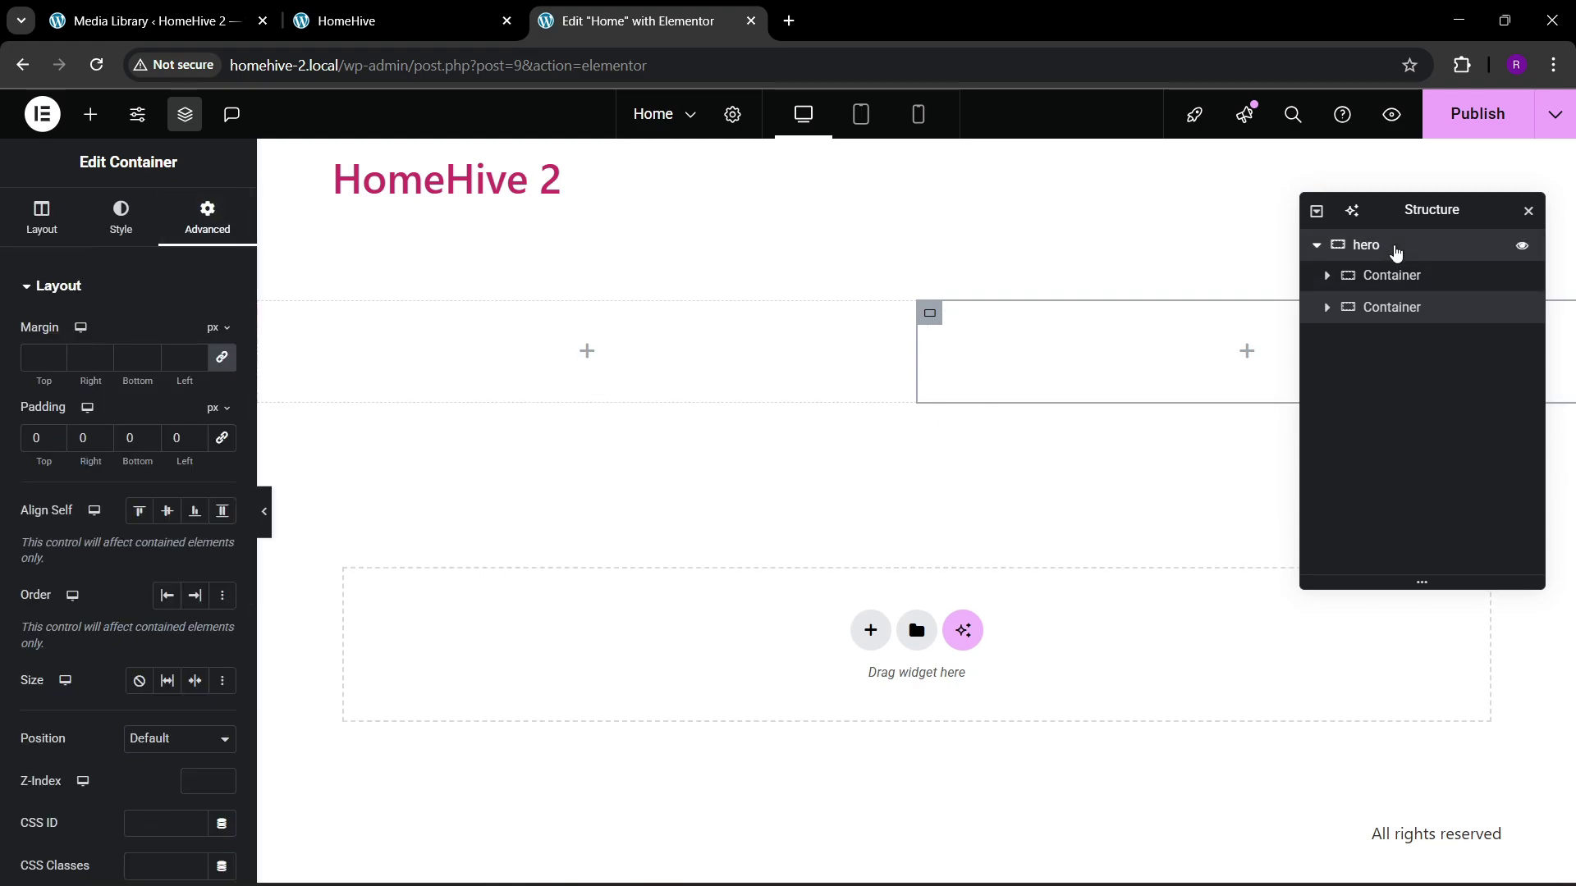
Step: Give the hero container a classic background using the hero.webp image from the media library
click(150, 226)
click(140, 377)
click(148, 521)
click(392, 191)
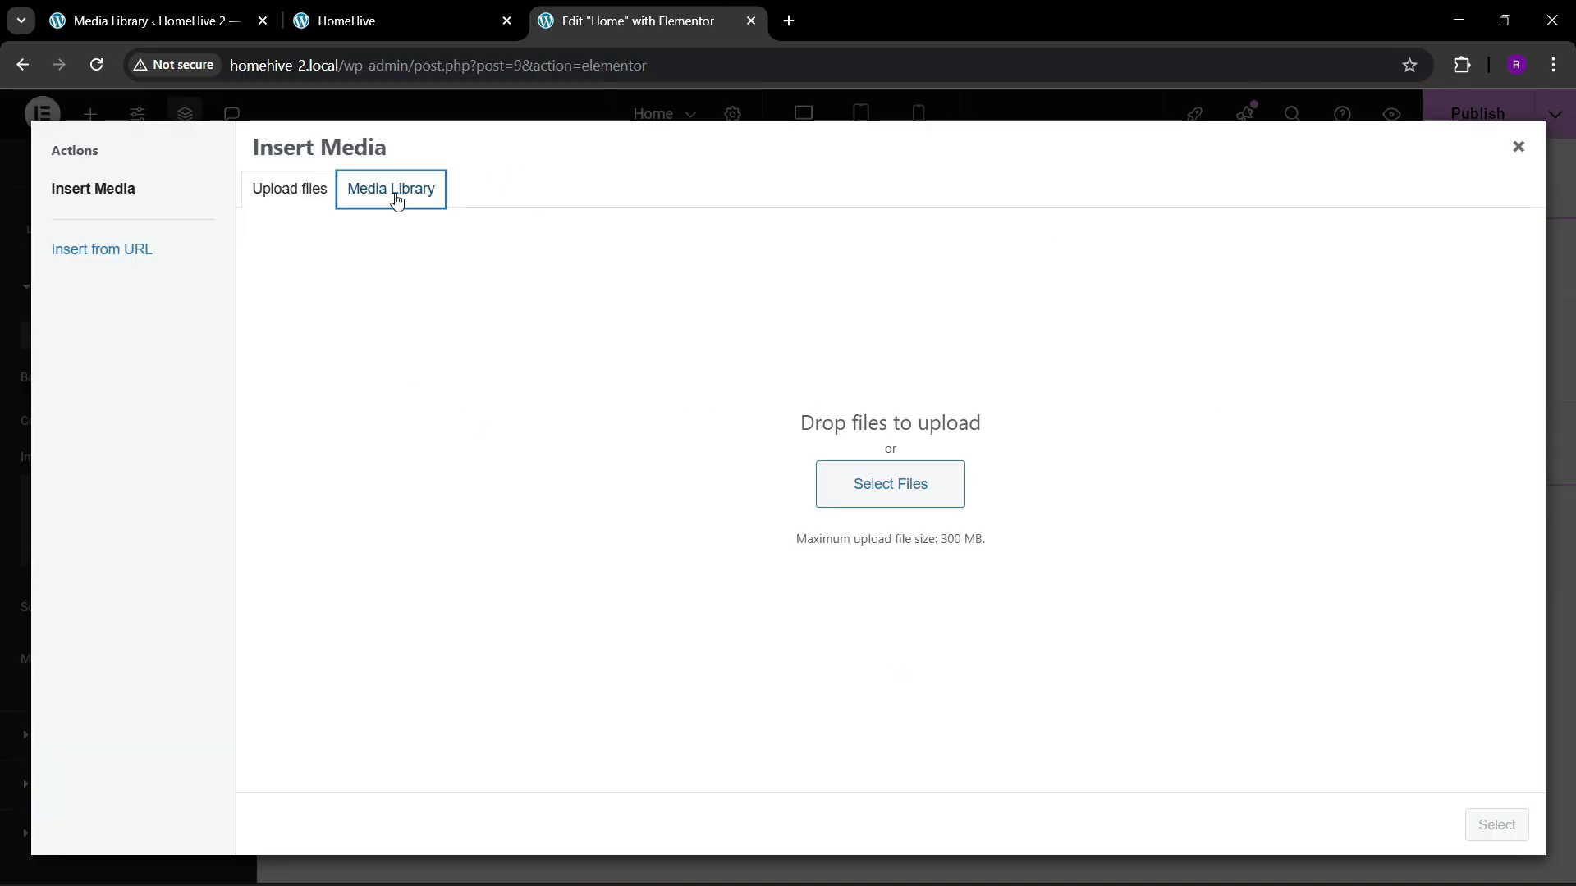
click(258, 397)
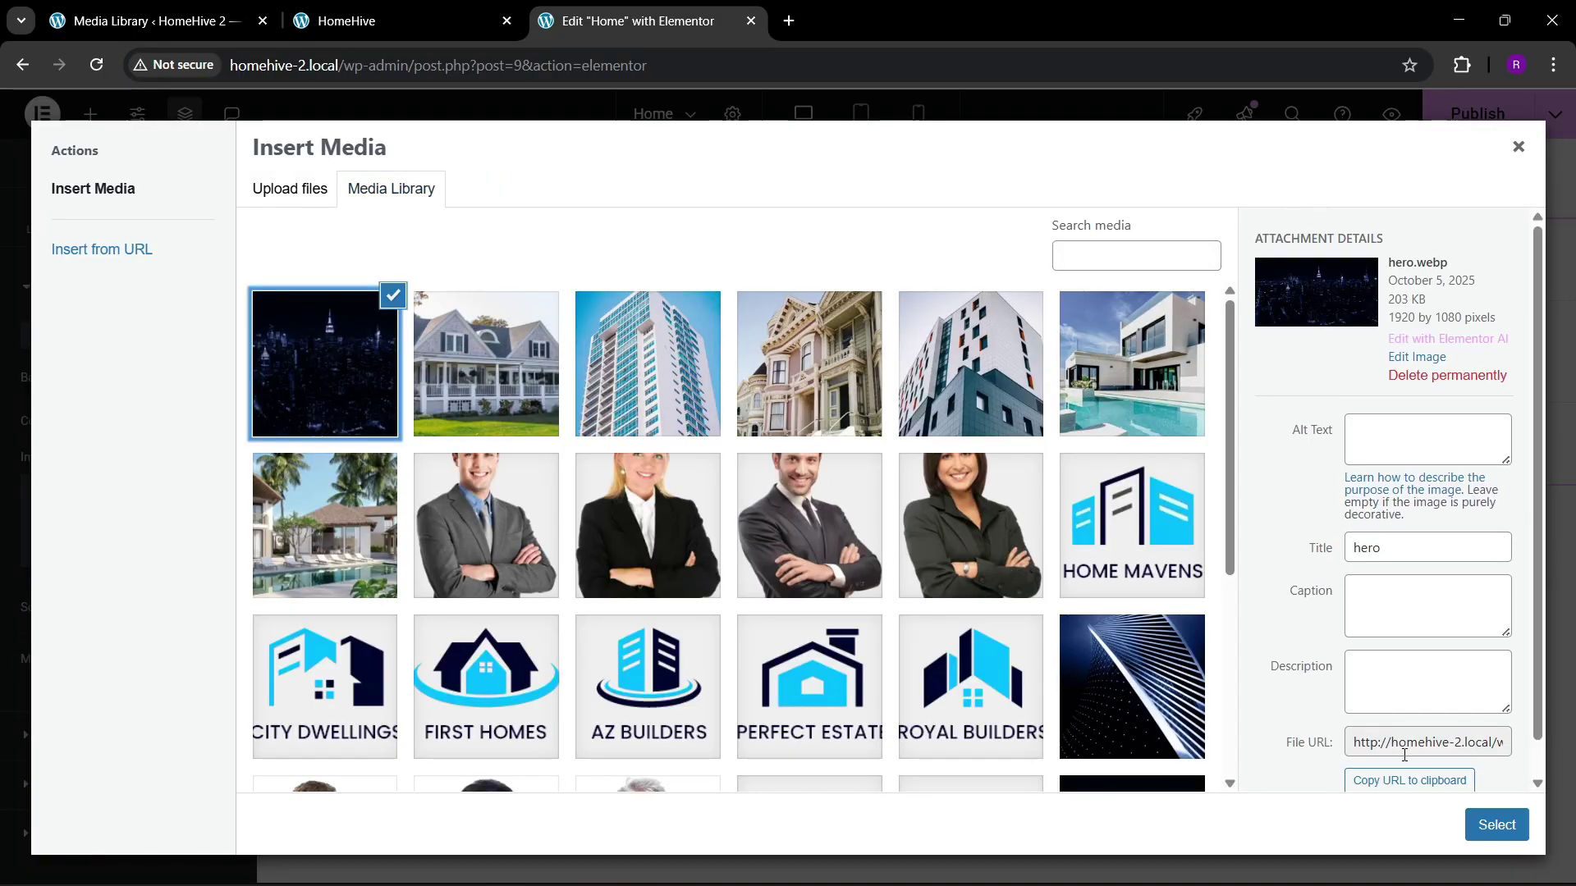
click(1496, 825)
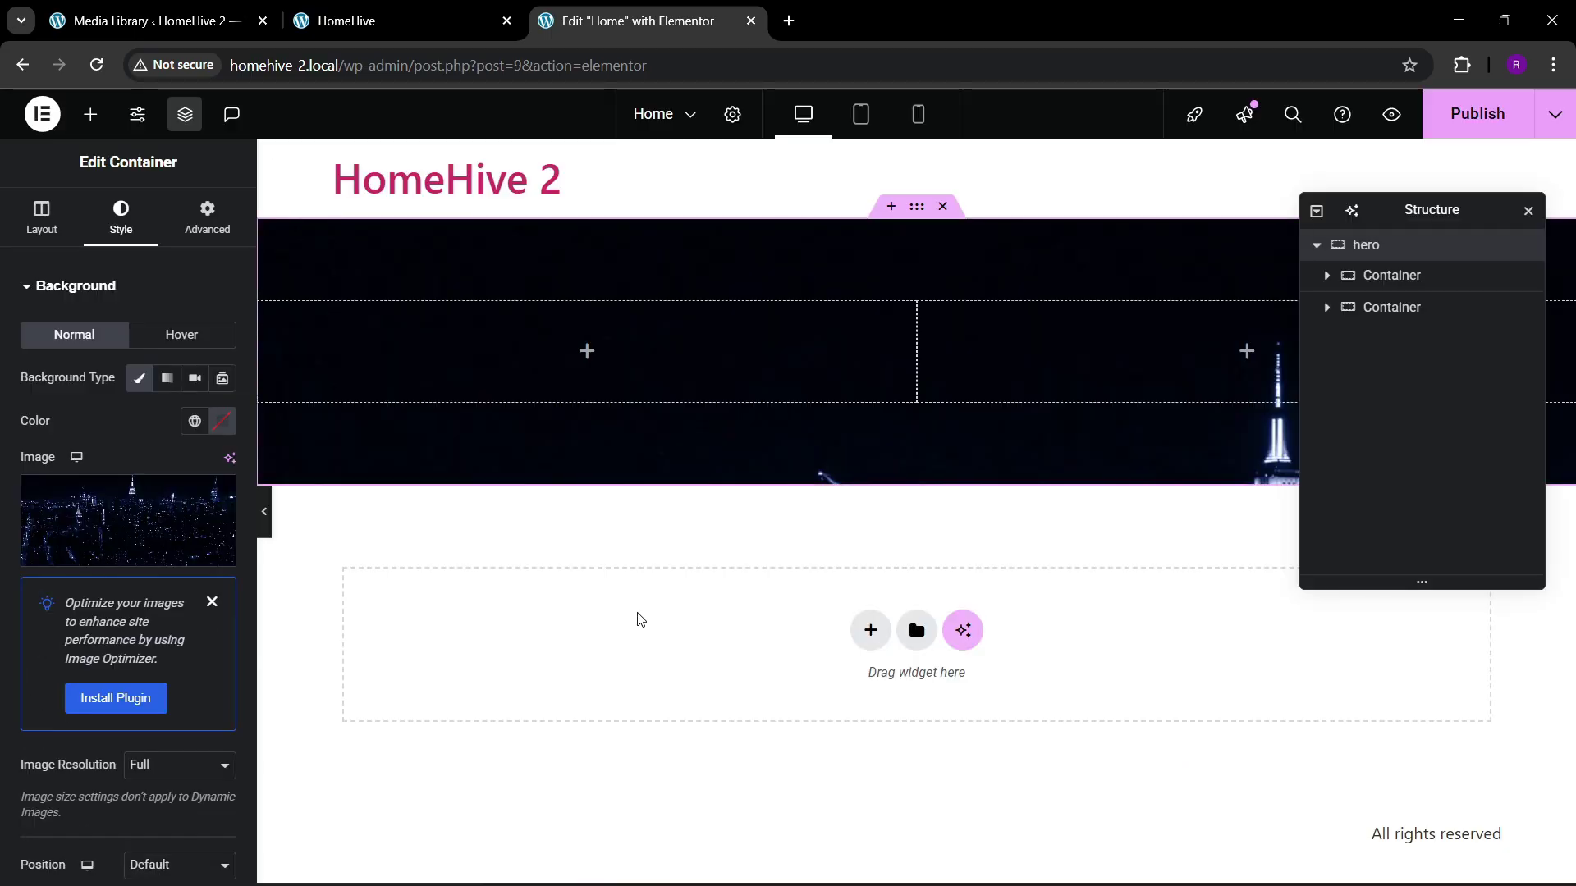
Step: Set the hero background image's position to Center Center and its display size to Cover
scroll(156, 558, down, 1)
click(212, 500)
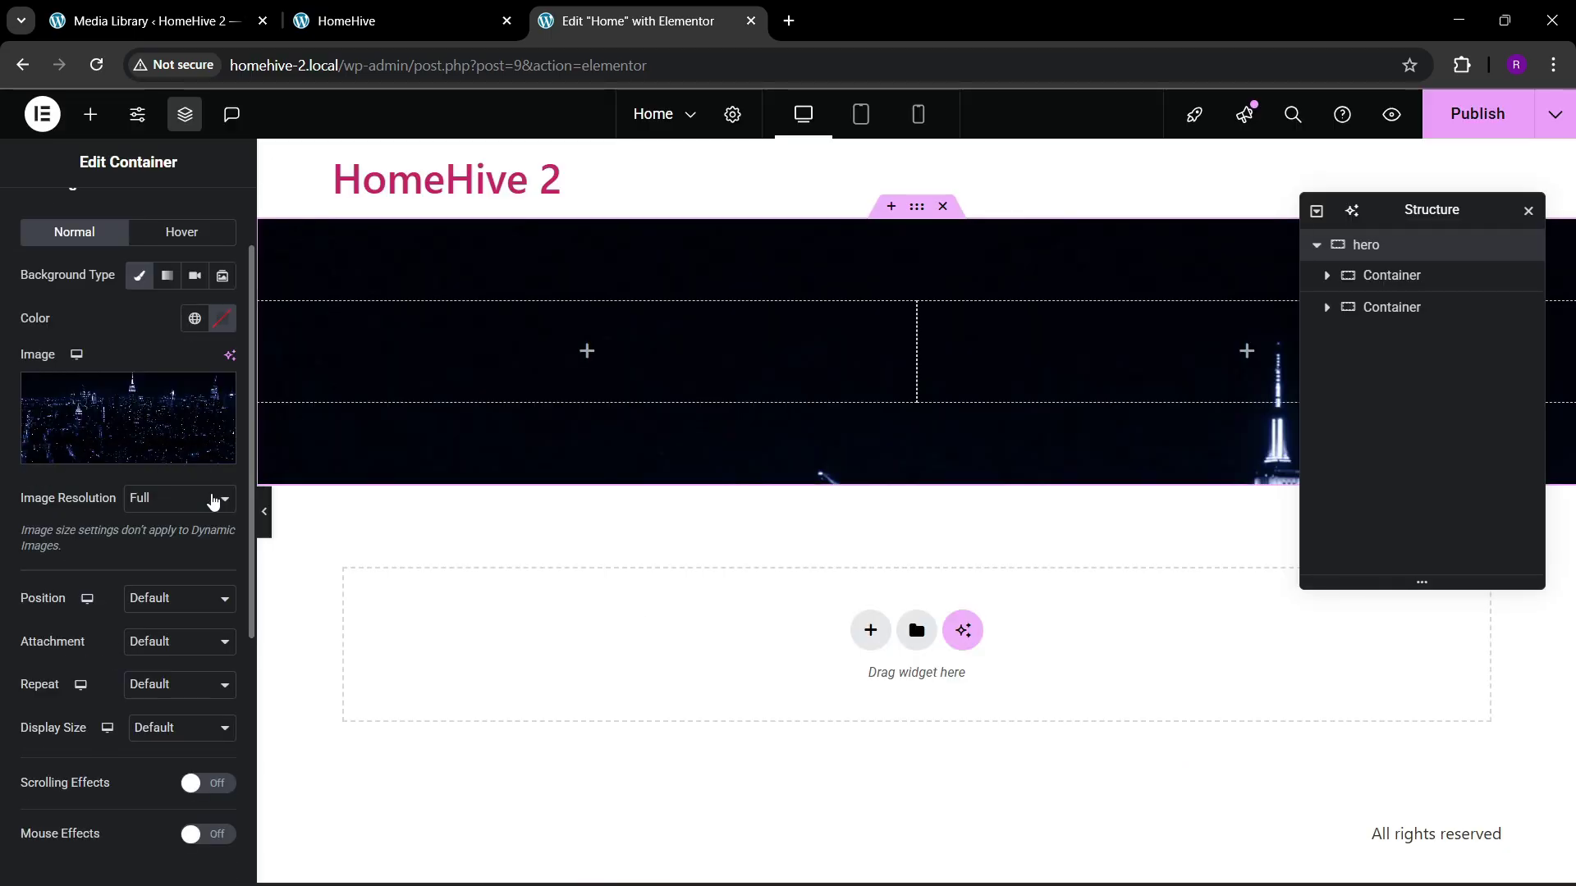
click(169, 498)
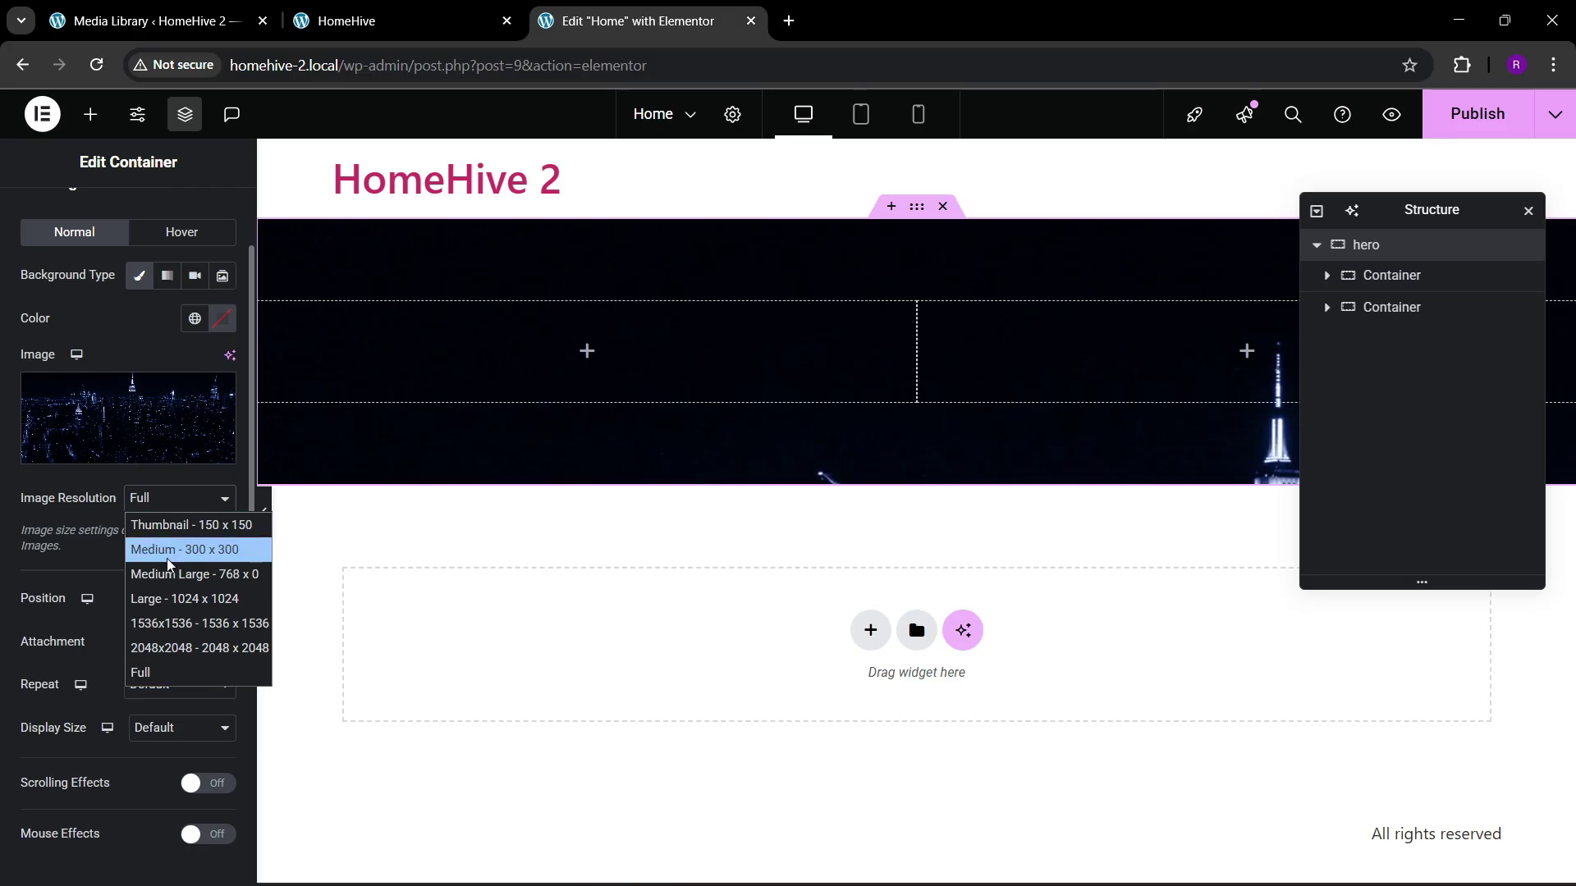
click(115, 577)
click(147, 598)
click(147, 647)
scroll(150, 652, down, 1)
click(156, 628)
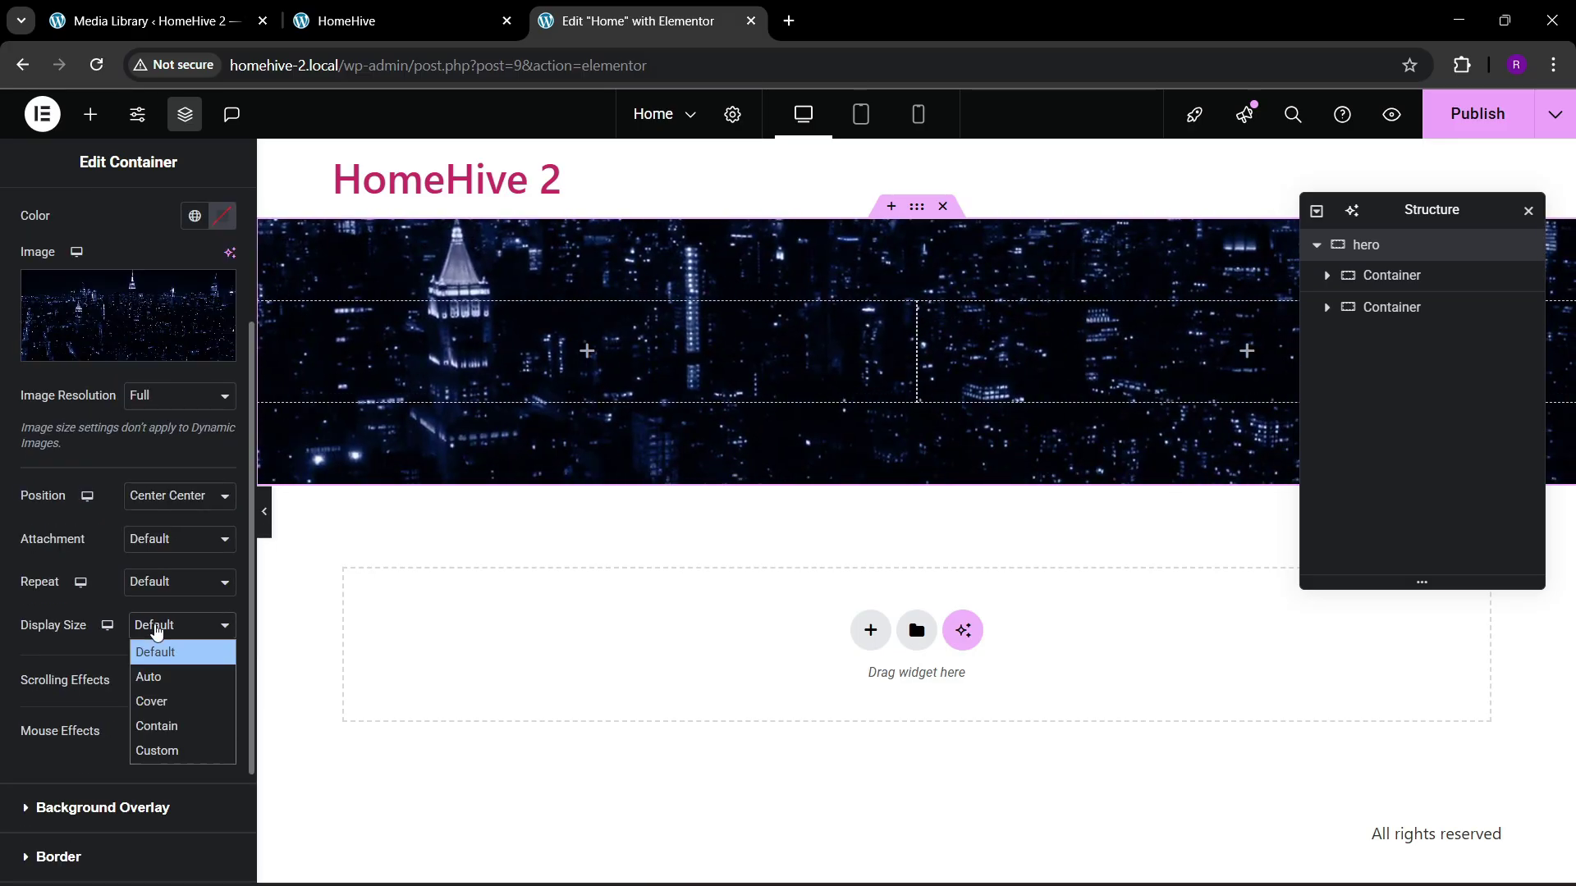
click(156, 698)
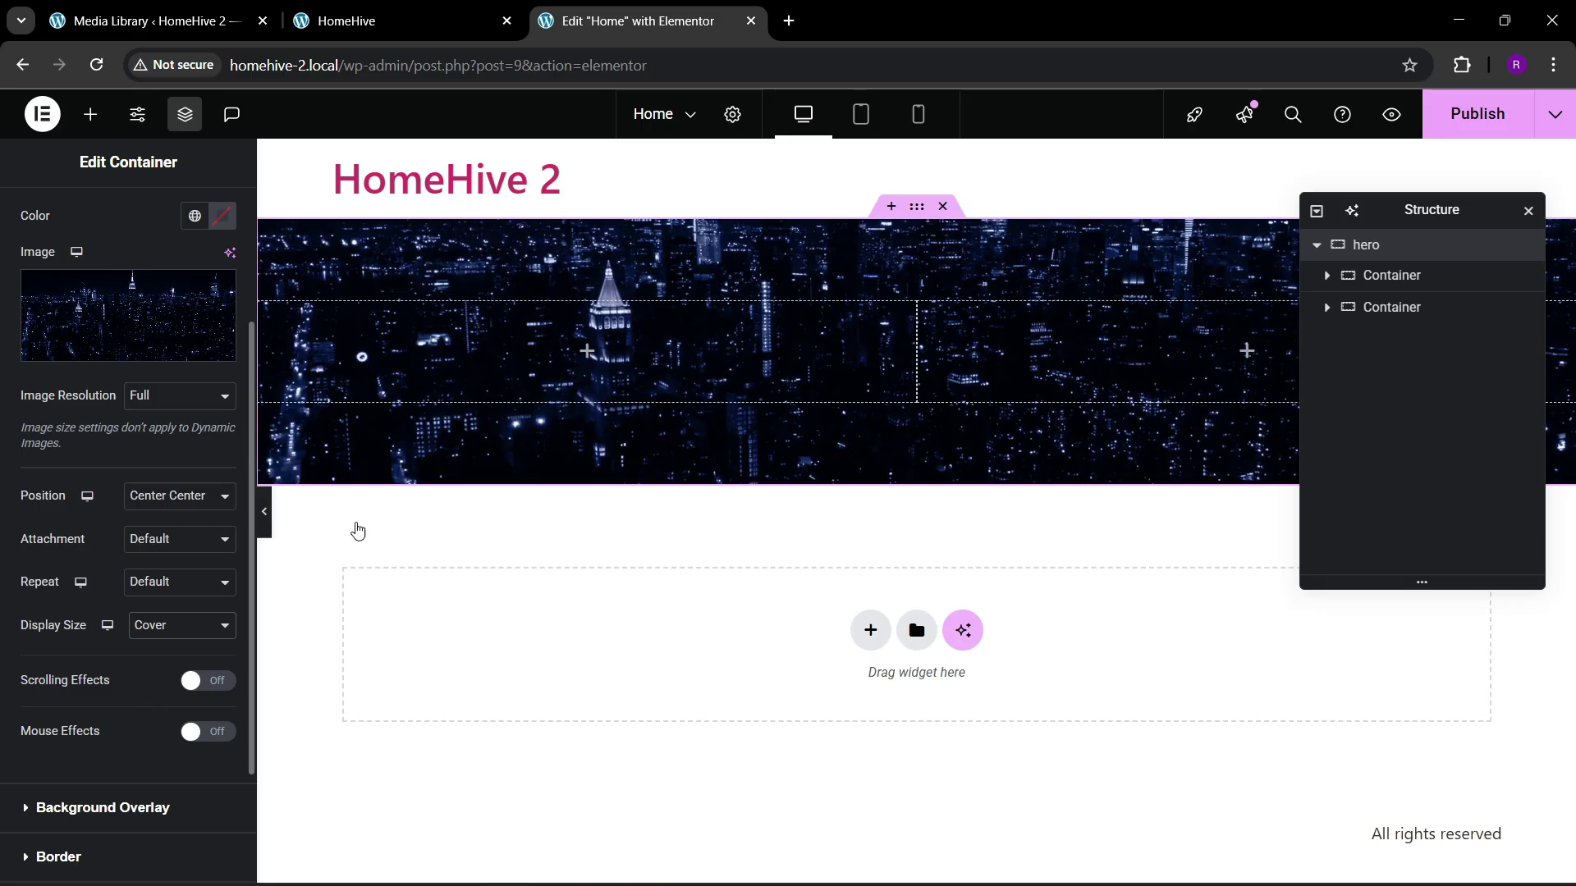
Step: Check the HomeHive reference page and add a Heading widget to the hero's first inner container
click(274, 20)
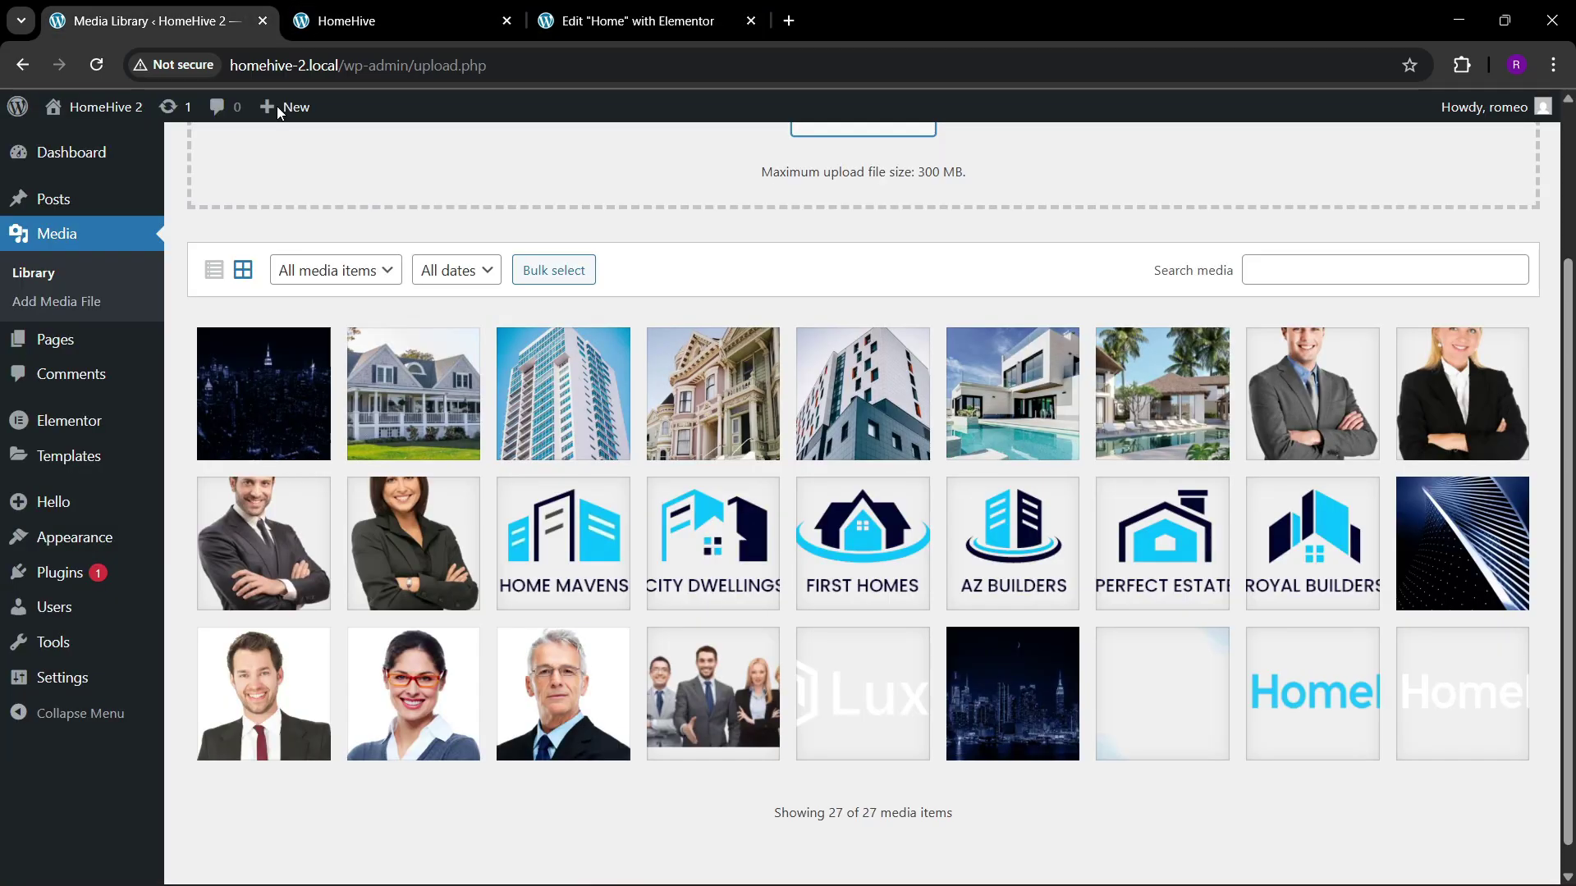
click(427, 18)
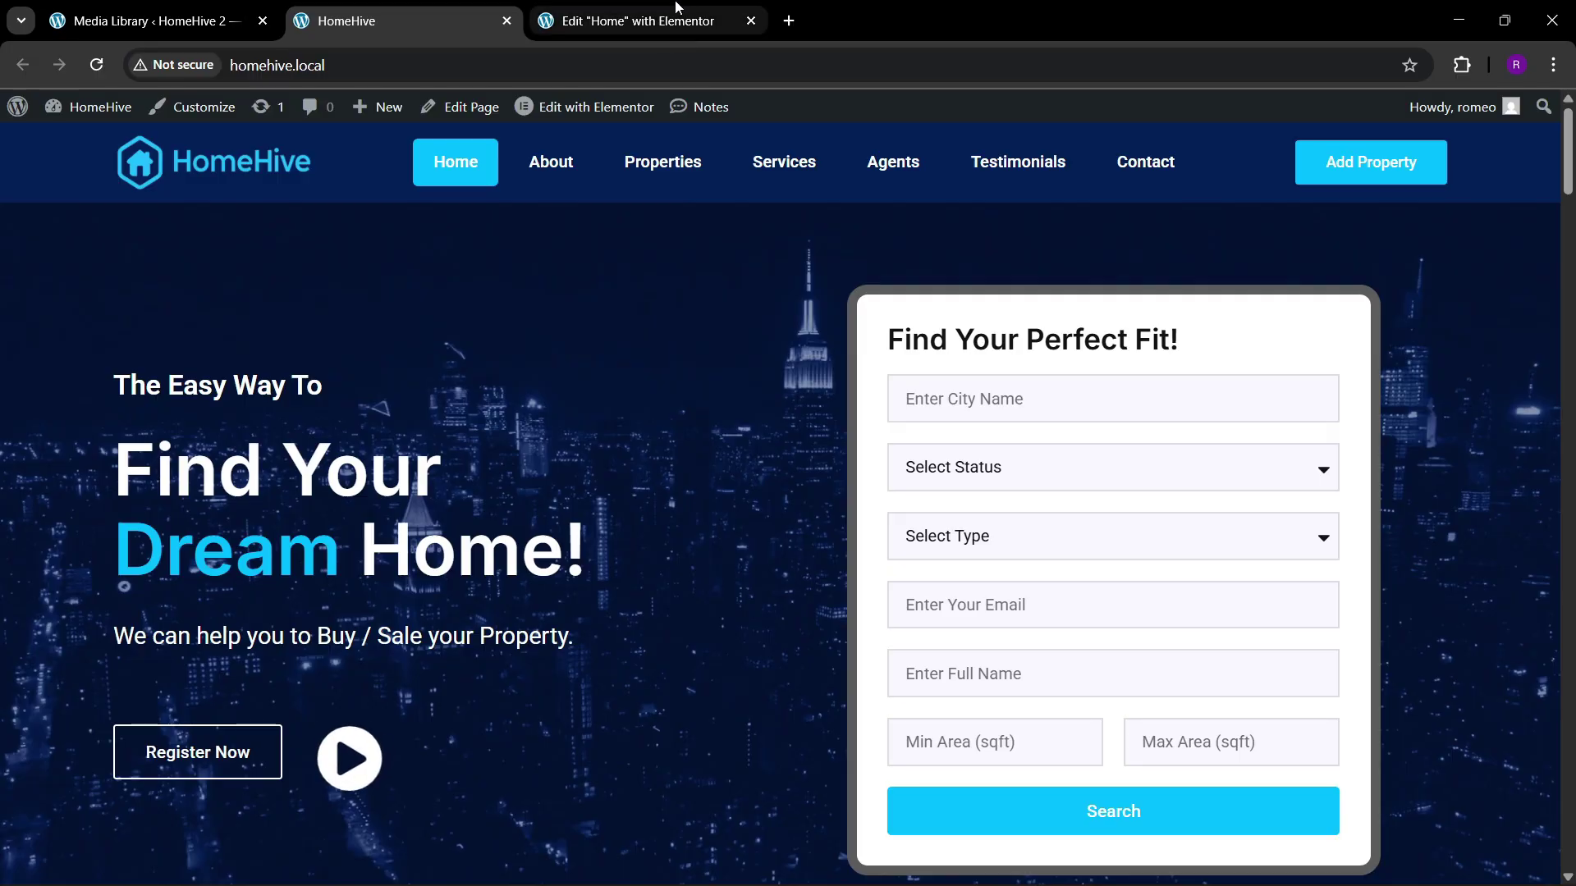
click(636, 21)
click(91, 113)
drag(69, 538, 493, 353)
Step: Copy "The Easy Way To" from the HomeHive reference page and paste it as the heading's title
click(209, 9)
click(345, 20)
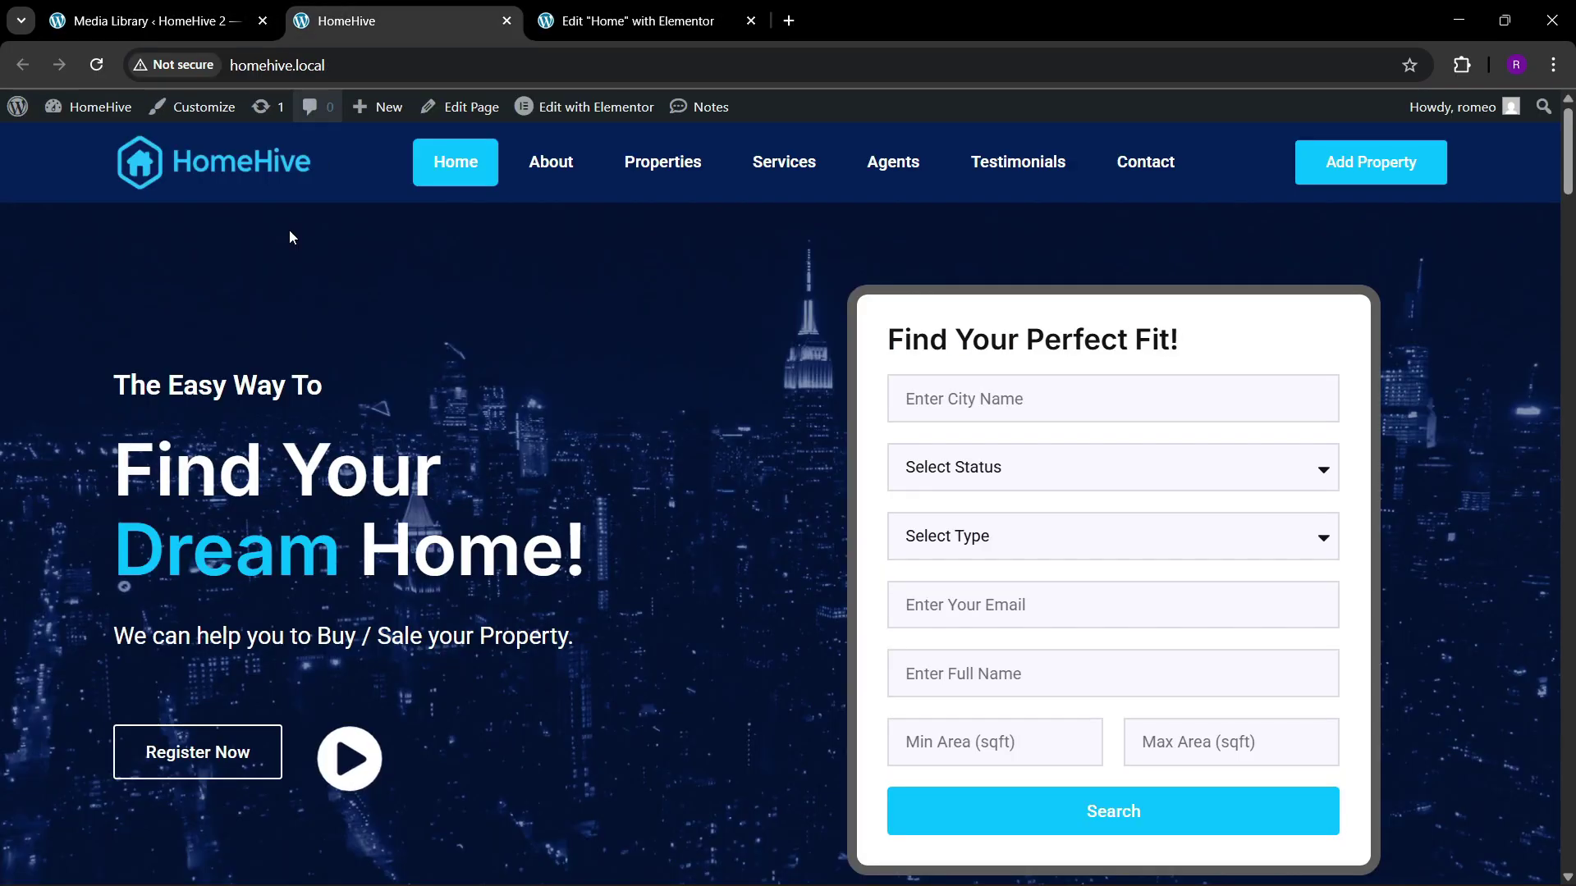
drag(113, 386, 318, 378)
key(ctrl+c)
click(636, 21)
click(155, 404)
key(ctrl+a)
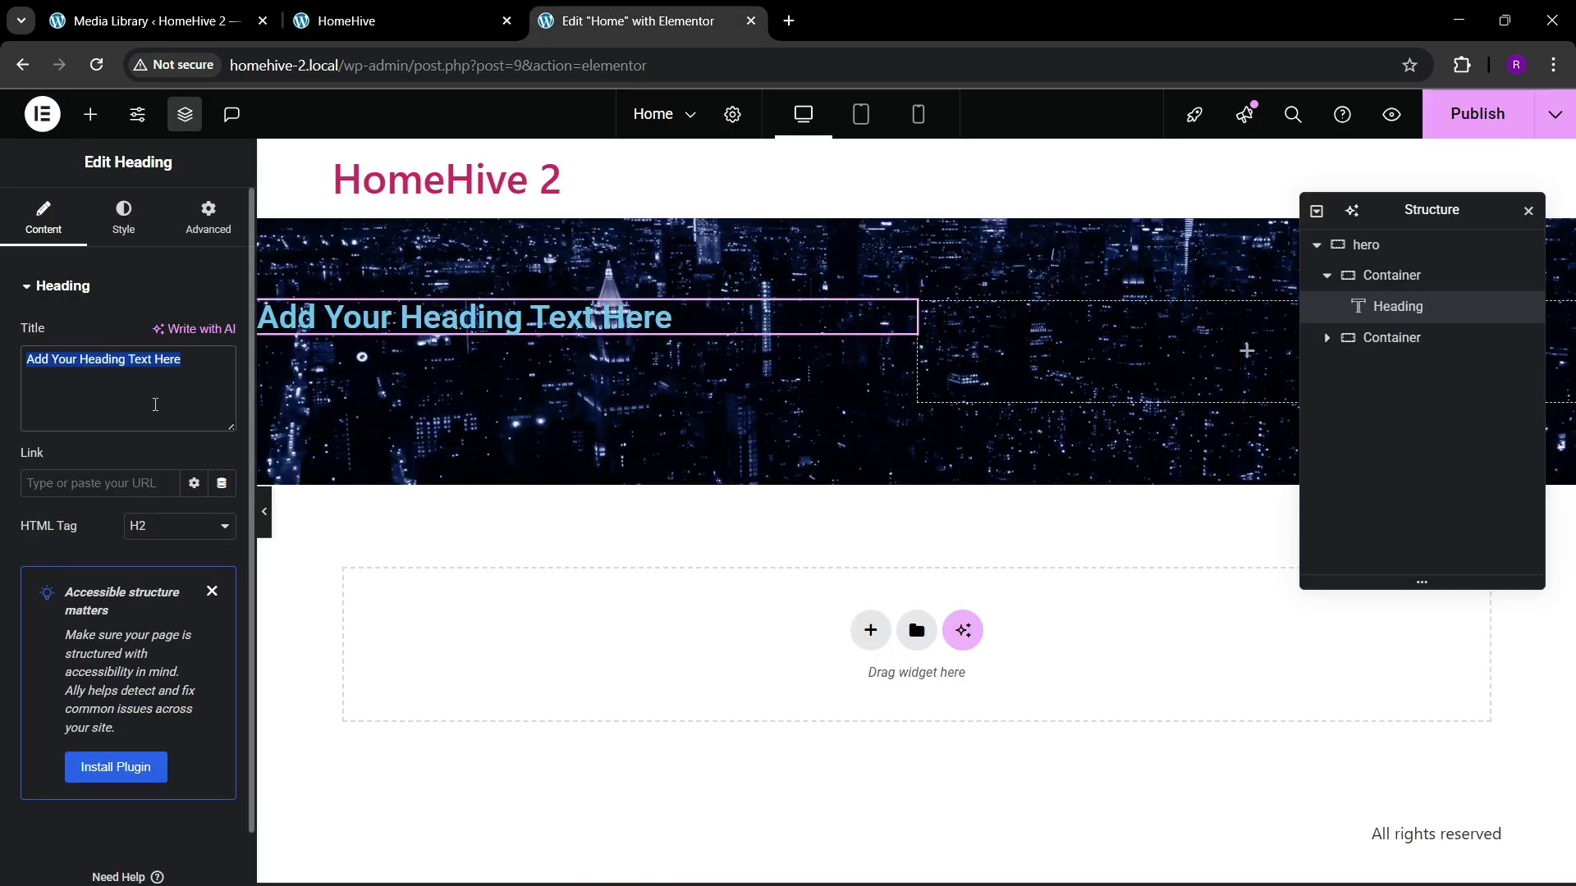
key(ctrl+v)
Step: Set the text color of the "The Easy Way To" heading to white
click(123, 218)
click(221, 397)
click(222, 397)
click(221, 624)
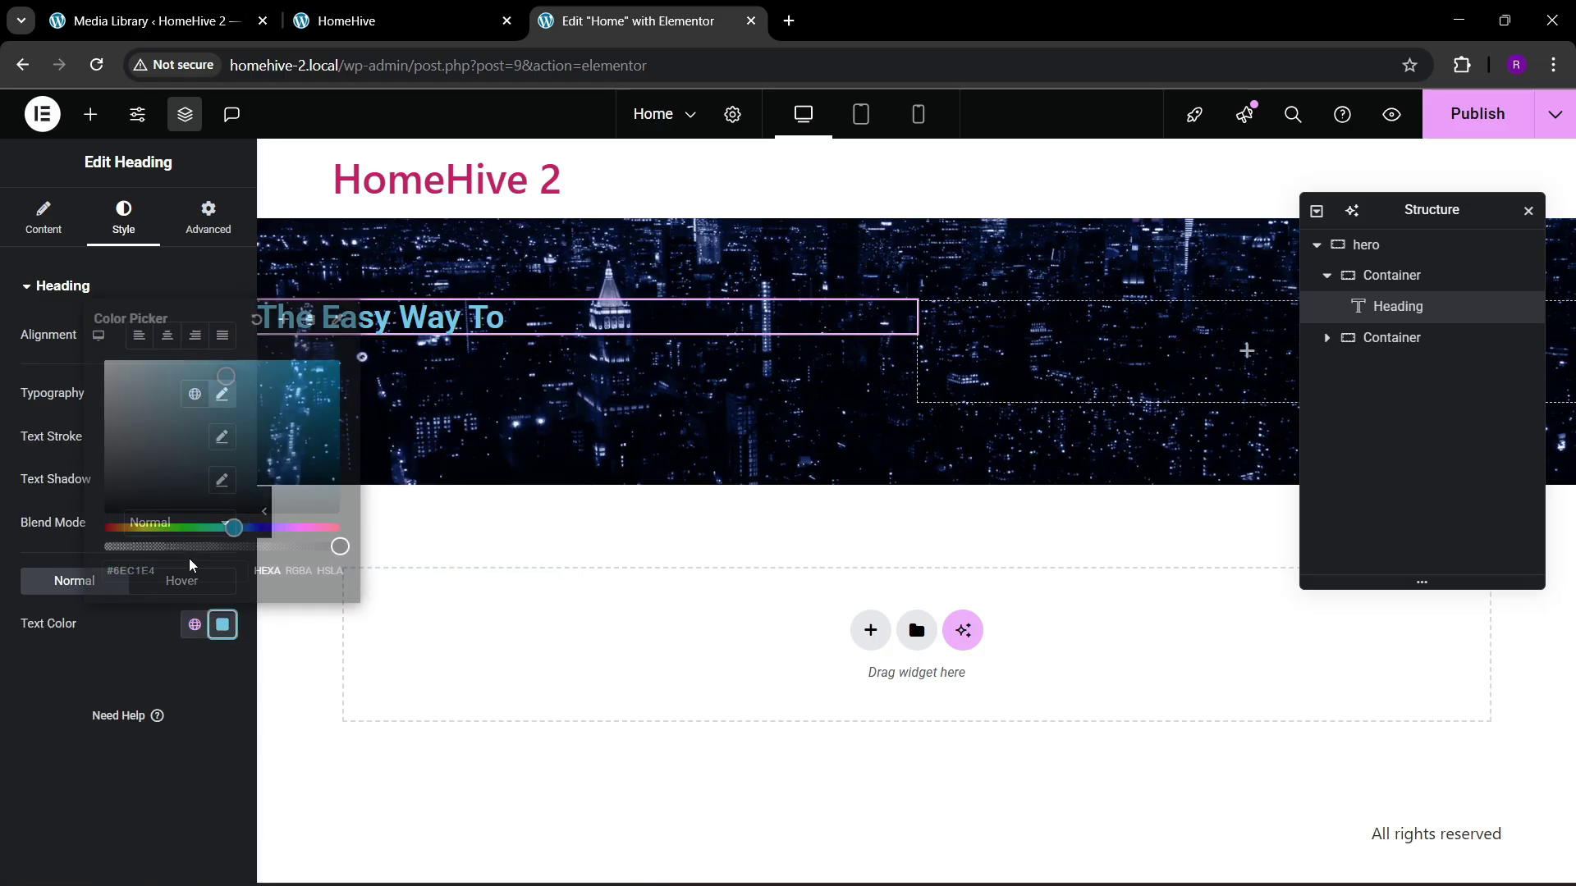
click(102, 356)
click(42, 422)
Step: Set the "The Easy Way To" heading's font size to 21 px, comparing it with the reference page
click(221, 397)
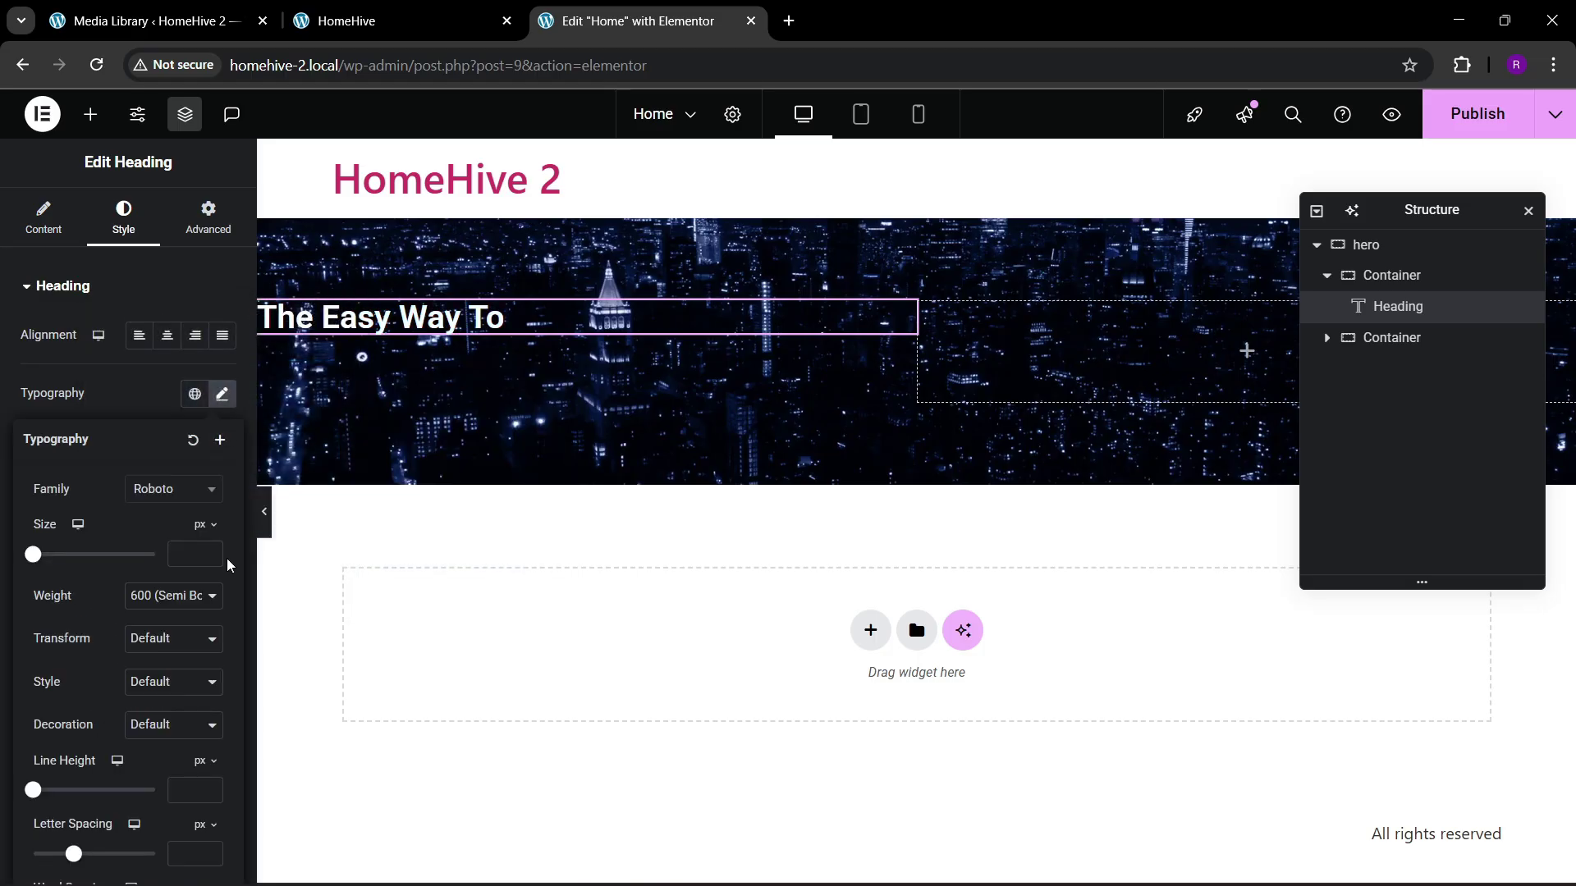
click(211, 551)
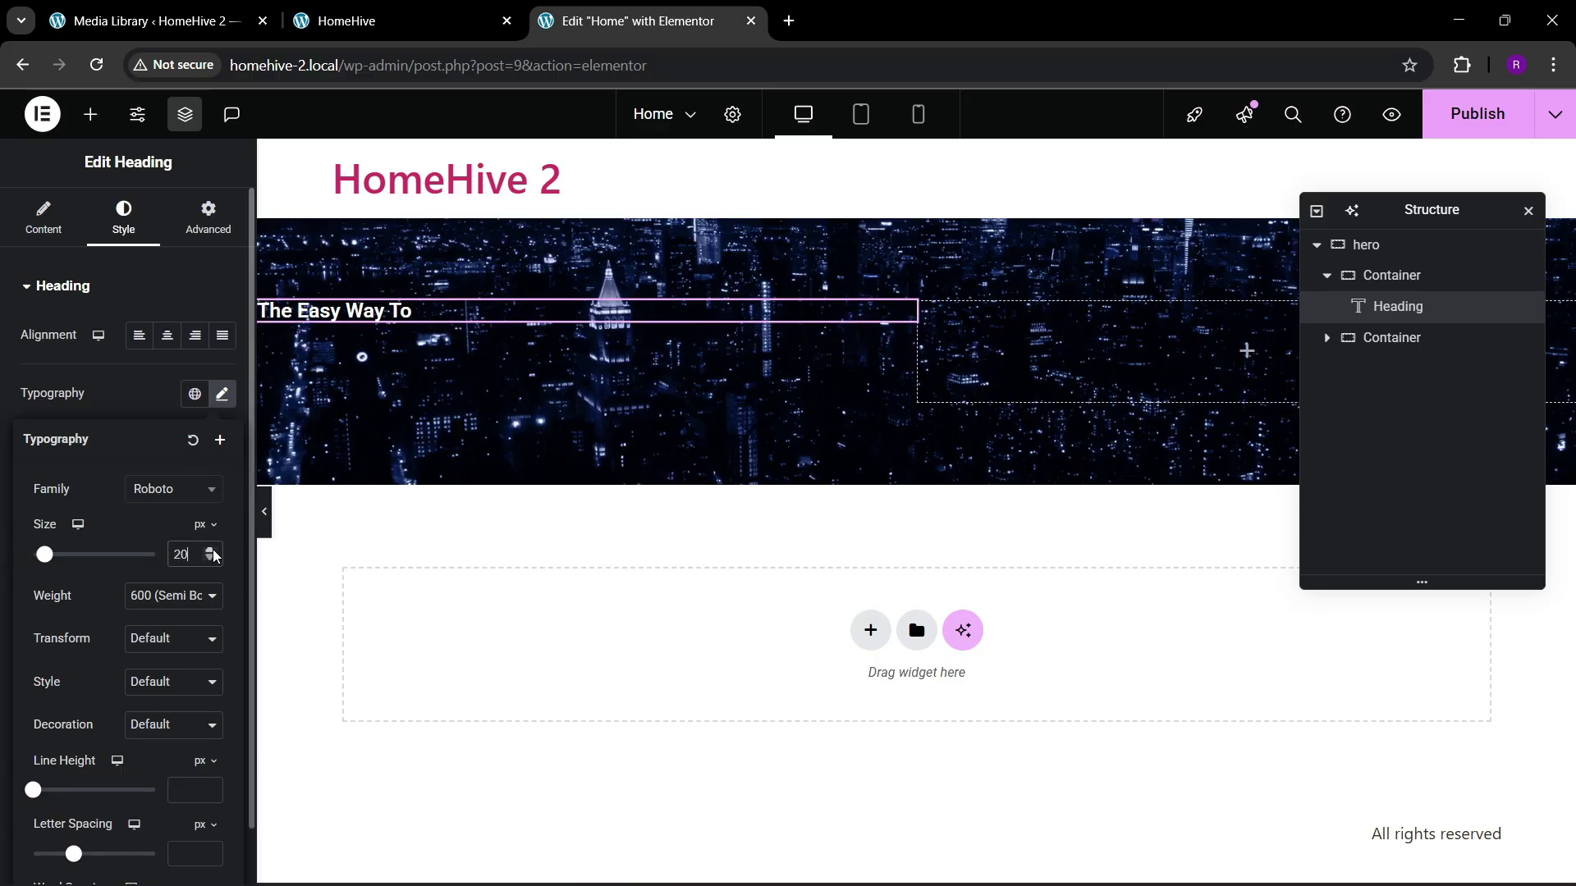
click(147, 20)
click(394, 21)
click(632, 20)
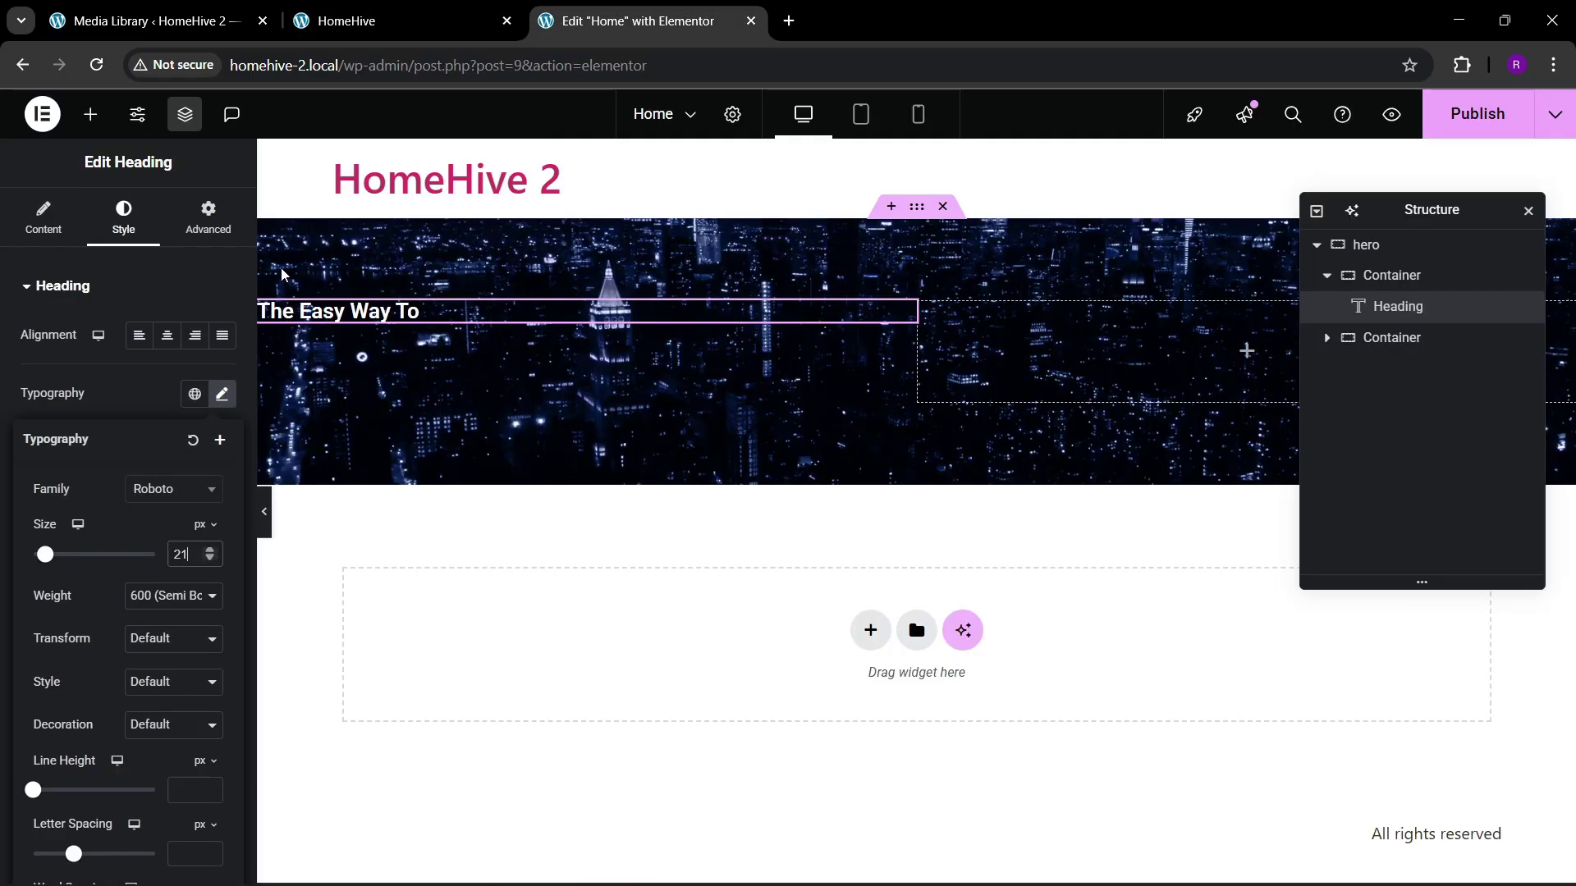
Step: Add a second heading below the first and title it "Find Your Dream Home!" with text copied from the reference page
drag(69, 534, 413, 328)
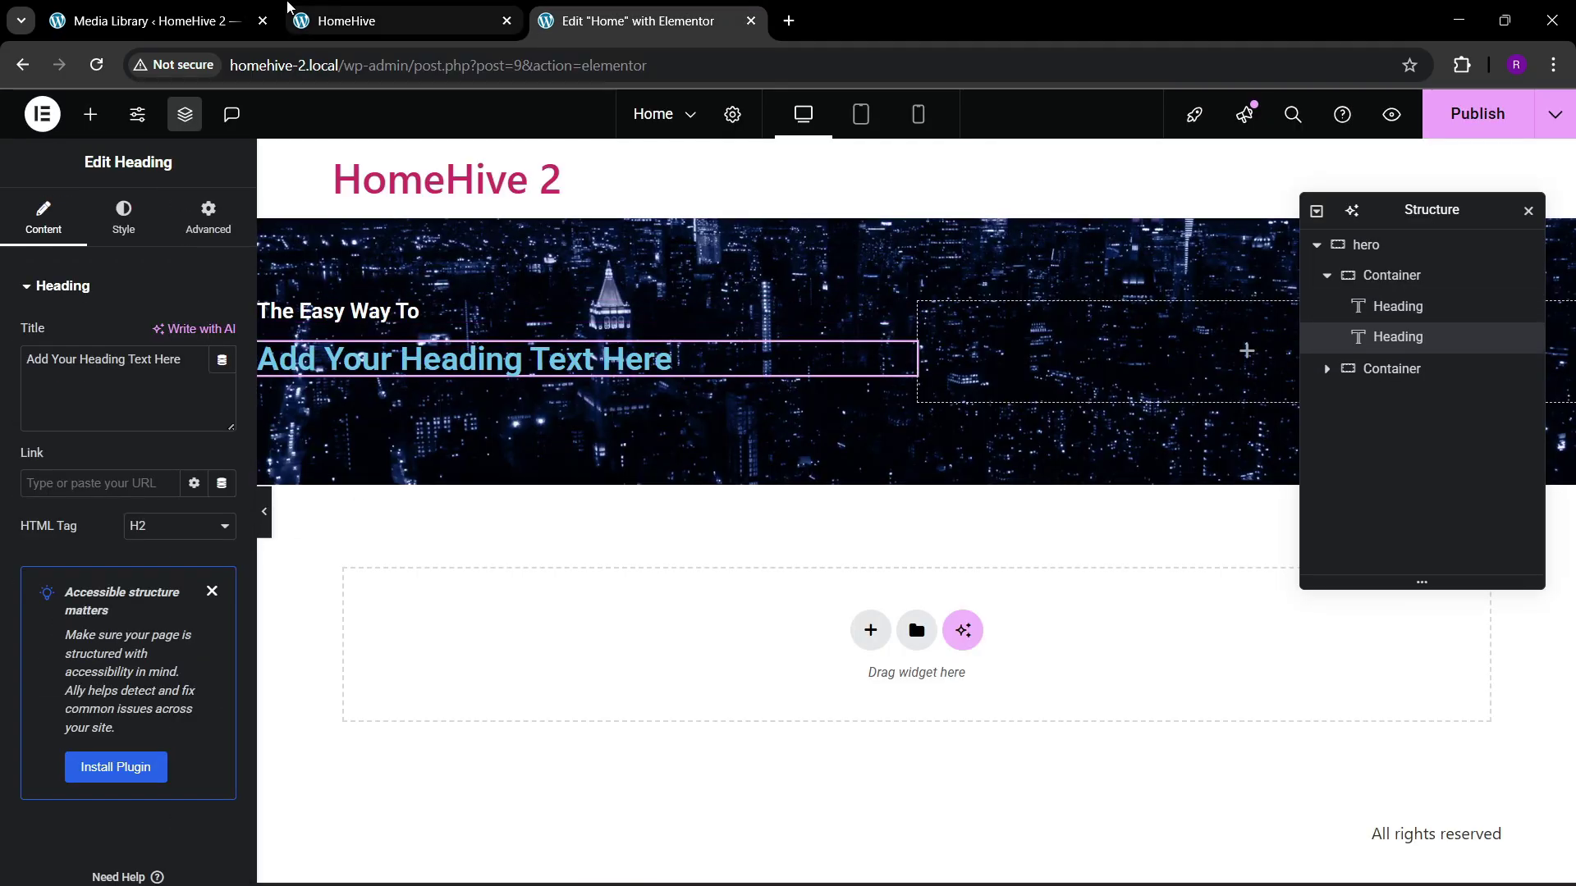
click(394, 20)
drag(116, 483, 589, 567)
click(309, 505)
drag(115, 468, 588, 532)
key(ctrl+c)
click(640, 20)
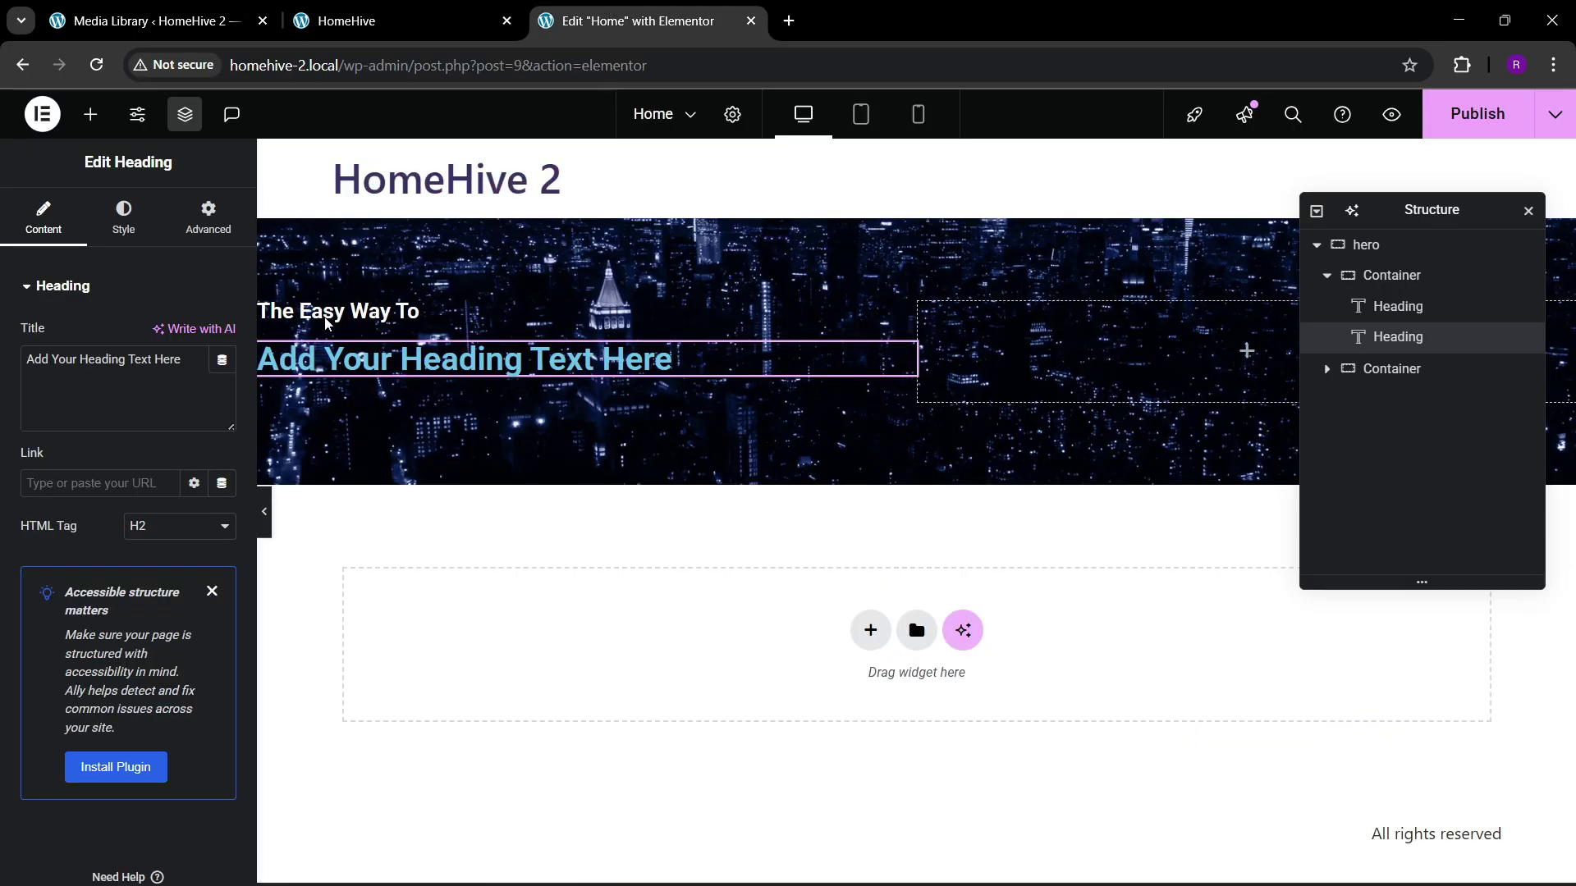
click(92, 428)
key(ctrl+a)
key(ctrl+v)
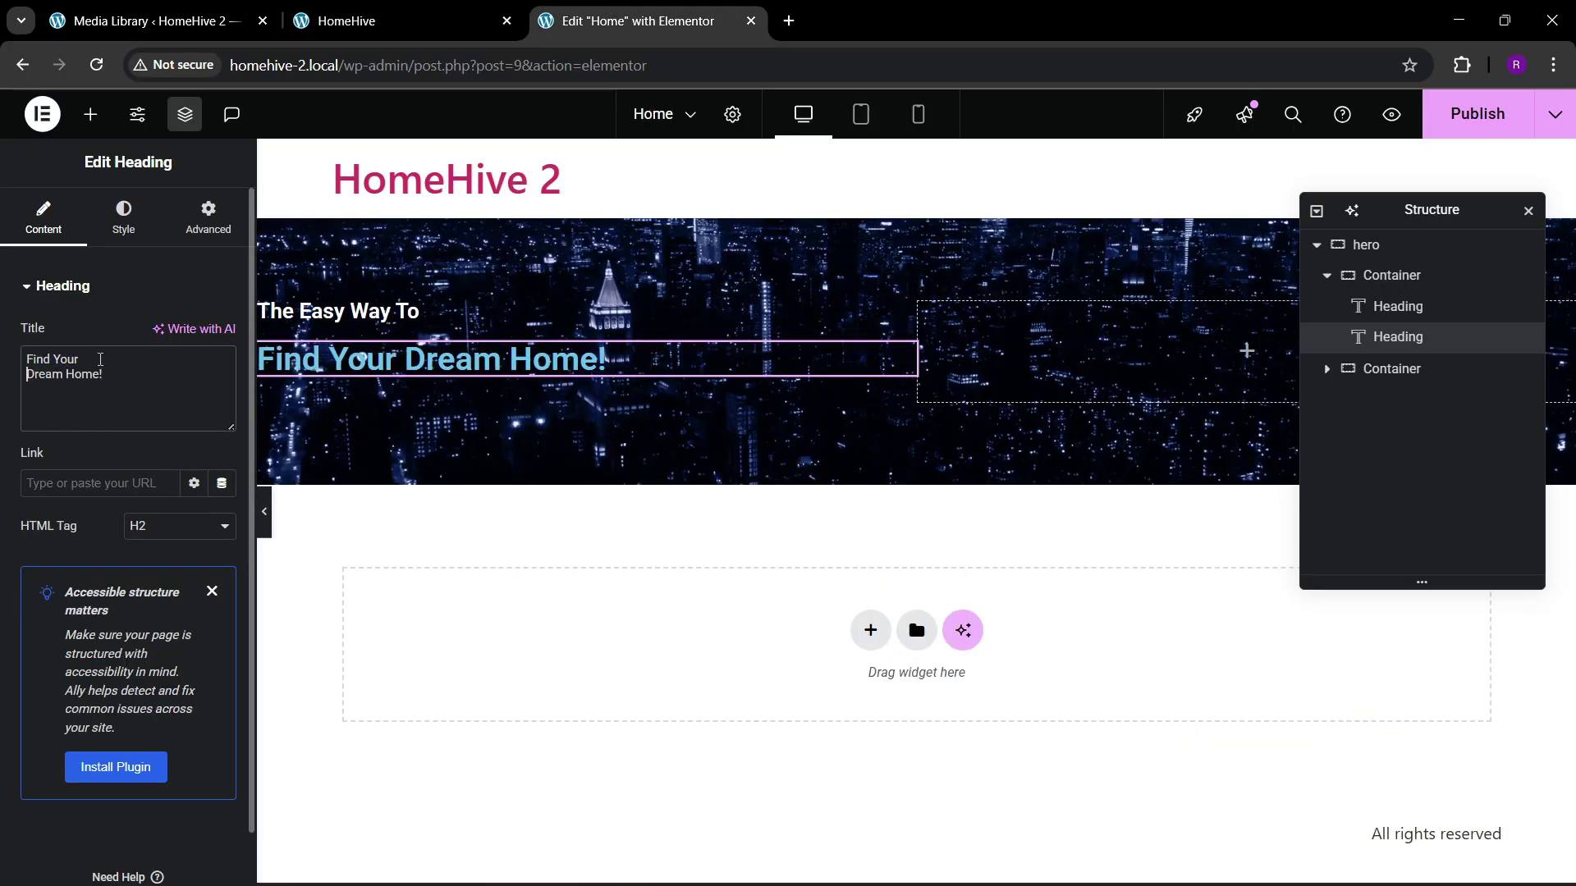
Step: Set the "Find Your Dream Home!" heading's font size to 70 px, comparing it with the reference page
click(100, 243)
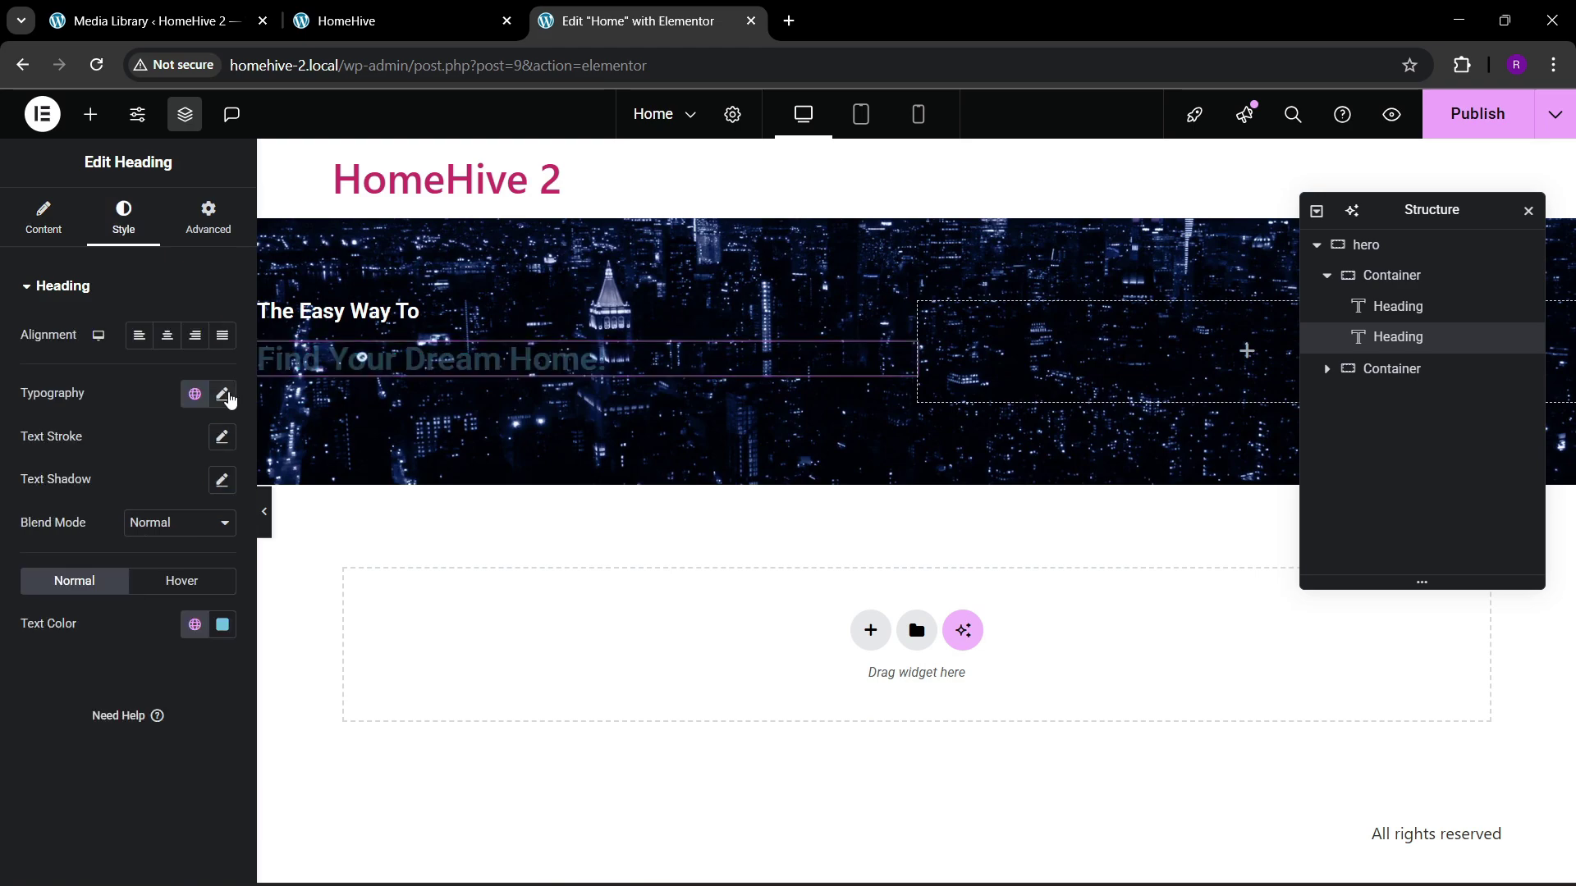
click(222, 395)
drag(211, 552, 212, 556)
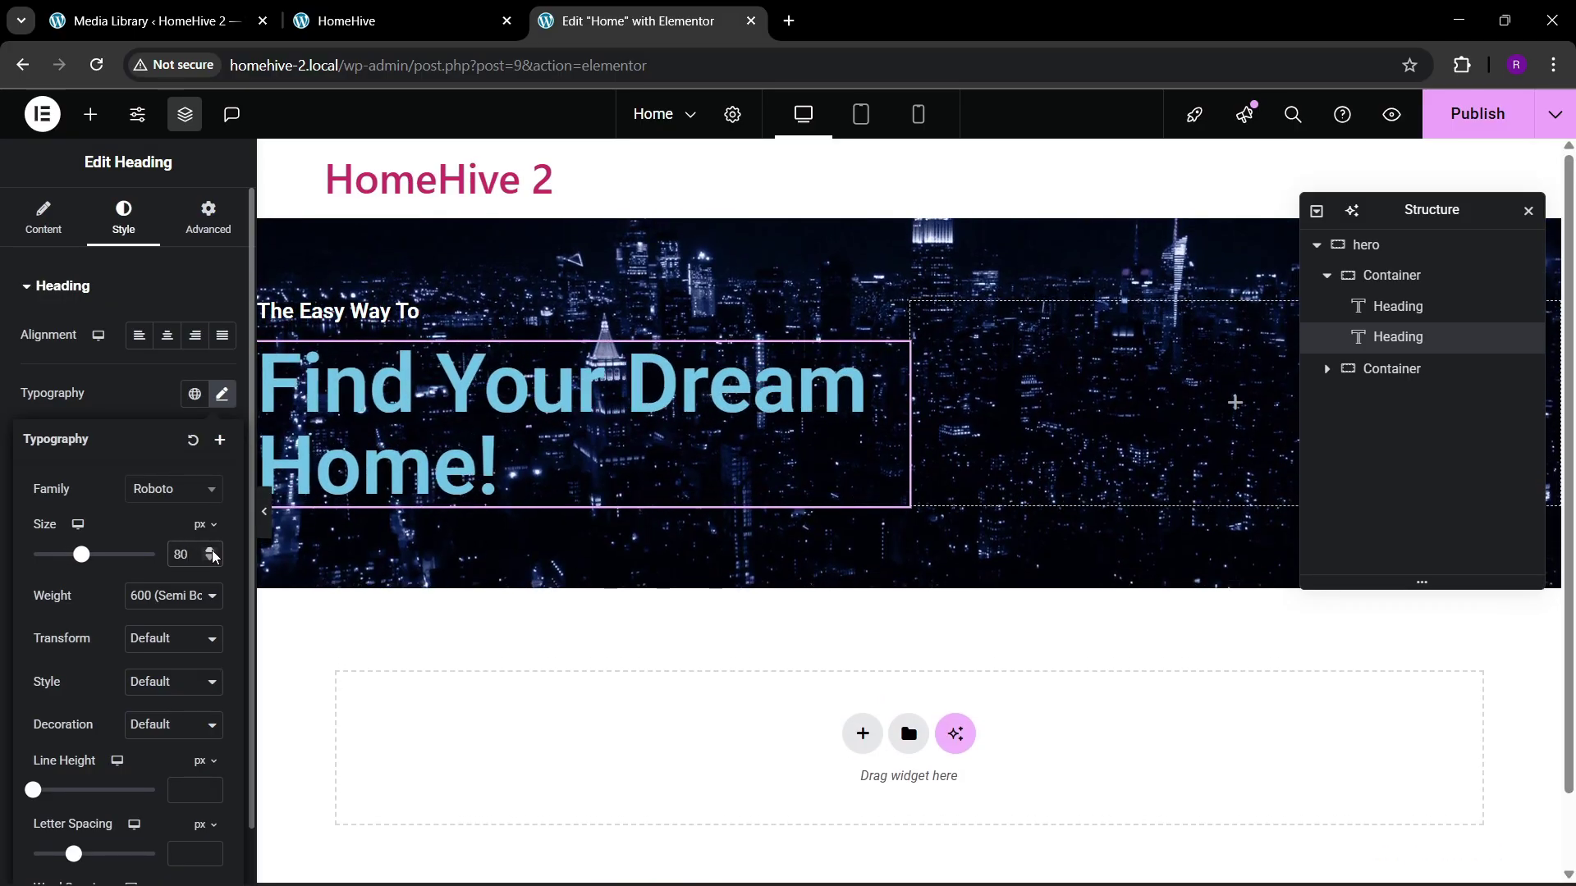
click(348, 8)
click(596, 10)
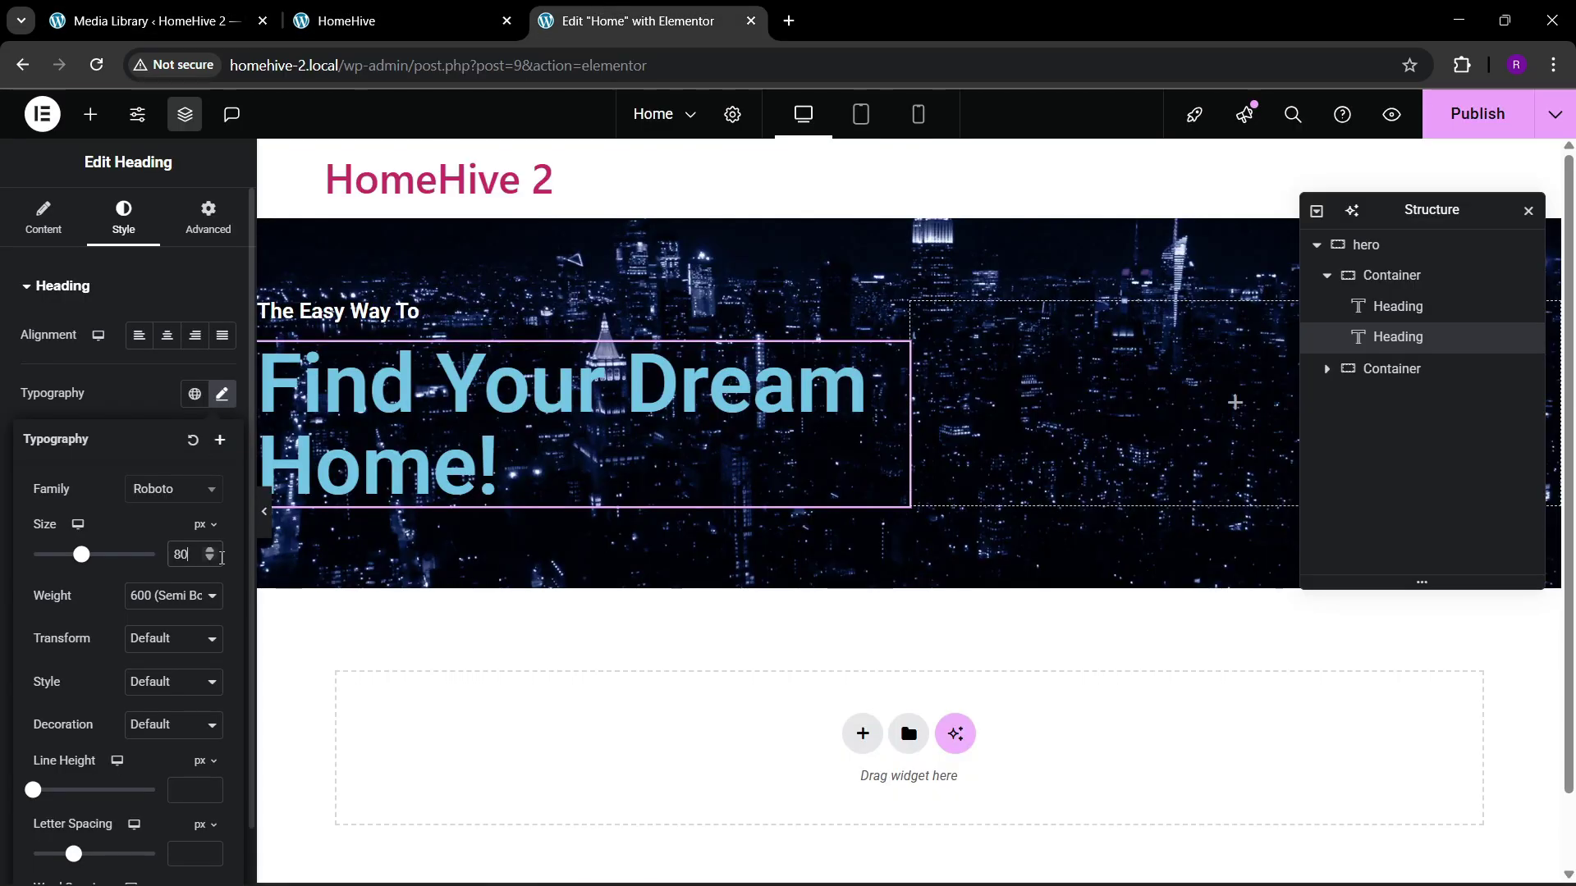
drag(211, 559, 211, 559)
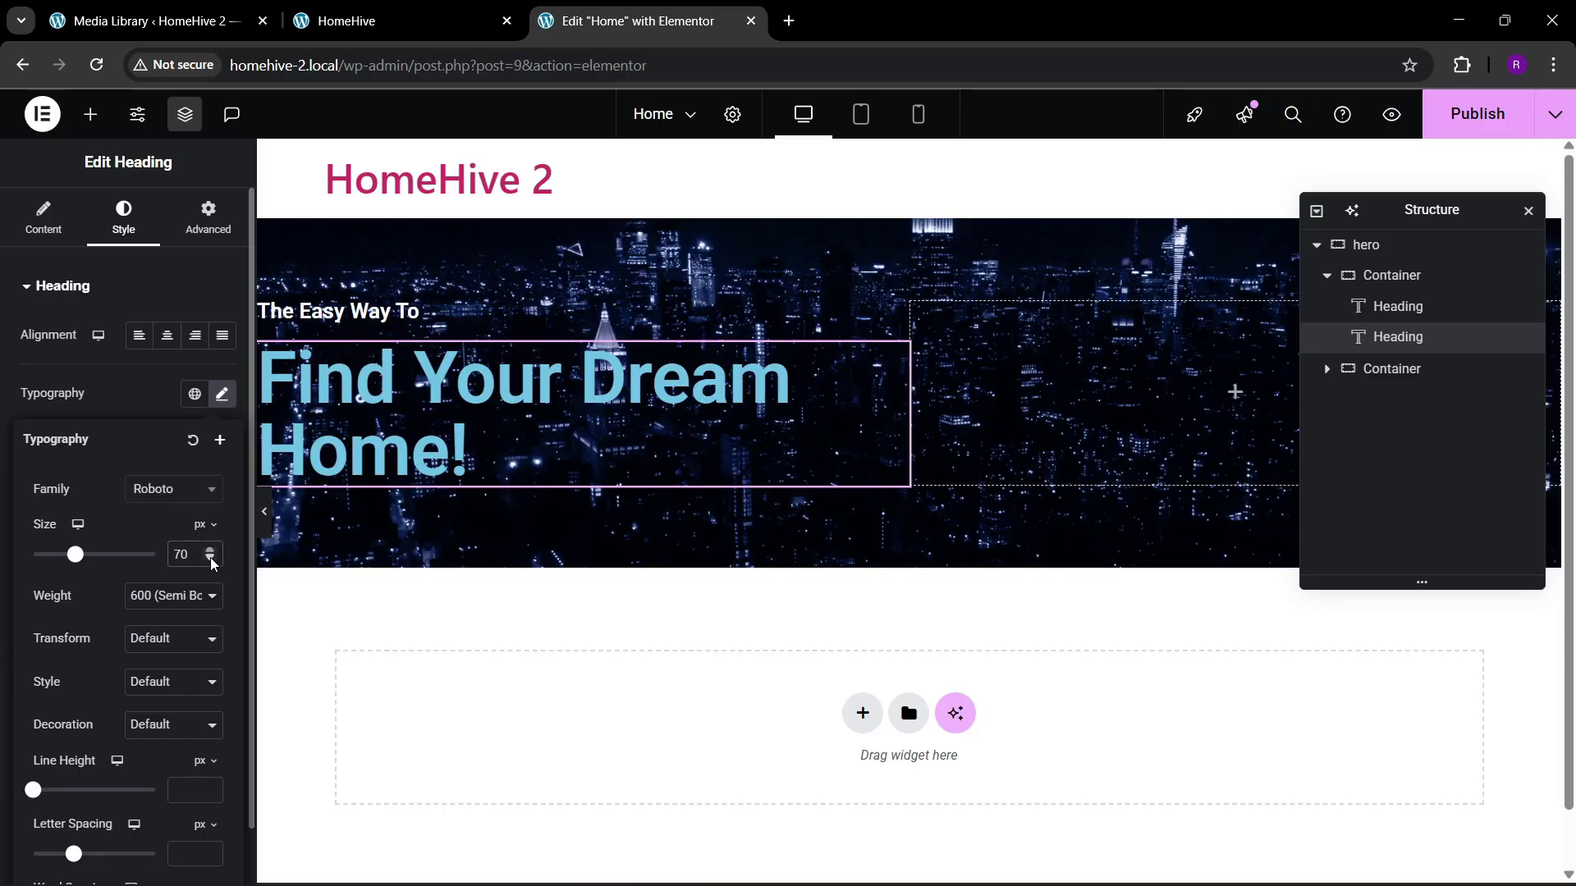
Step: Replace the line break before "Dream" in the heading title with a <br> tag and compare with the reference page
click(44, 220)
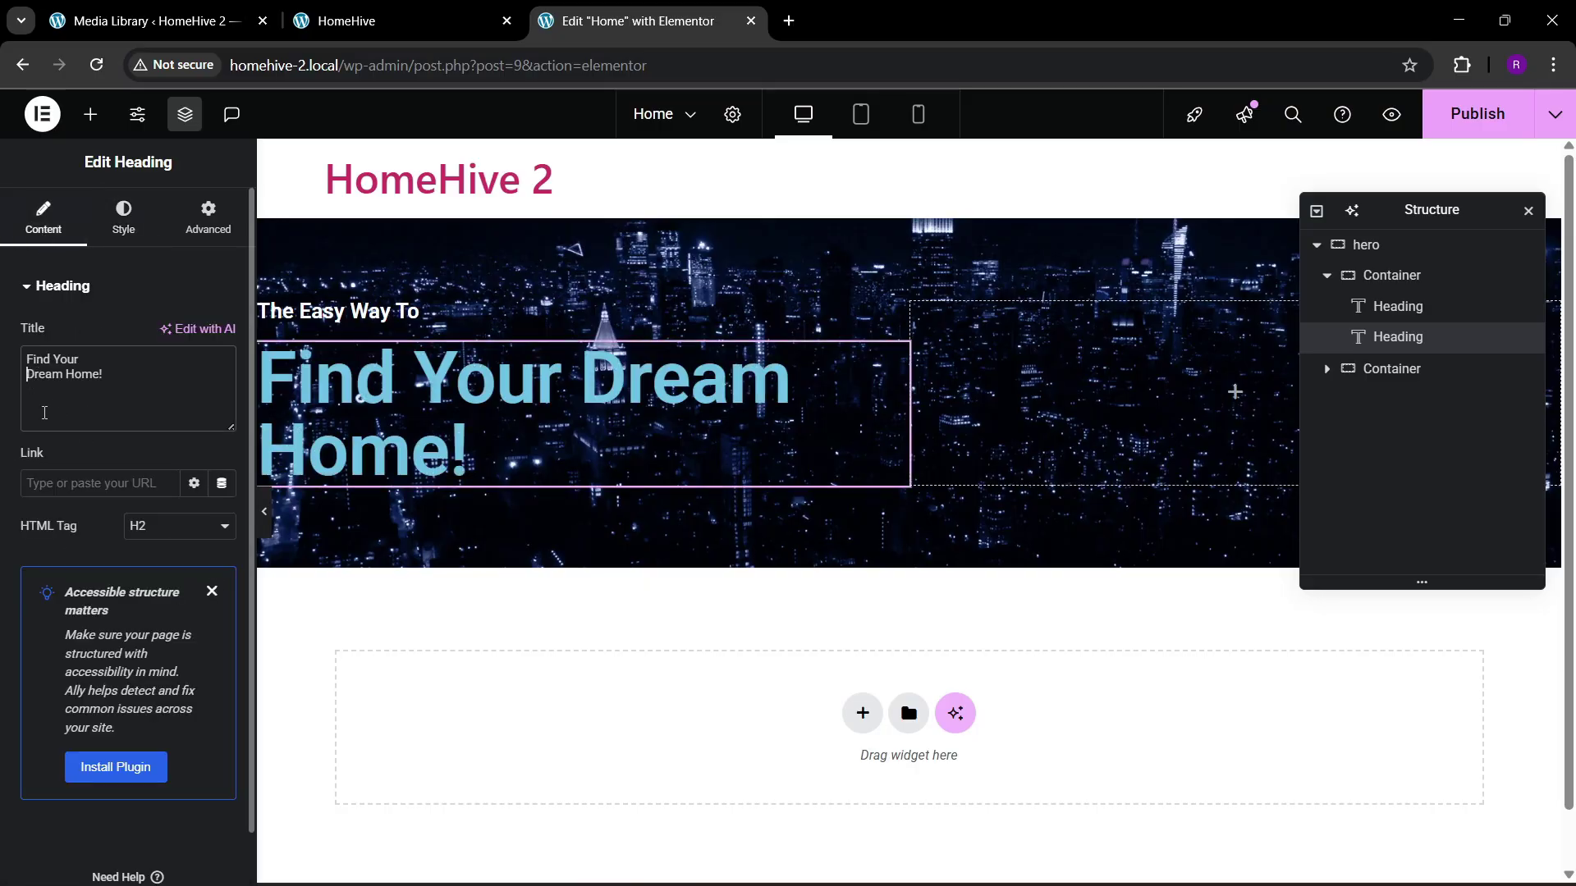
key(BackSpace)
text(<br)
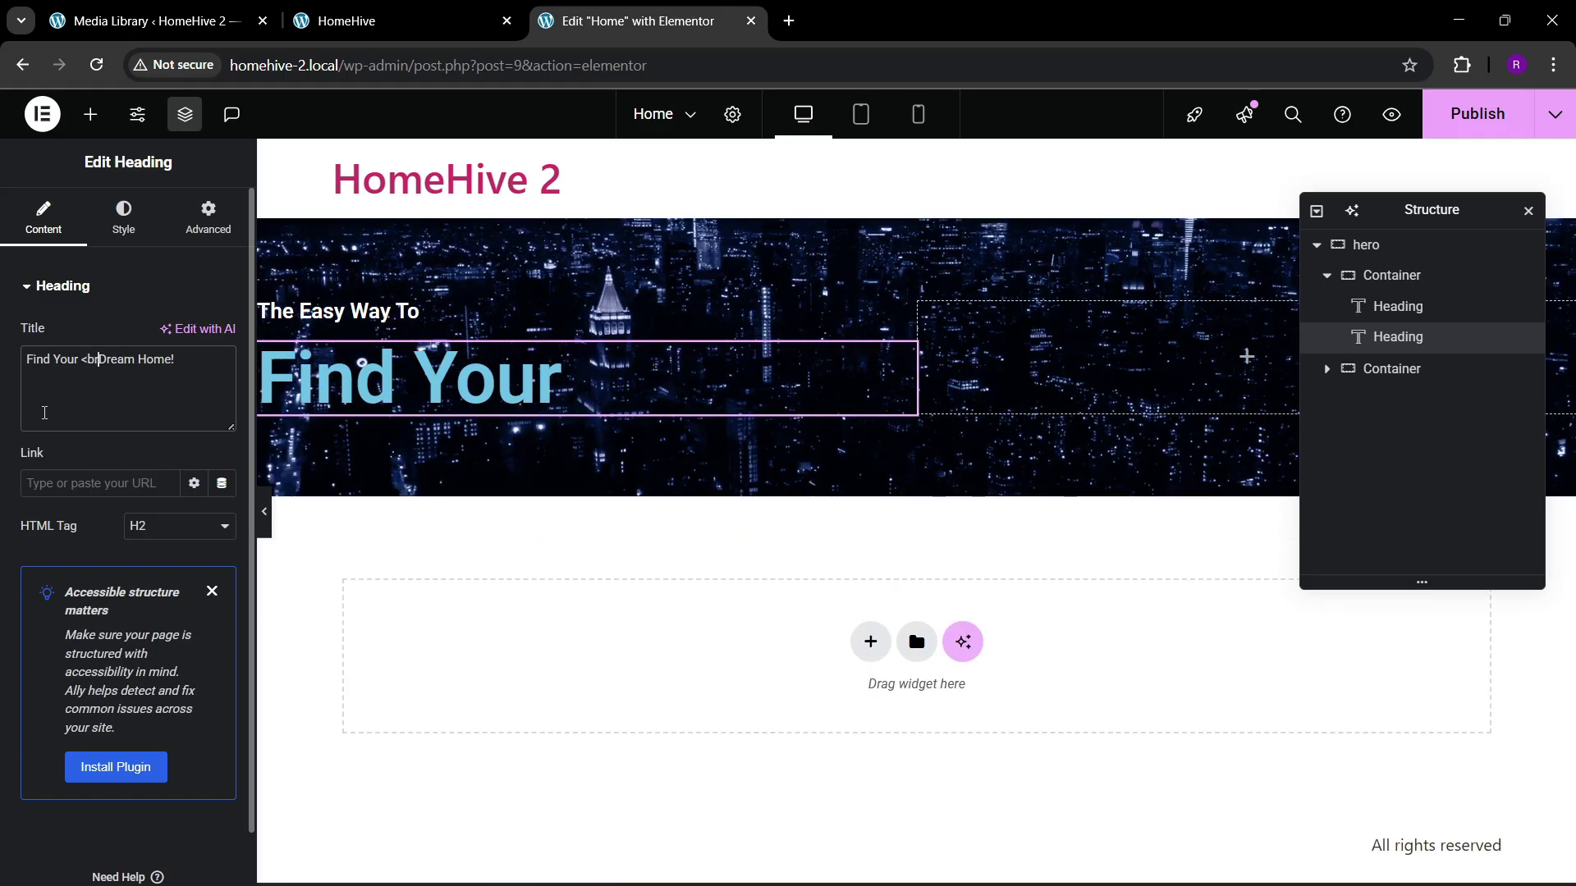
text(>)
click(394, 21)
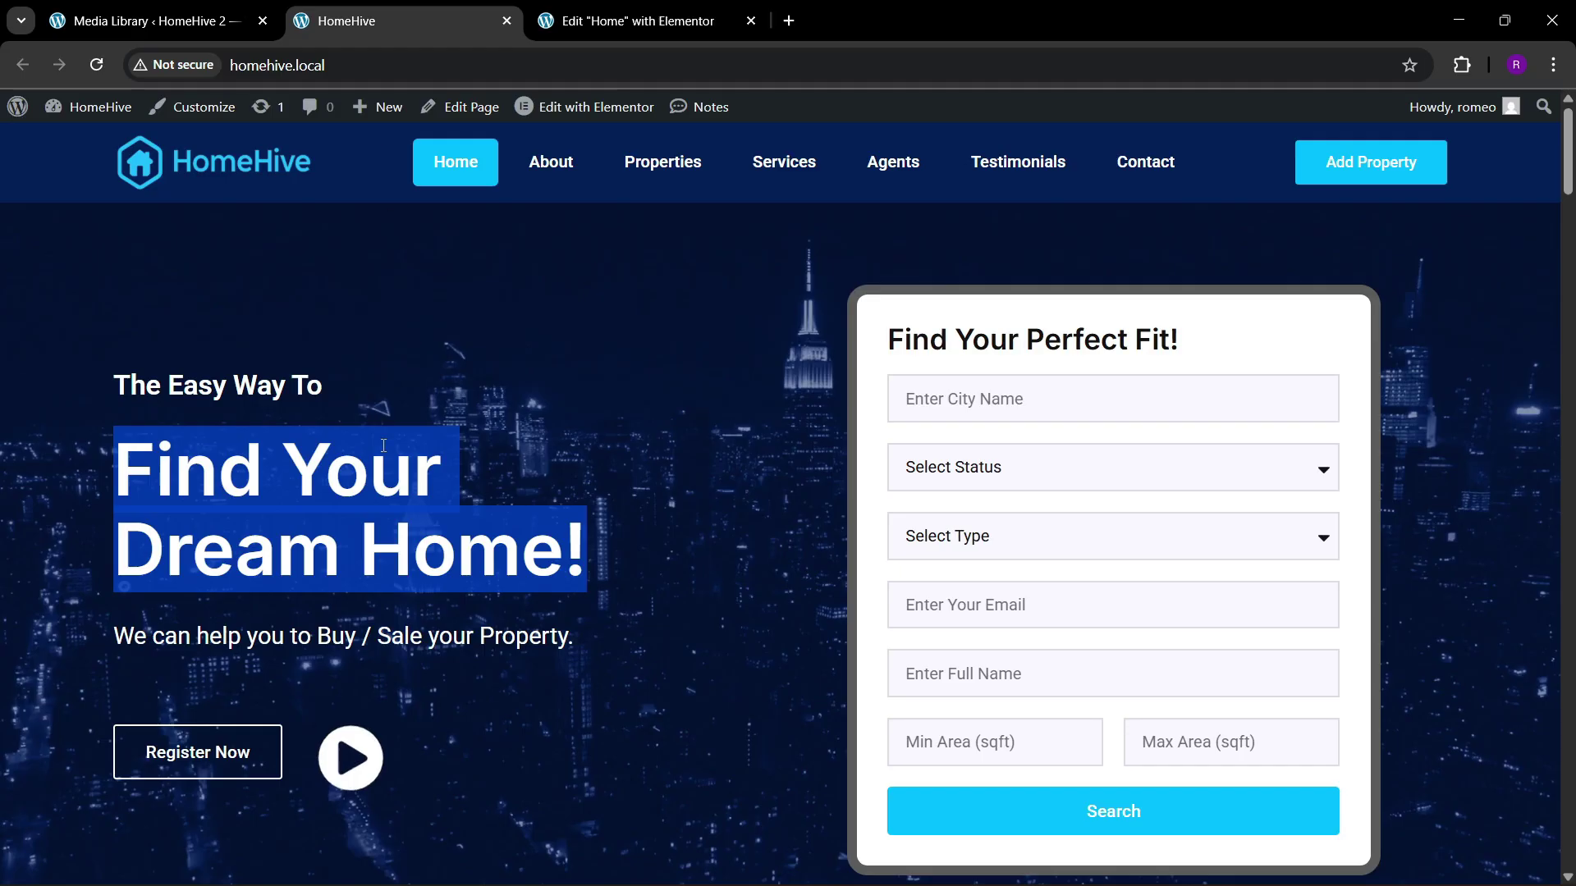
click(752, 6)
Step: Wrap the word "Dream" in the heading title in <span> tags, replacing the mistaken <style> tags
click(161, 361)
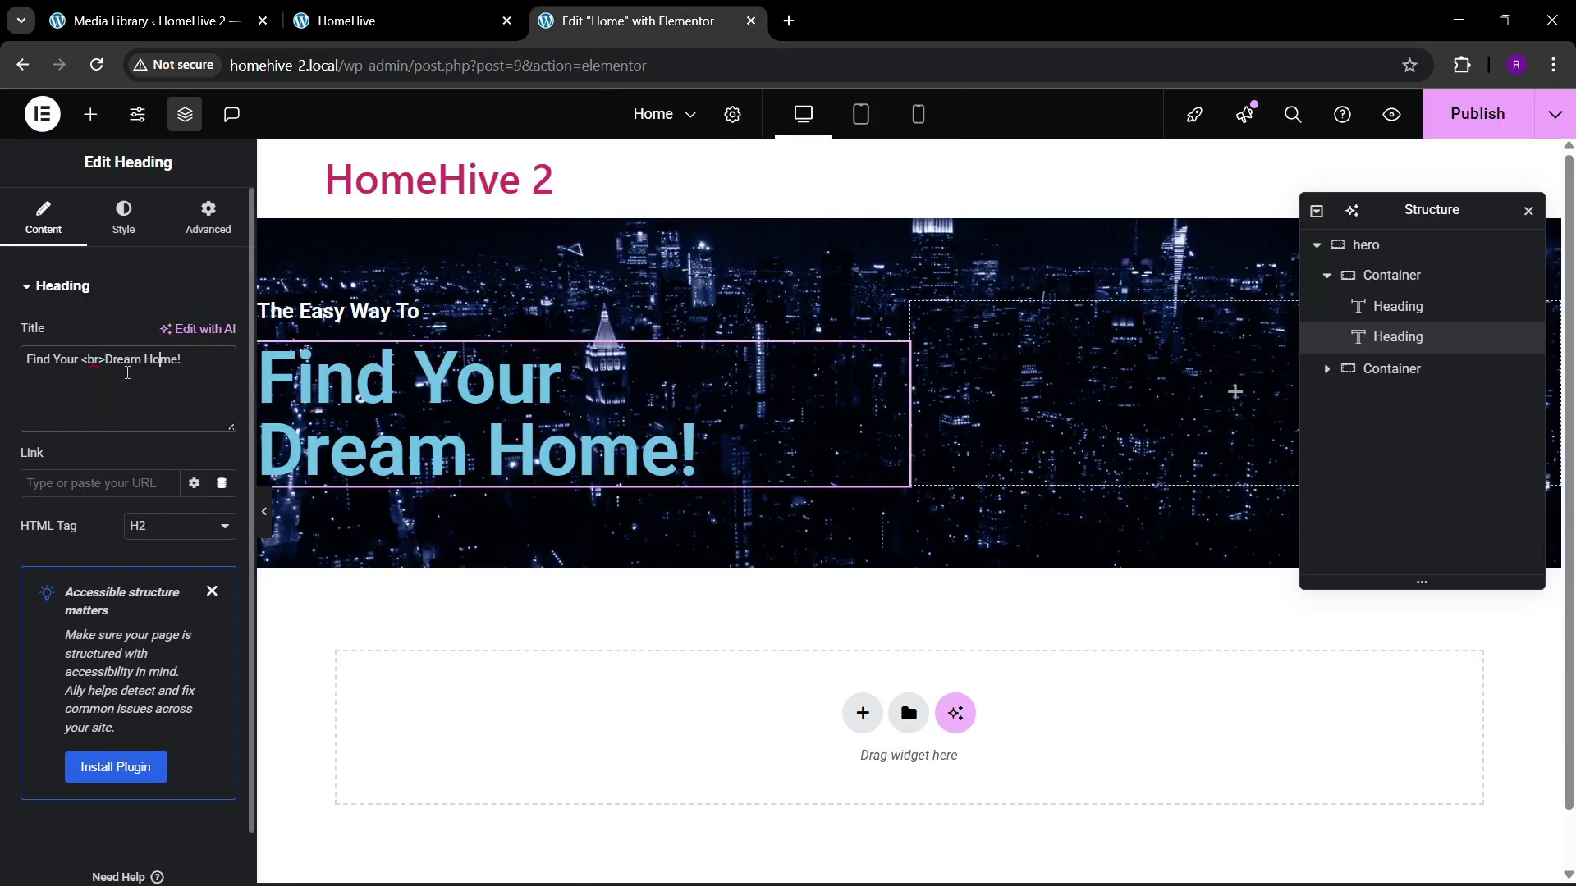
text(<style)
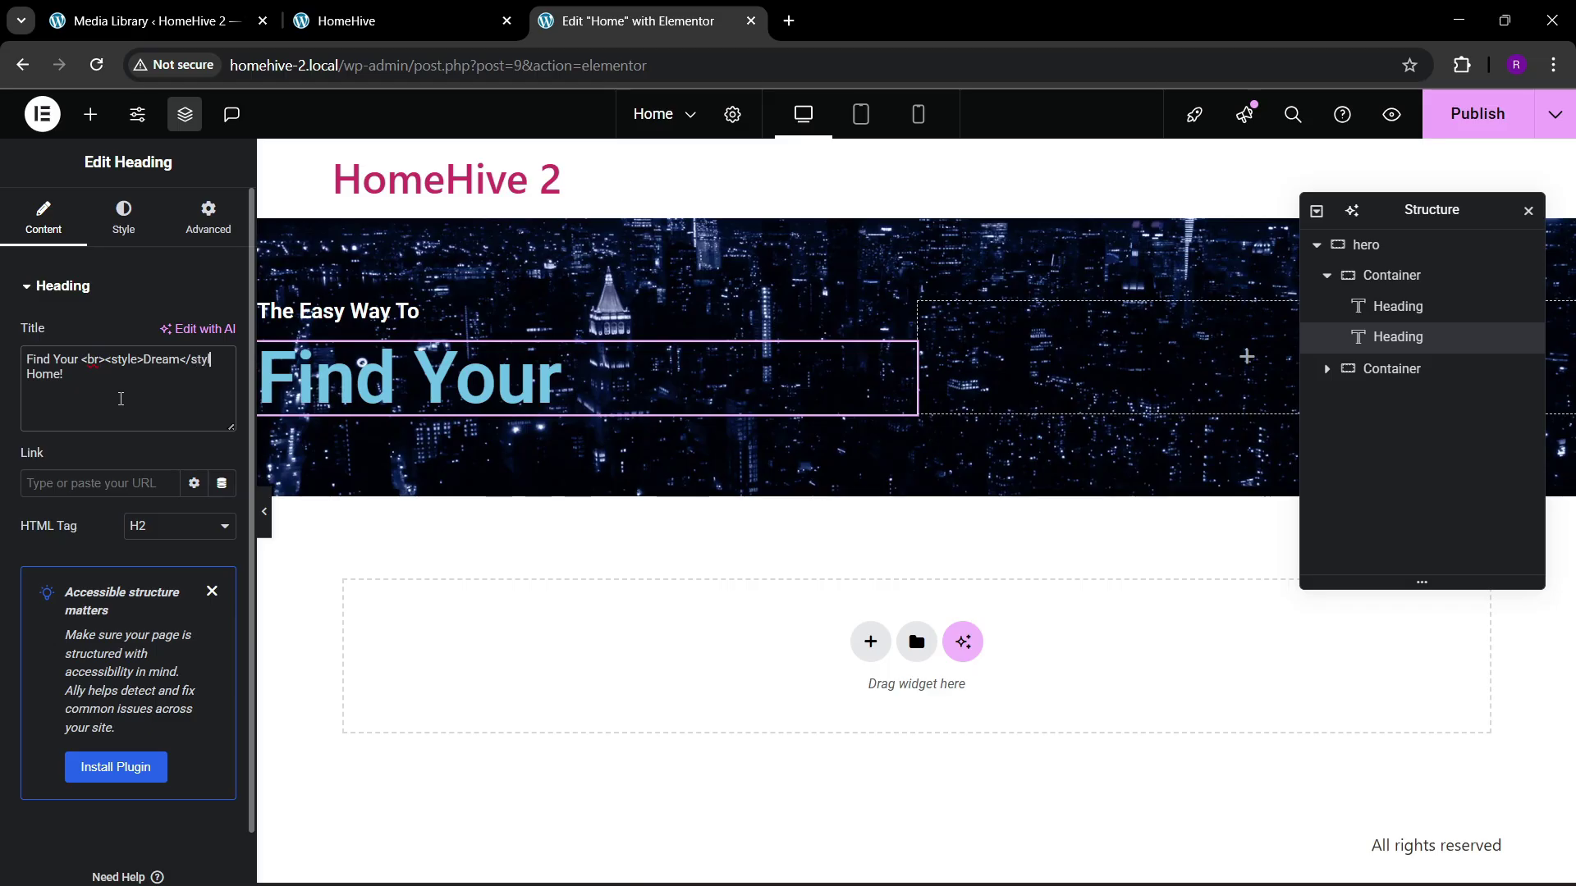
text(>)
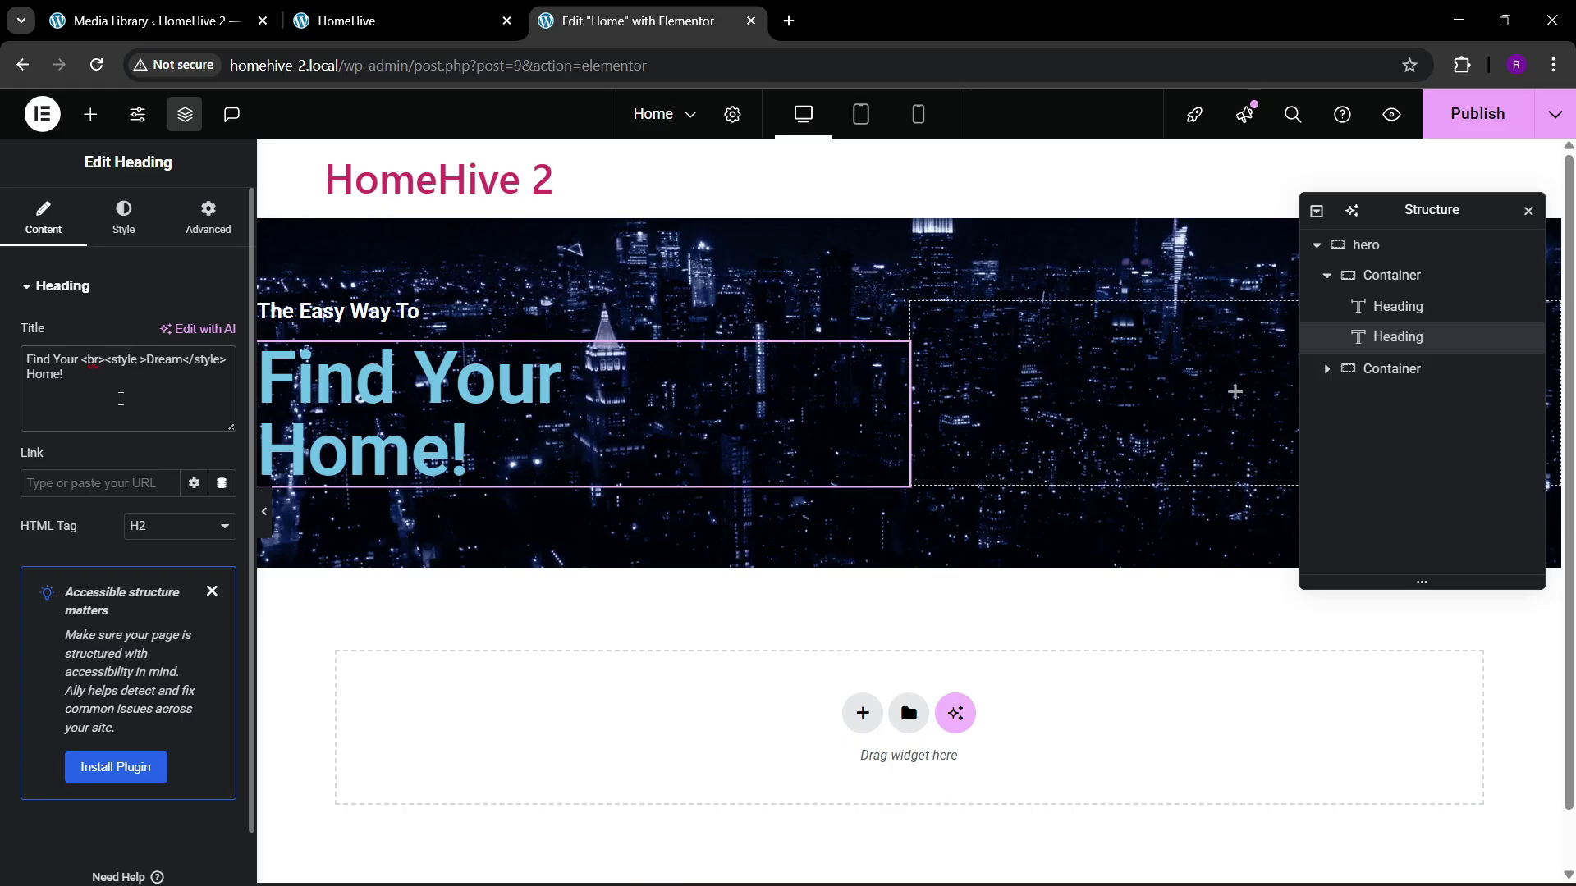
key(BackSpace)
key(BackSpace)
key(BackSpace)
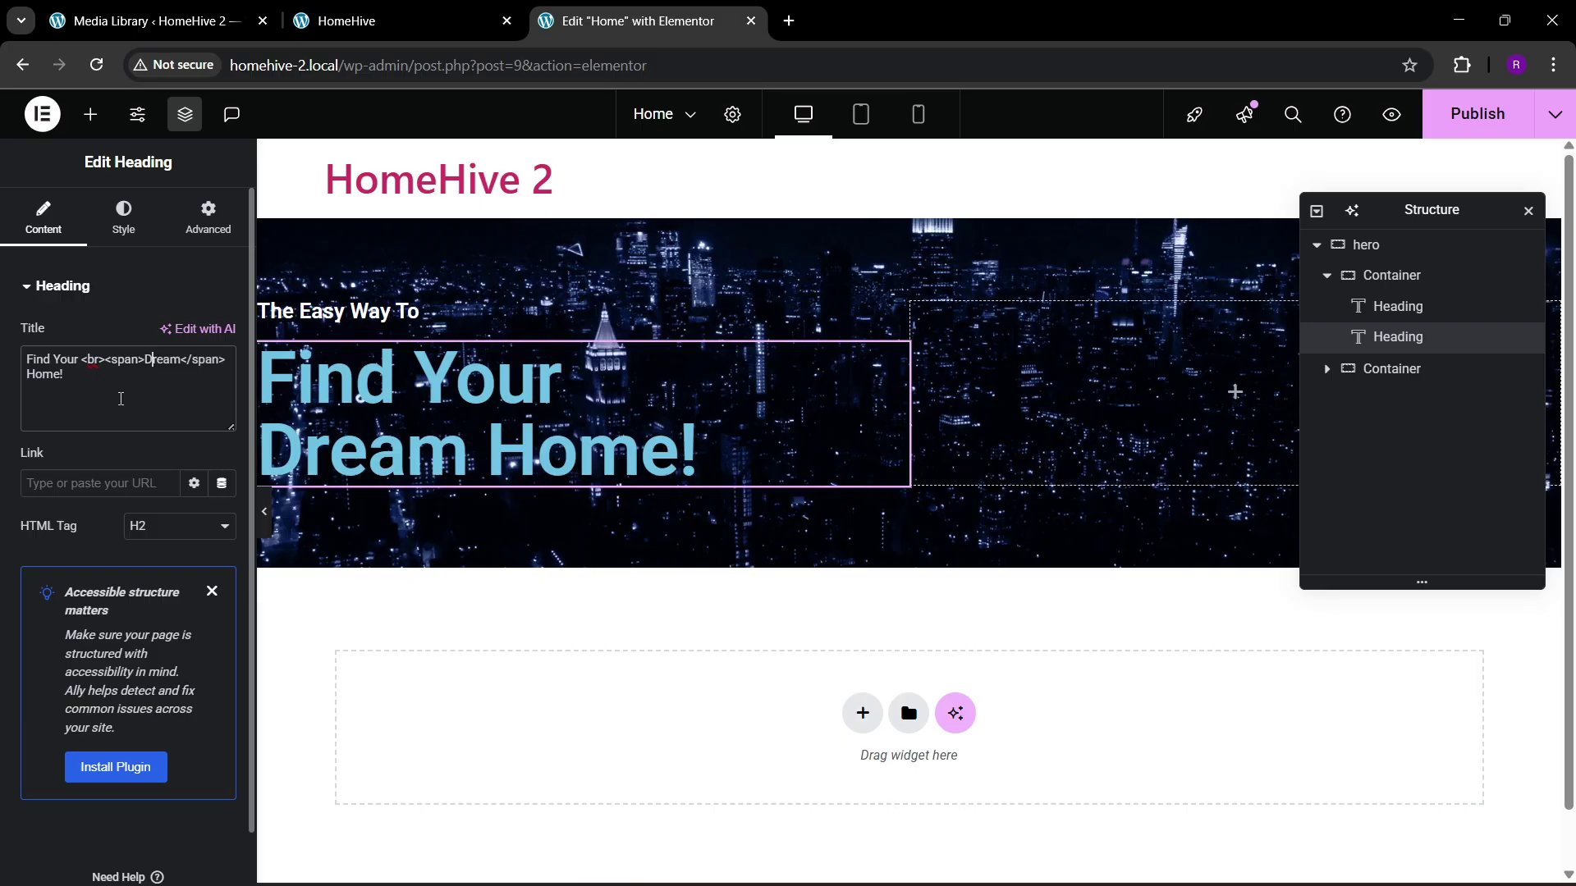
Step: Color the word "Dream" in the heading title #00bbff with an inline style on its span, matching the theme blue global color
text(style=""color:)
click(436, 8)
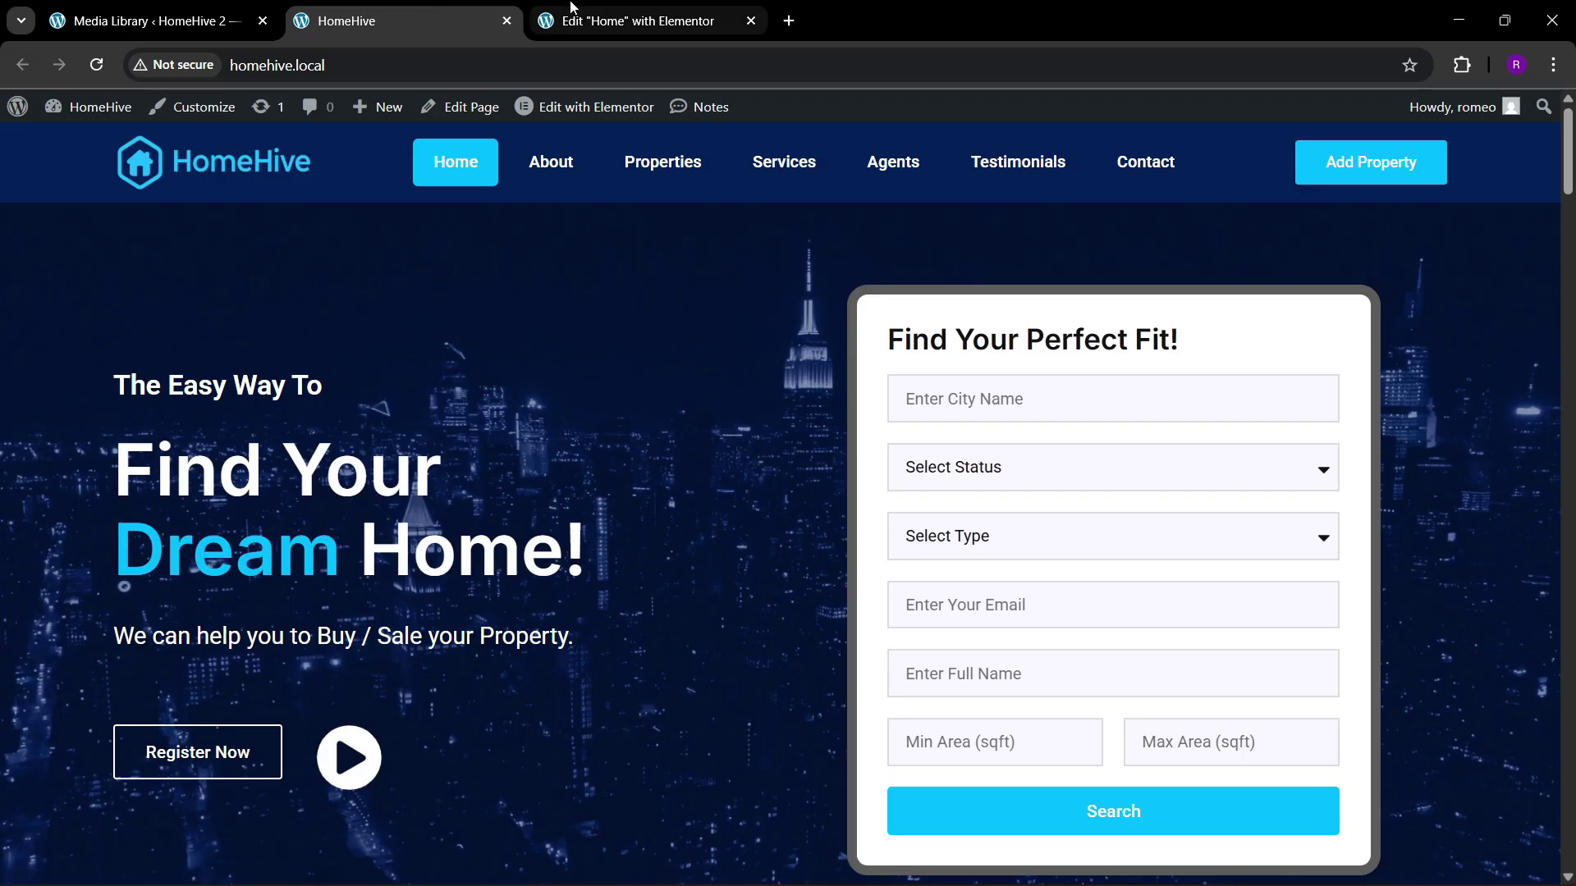
click(624, 21)
click(131, 225)
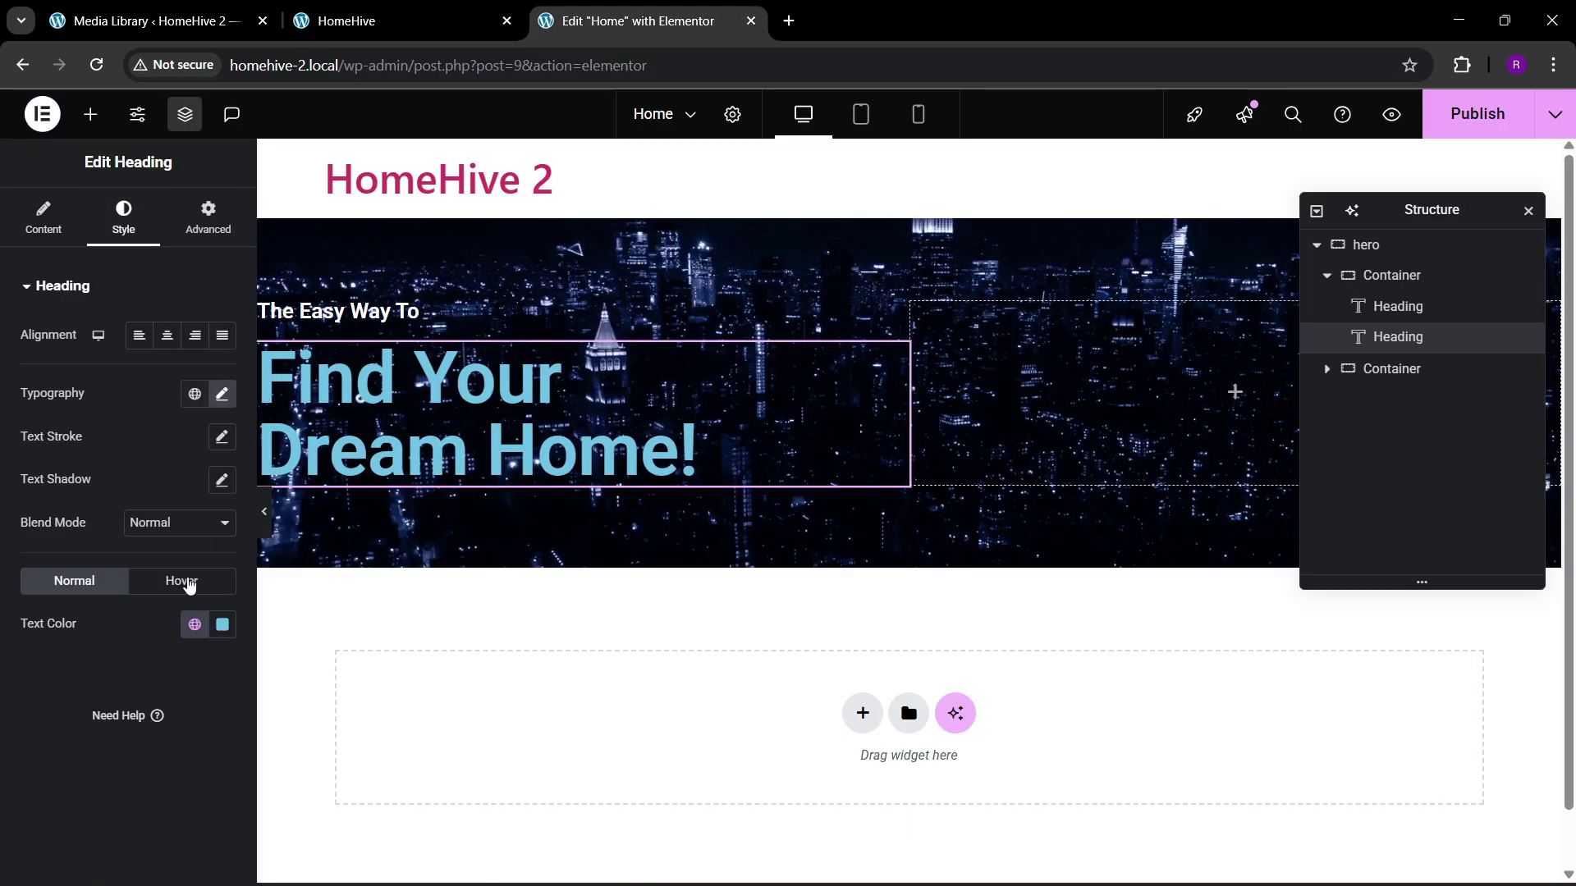
click(193, 627)
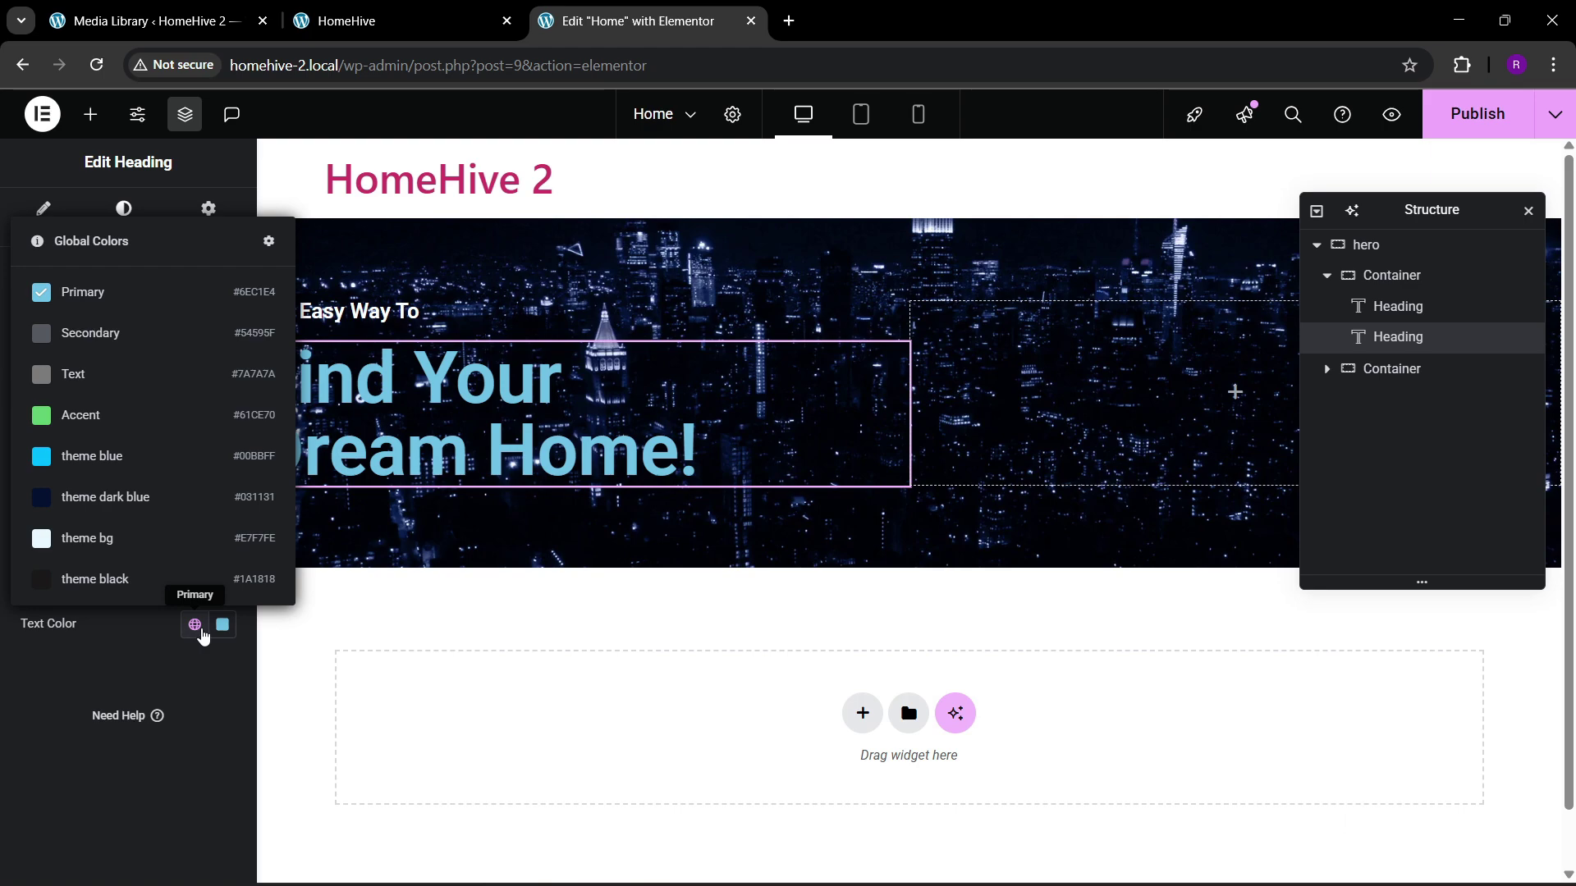
click(172, 675)
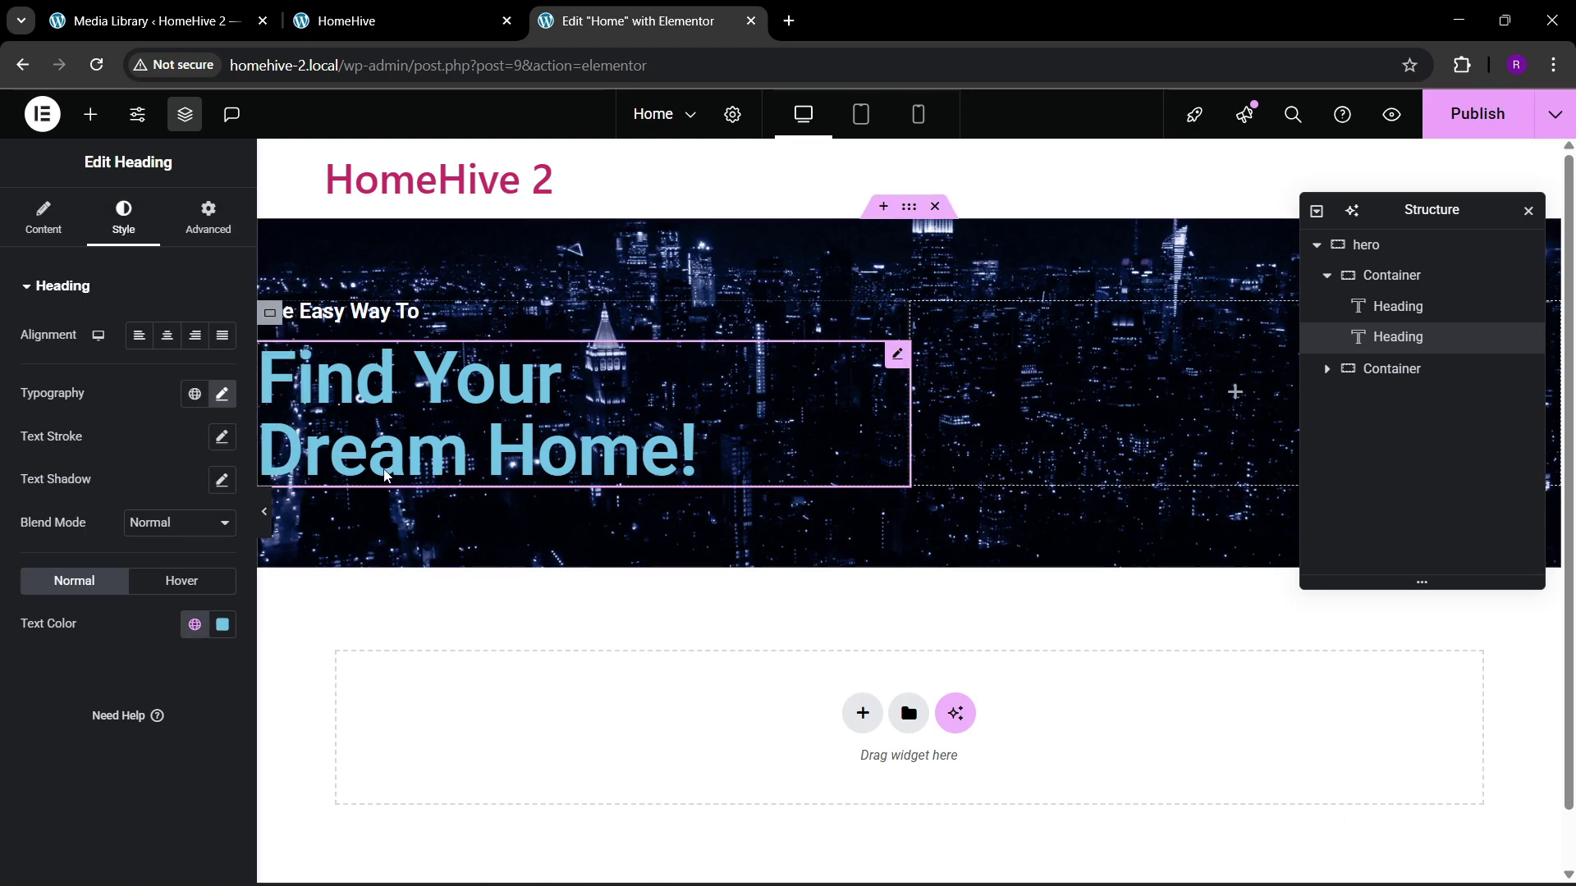
click(49, 229)
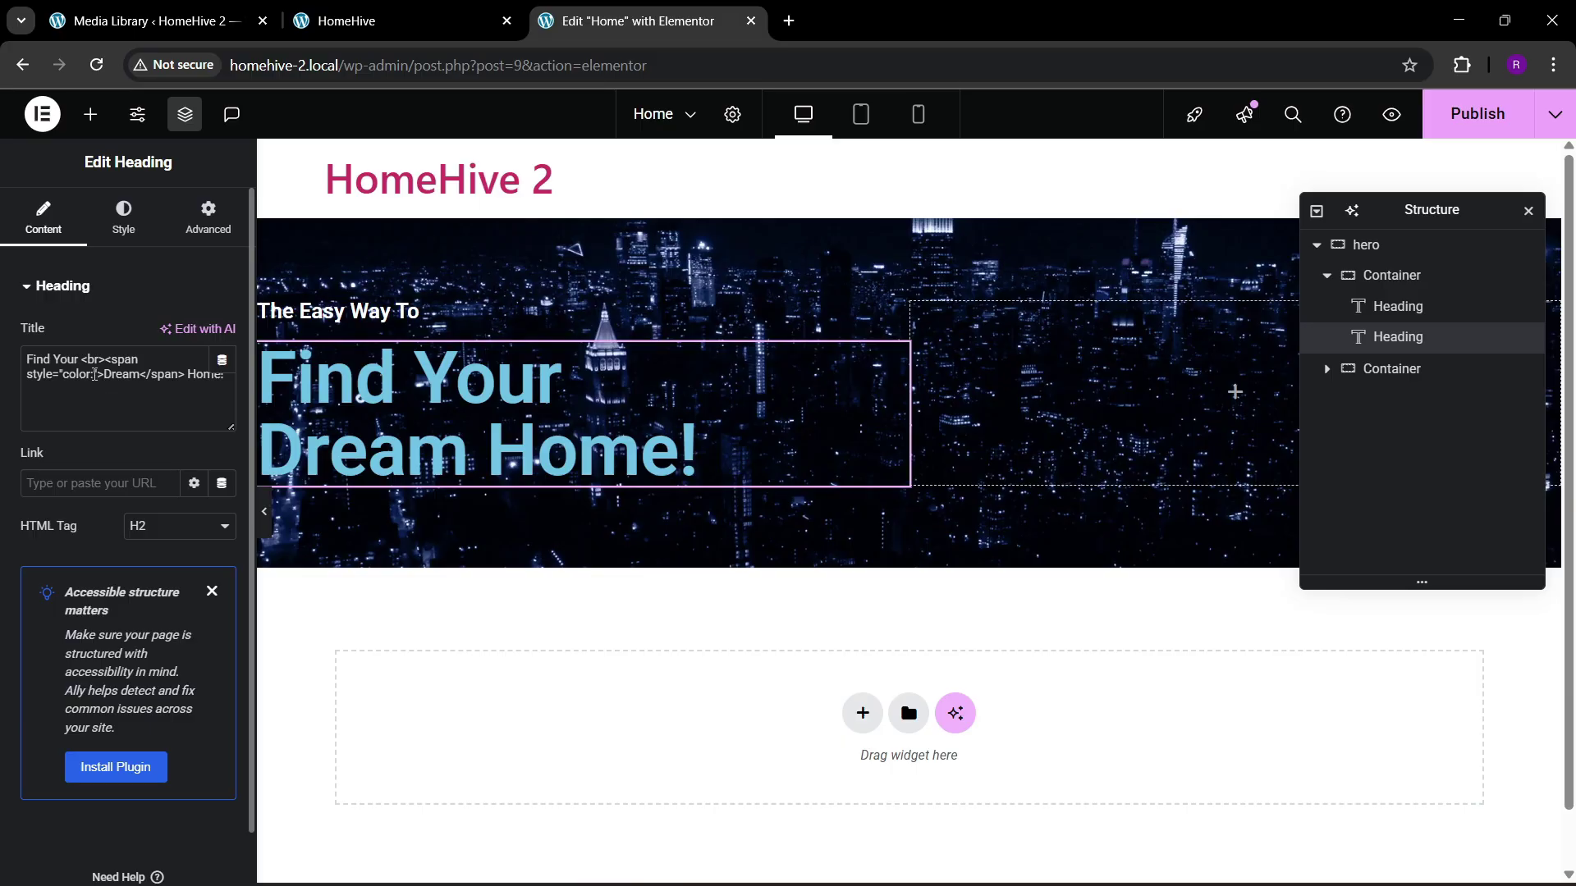
text(#00)
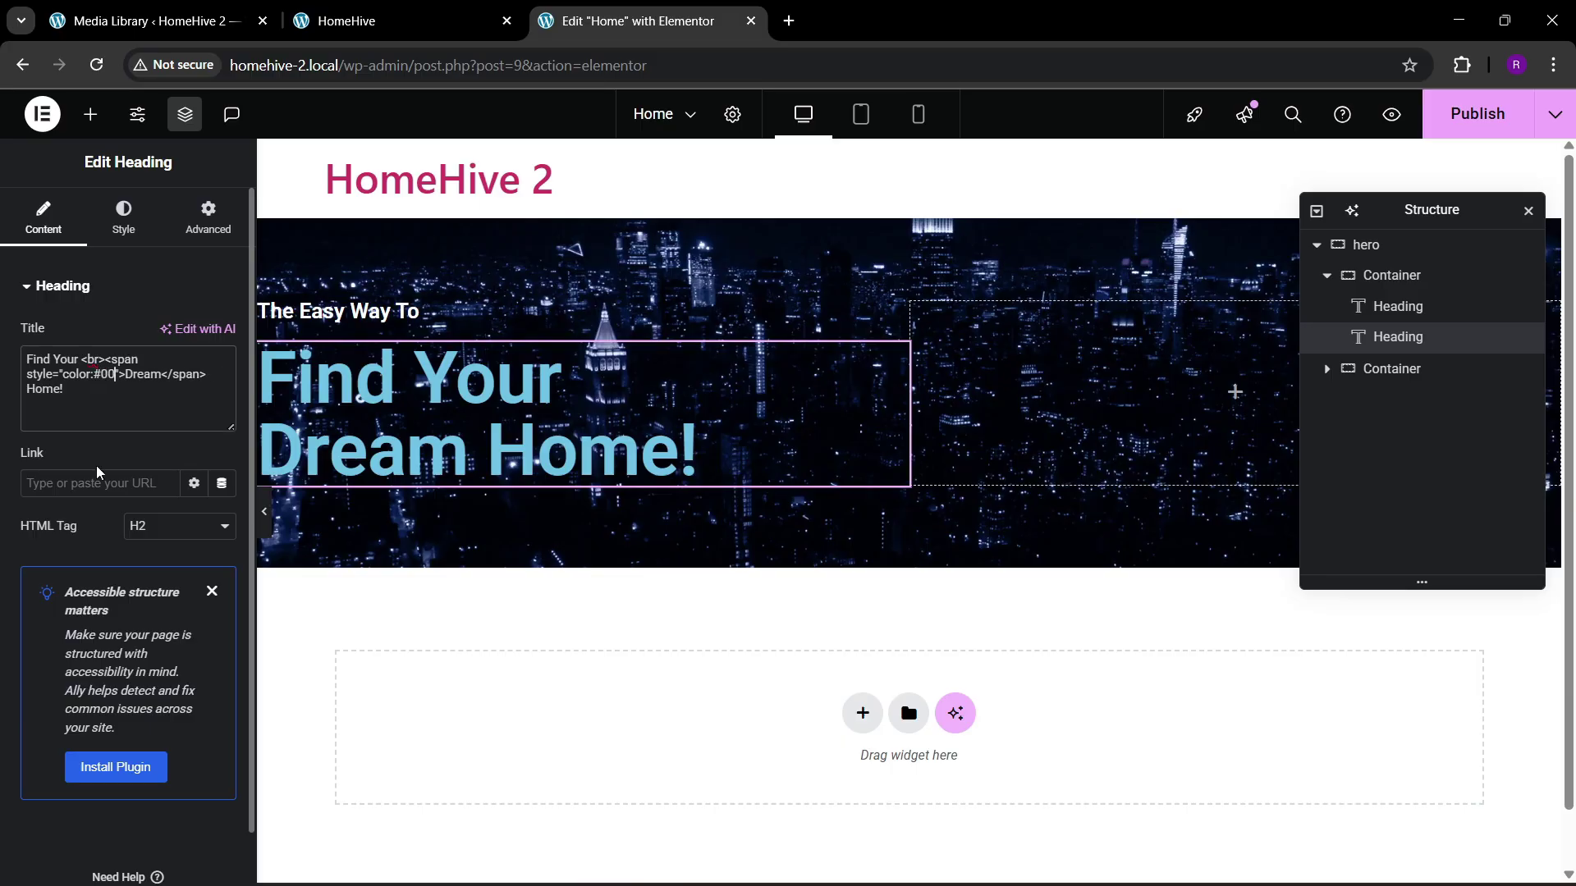
text(bbff)
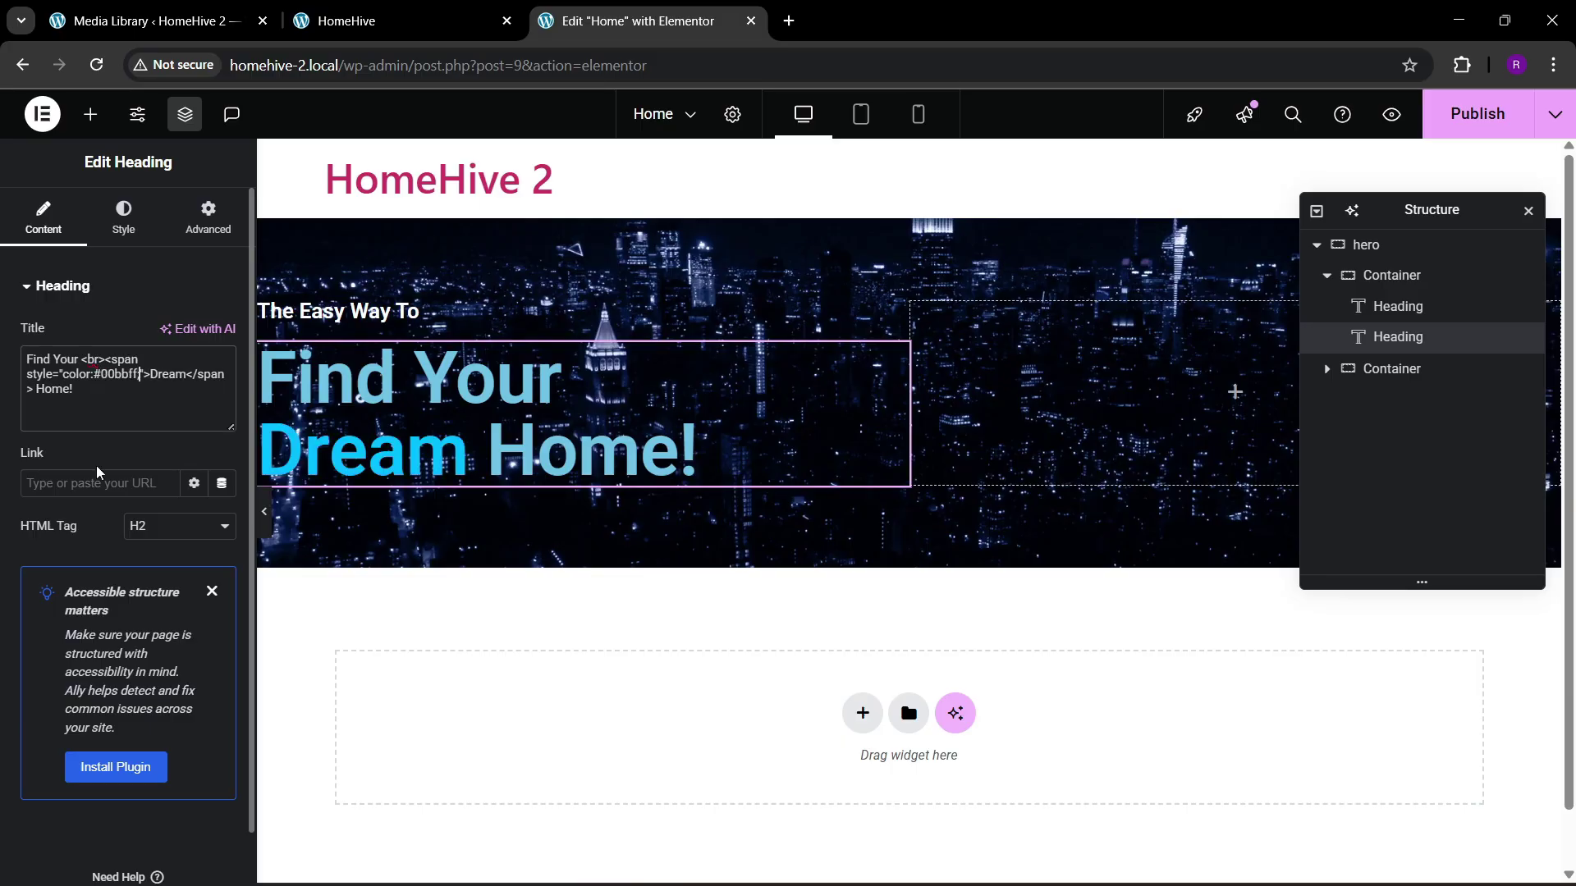
Step: Set the "Find Your Dream Home!" heading's text color to white and compare it with the reference page
click(123, 219)
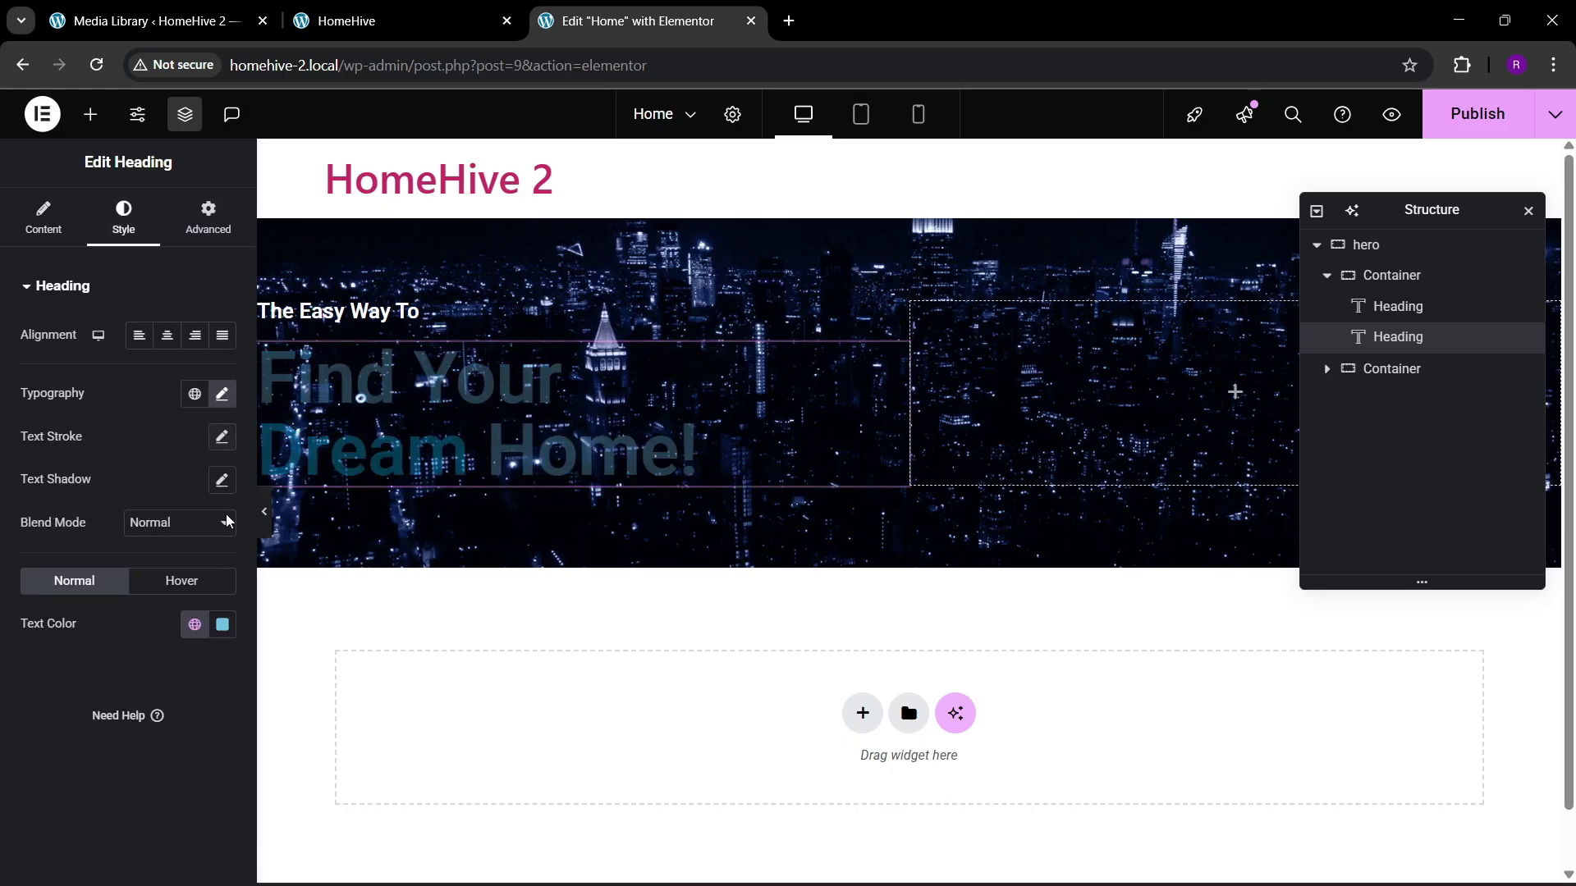
click(221, 624)
click(107, 359)
click(35, 690)
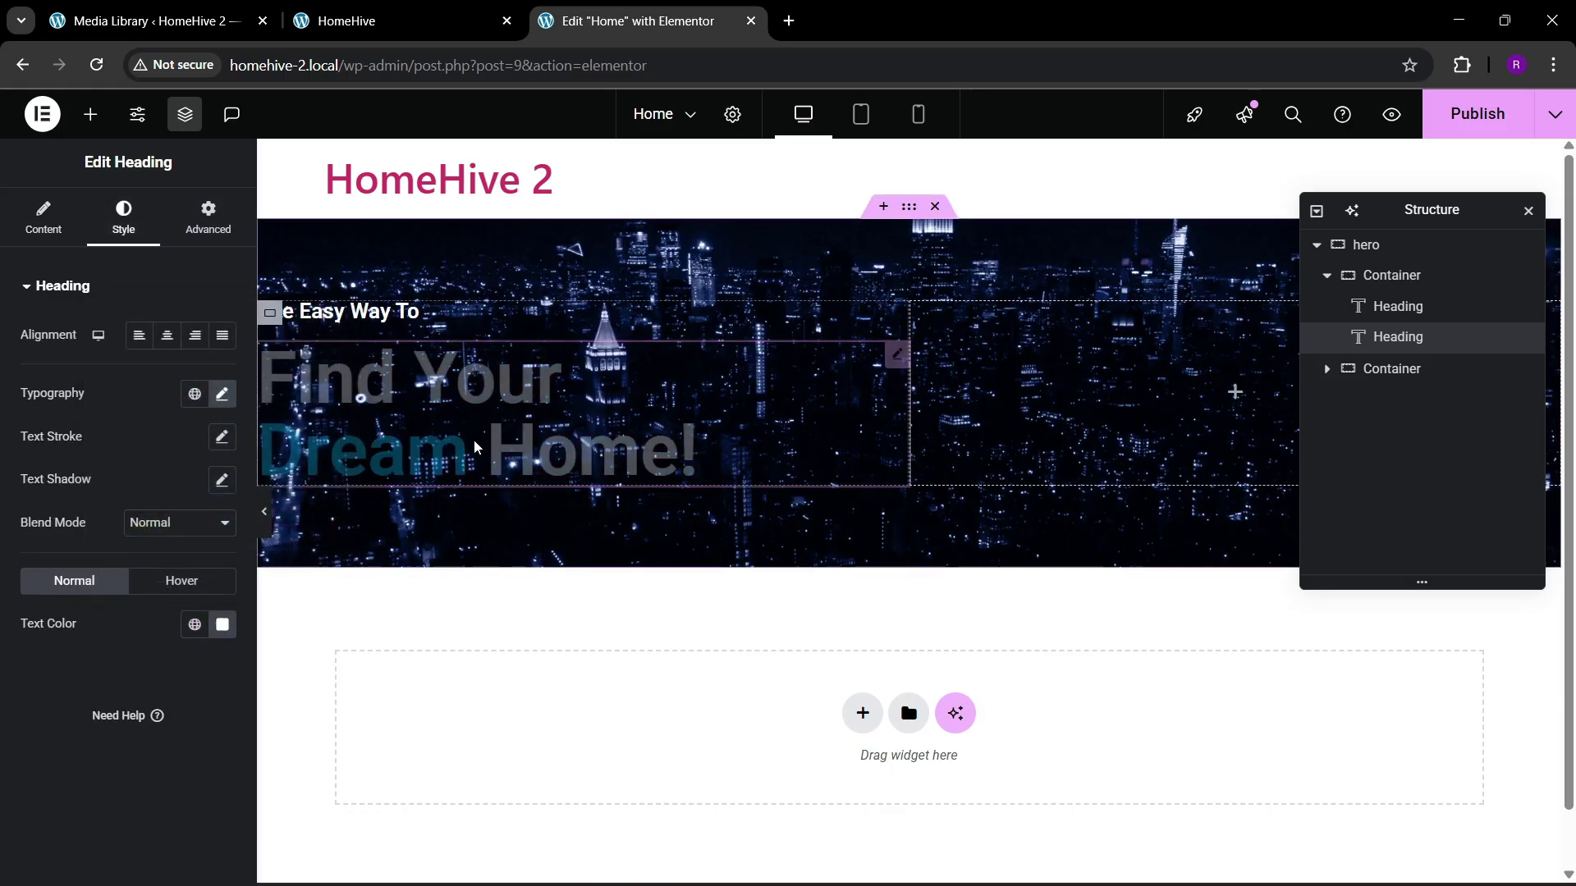
click(410, 18)
click(632, 20)
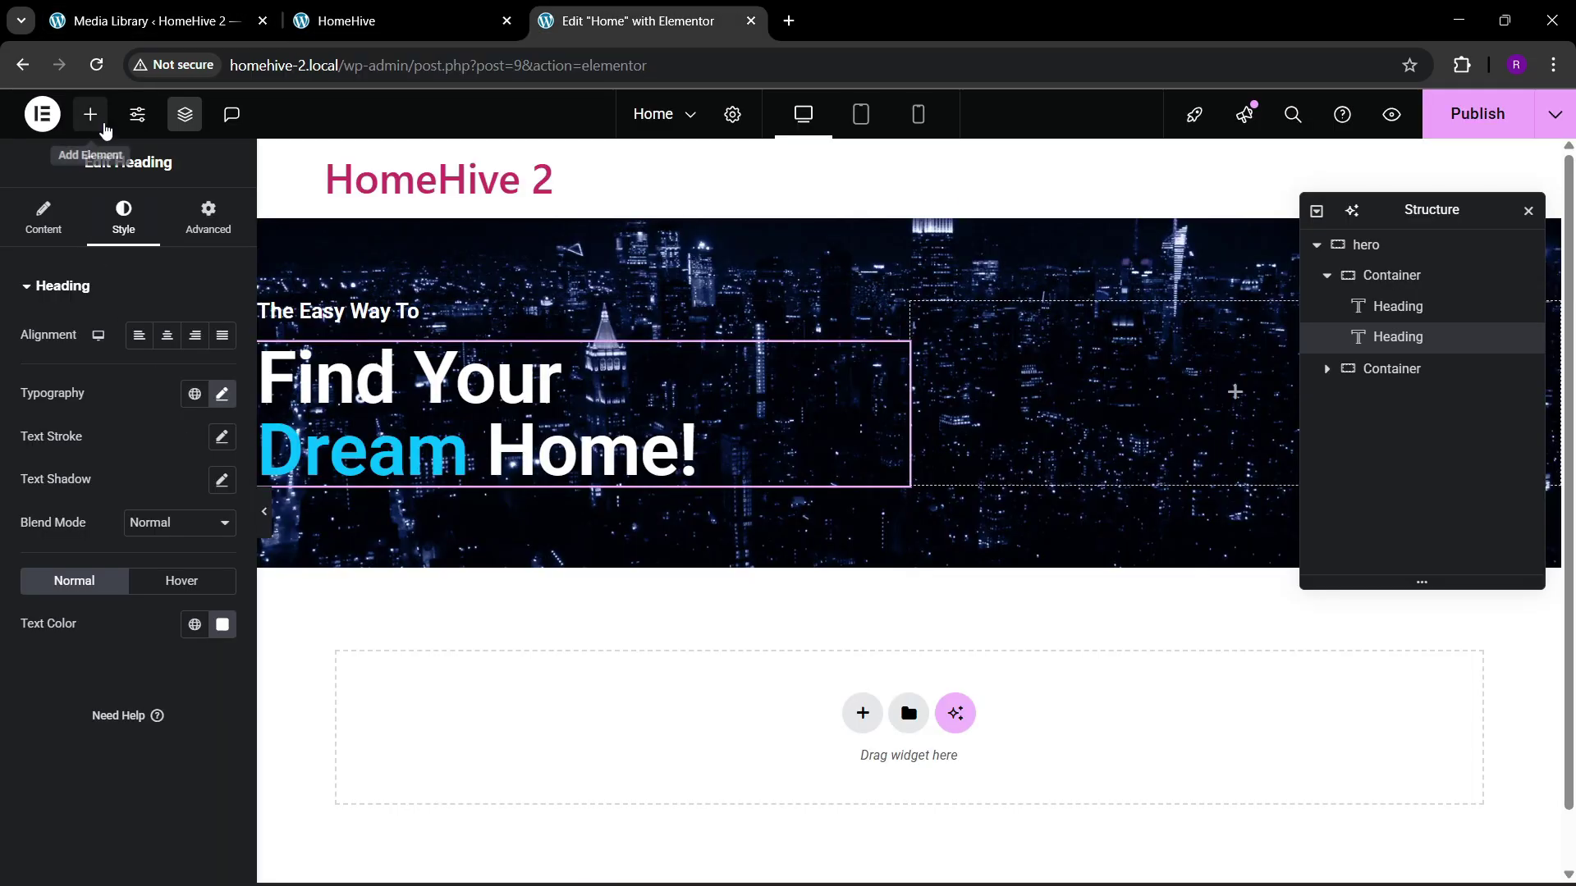
Step: Add a Text Editor widget below the main heading containing "We can help you to Buy / Sale your Property." copied from the reference page
click(90, 114)
drag(91, 648, 474, 480)
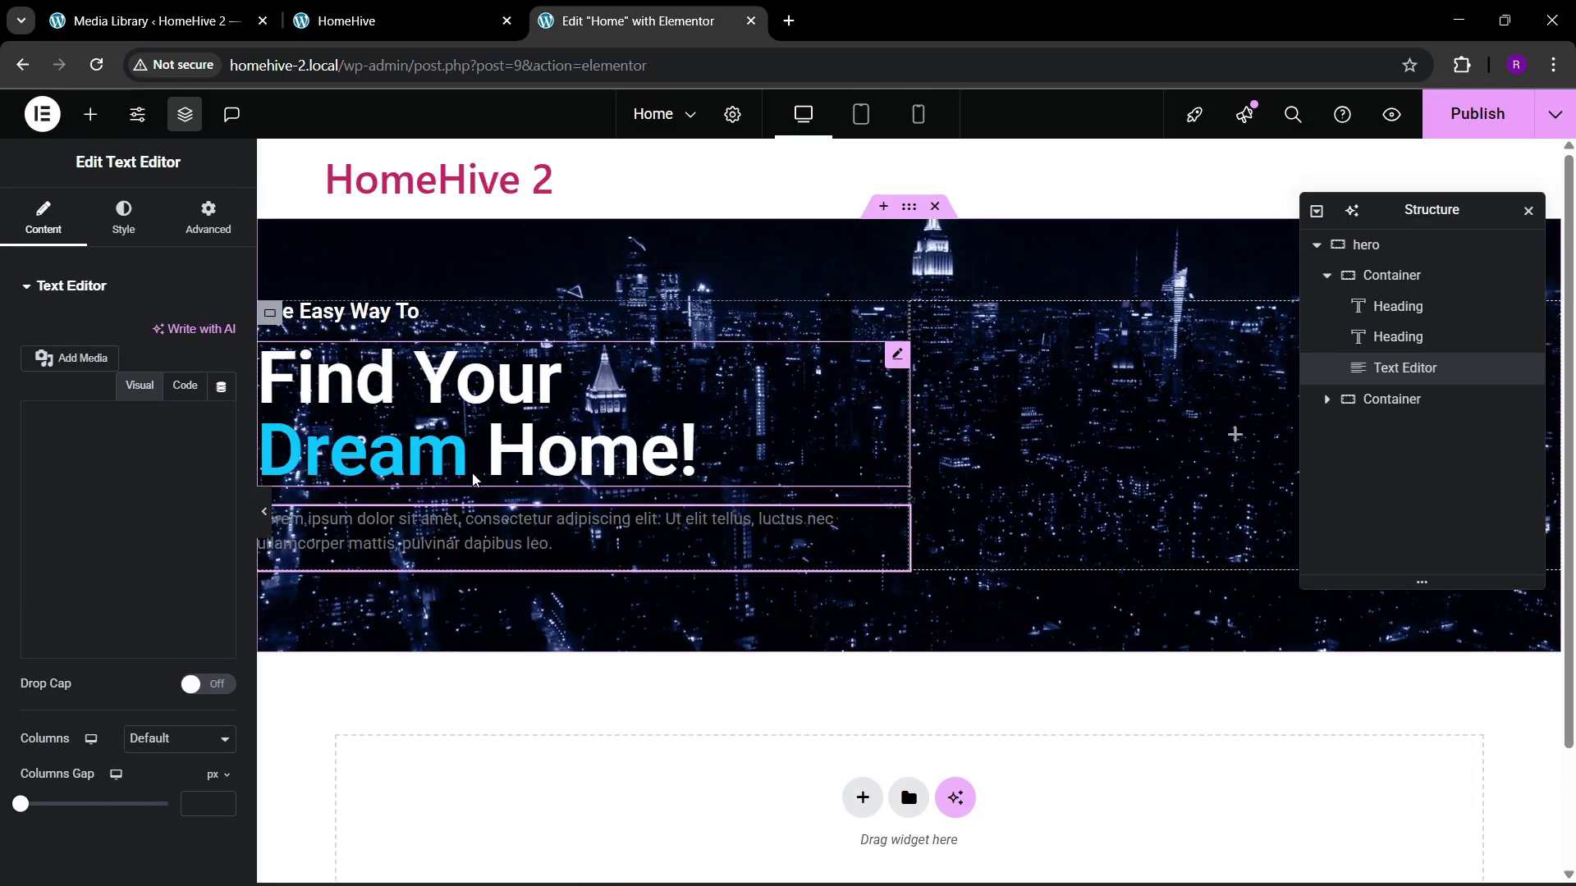
click(353, 18)
drag(115, 639, 602, 654)
key(ctrl+c)
click(566, 21)
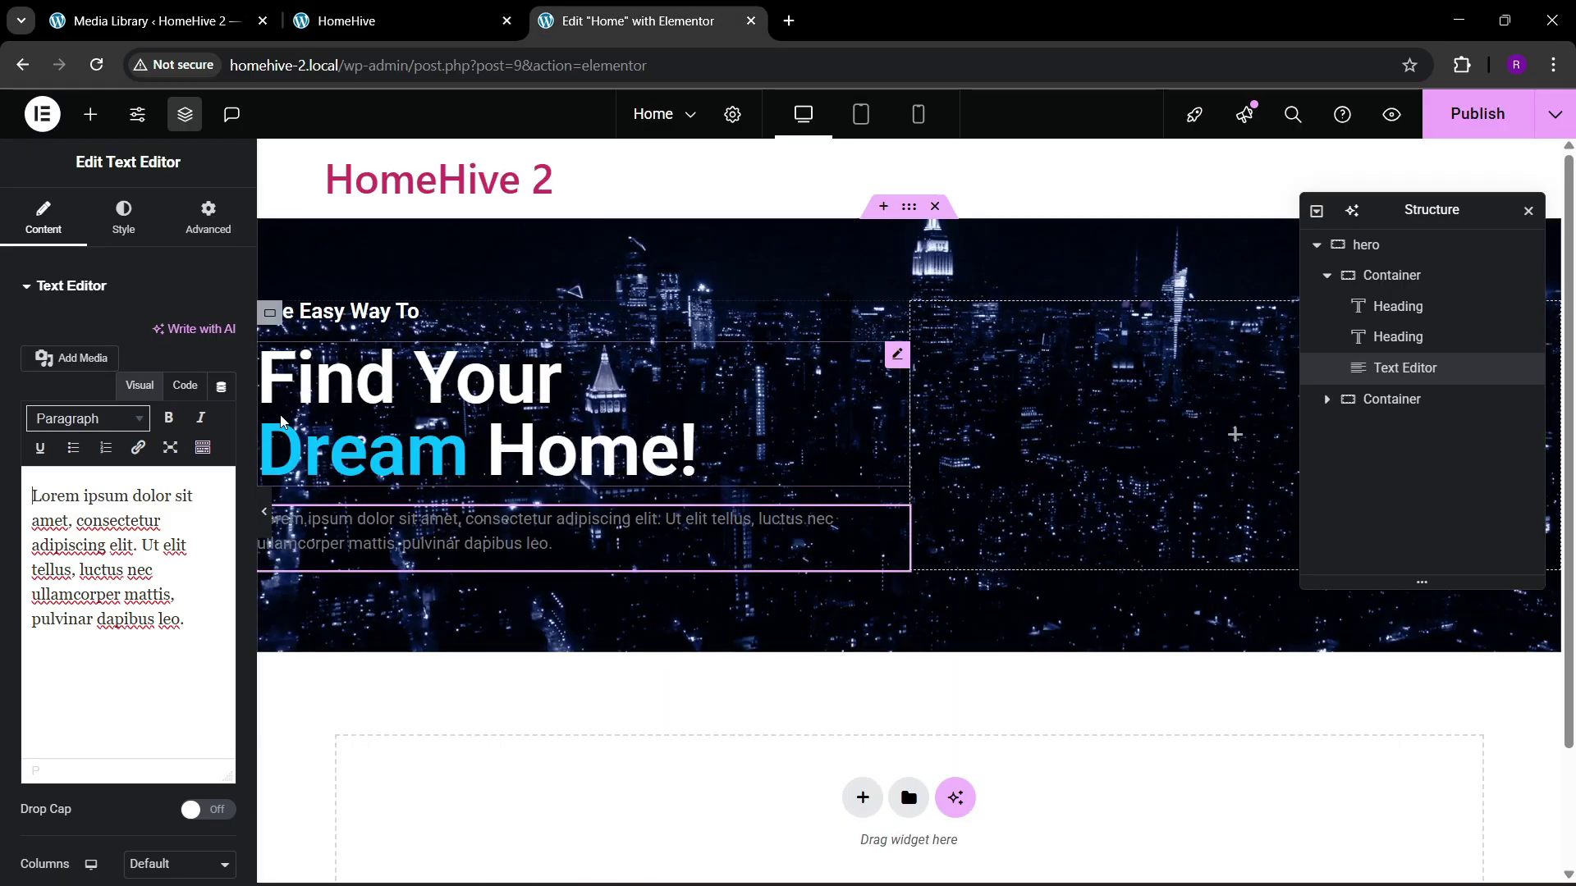
click(185, 385)
key(ctrl+a)
key(ctrl+v)
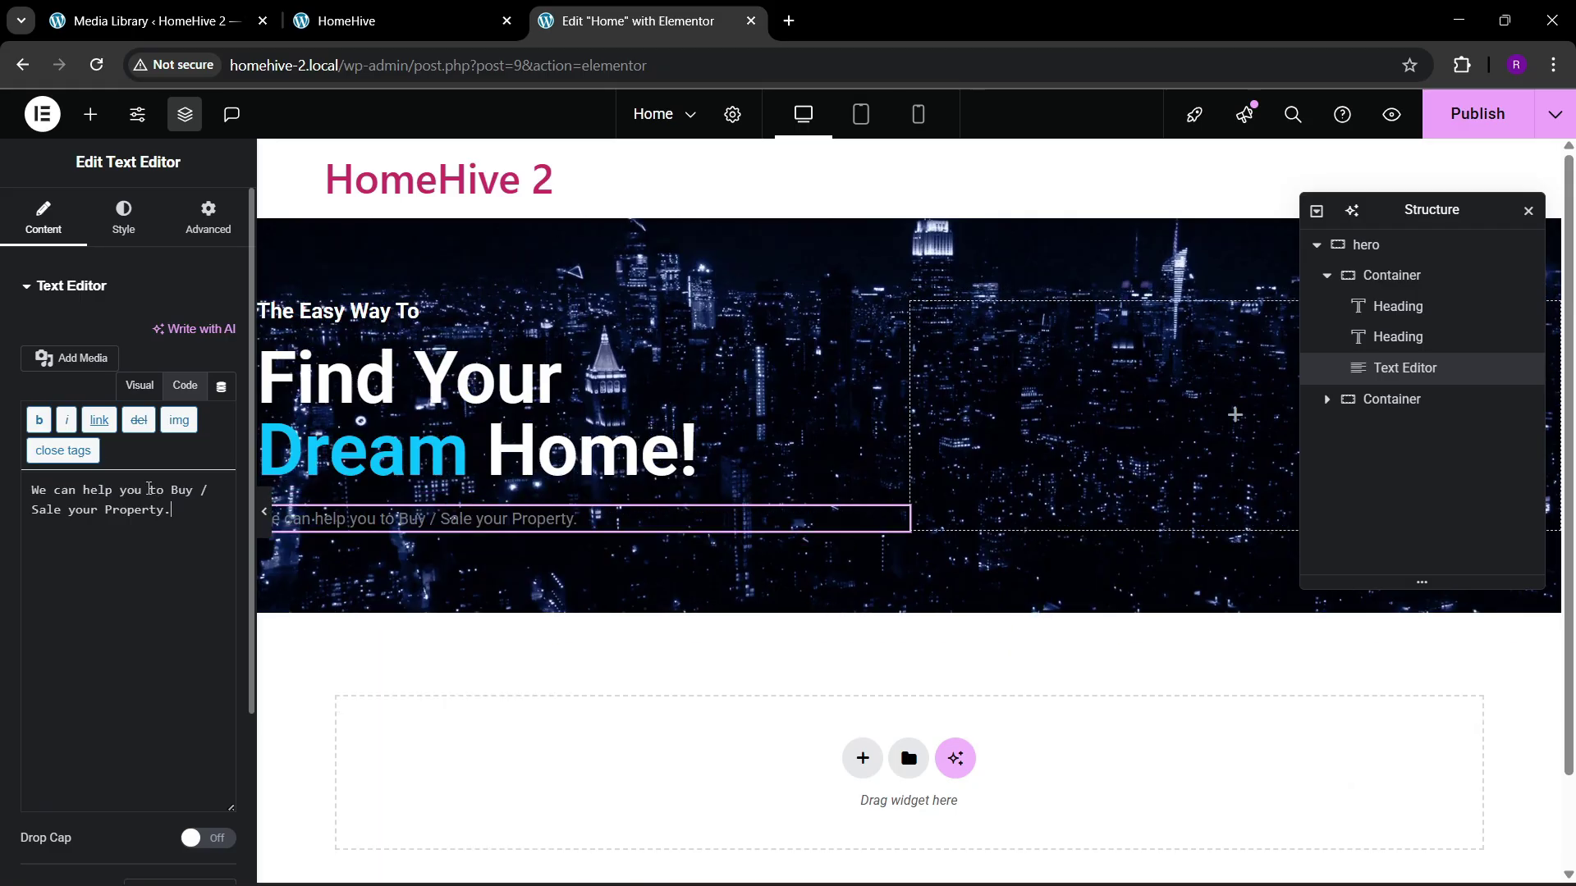
Step: Set the text color of the paragraph under the main heading to white
click(123, 218)
click(222, 602)
click(105, 338)
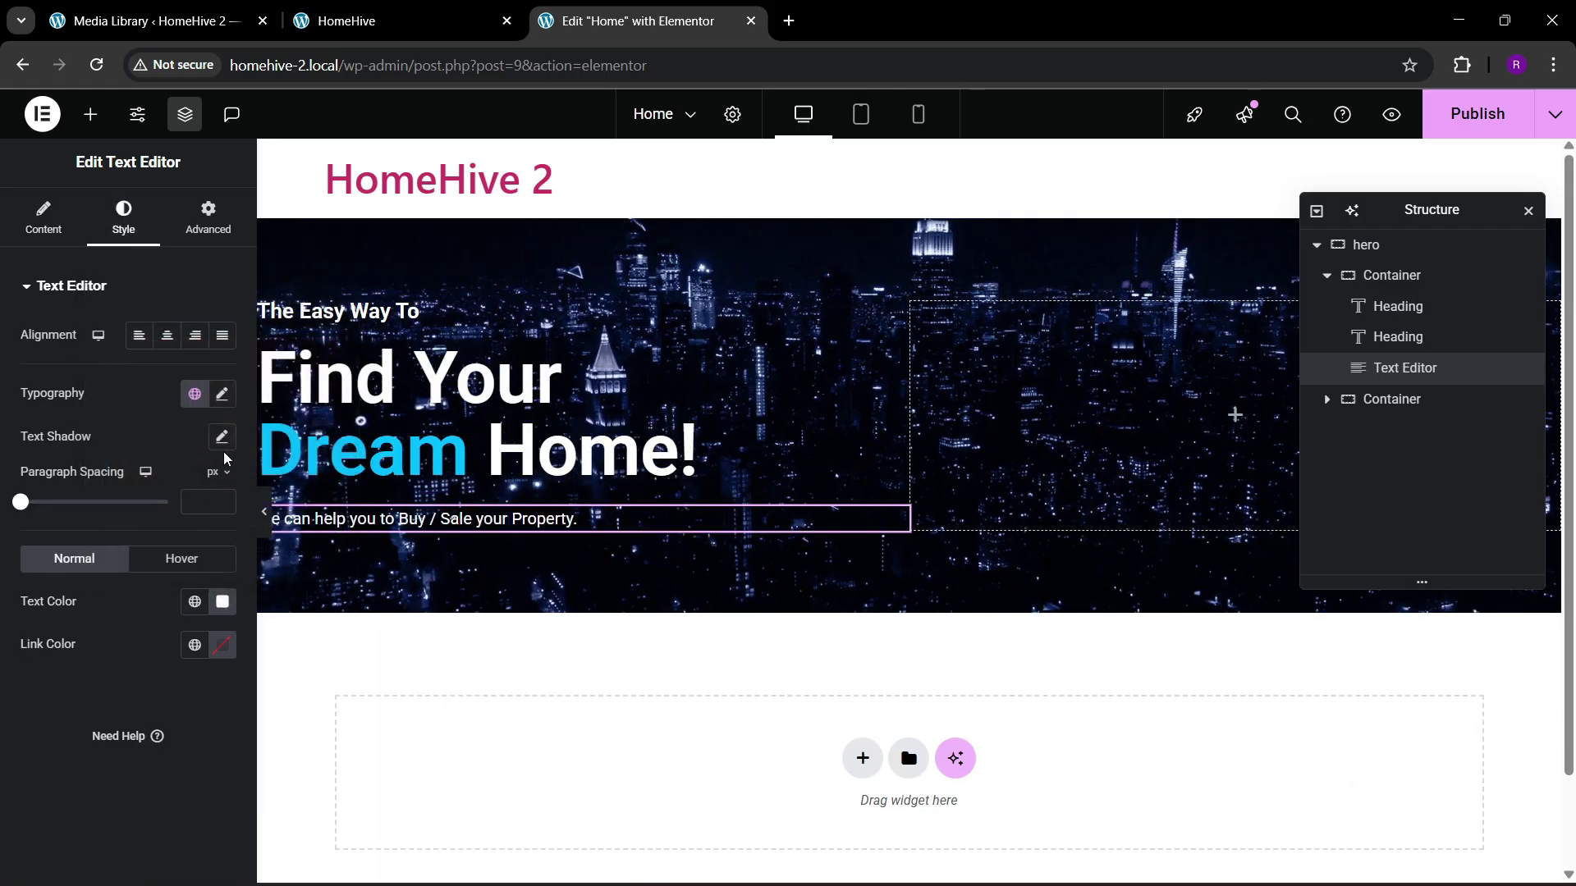
Step: Set the paragraph's font size to 22 px and publish the page
click(223, 397)
drag(211, 553, 211, 553)
click(210, 551)
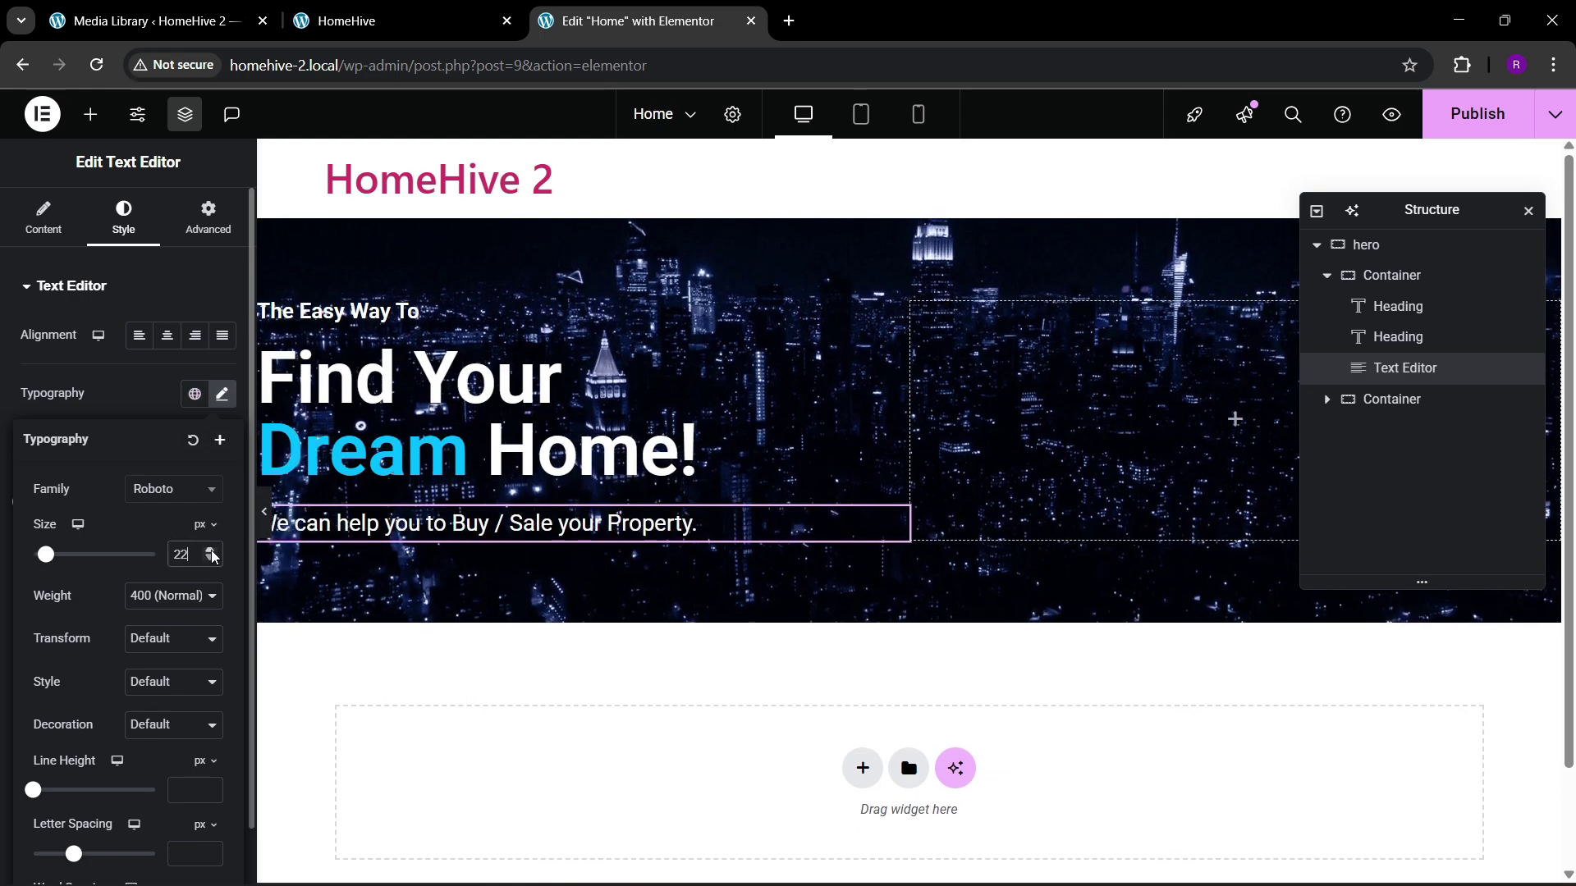
click(1469, 123)
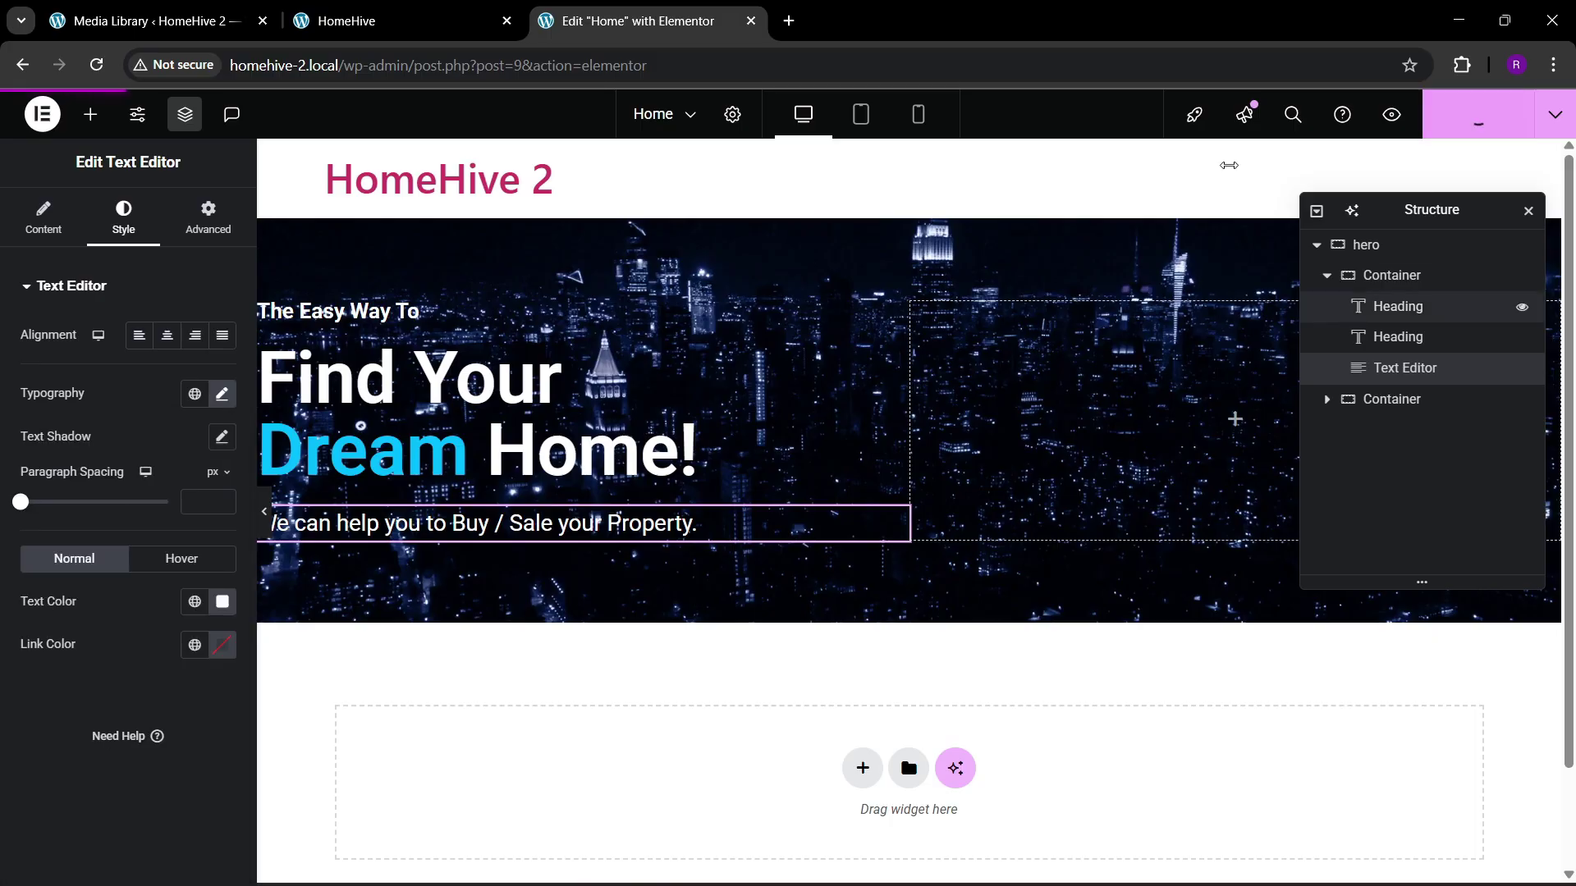
Step: Check the button row on the reference page, add a container below the paragraph and remove its padding
click(385, 20)
scroll(448, 577, down, 3)
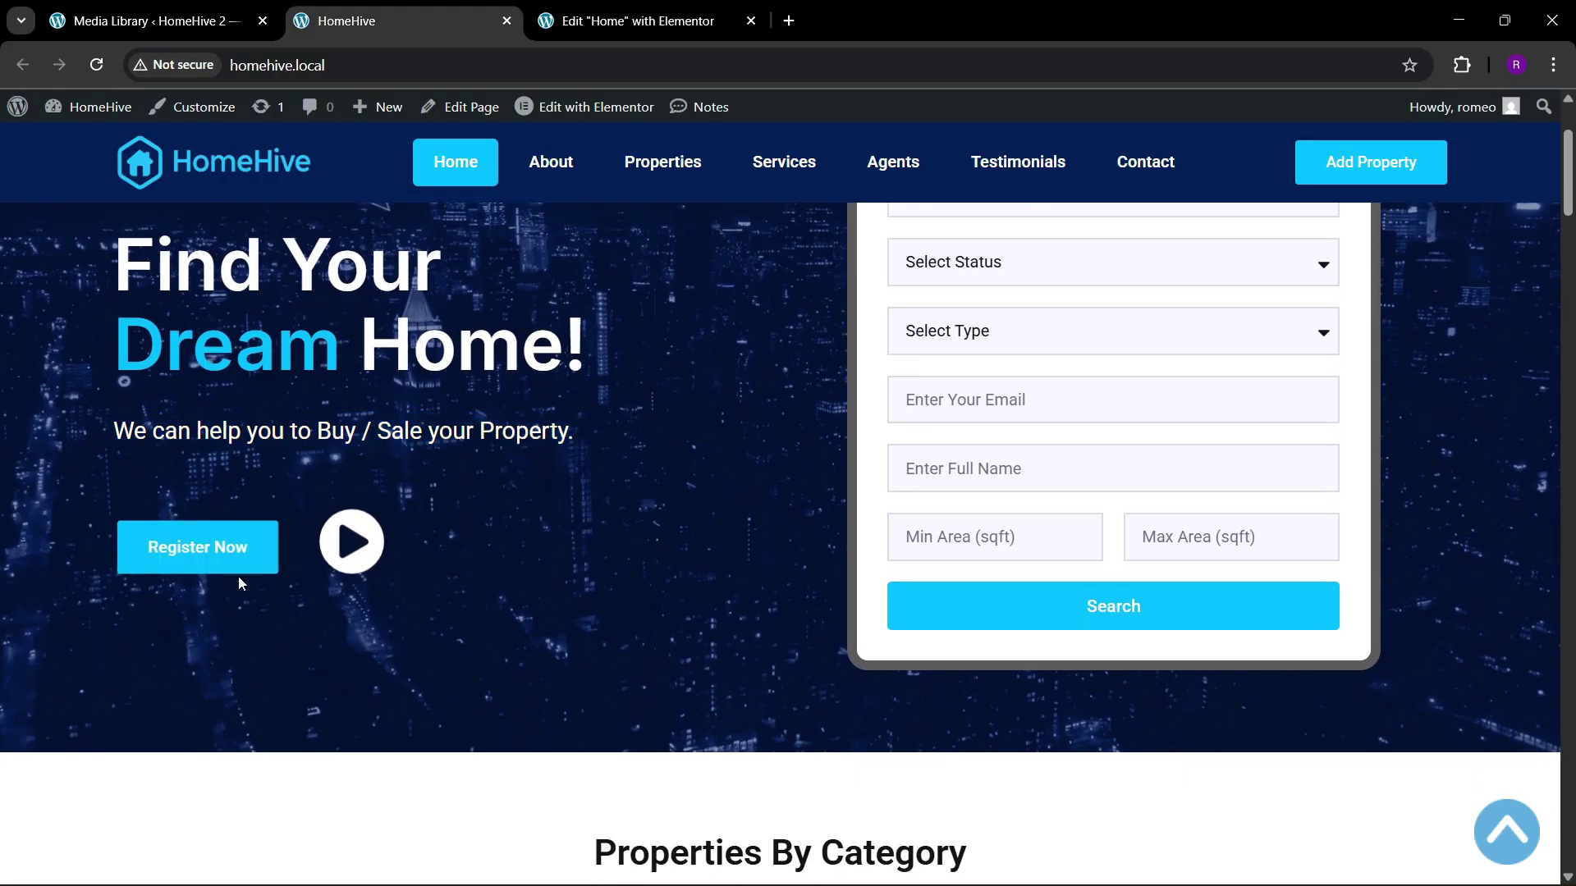
click(665, 19)
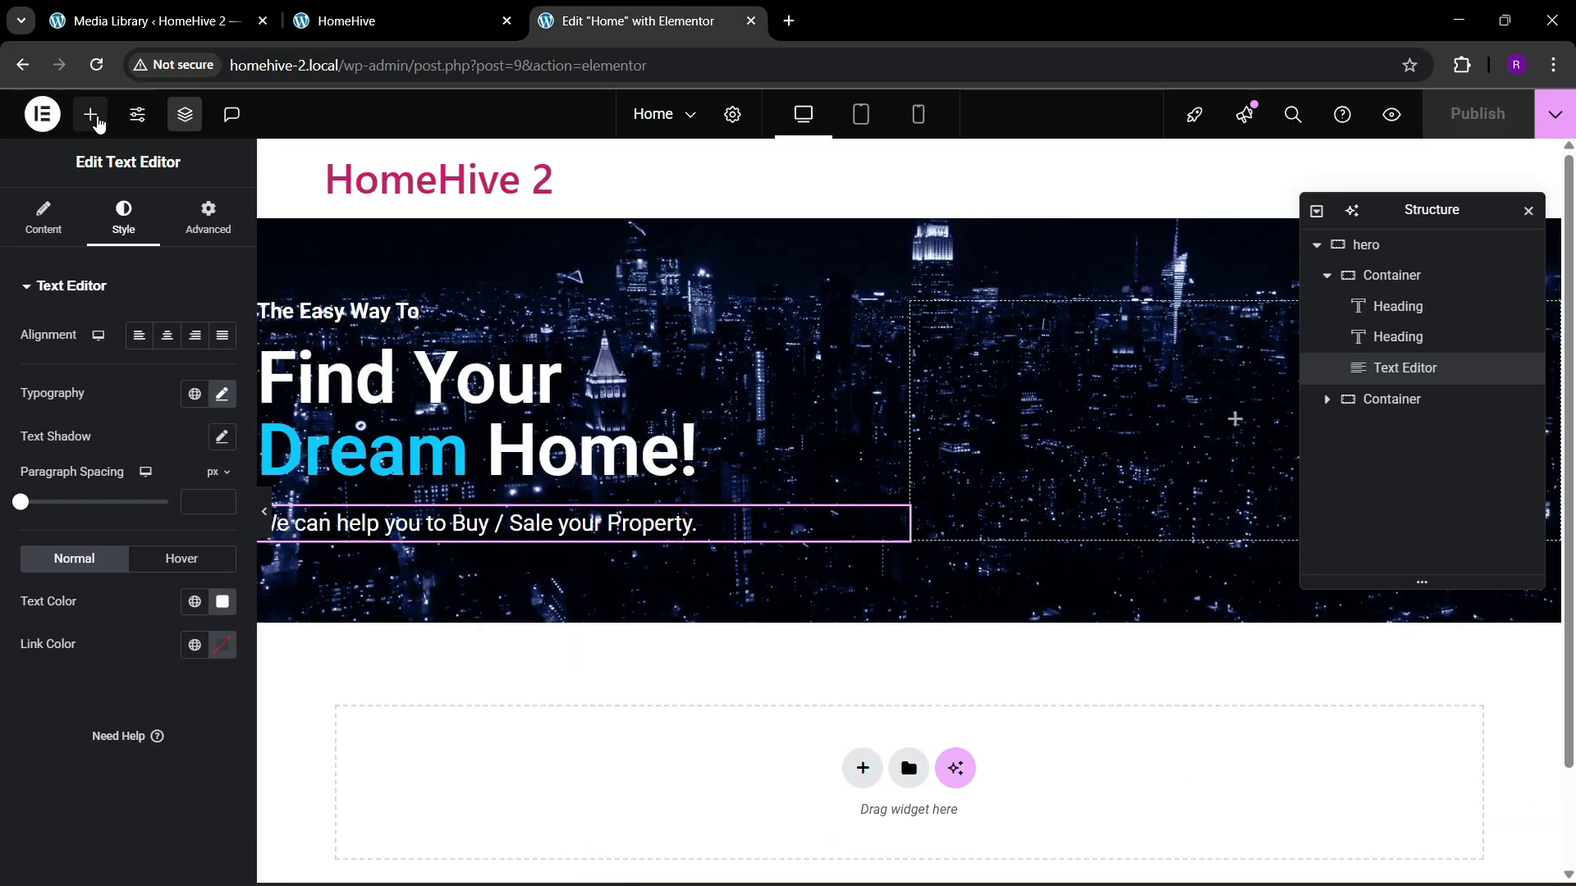
click(91, 114)
drag(69, 382, 529, 541)
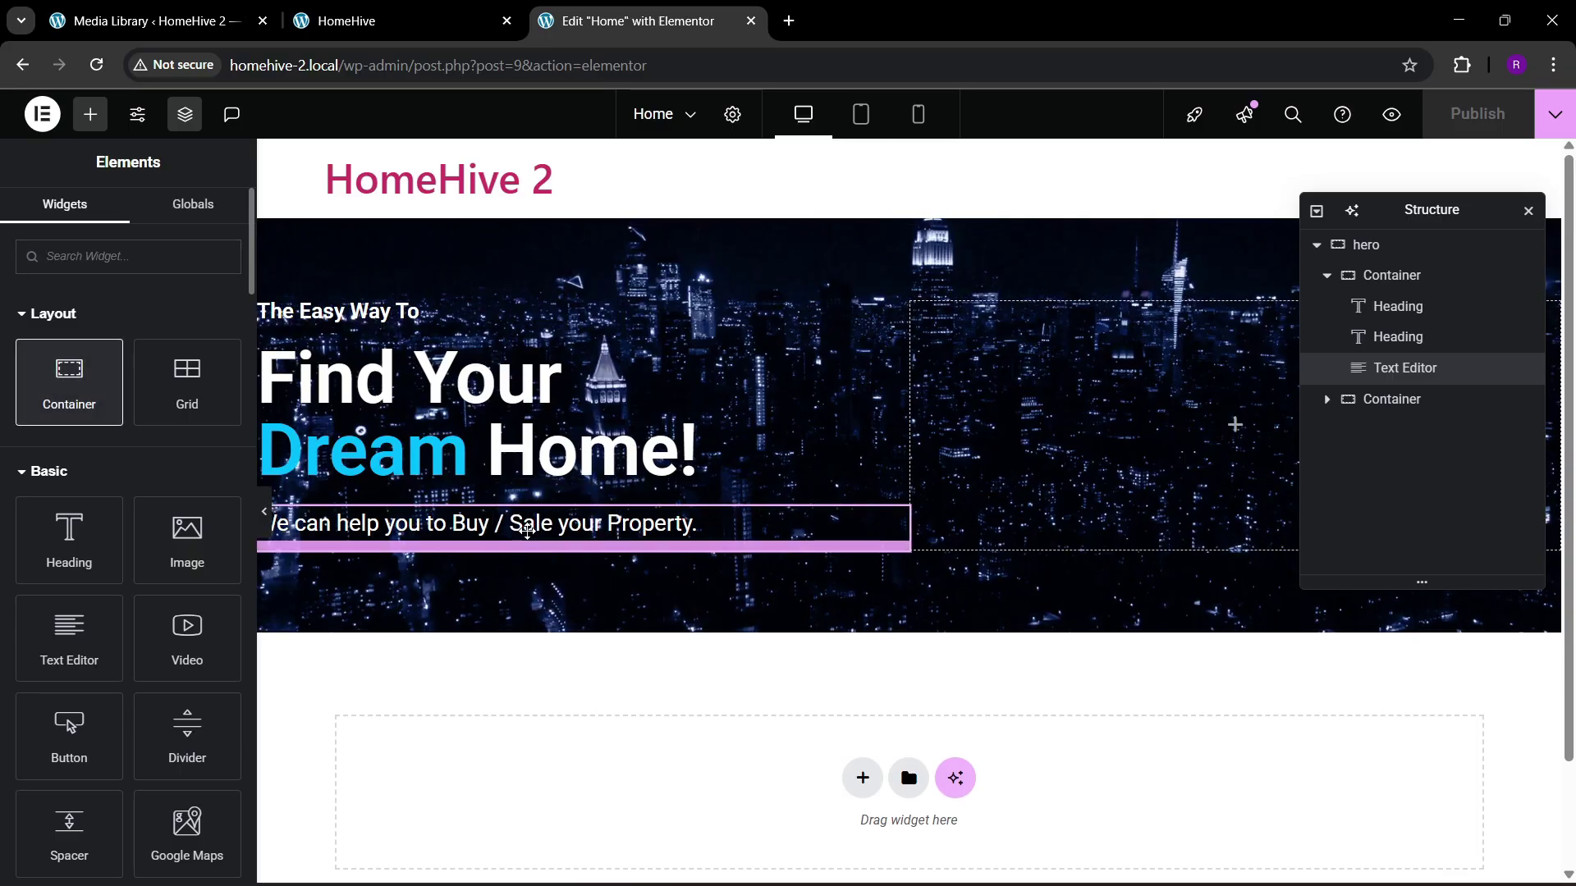
click(207, 218)
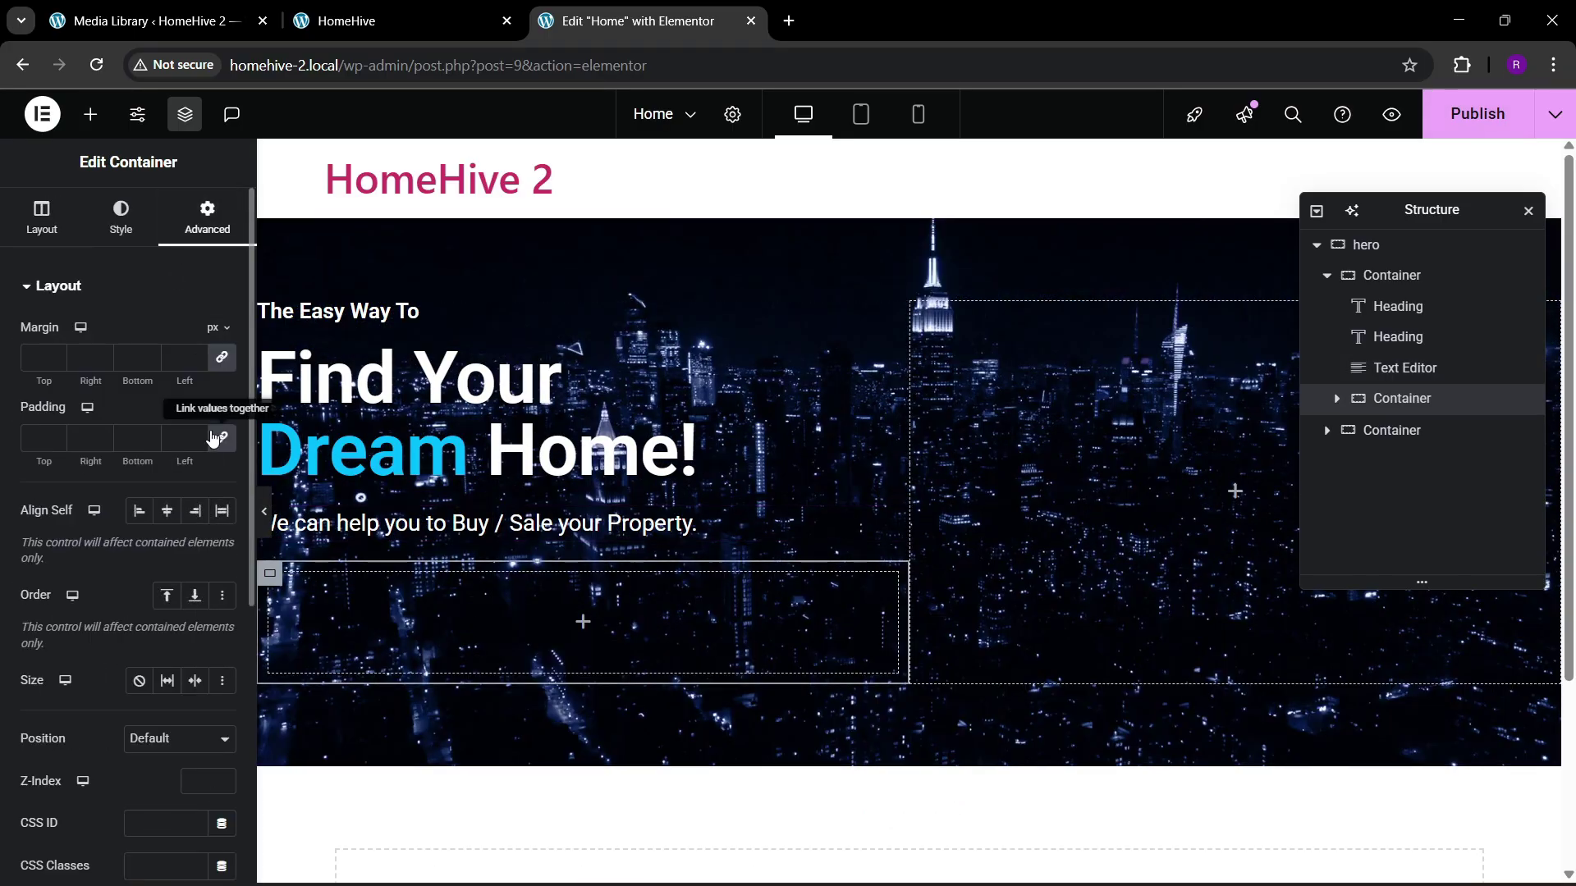
Step: Add a Button widget inside the new container and set its text to "Register Now" as on the reference page
click(91, 114)
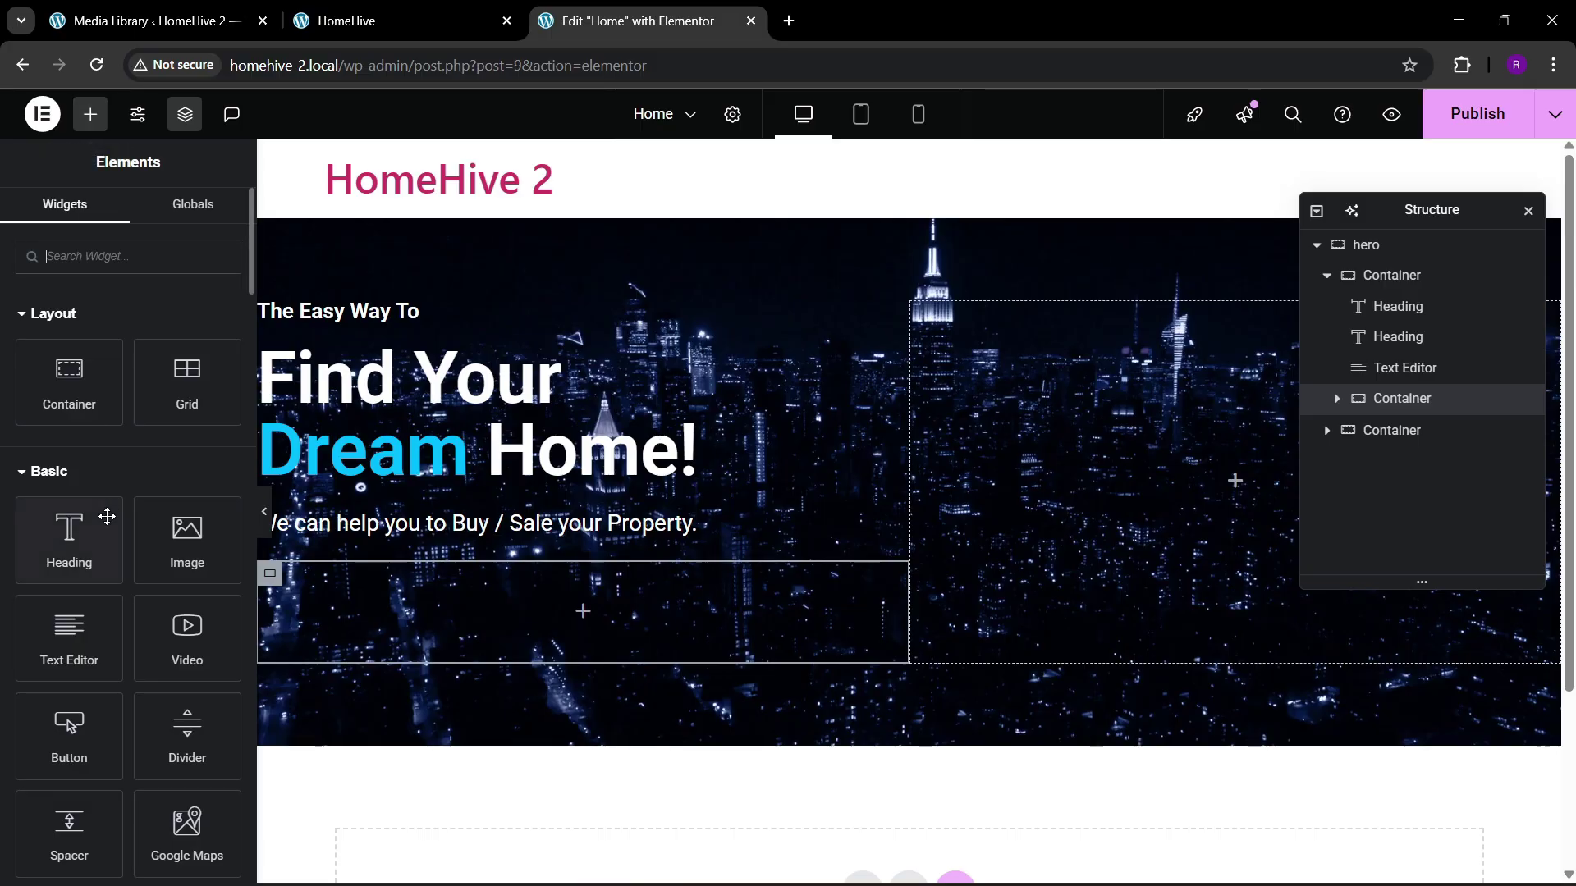
scroll(107, 526, down, 2)
drag(66, 628, 454, 619)
key(ctrl+shift+Tab)
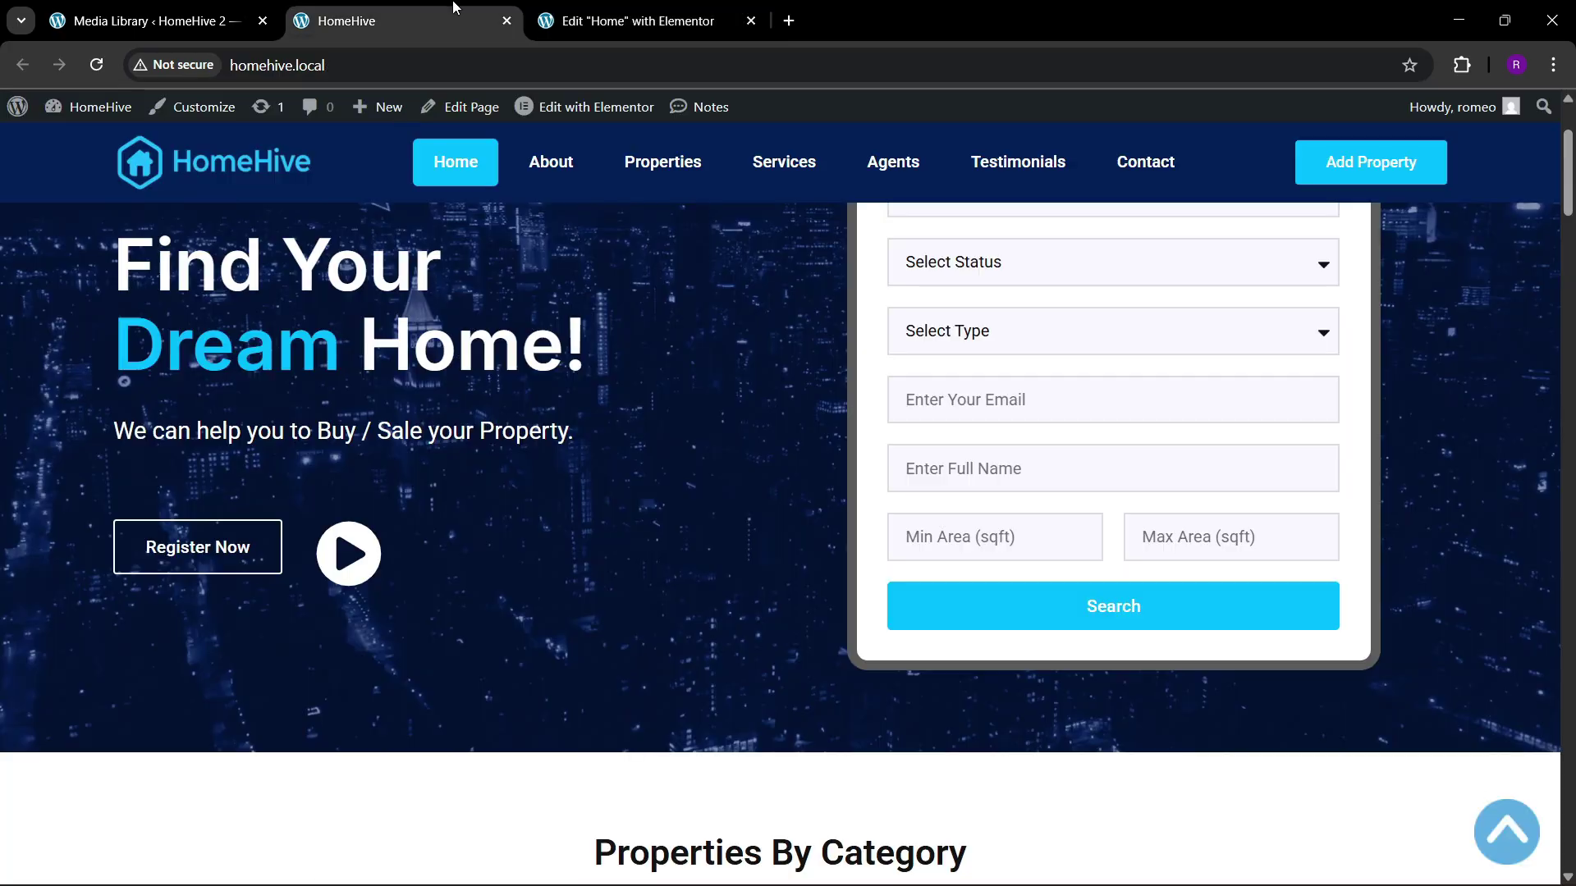
click(641, 8)
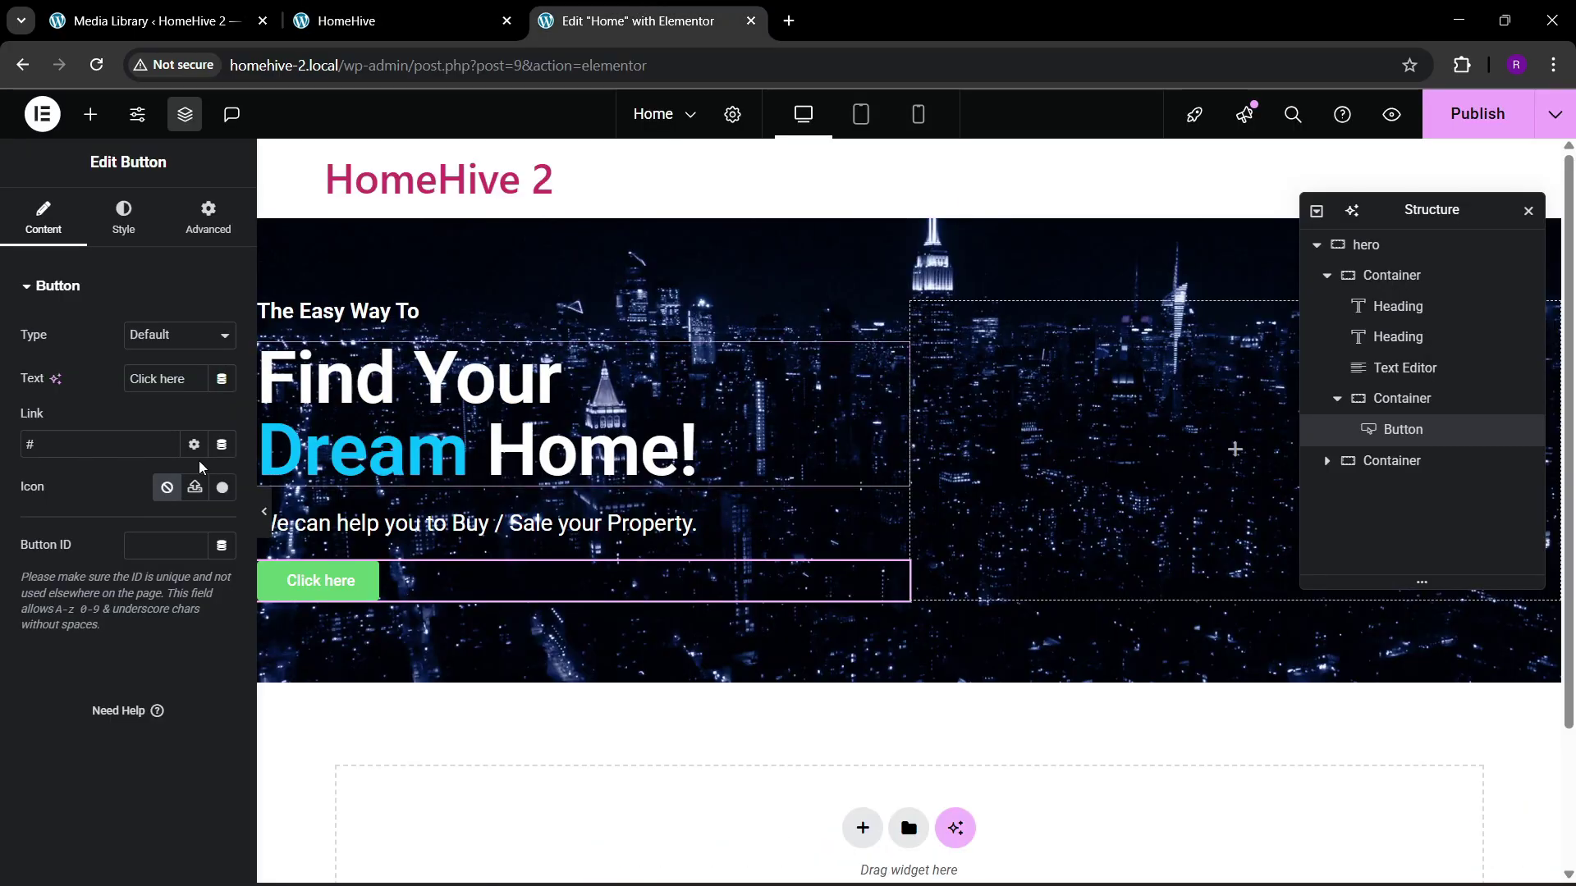
text(Regisgte)
key(BackSpace)
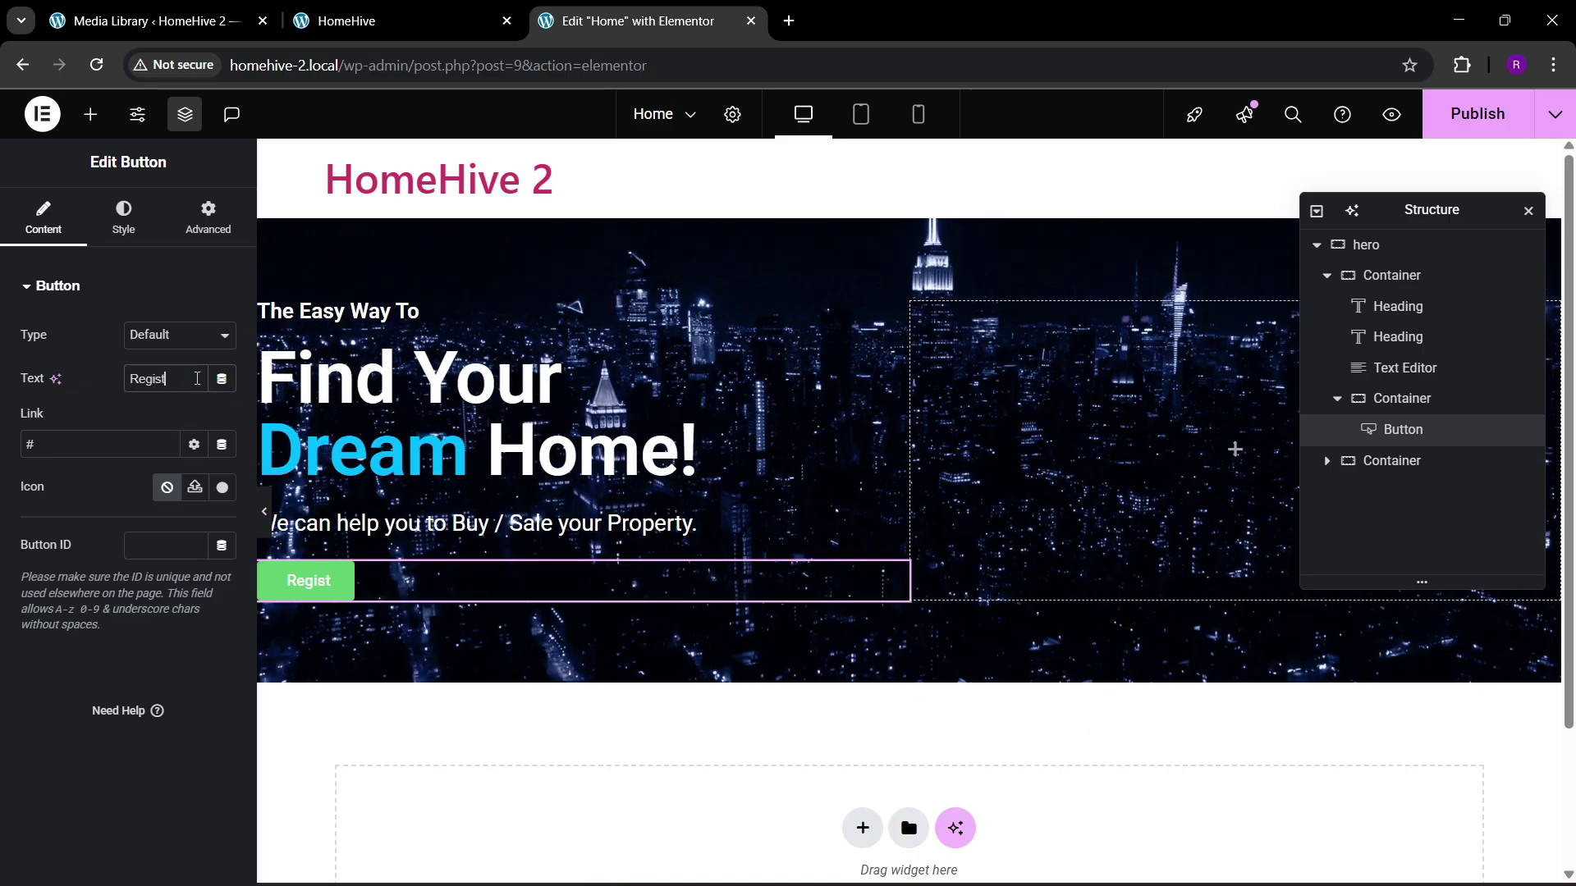
text(Now)
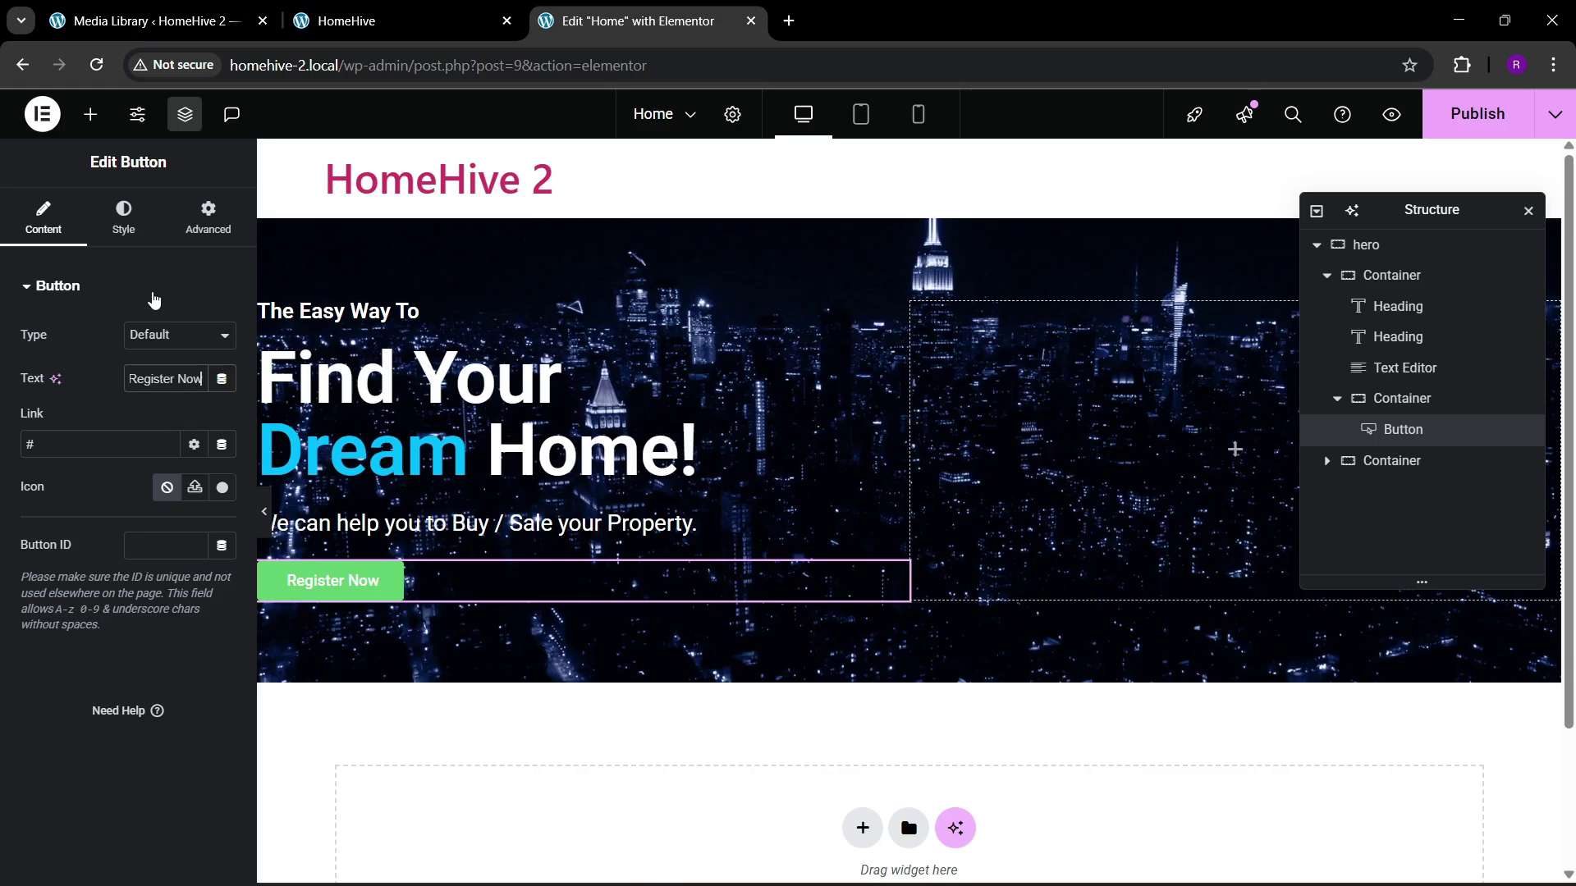
Step: Make the Register Now button's background transparent and its text color white
click(124, 217)
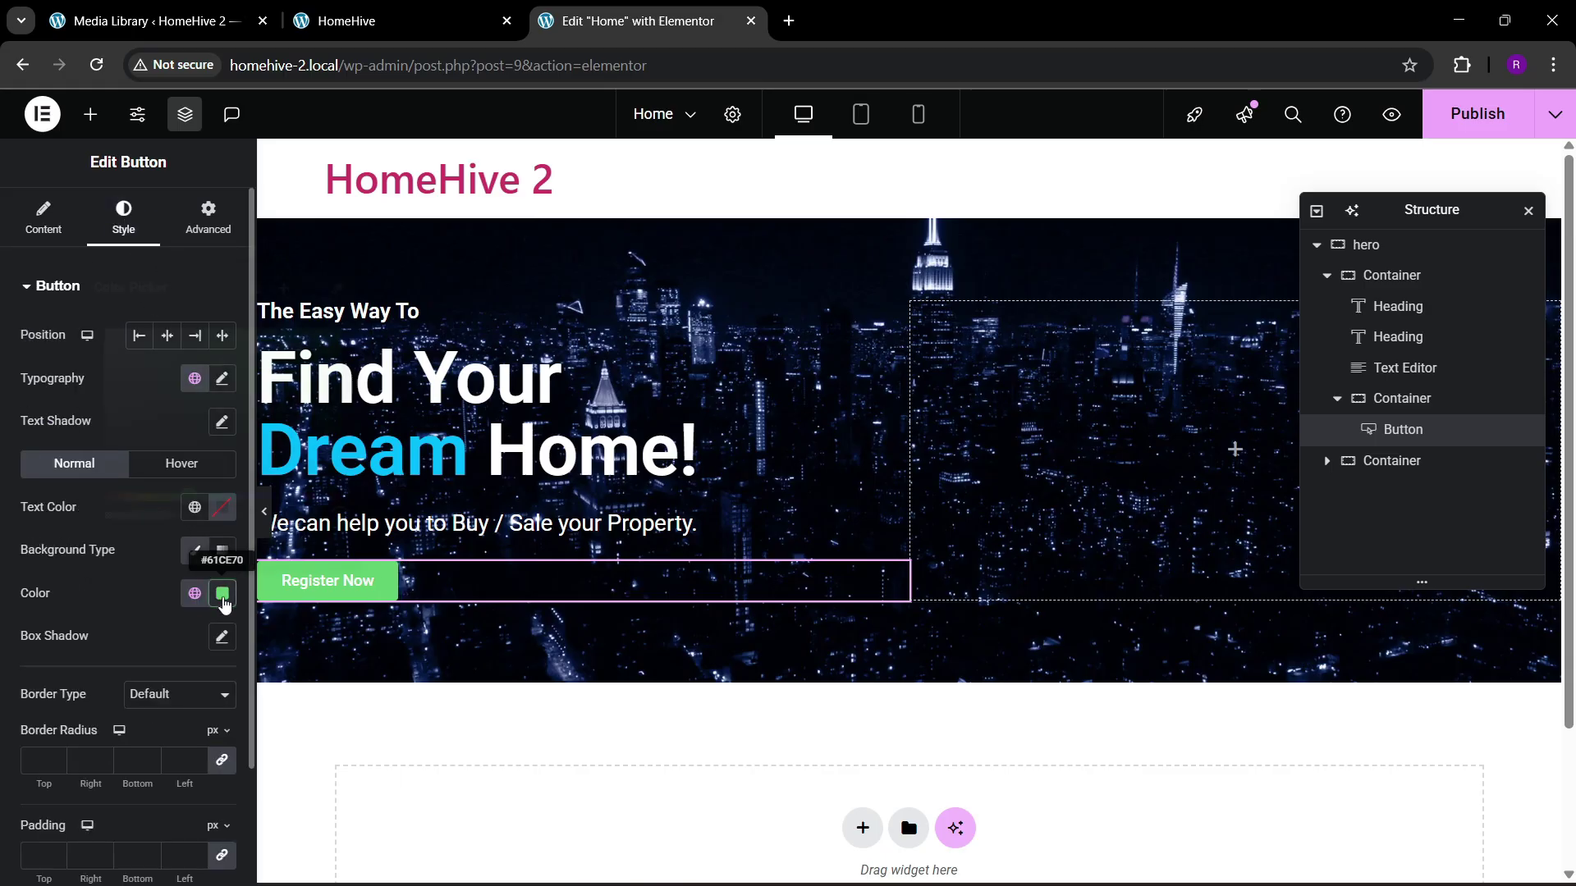
click(223, 593)
click(49, 492)
click(222, 507)
click(128, 500)
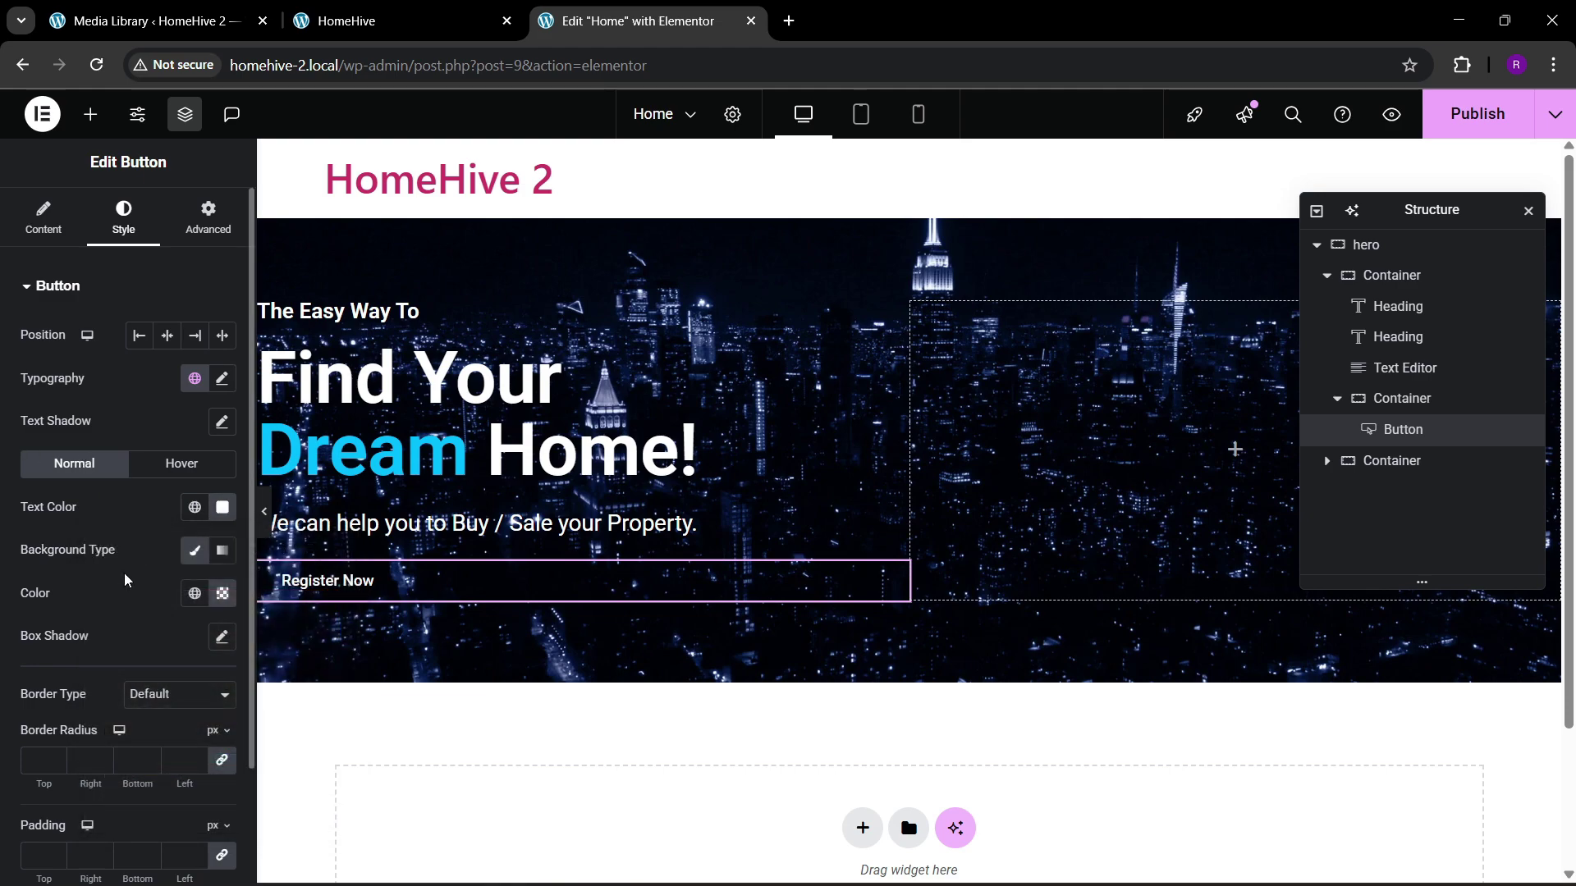
Step: Give the Register Now button a solid white border 2 px wide and 15 px padding on all sides
scroll(123, 554, down, 1)
click(150, 593)
click(141, 668)
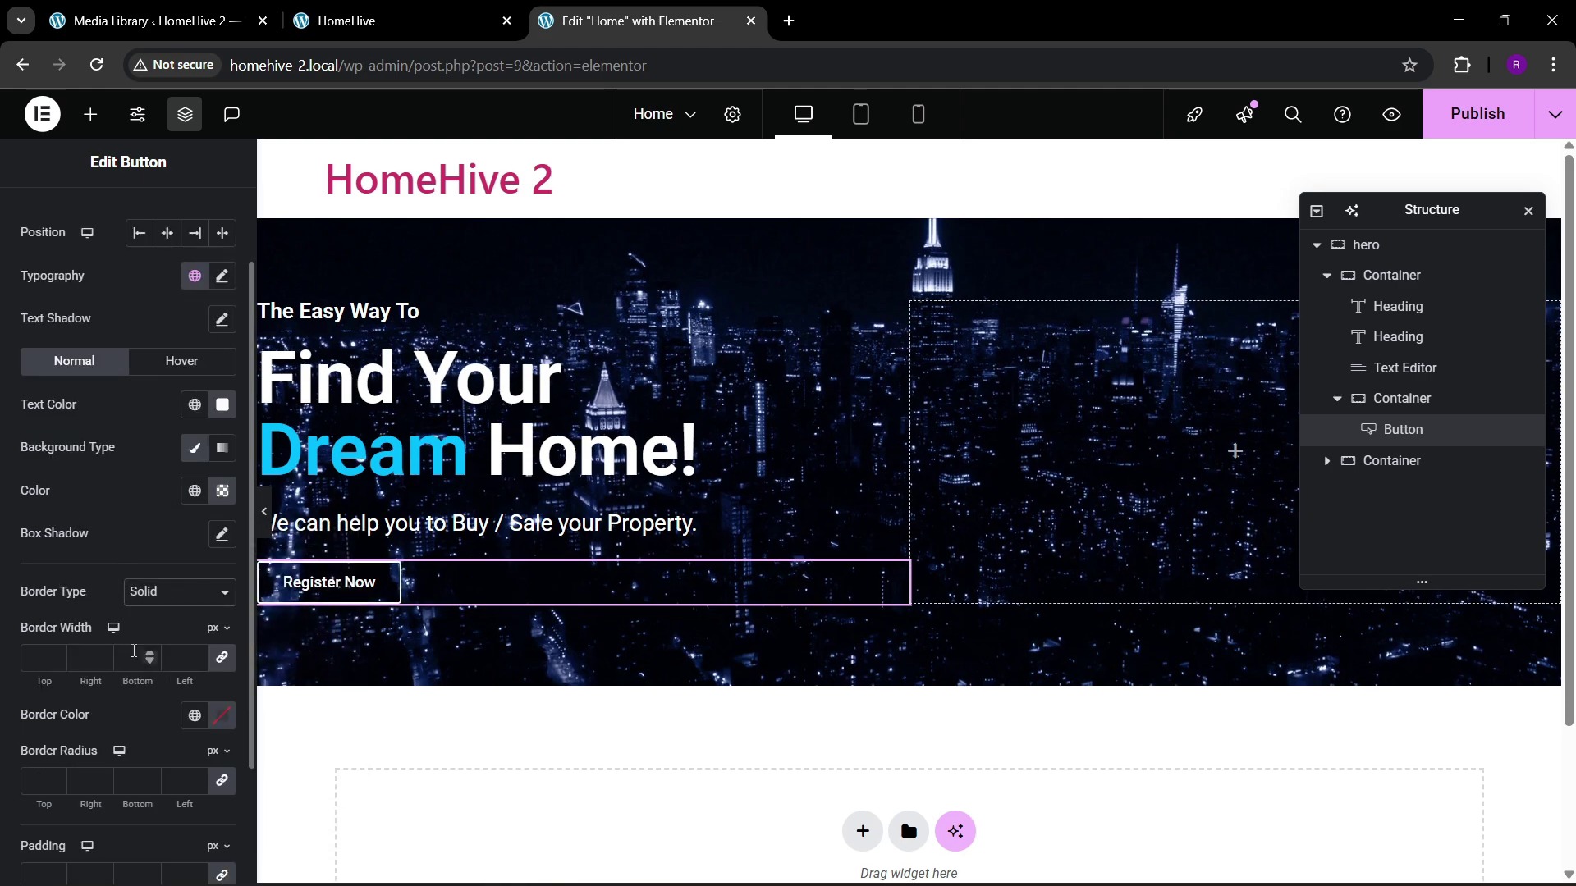
click(148, 655)
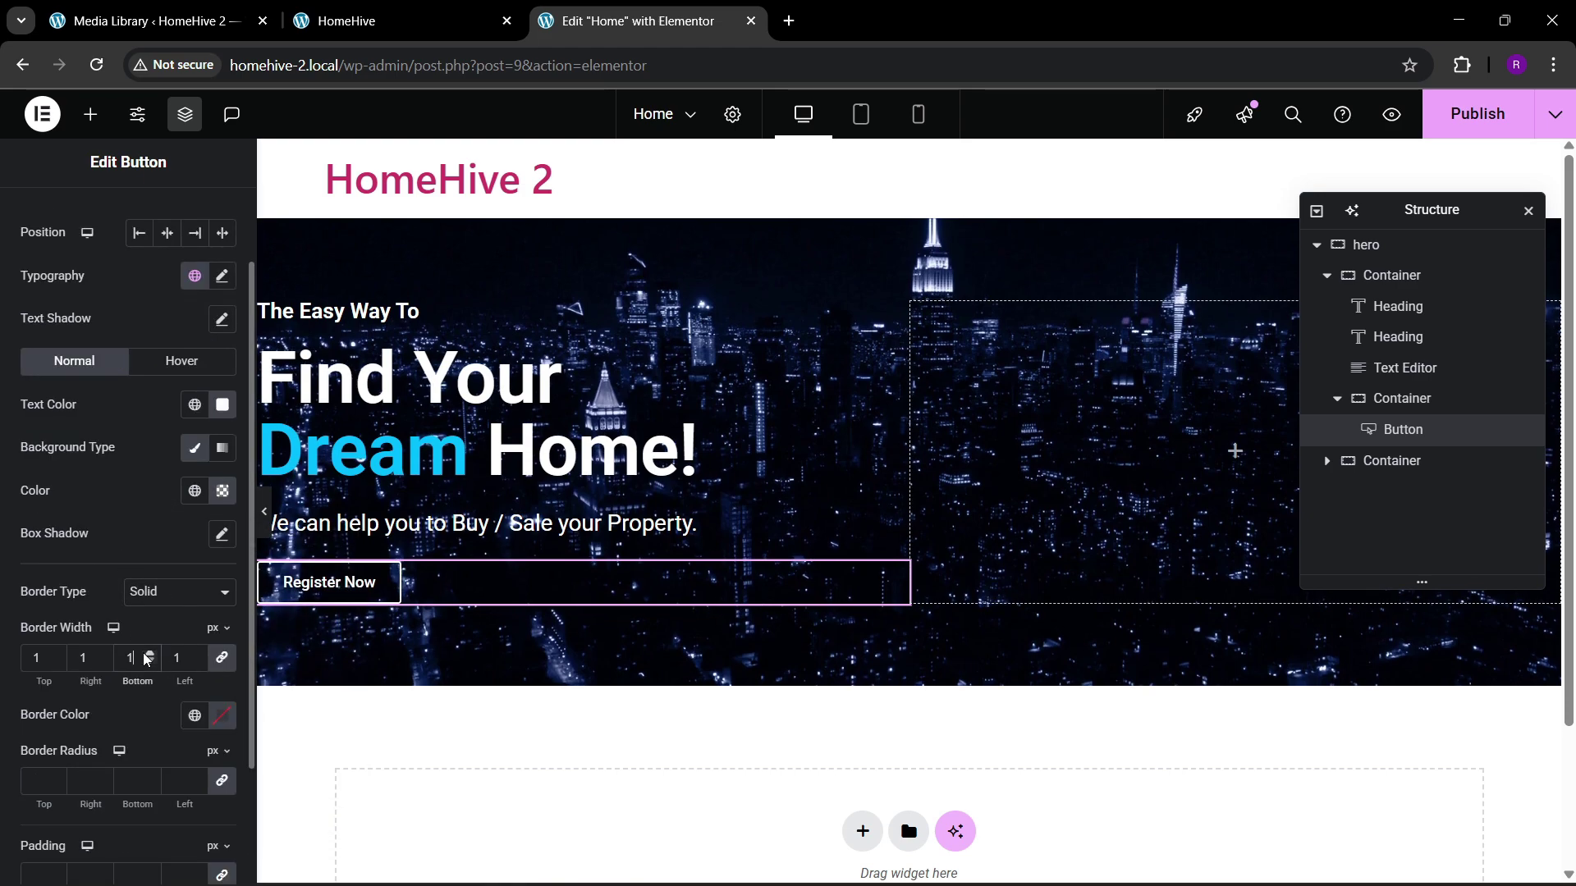
click(222, 710)
click(99, 424)
click(146, 751)
scroll(128, 686, down, 2)
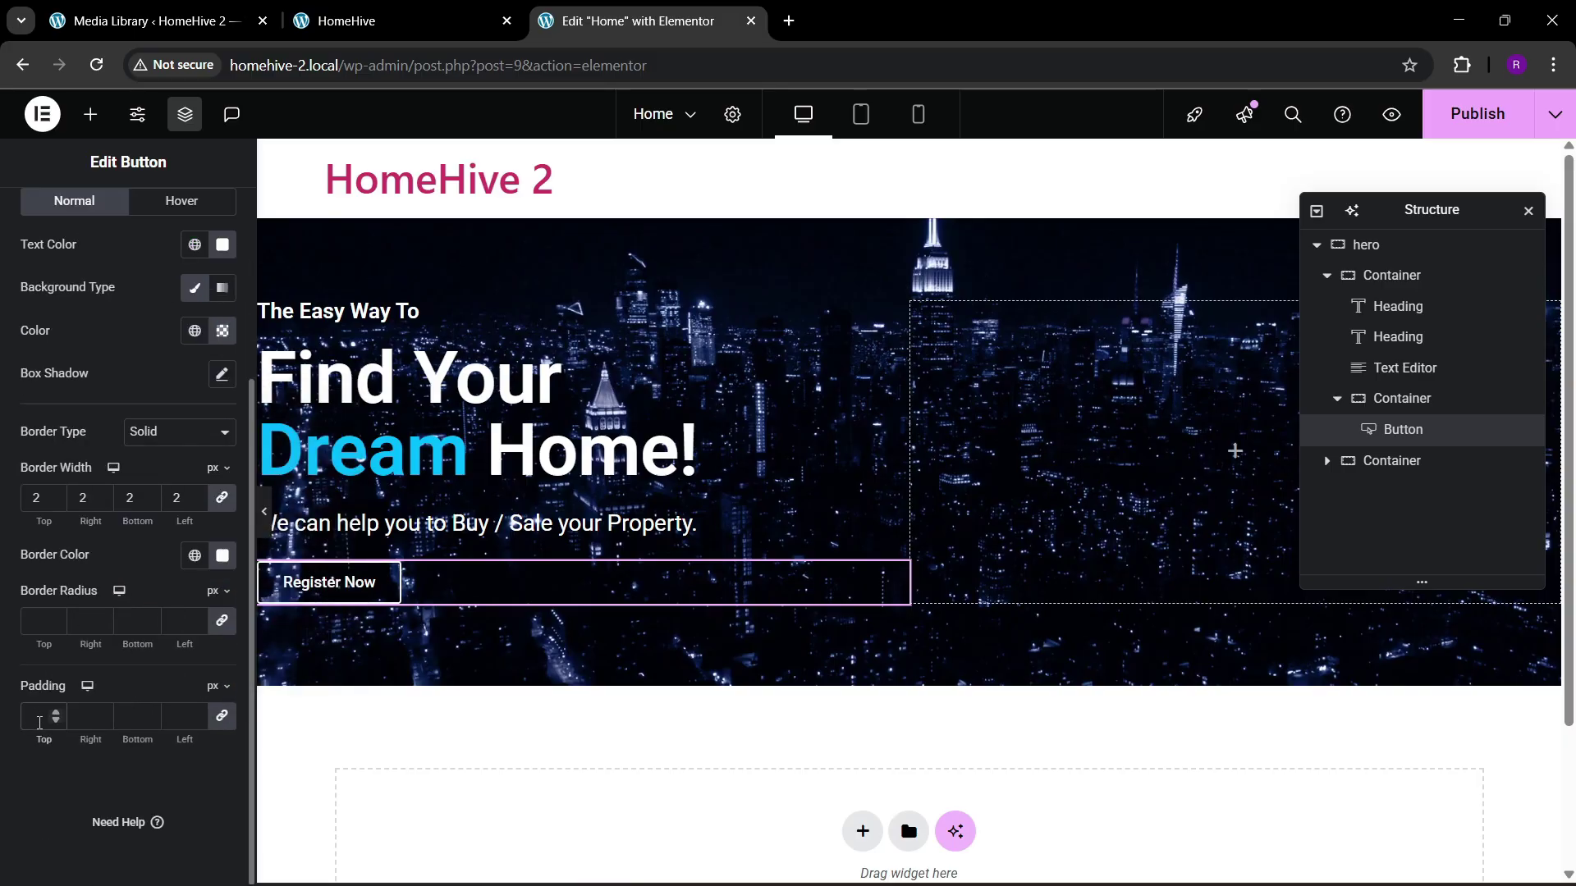
text(15)
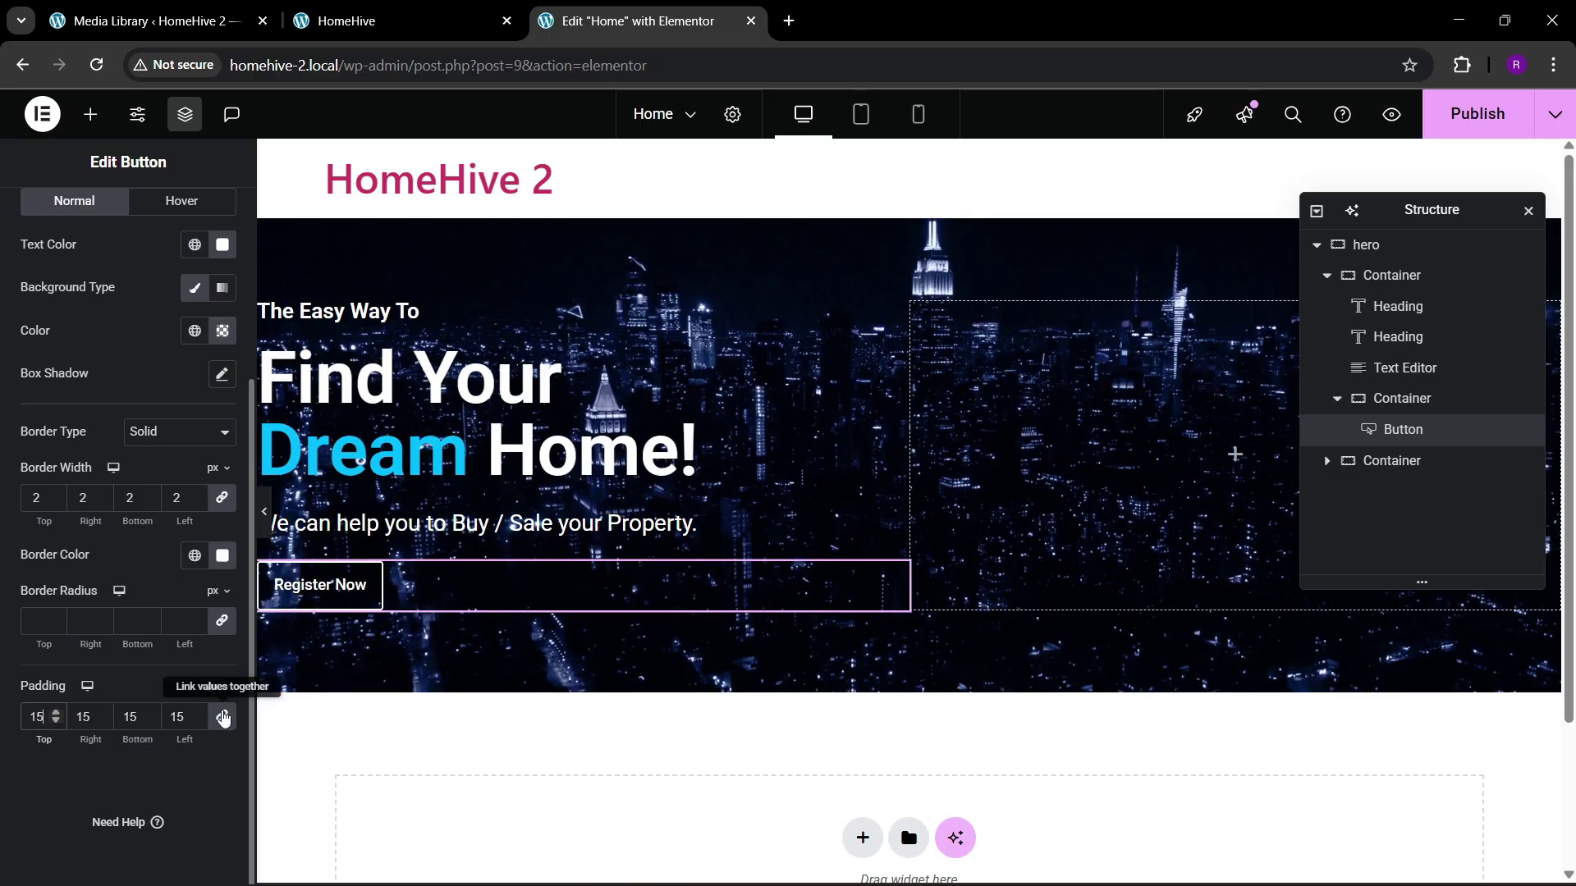
Step: Set the Register Now button's hover style to a theme blue background with white text
scroll(116, 460, up, 3)
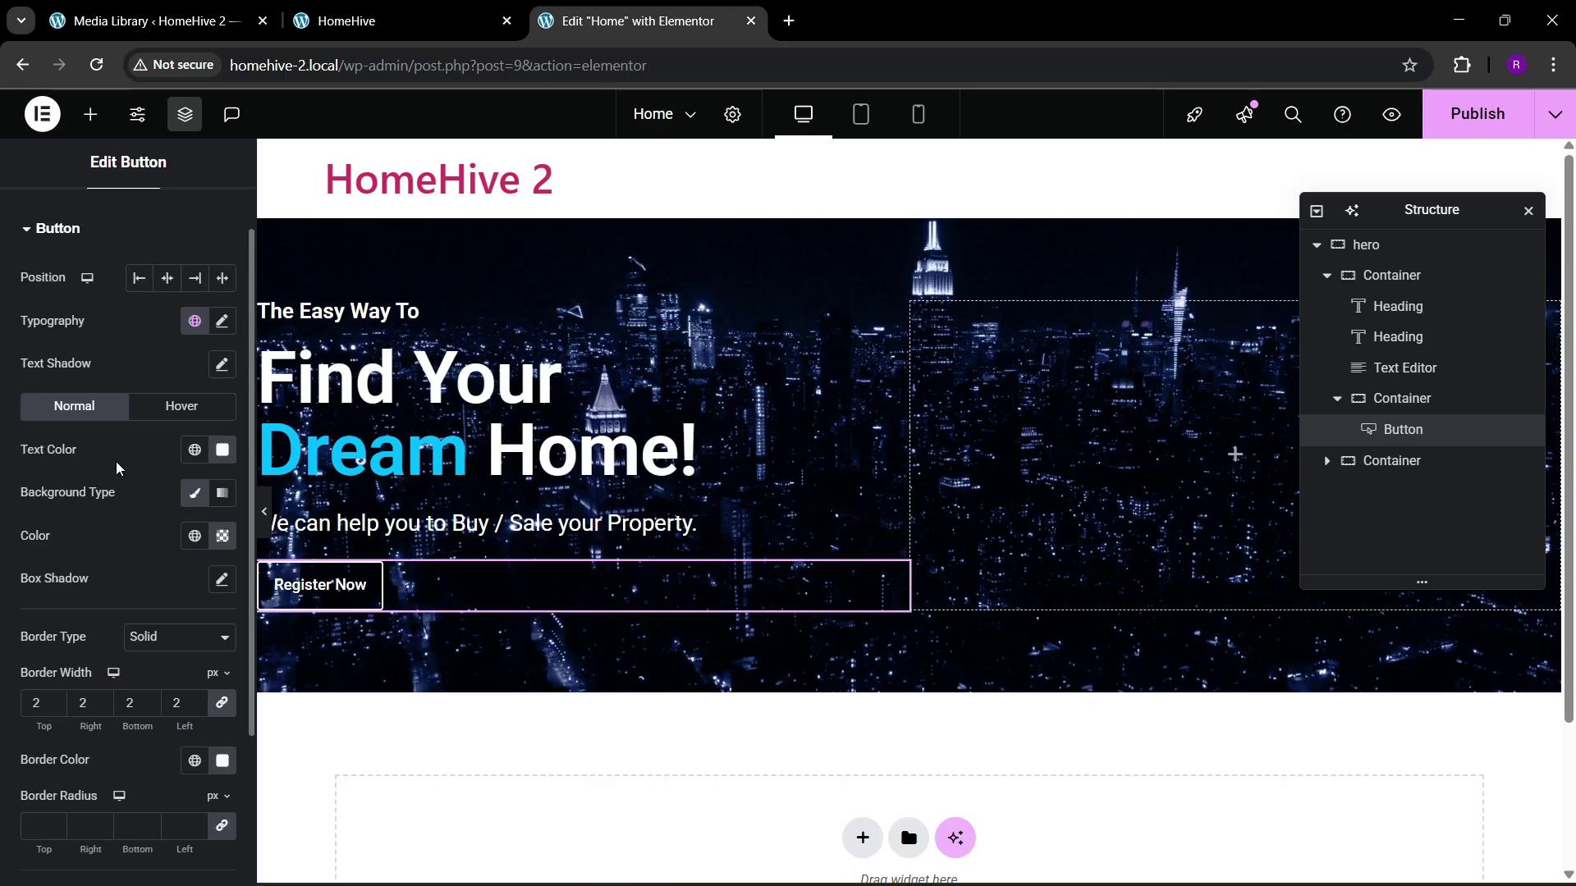
click(182, 407)
click(195, 536)
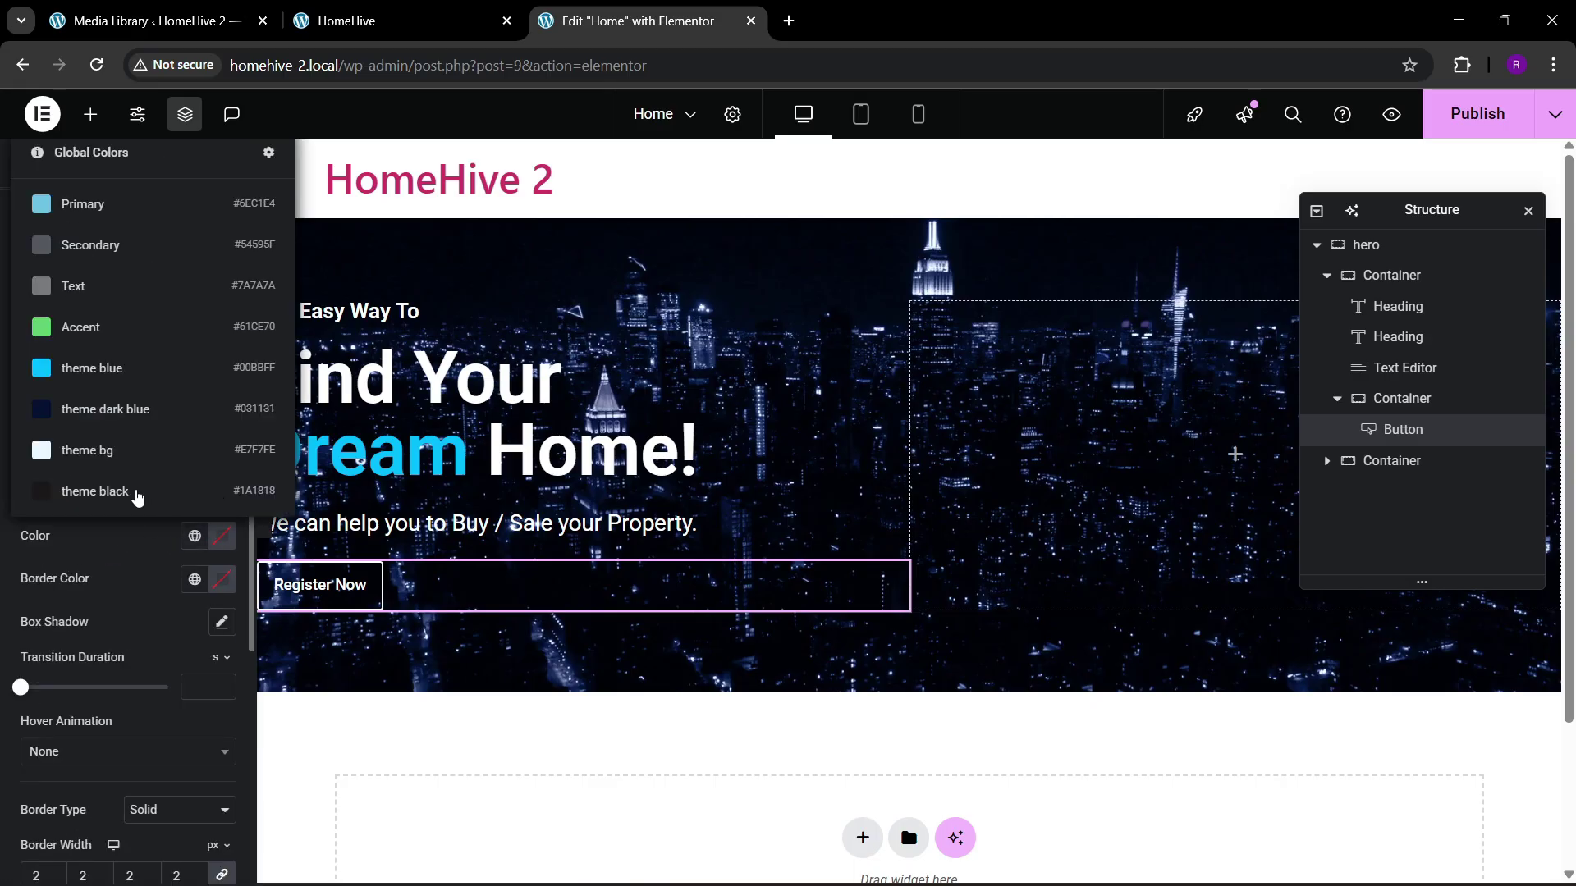
click(223, 450)
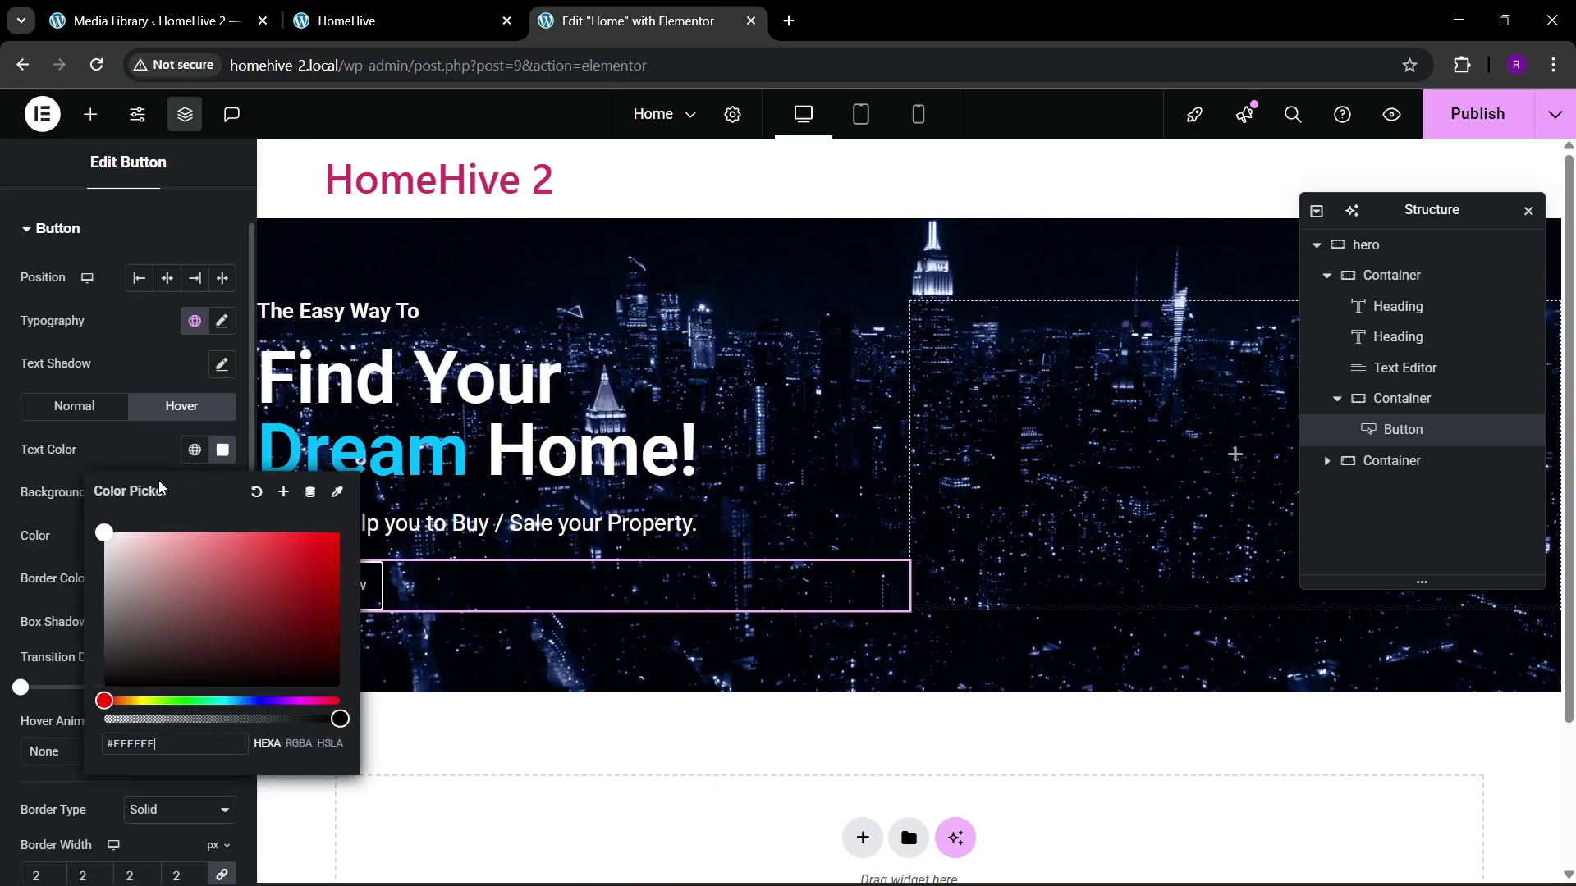
click(367, 585)
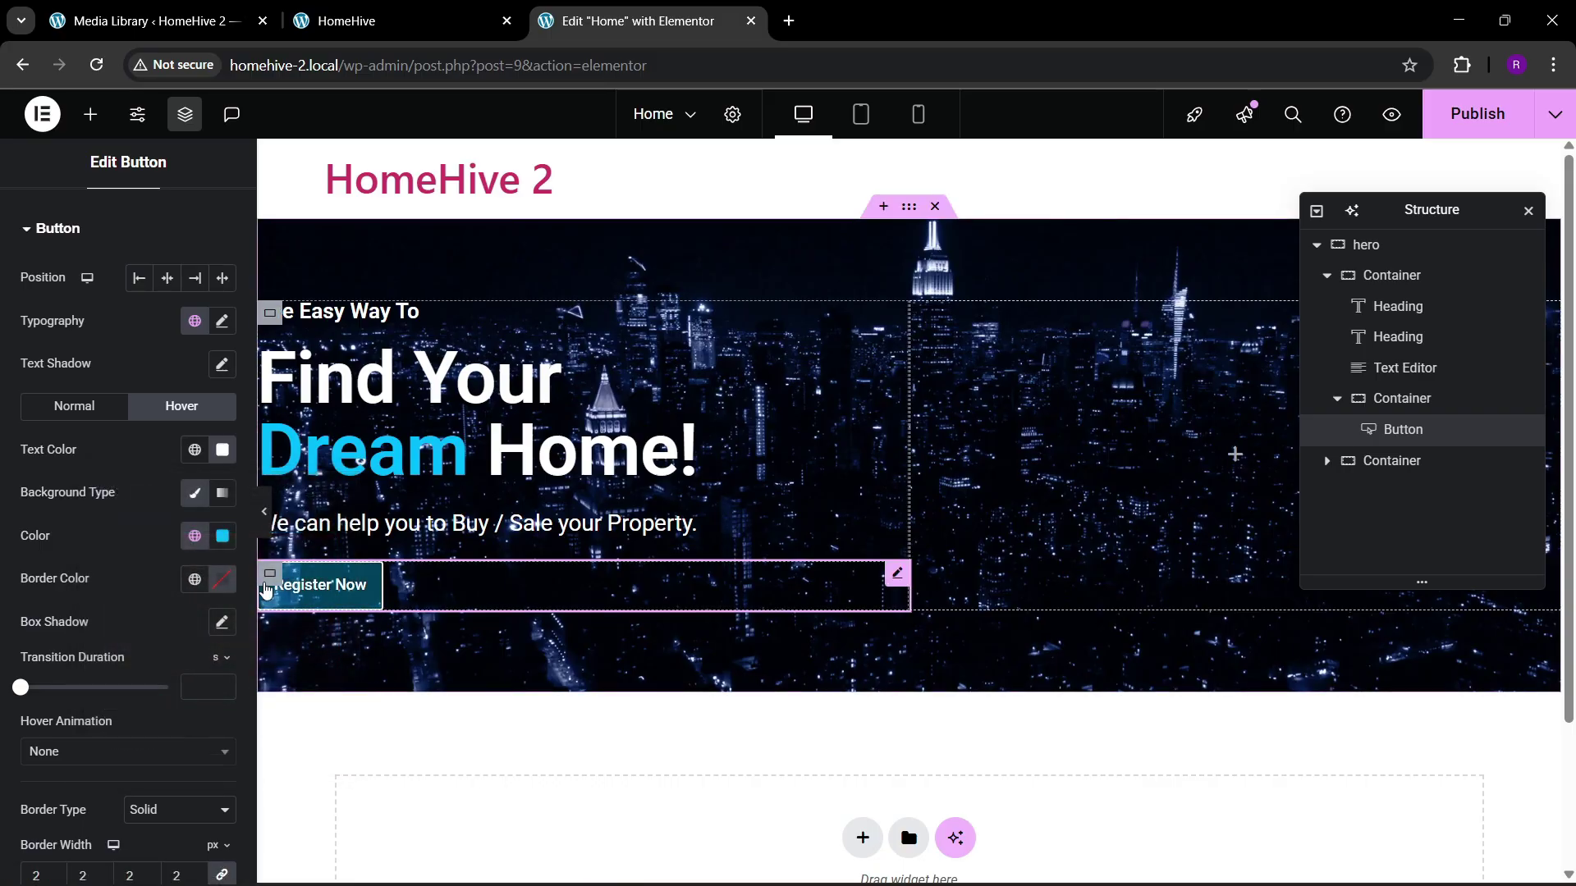
Step: Set the Register Now button's hover border color to theme blue and its hover animation to Grow
click(195, 581)
click(99, 413)
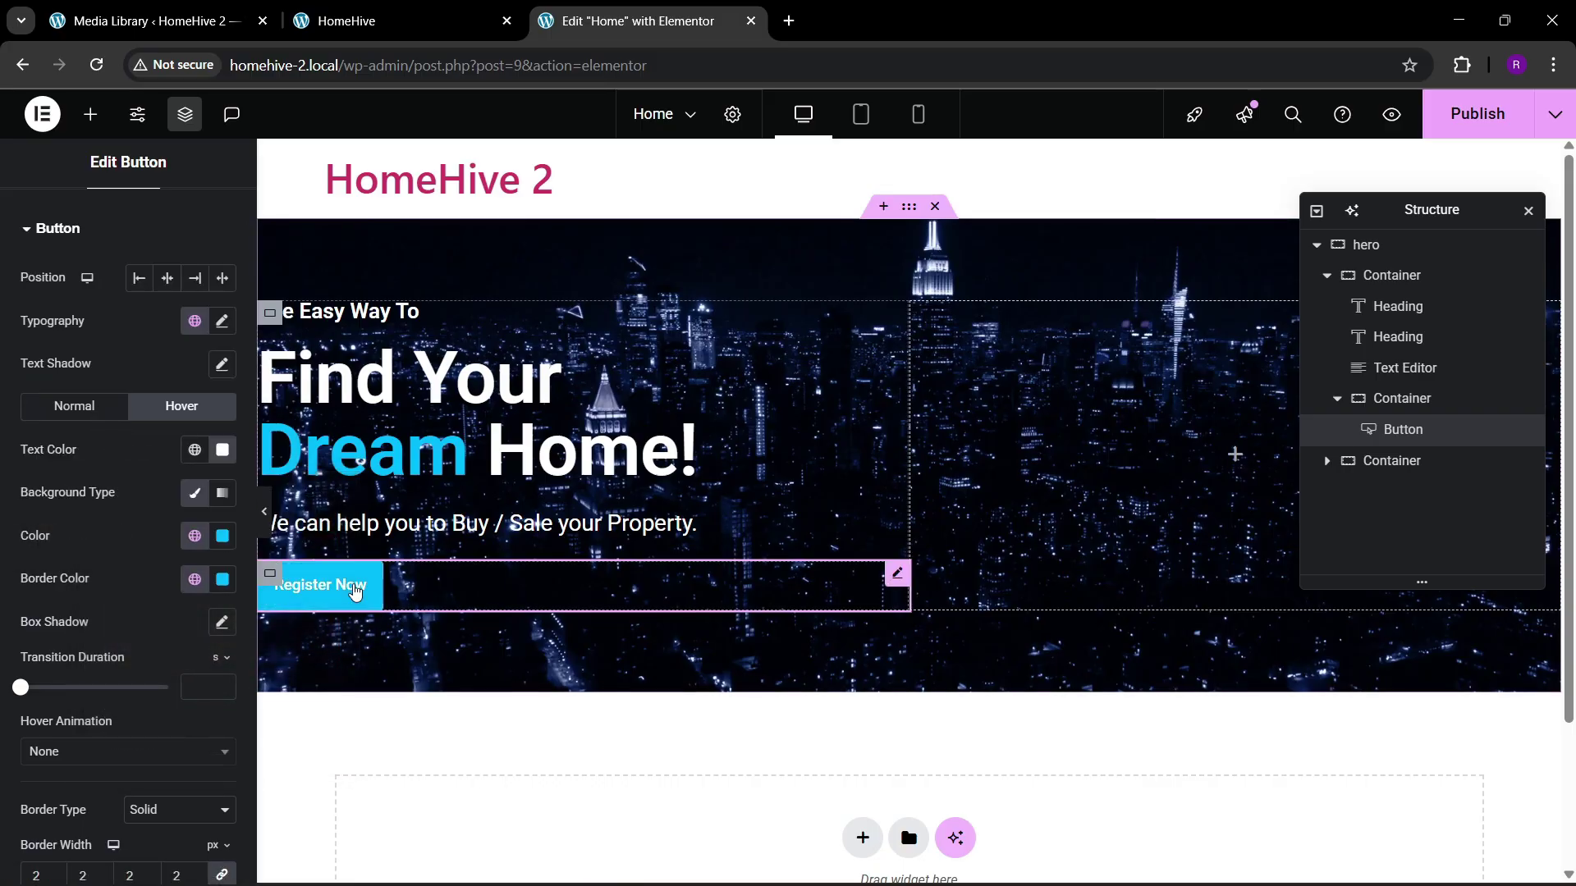
click(76, 760)
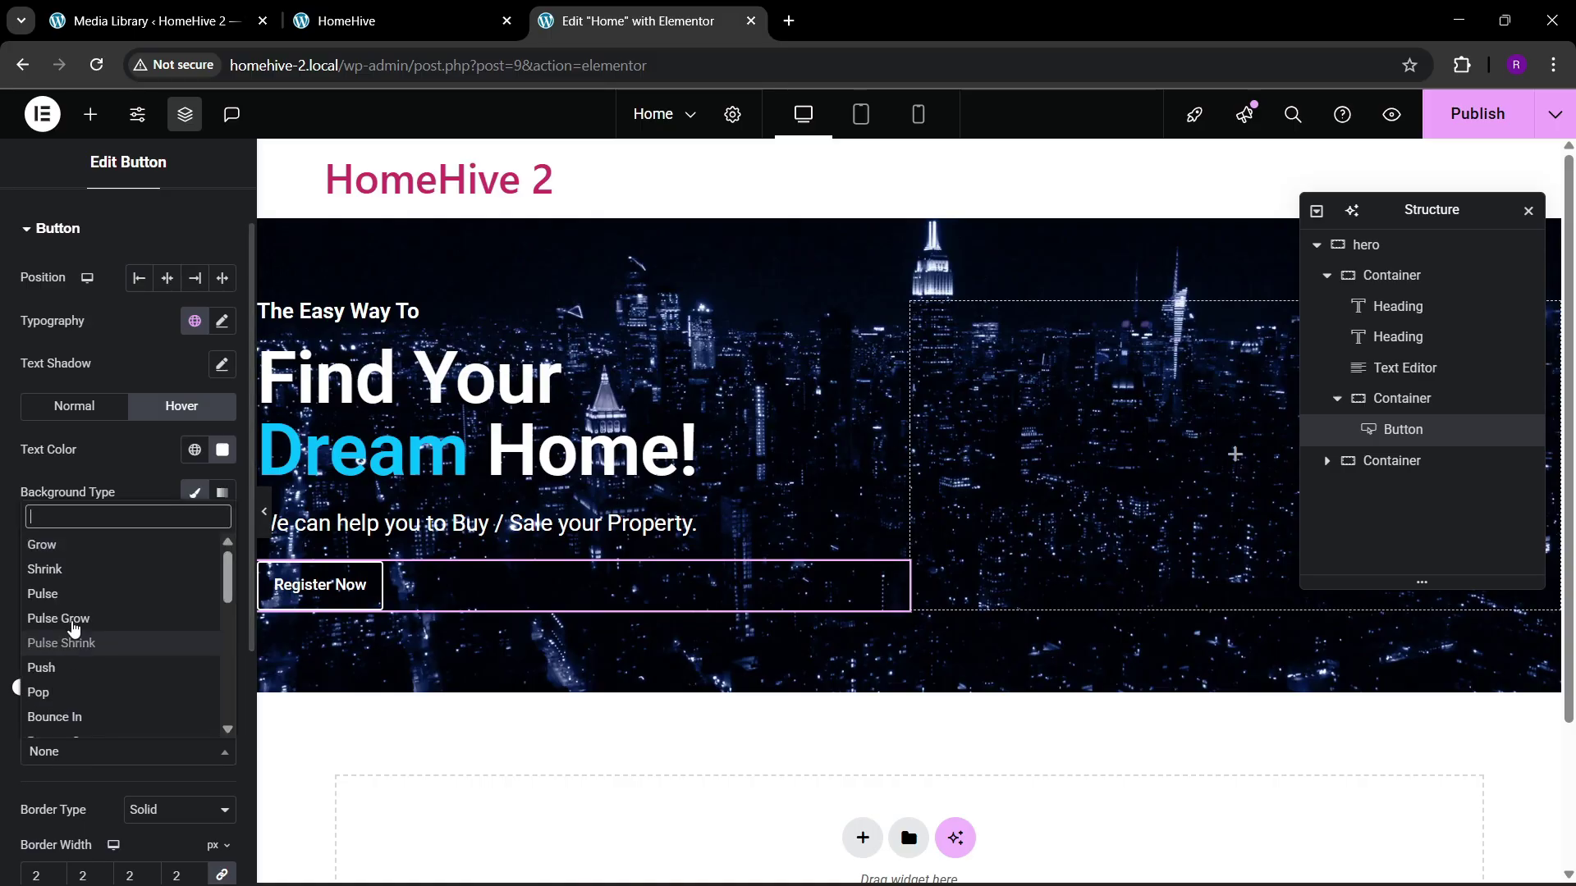
click(62, 546)
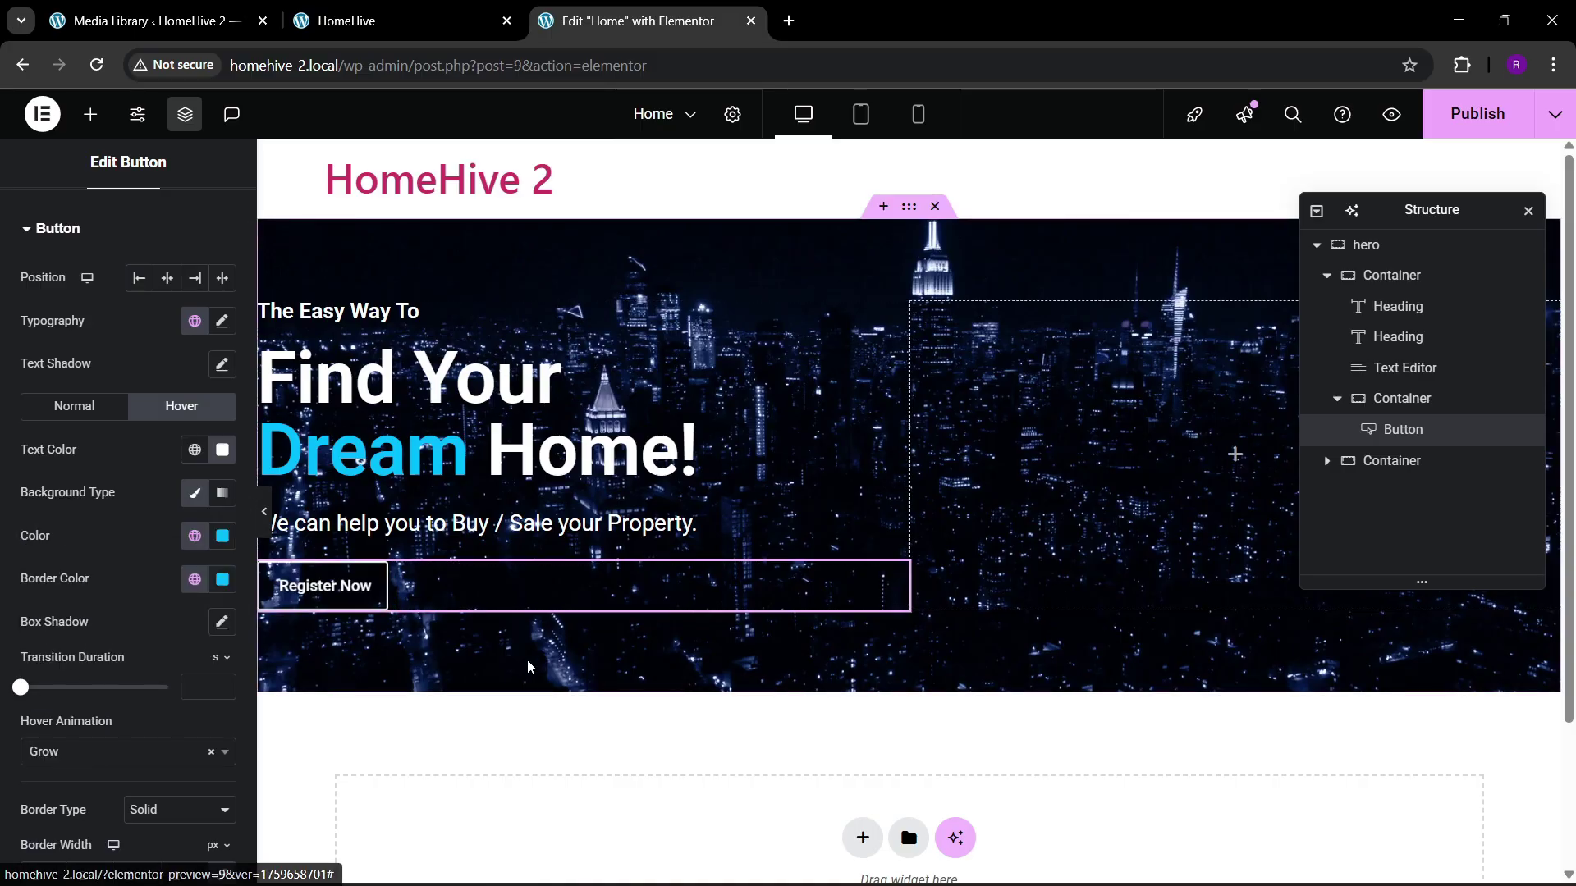
Step: Check the reference hero and add an Icon widget after the Register Now button inside the same container
click(378, 12)
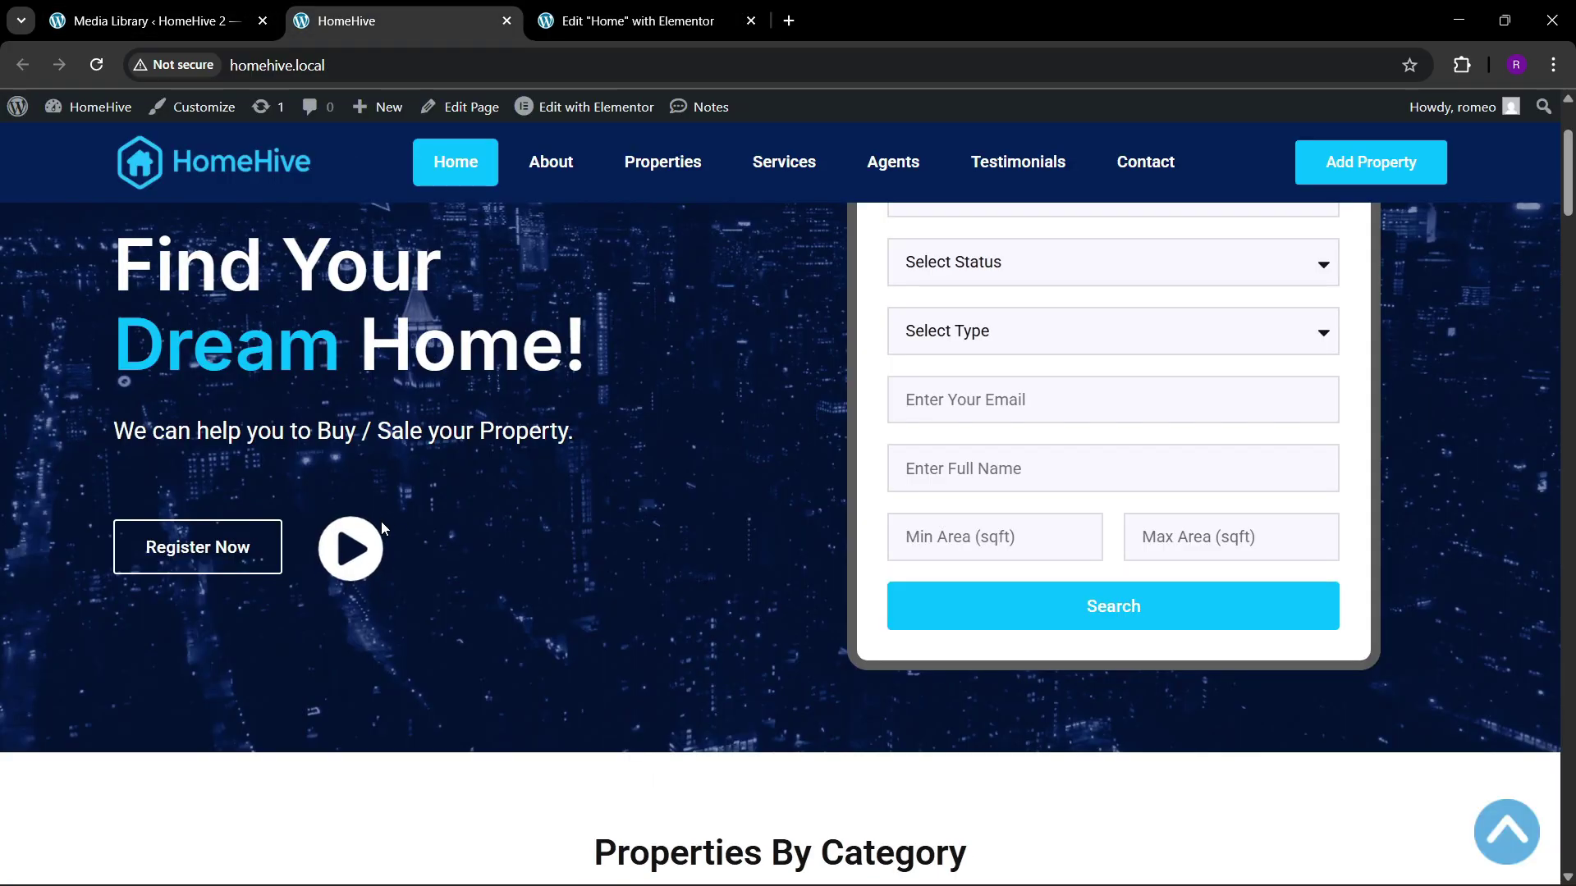
click(632, 20)
click(90, 115)
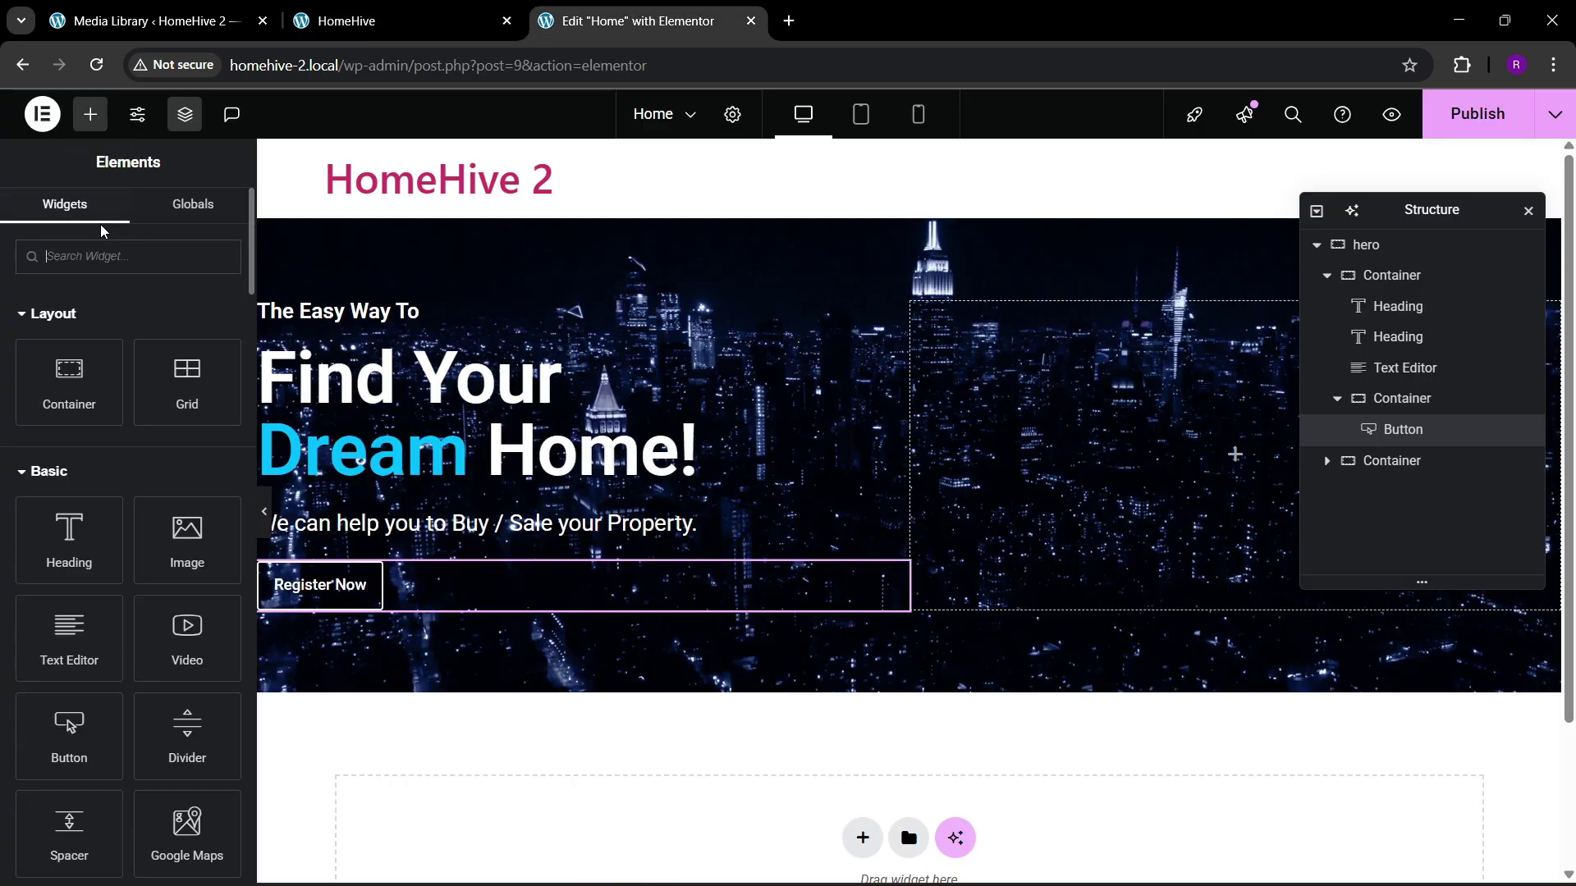
text(icon)
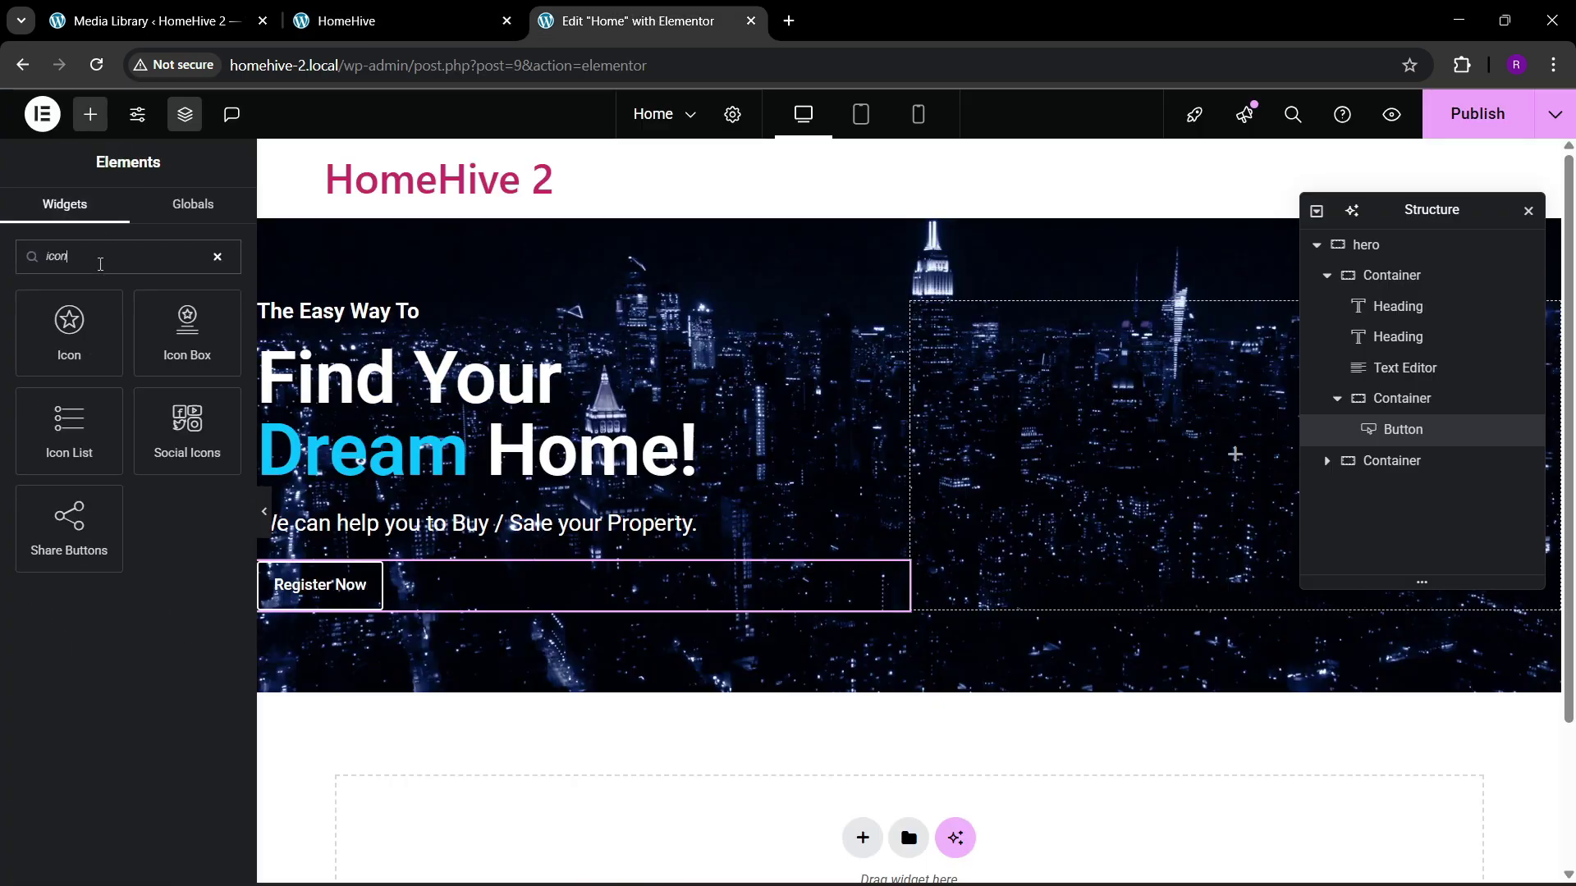
drag(69, 329, 328, 576)
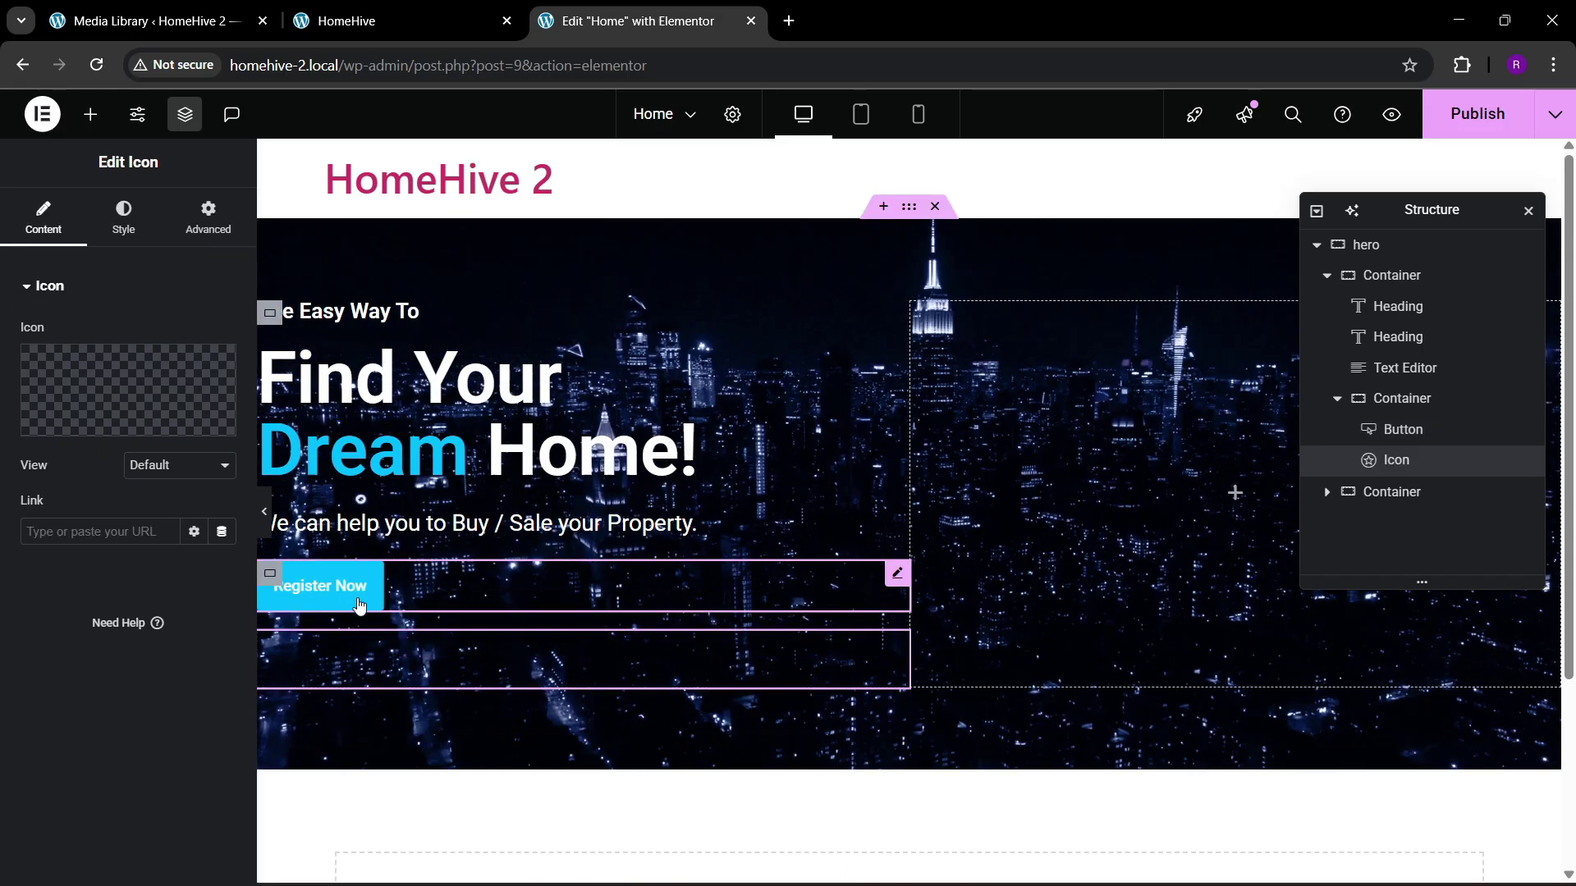
Step: Arrange the container holding the button and icon as a horizontal row with its items aligned to the center
click(1405, 398)
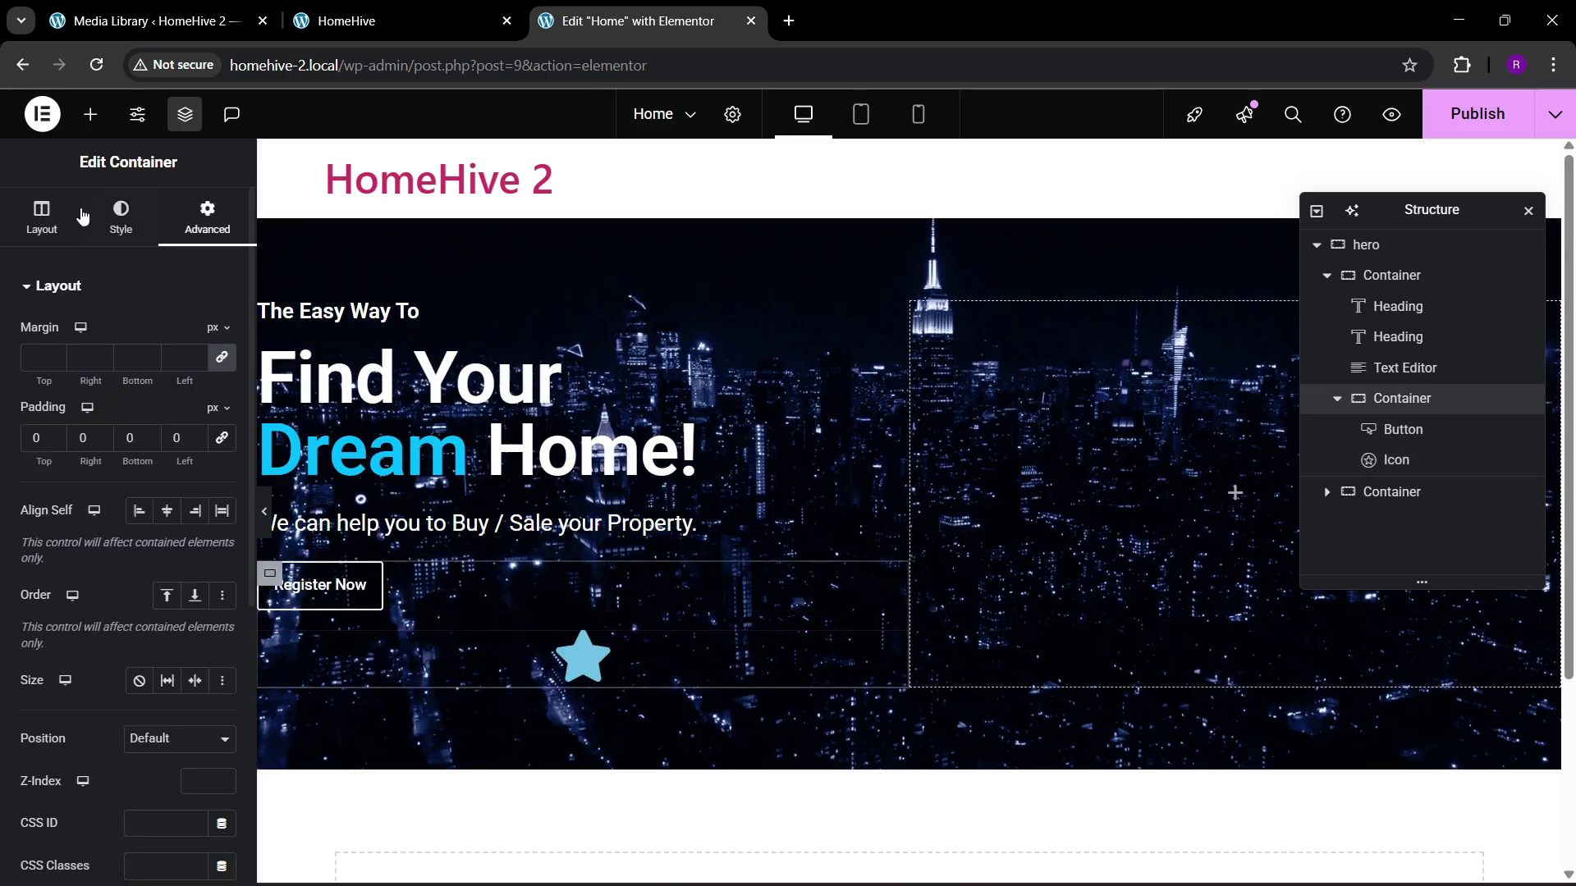
click(41, 224)
click(139, 633)
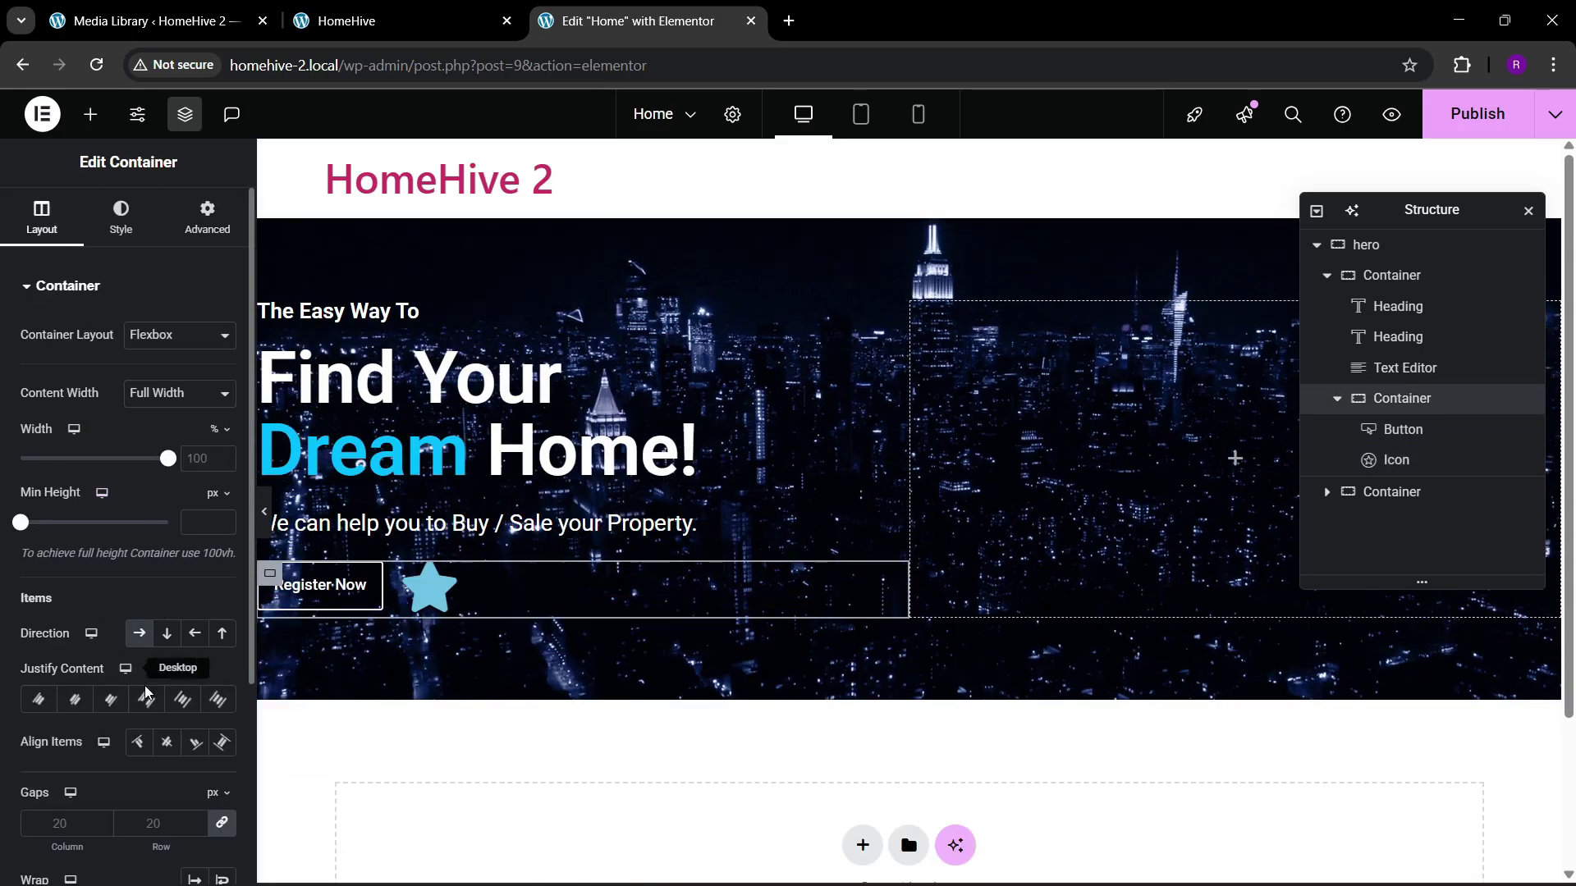
click(166, 742)
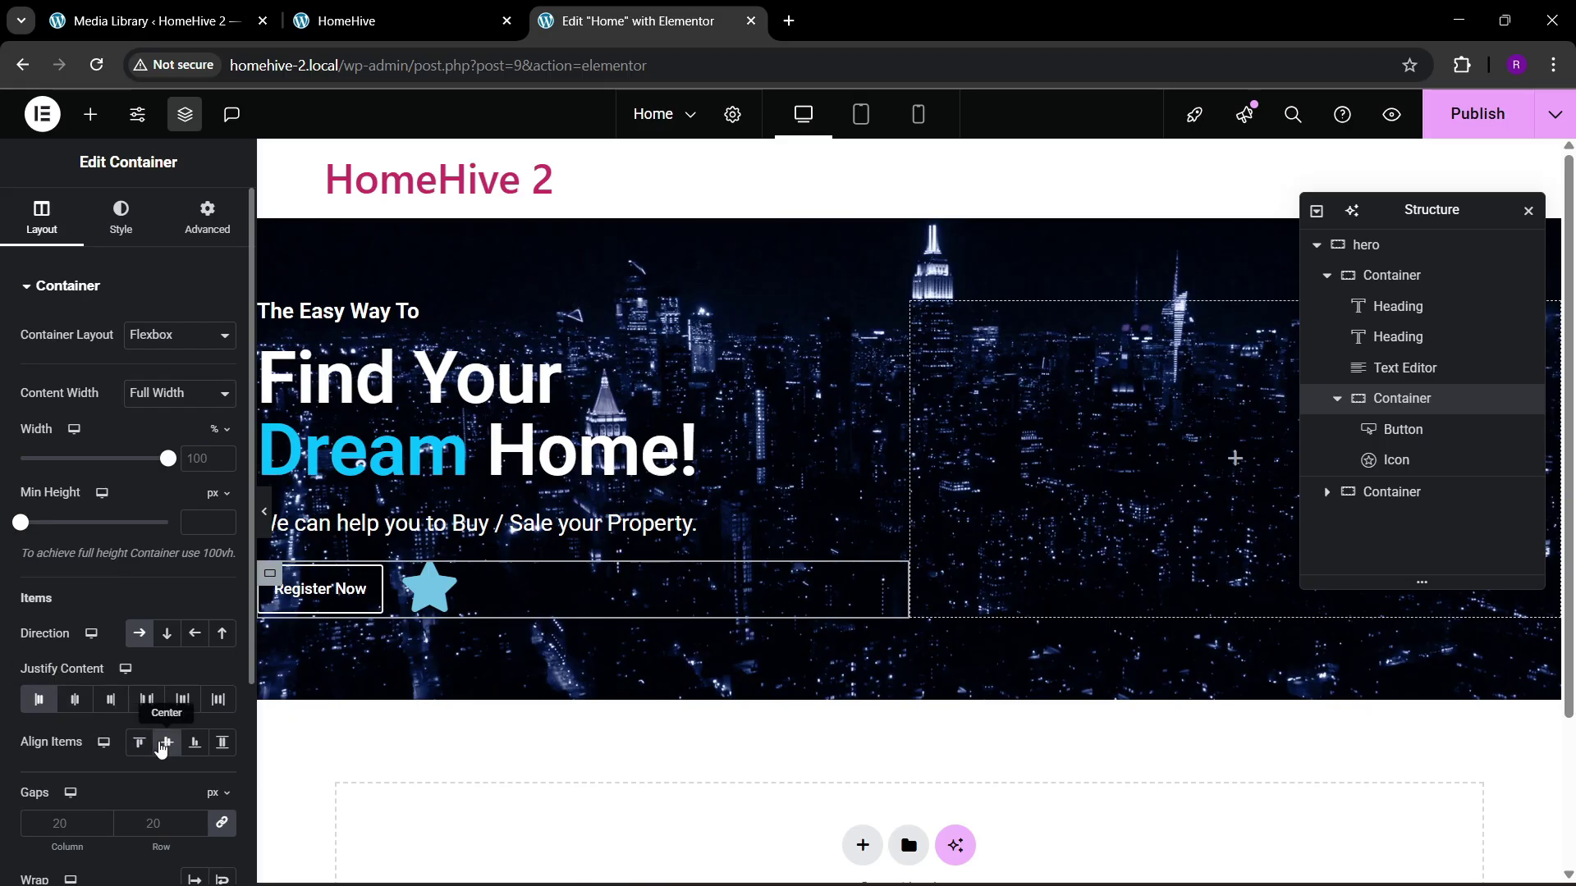
click(429, 588)
click(182, 410)
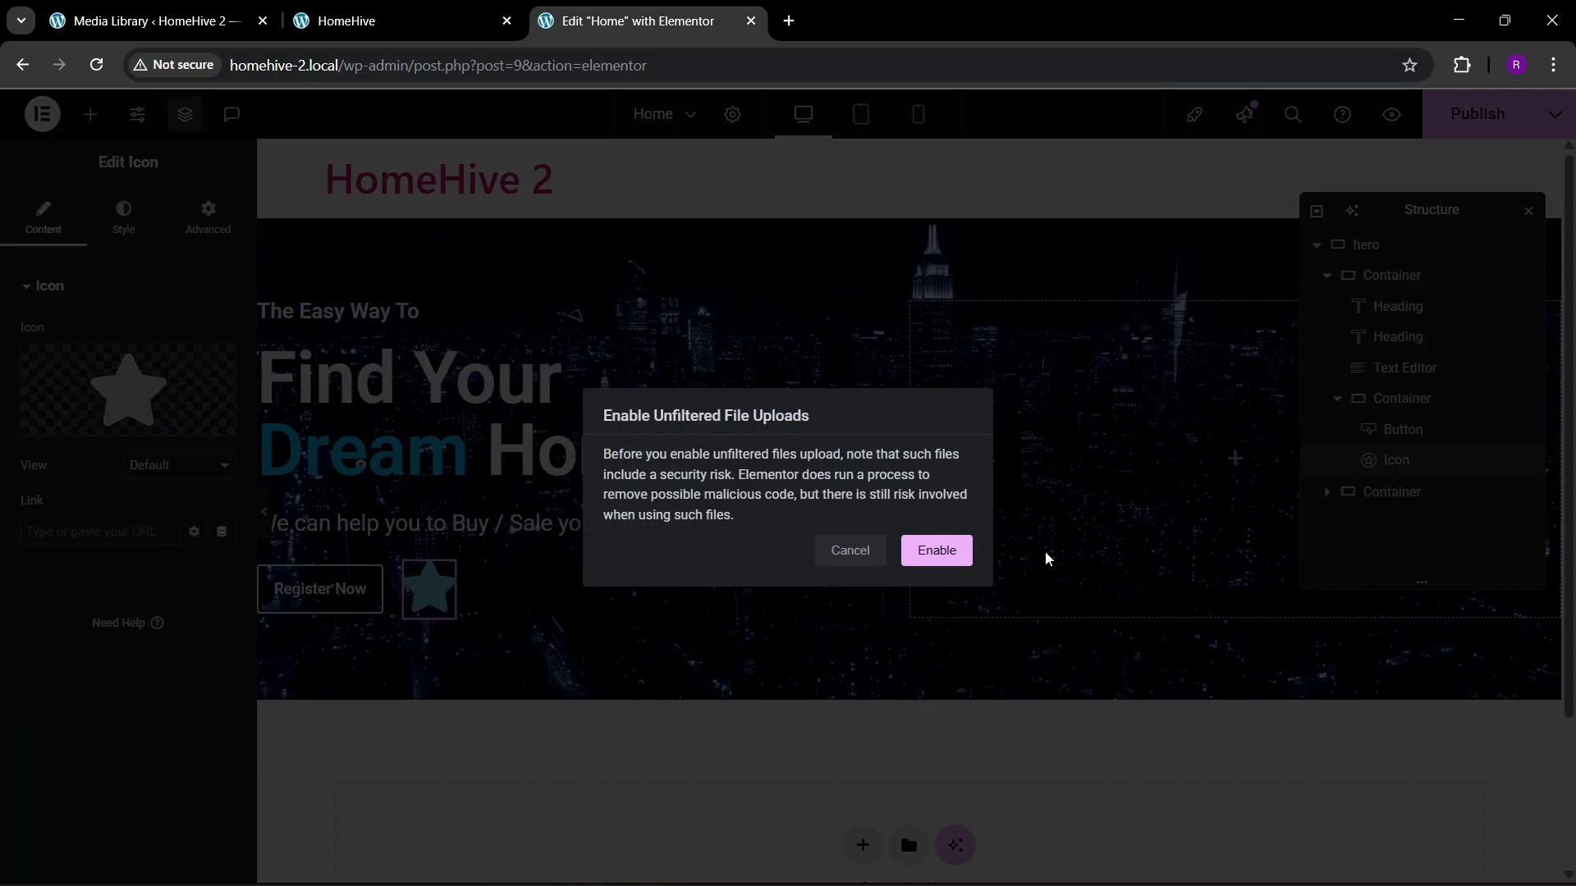
click(936, 549)
click(1518, 146)
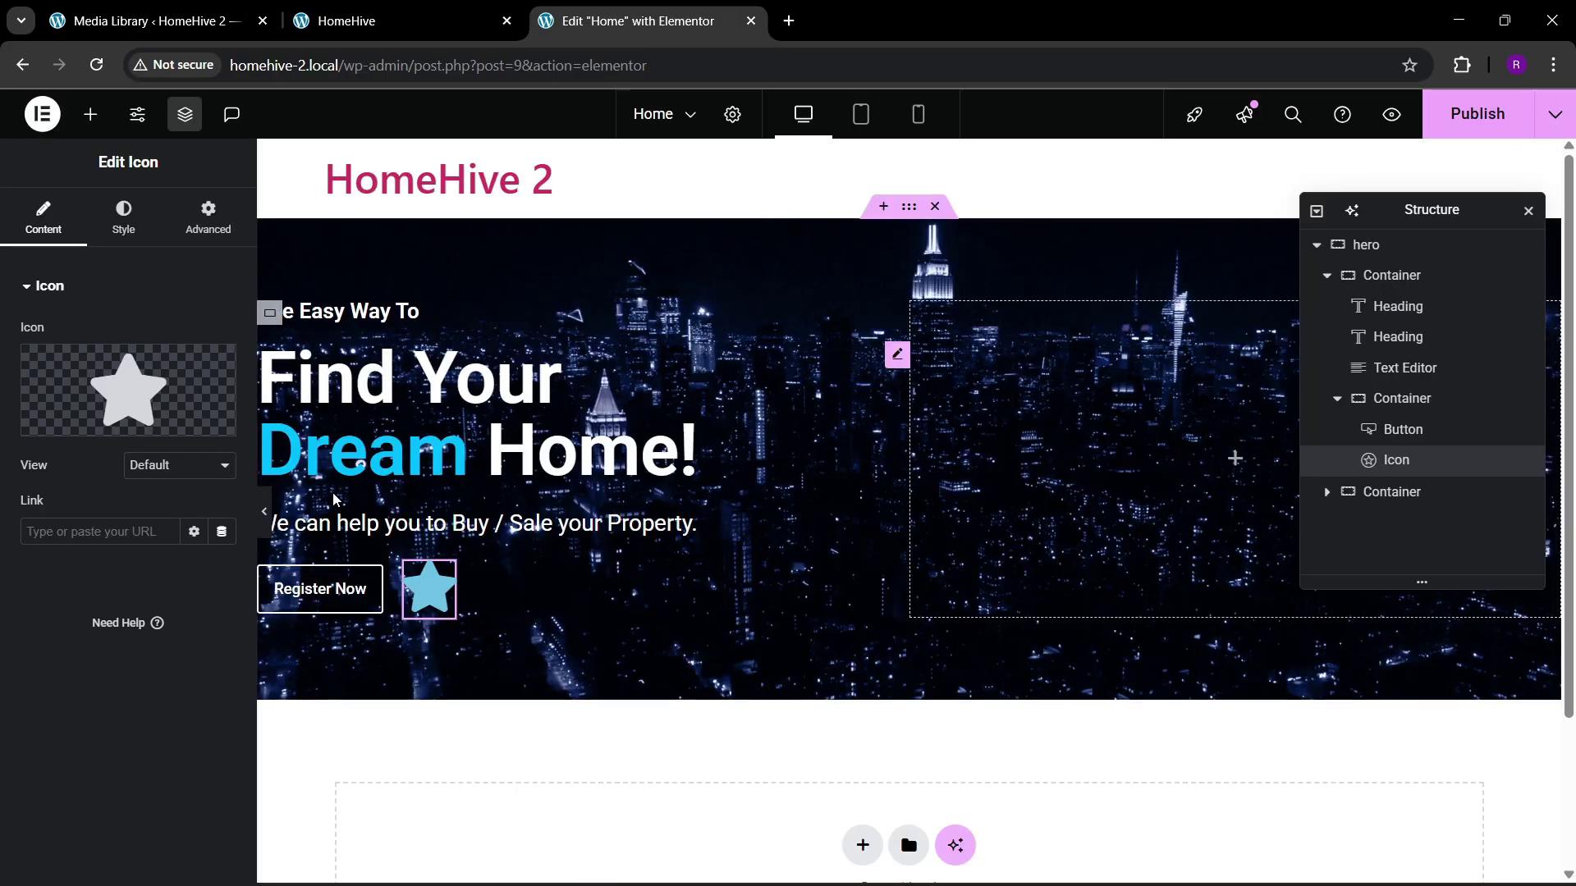
Step: Replace the star icon with the solid play circle icon from the icon library
click(72, 419)
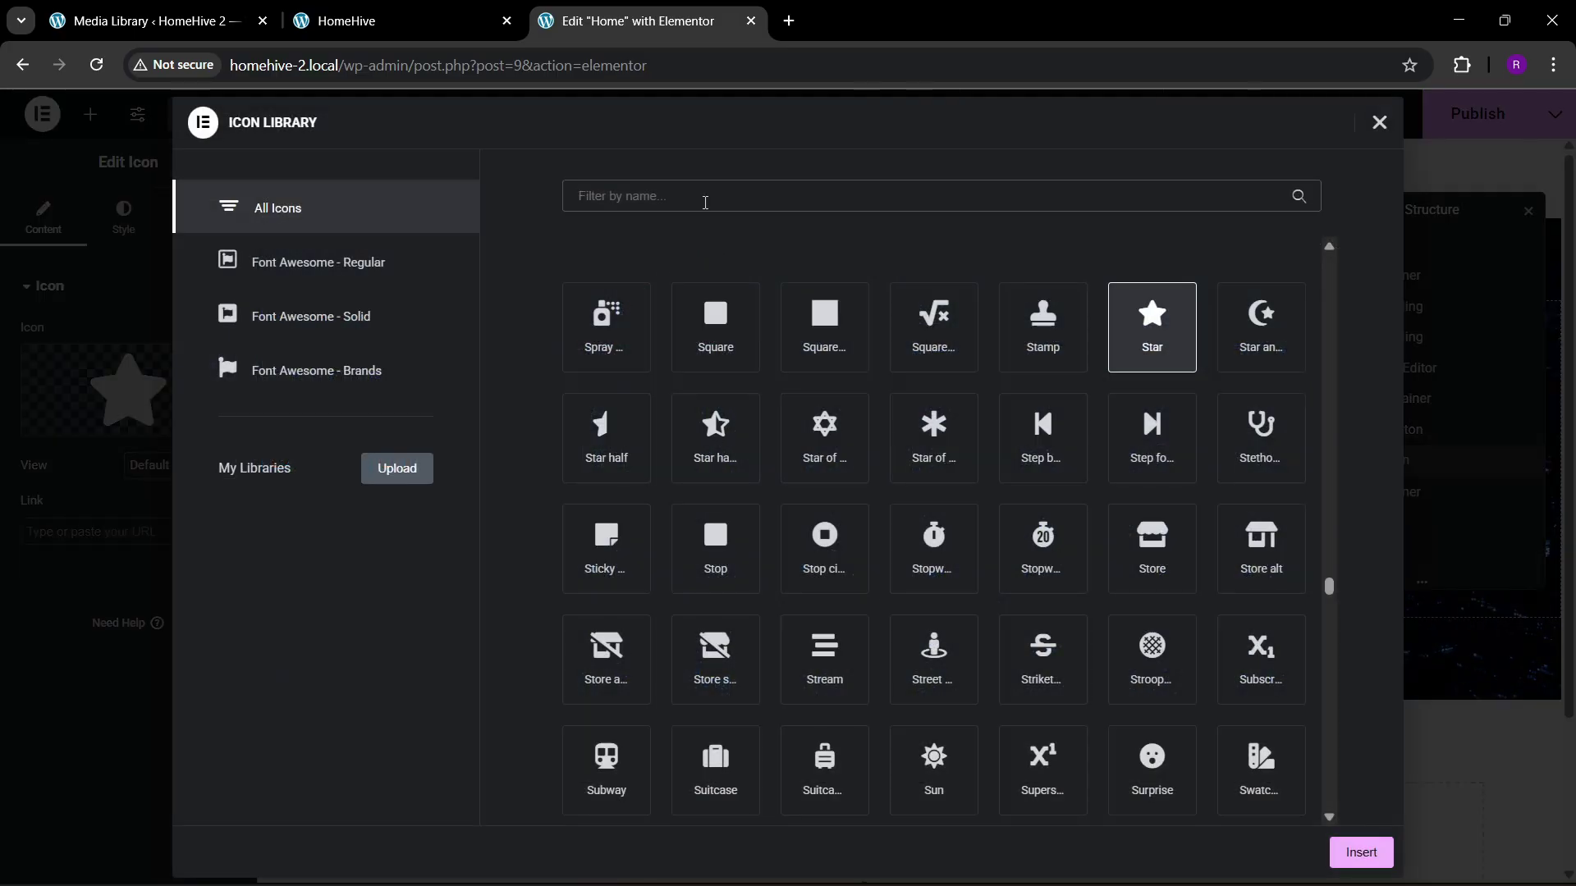
text(play)
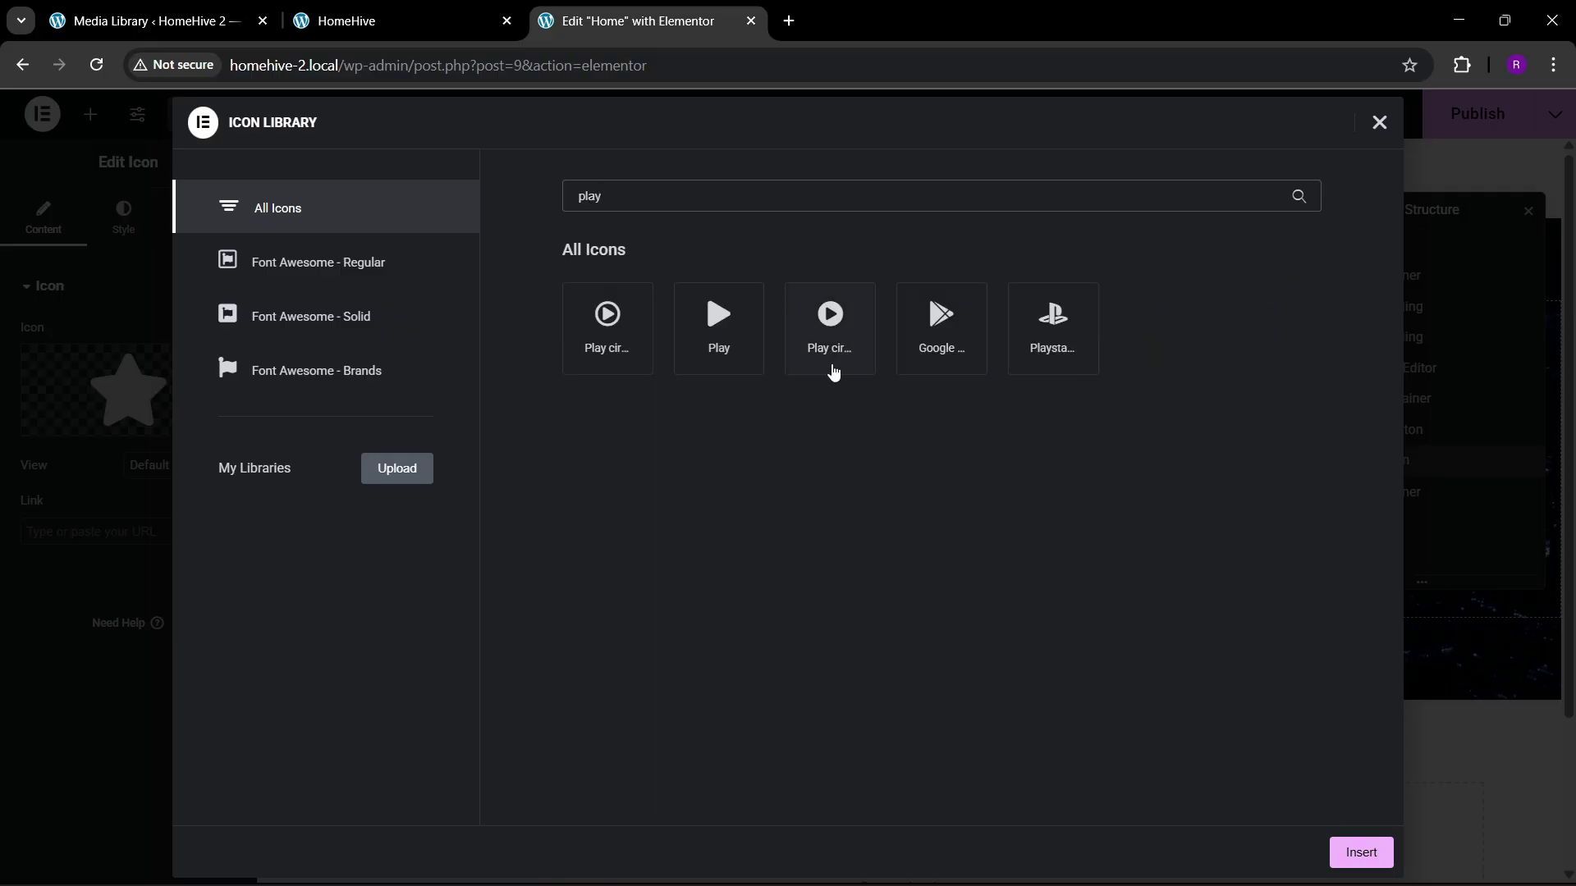
click(829, 349)
click(1339, 851)
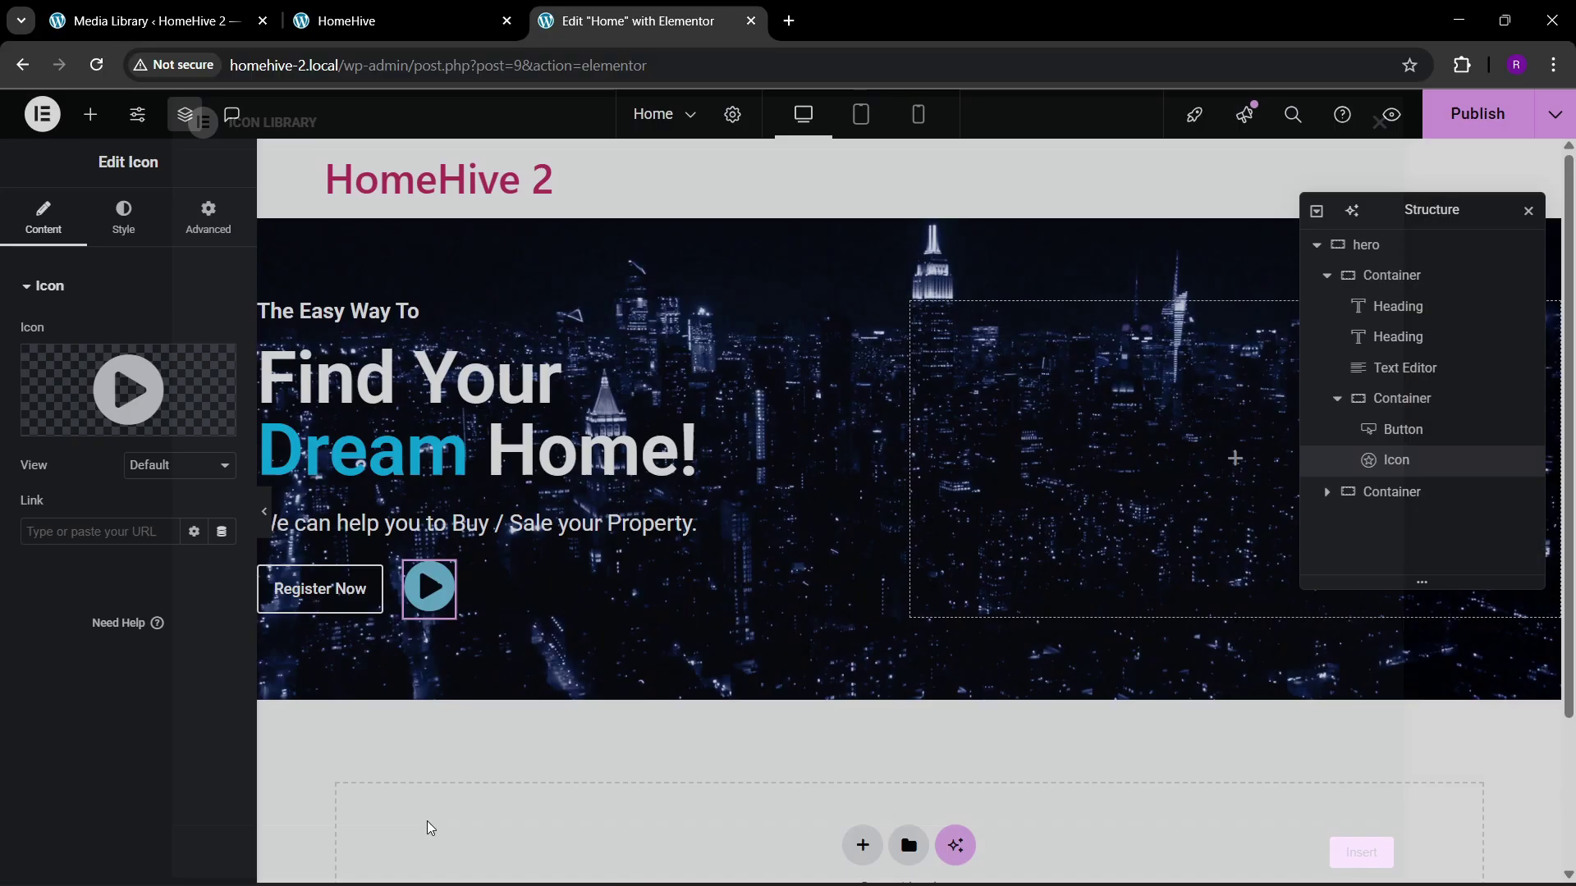
Step: Set the play icon's primary color to theme blue and its size to 60 px
click(123, 220)
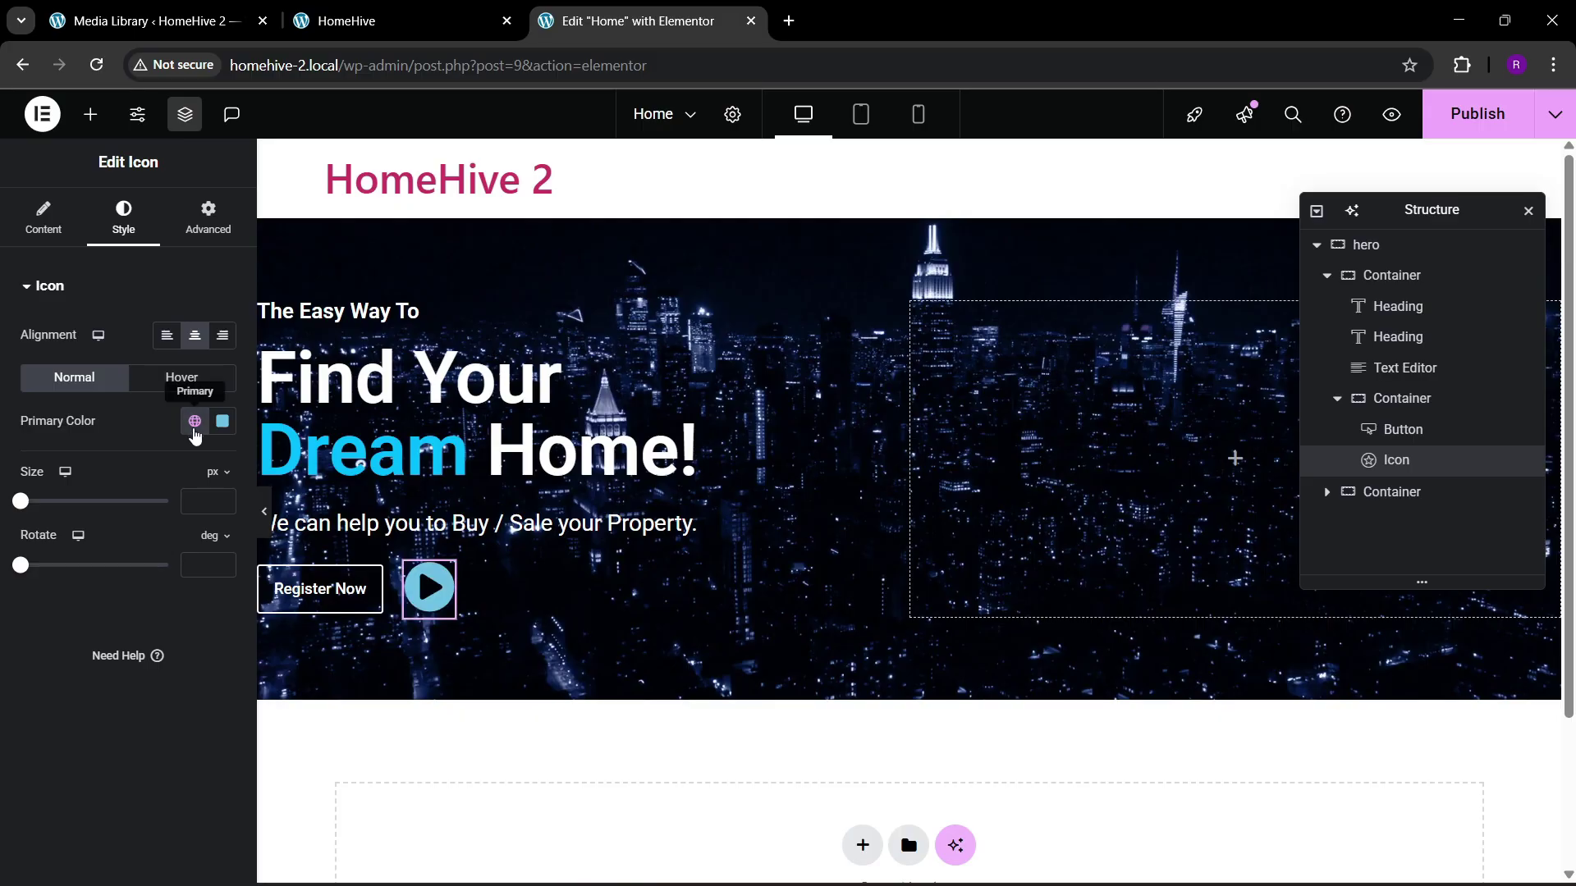
click(195, 421)
click(116, 679)
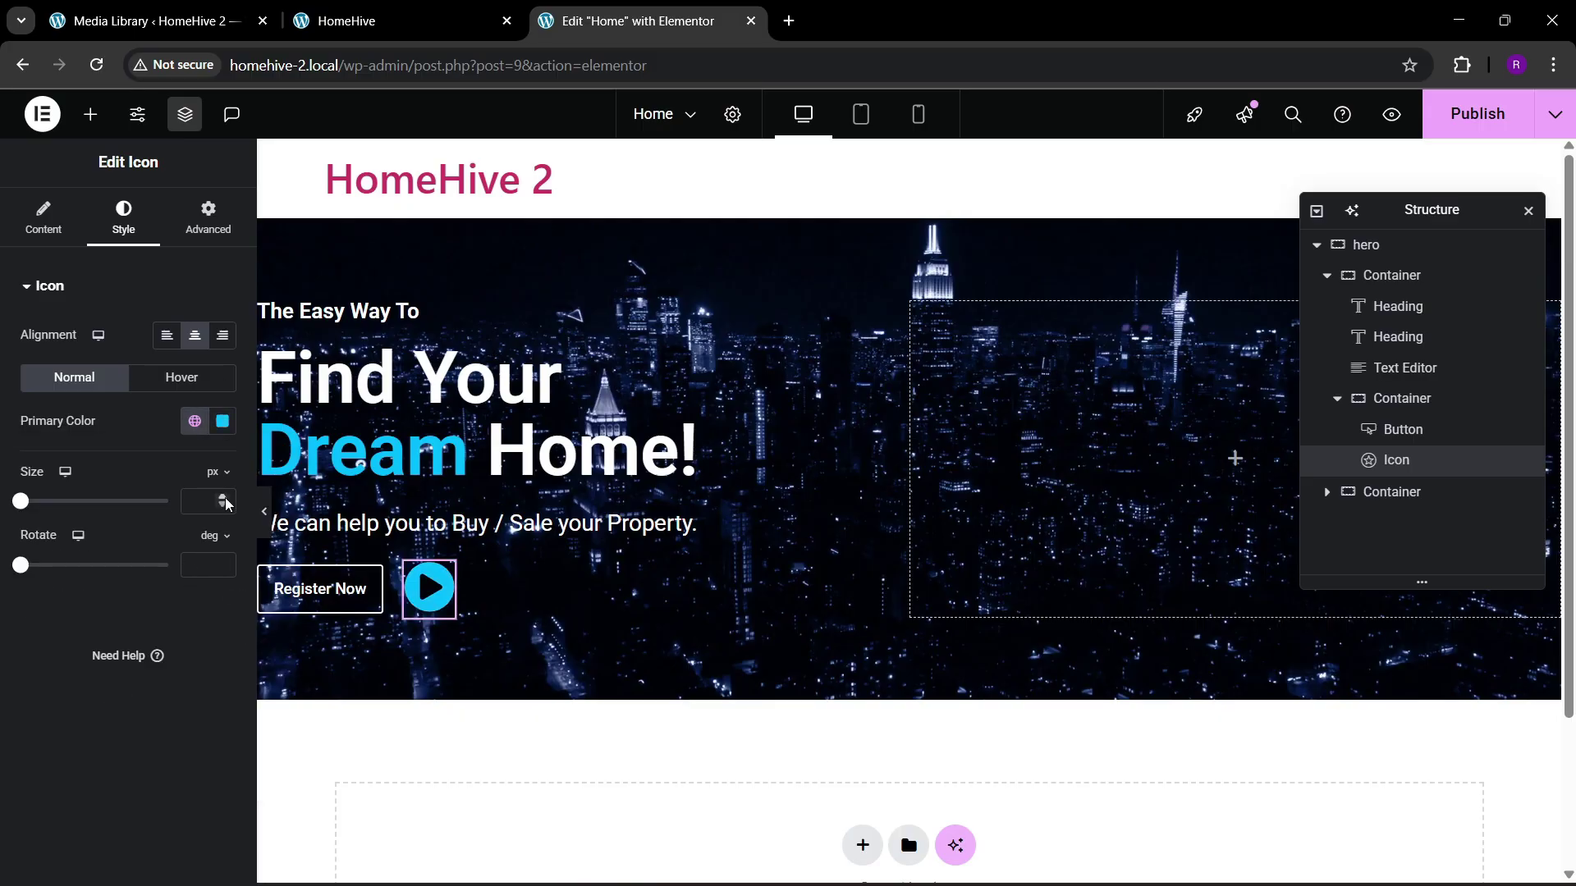
click(227, 502)
text(6)
drag(227, 502, 227, 502)
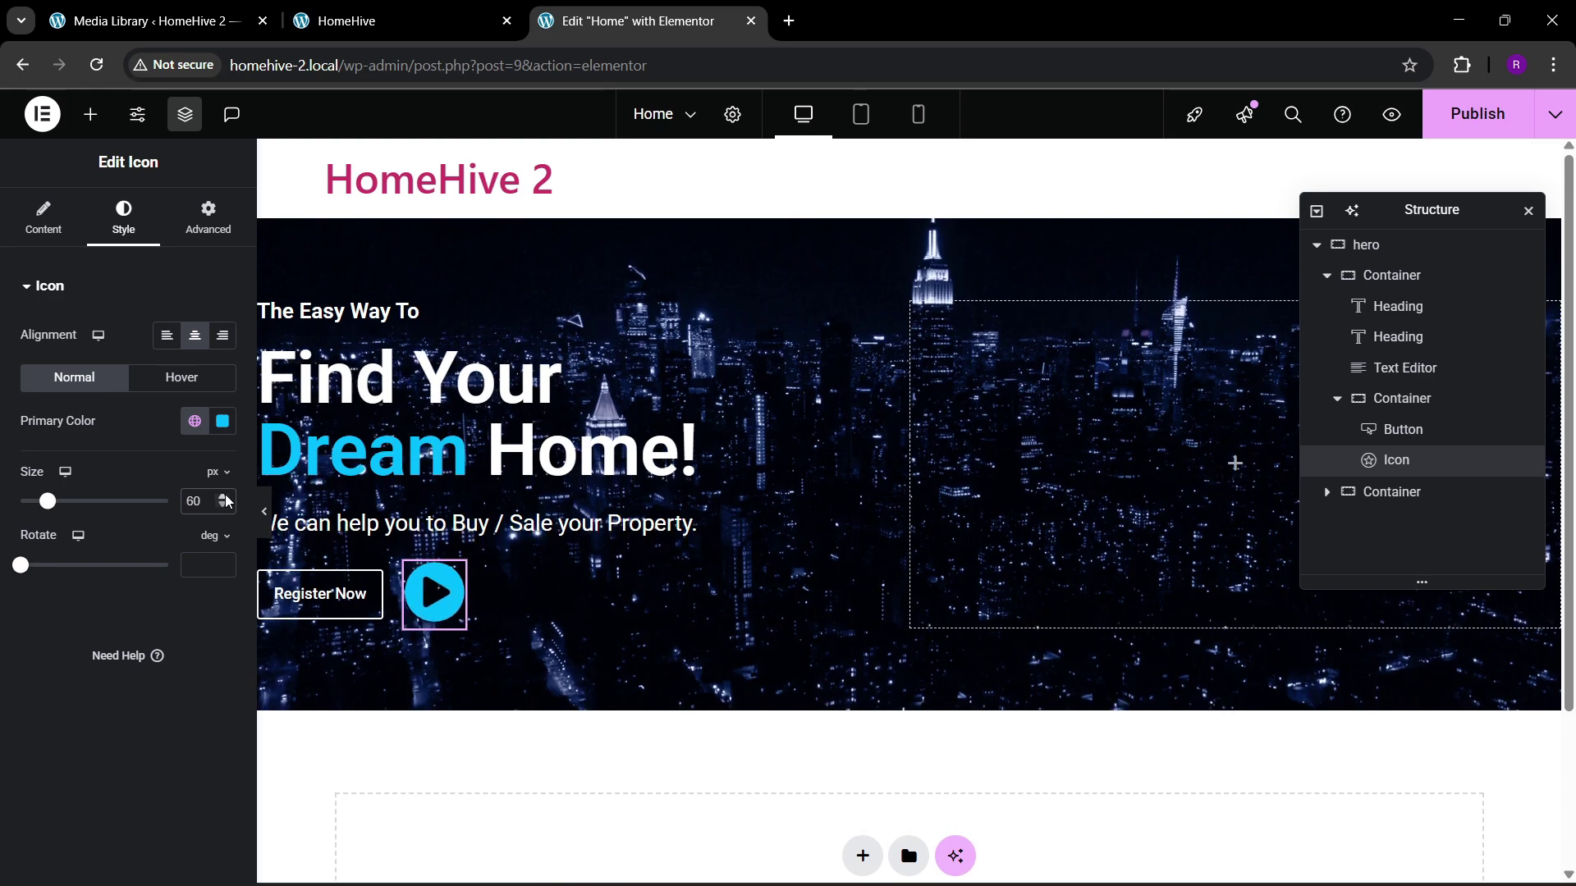
Step: Try white as the play icon's primary color and restore theme blue
click(220, 422)
drag(190, 580, 104, 504)
click(7, 661)
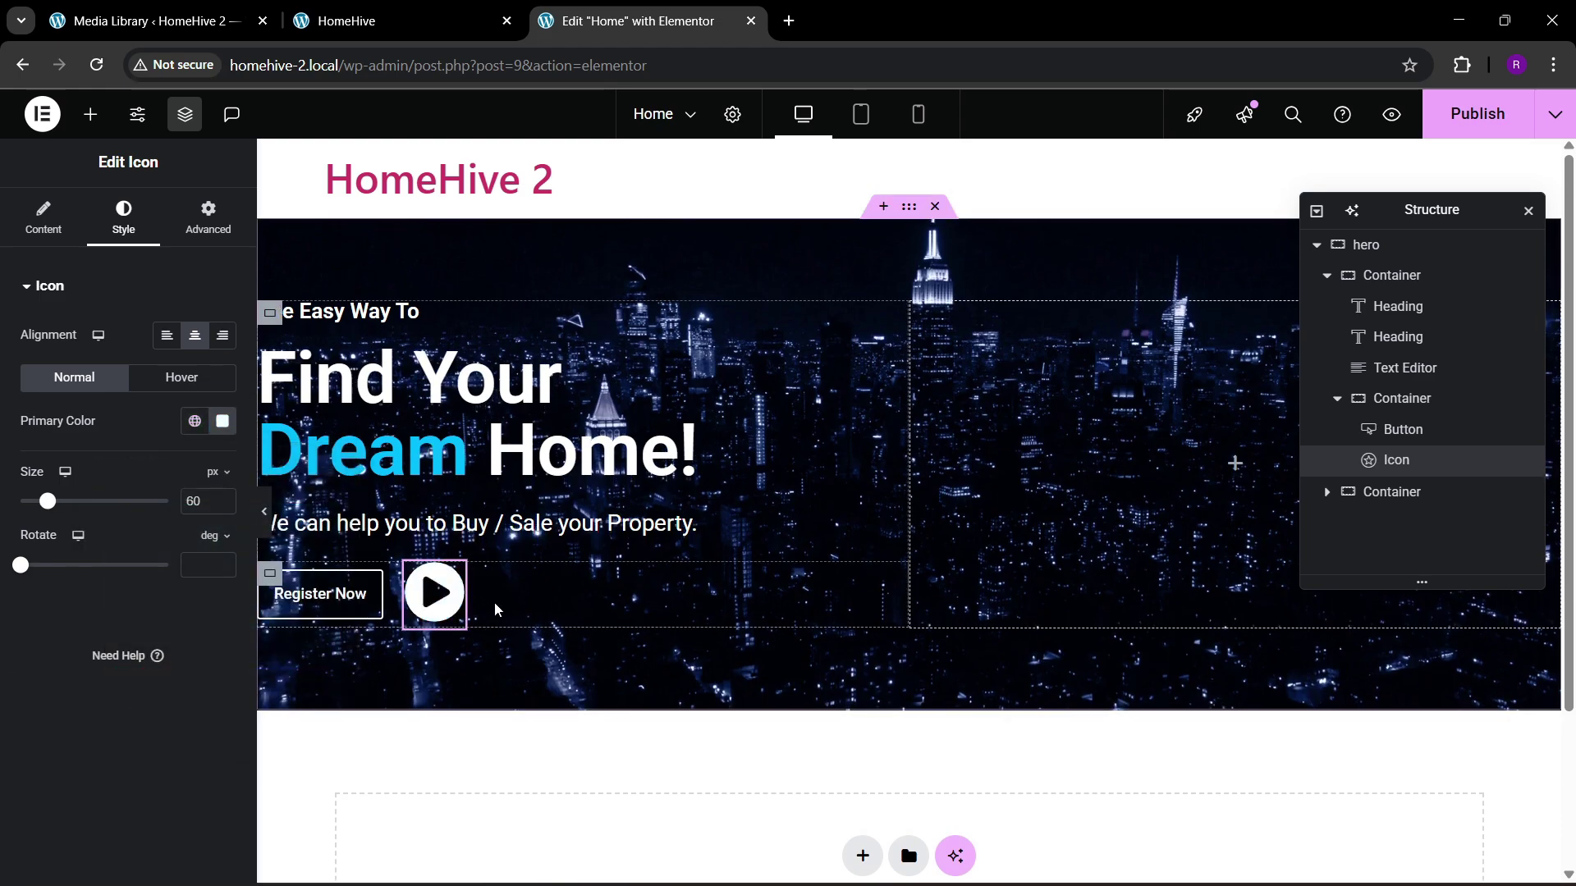
click(194, 421)
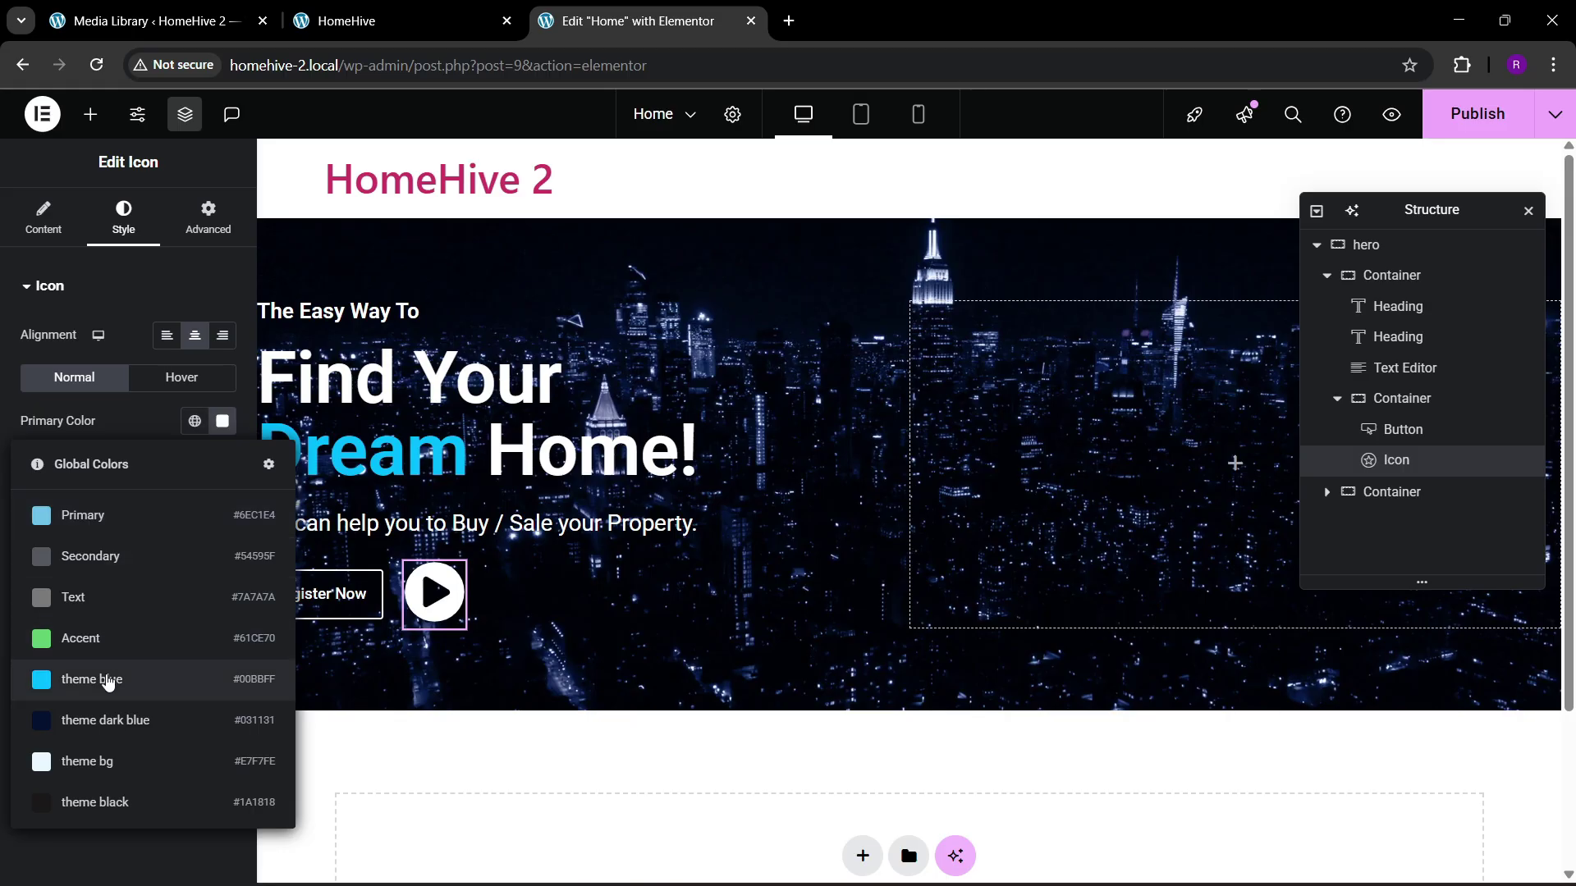
click(109, 678)
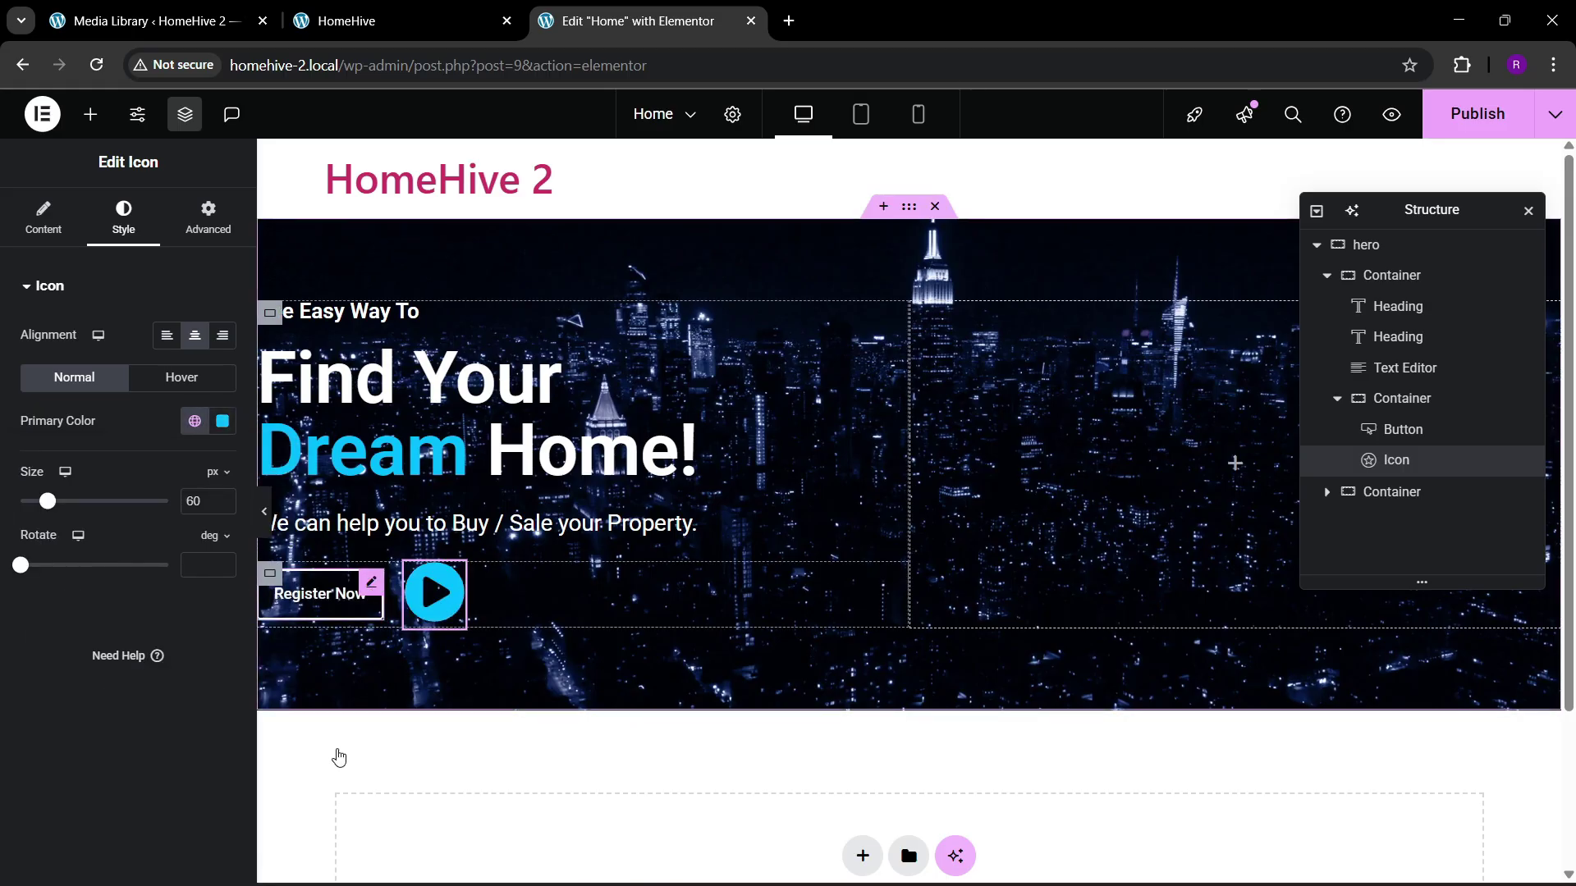
Step: Set the Register Now button's right and left padding to 30 px each
click(320, 593)
scroll(57, 621, down, 3)
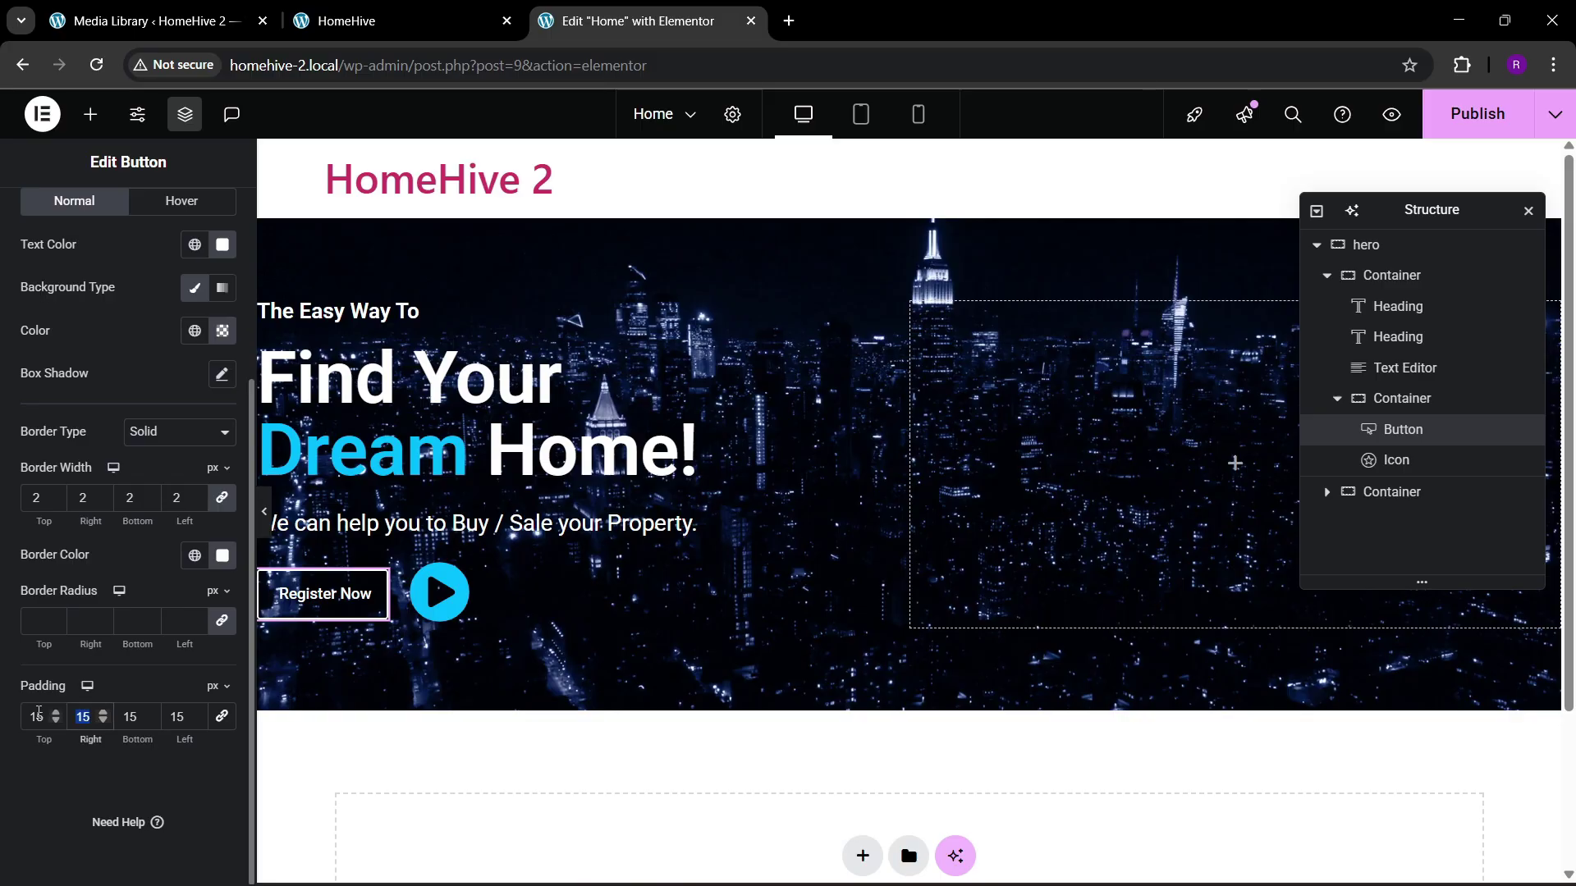
text(30)
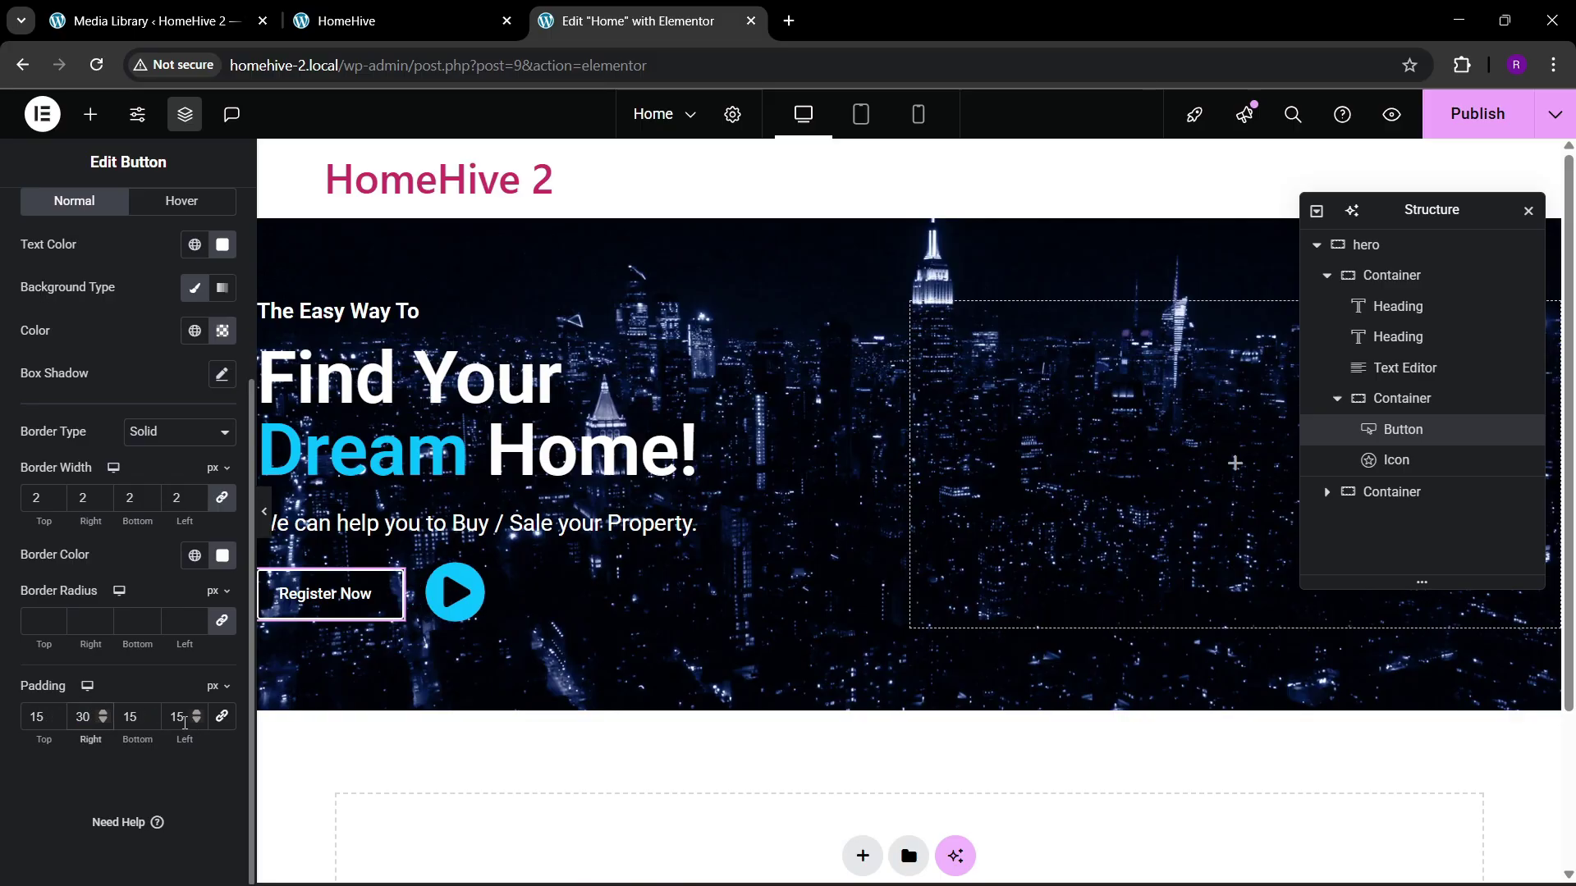
text(30)
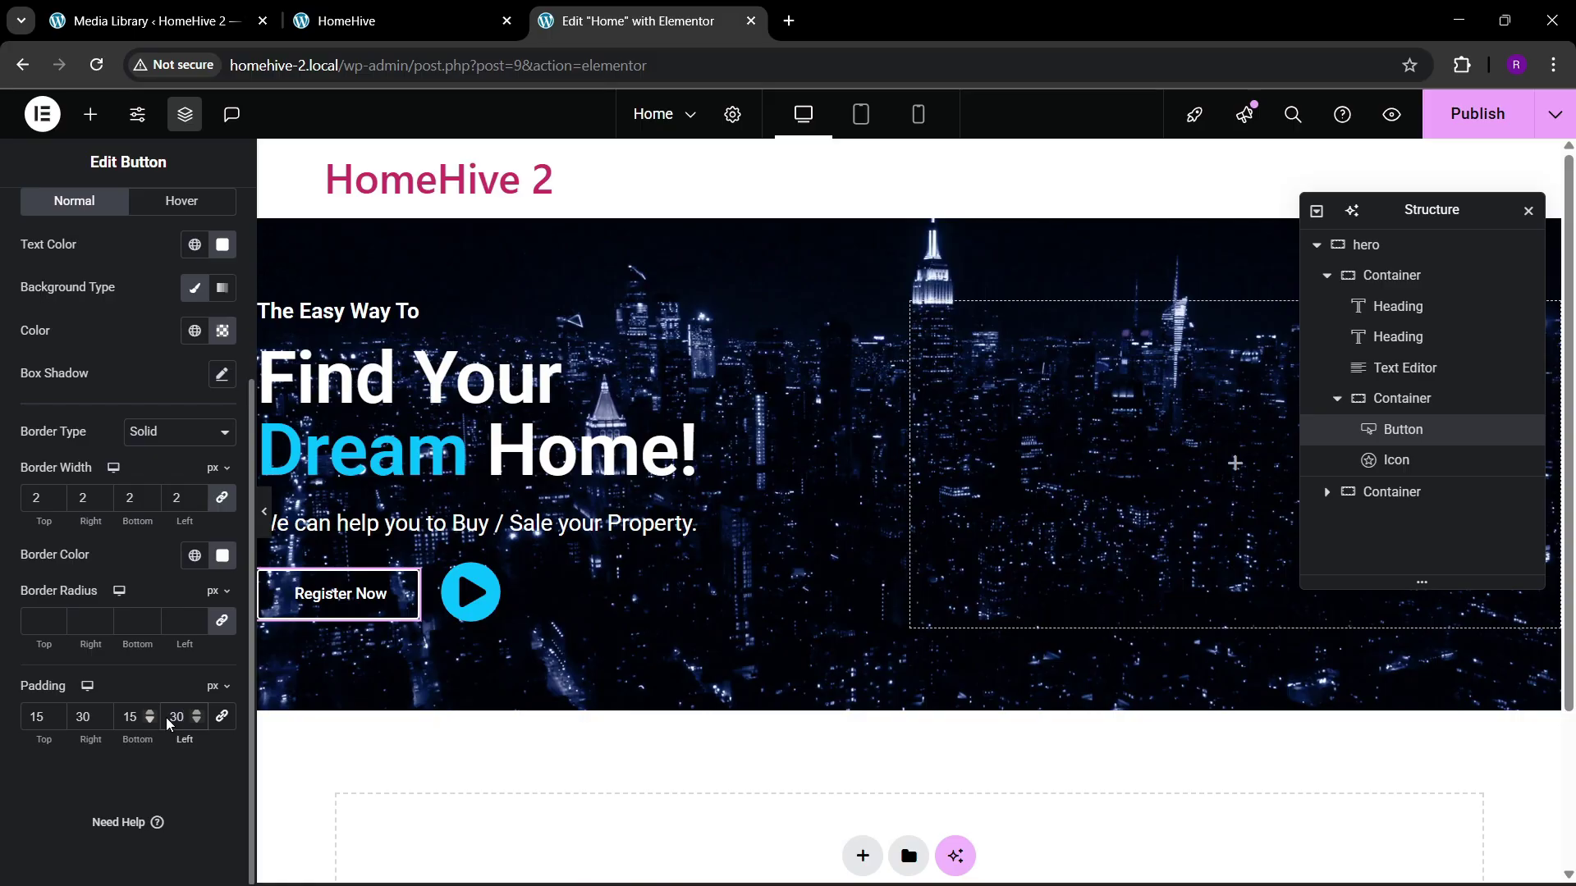
Step: Set the Register Now button's text size to 16 px and compare the hero with the reference page
scroll(203, 378, up, 3)
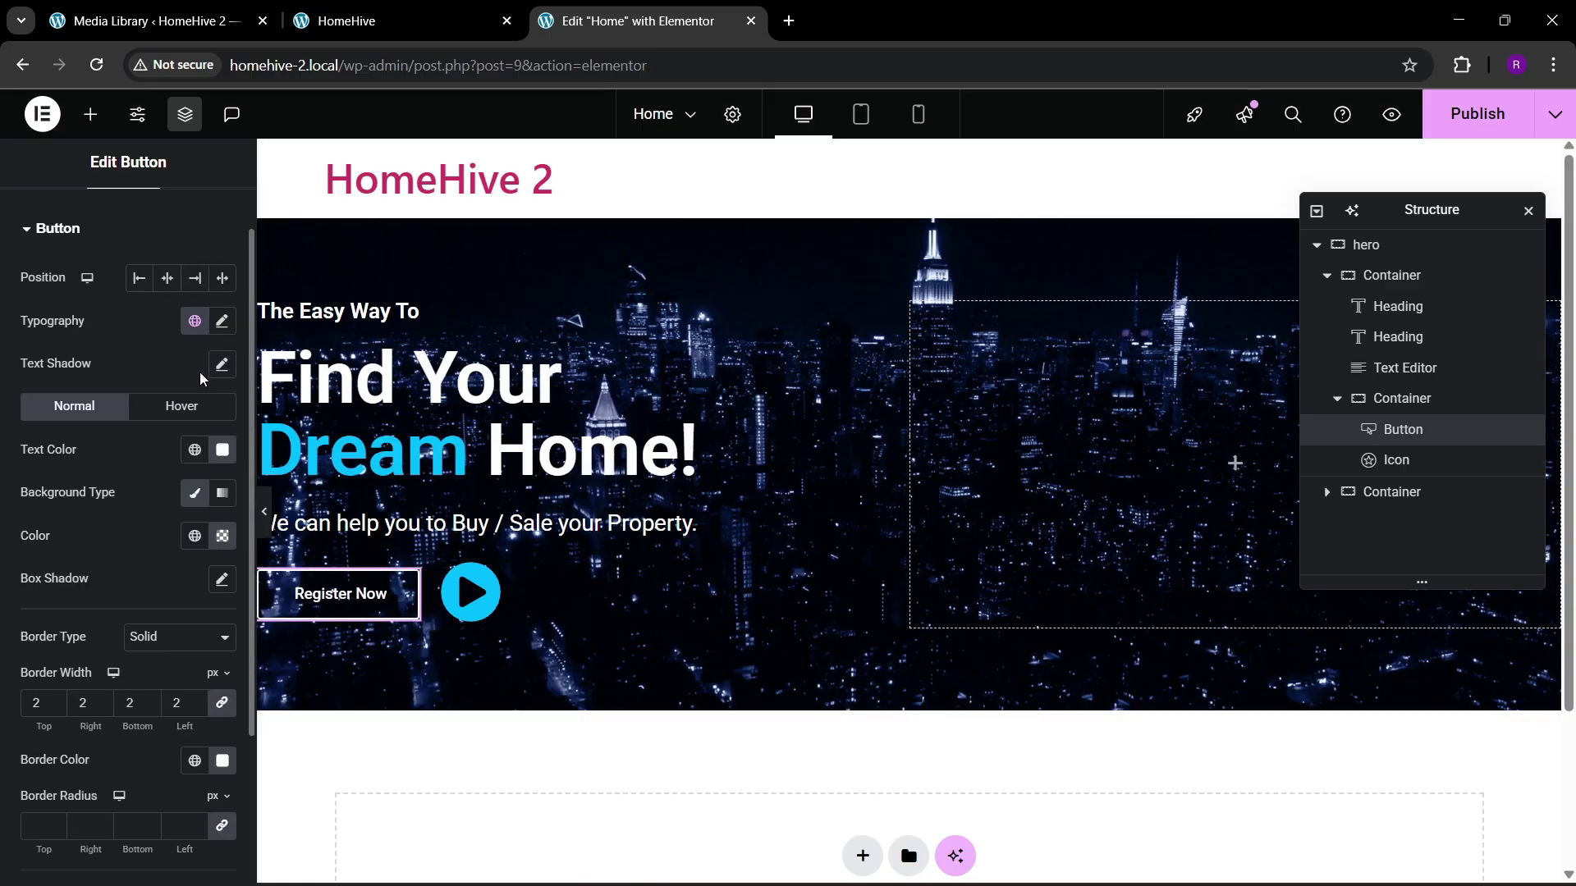
click(222, 322)
click(206, 480)
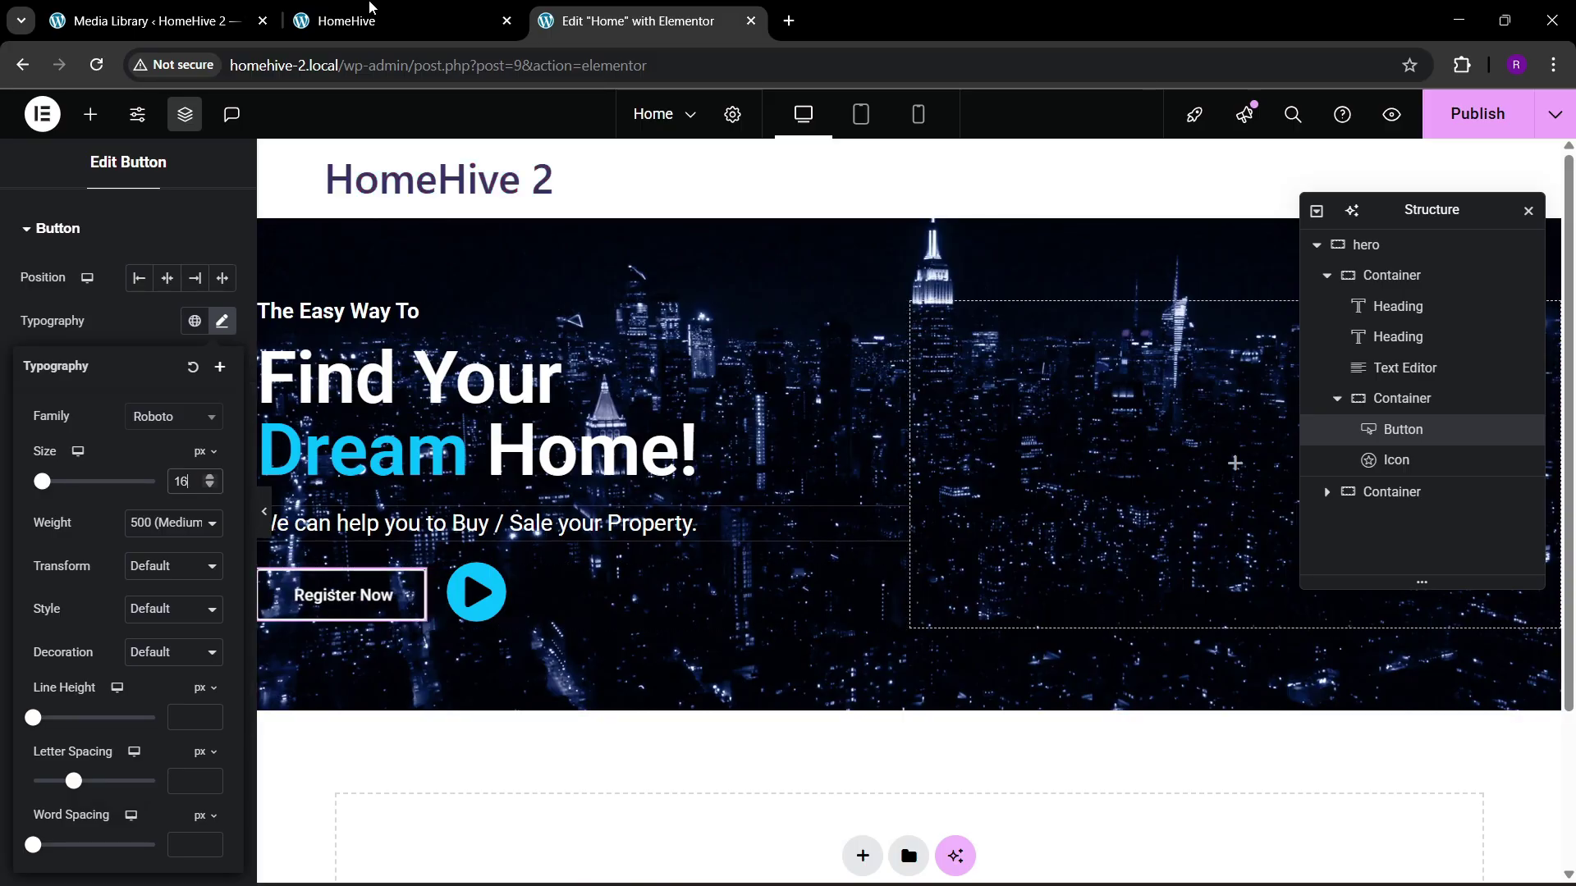
click(348, 8)
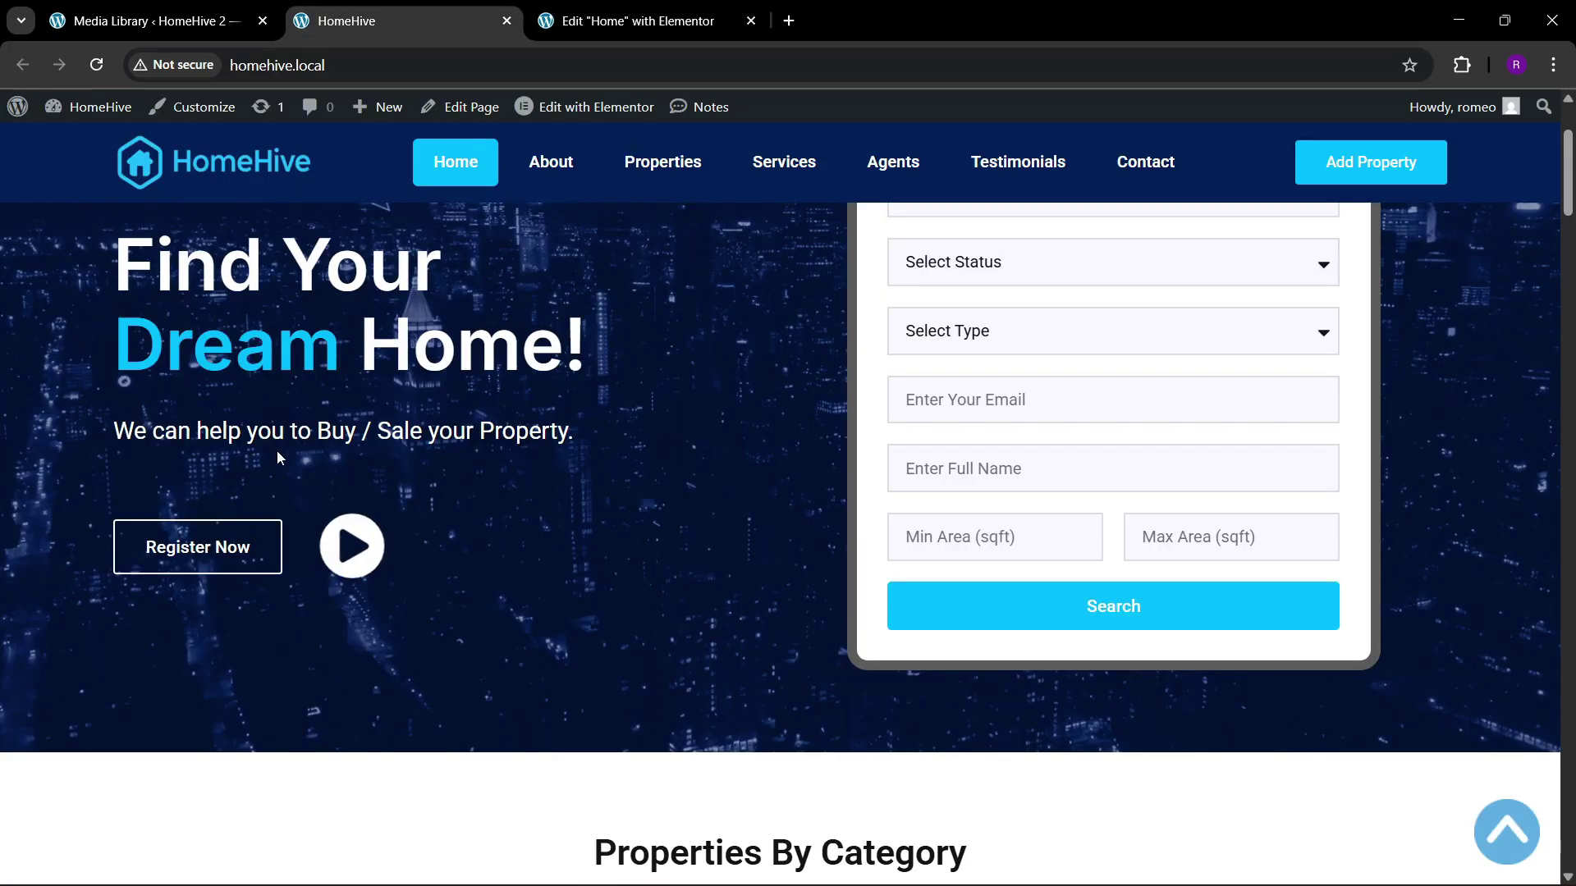
click(663, 33)
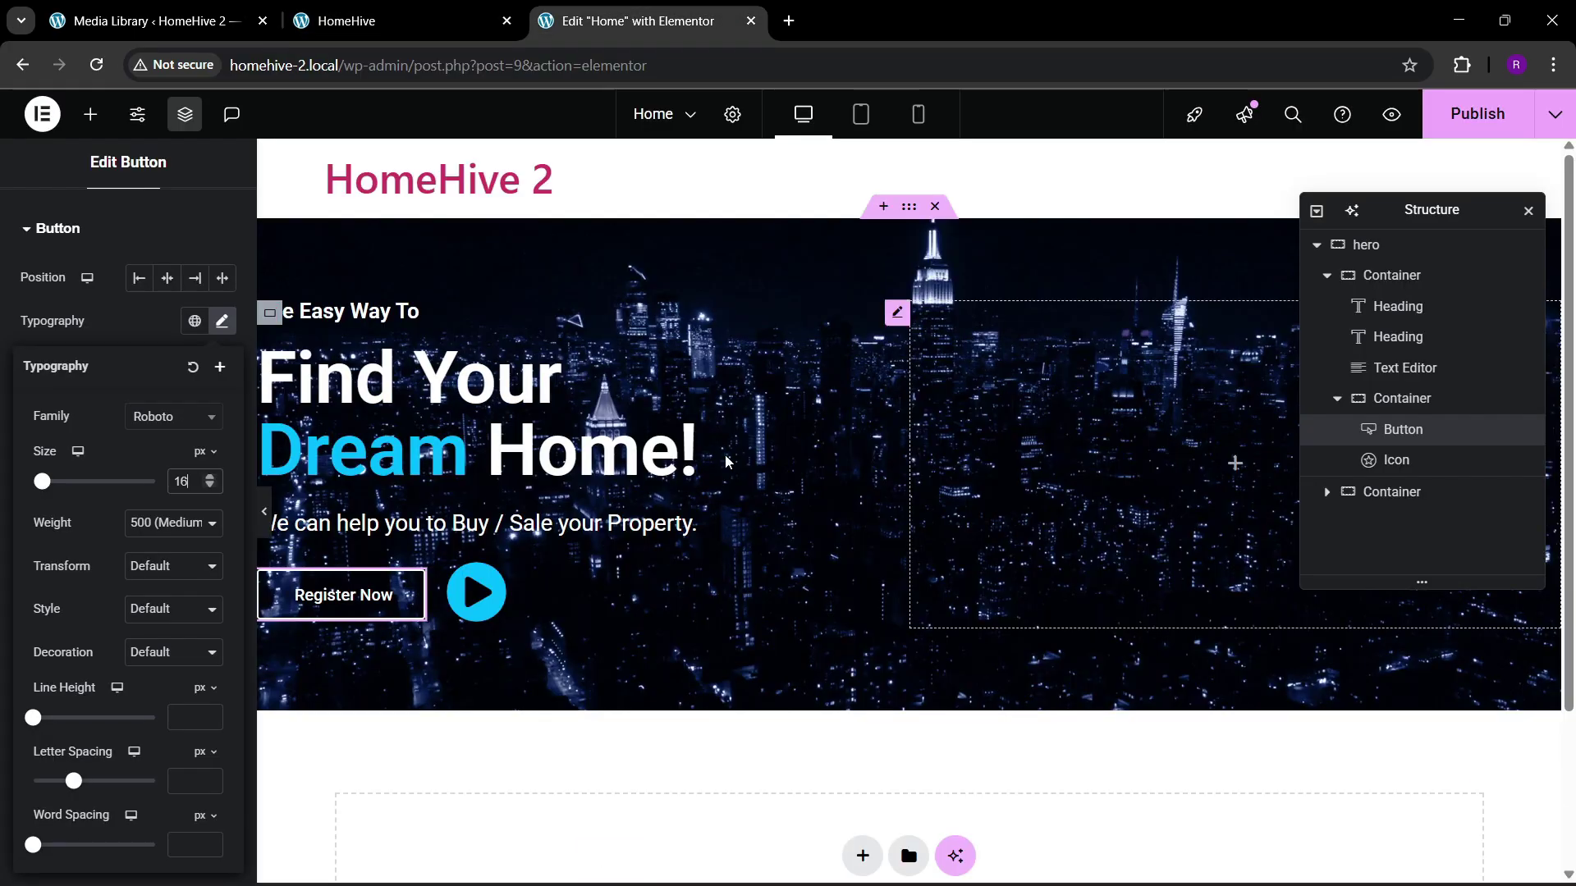
Step: Give the container holding the button and play icon a top margin of 30 px
click(1407, 401)
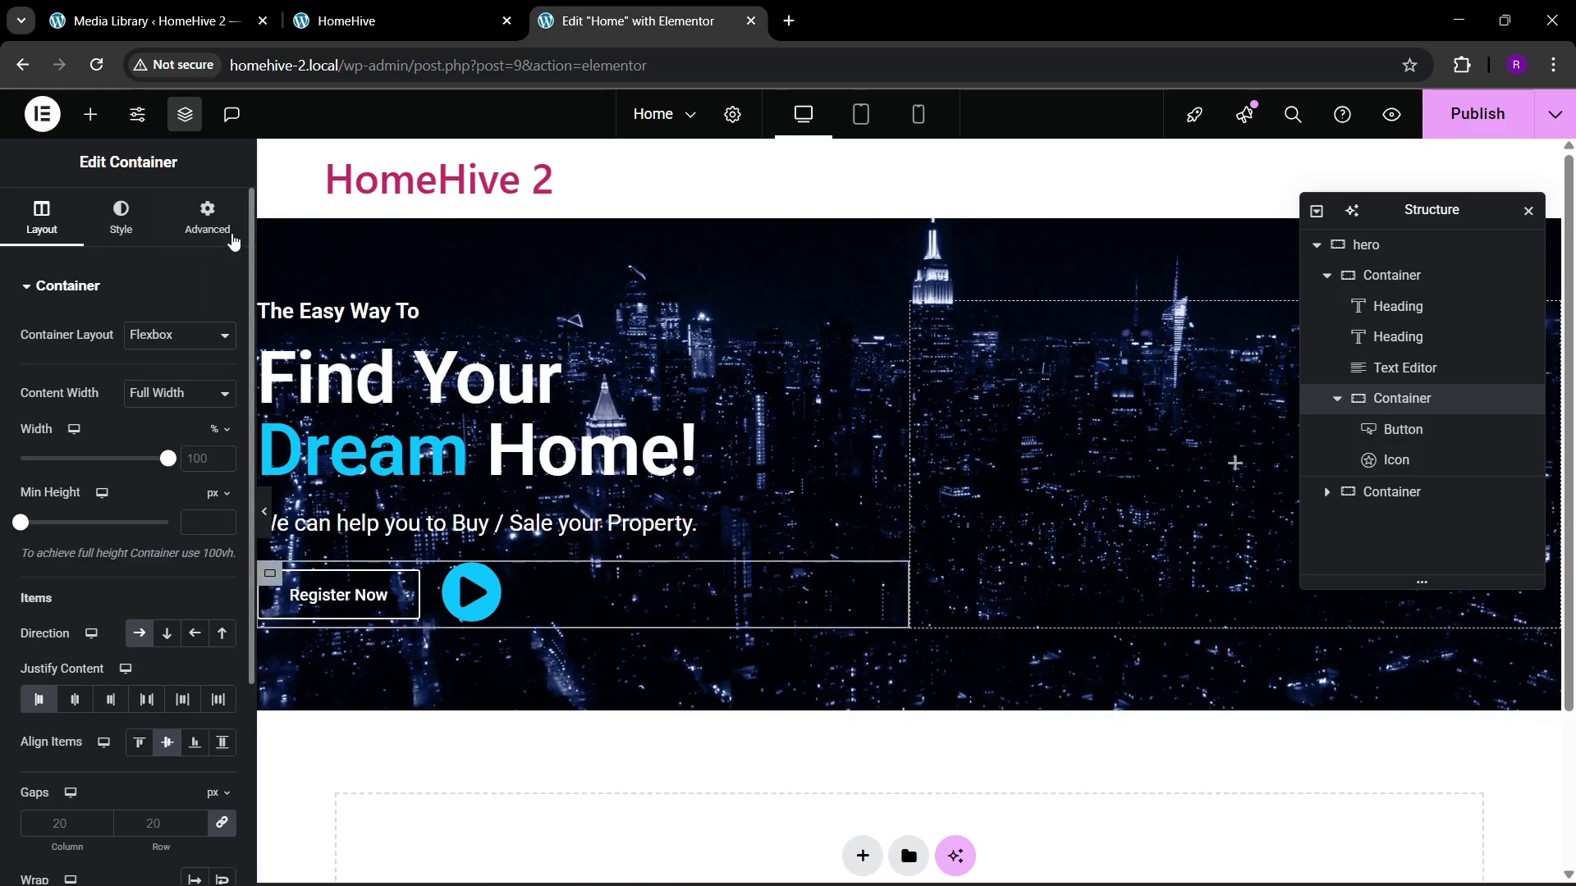
click(208, 220)
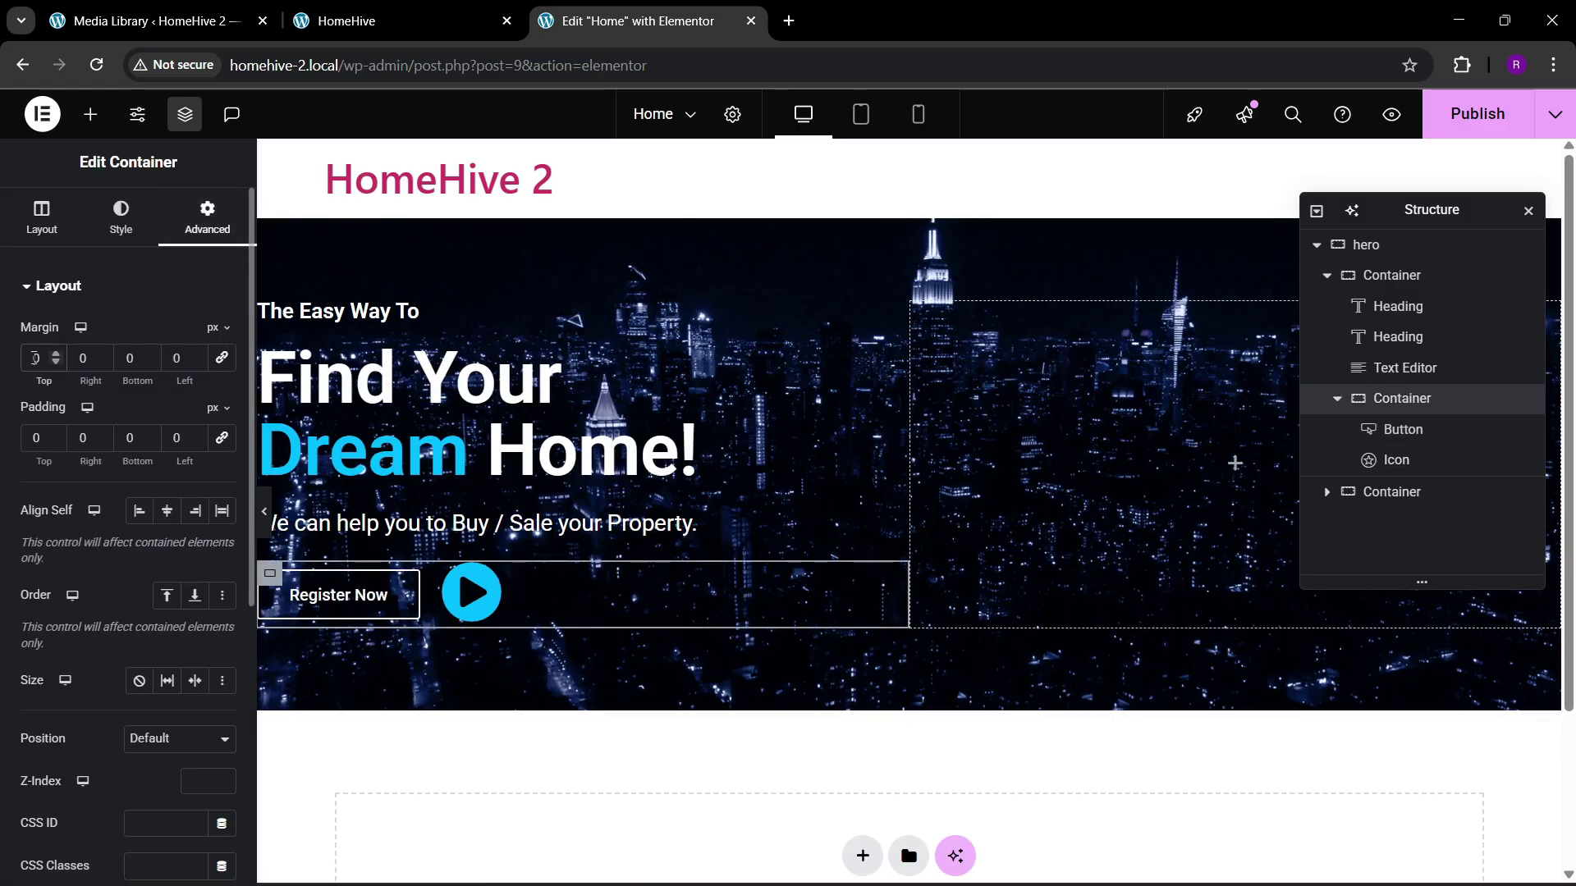
text(30)
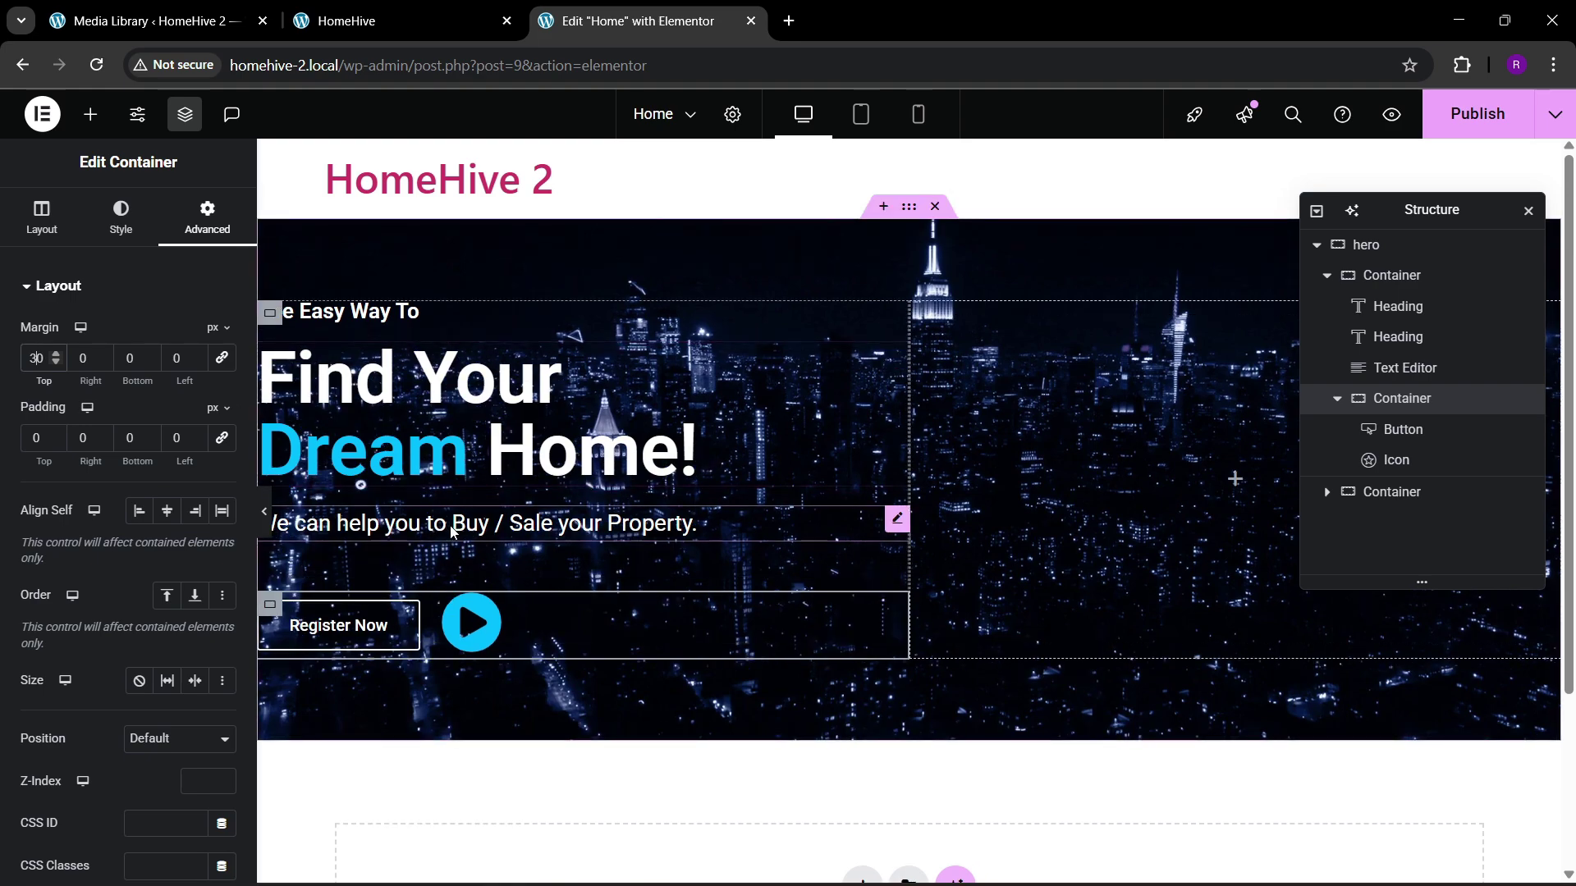
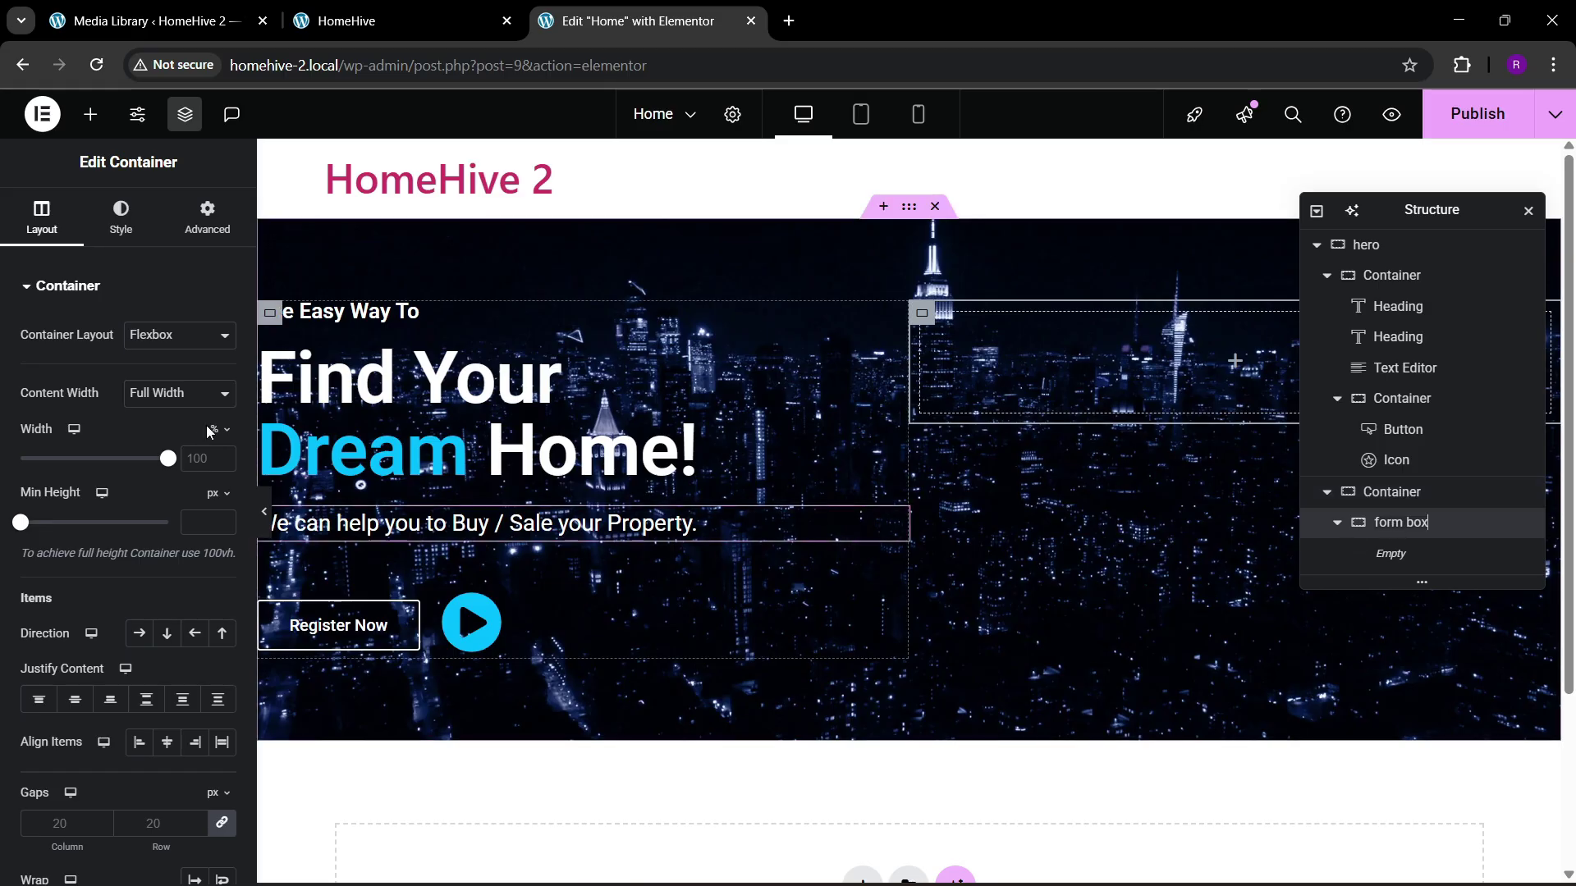
click(208, 220)
drag(209, 454, 216, 483)
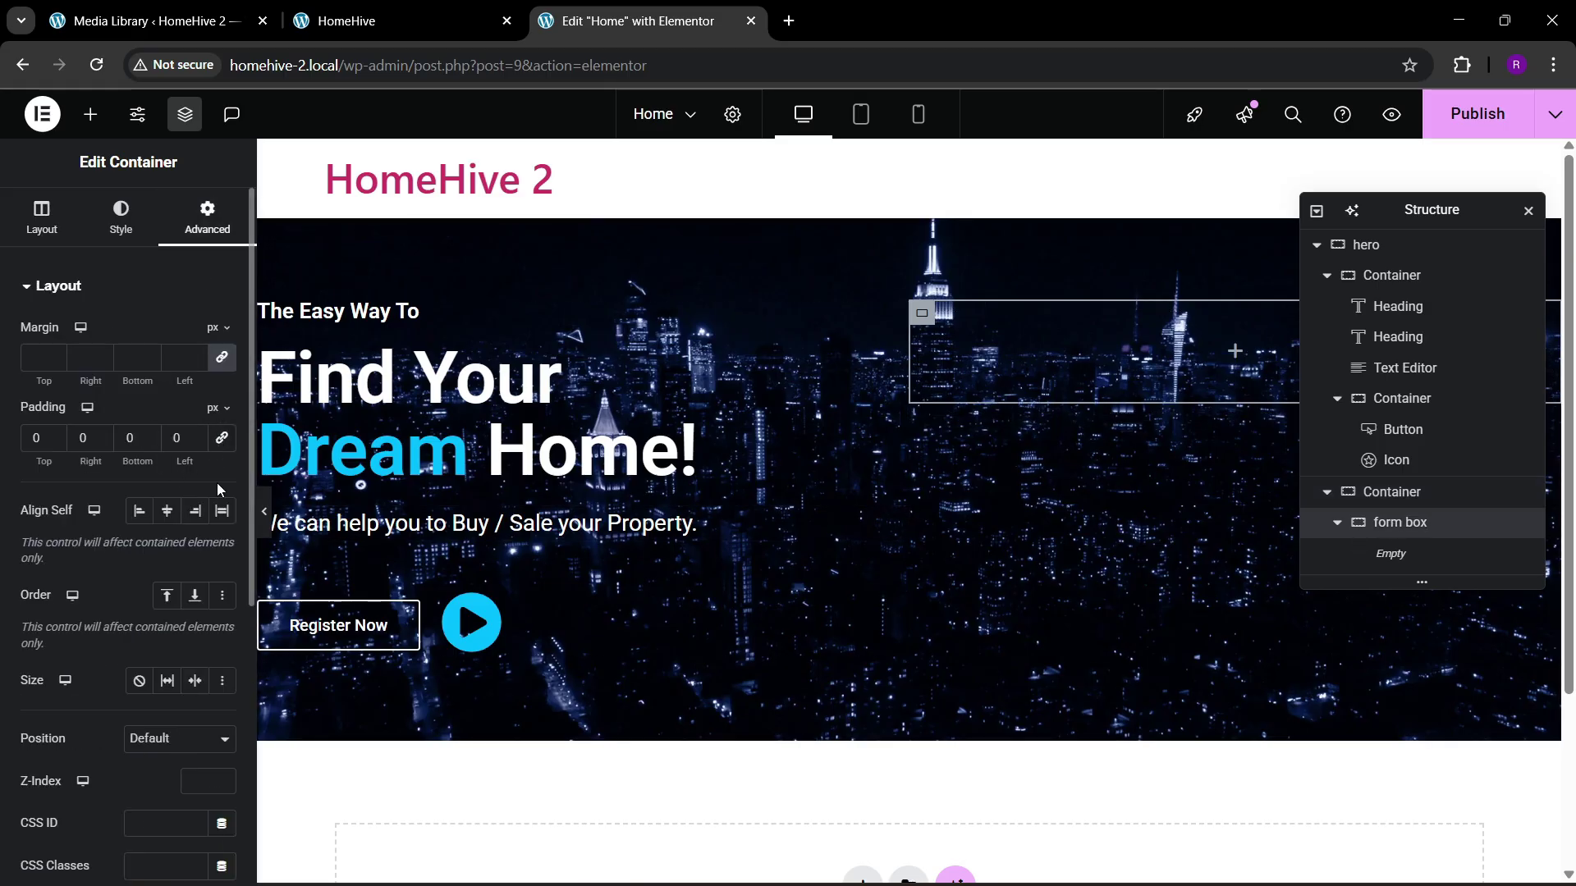
Step: Set both Justify Content and Align Items to Center on the hero's second container, which holds the form box
click(1327, 275)
click(1328, 307)
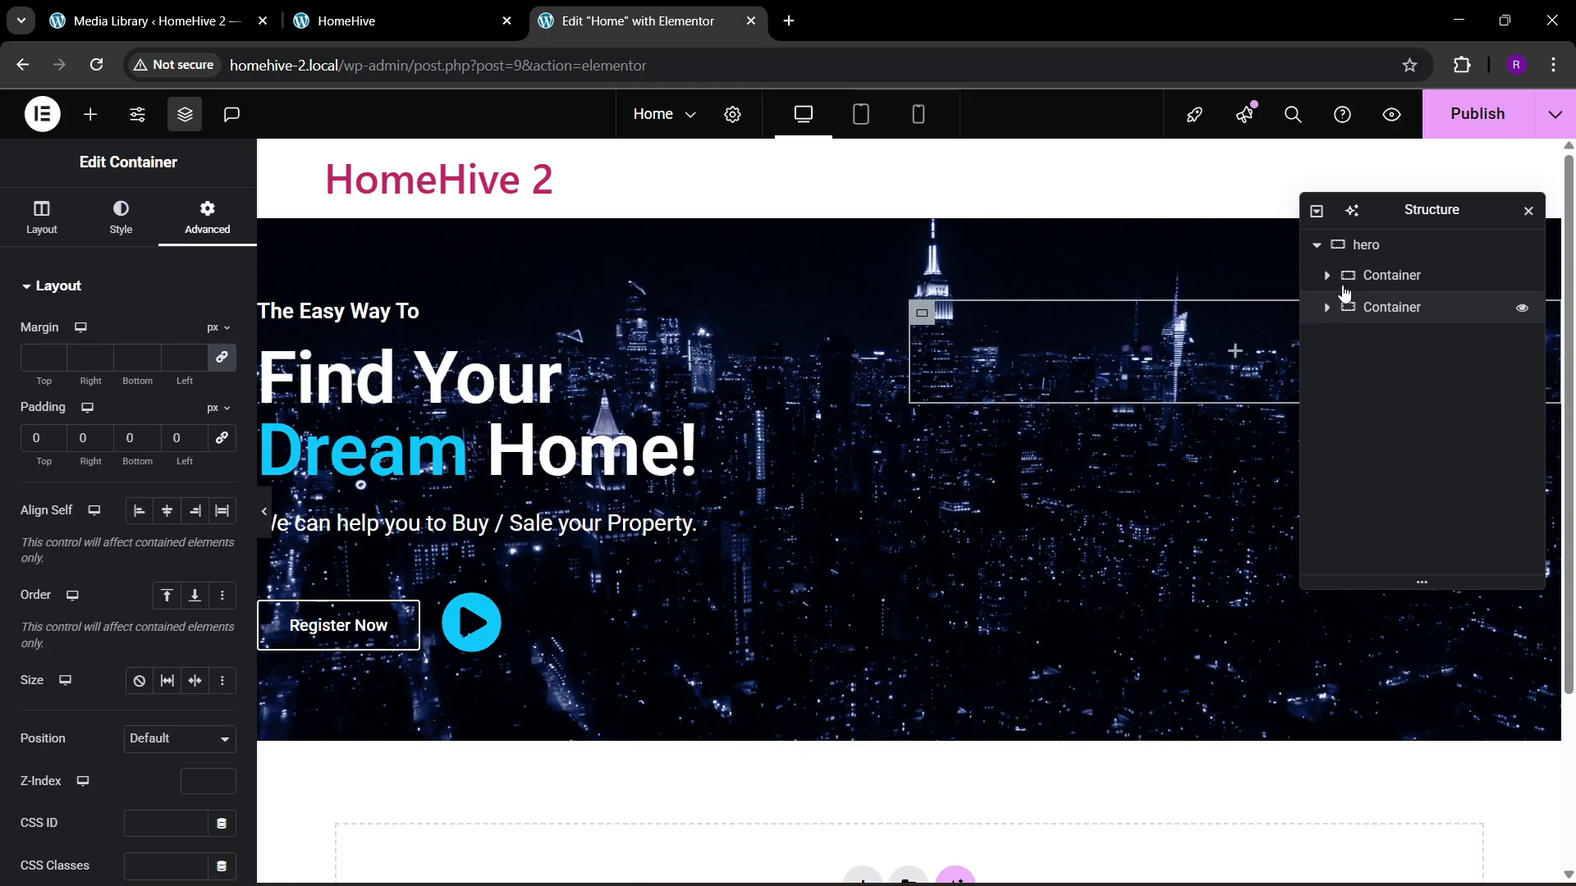
click(1379, 246)
scroll(51, 281, down, 2)
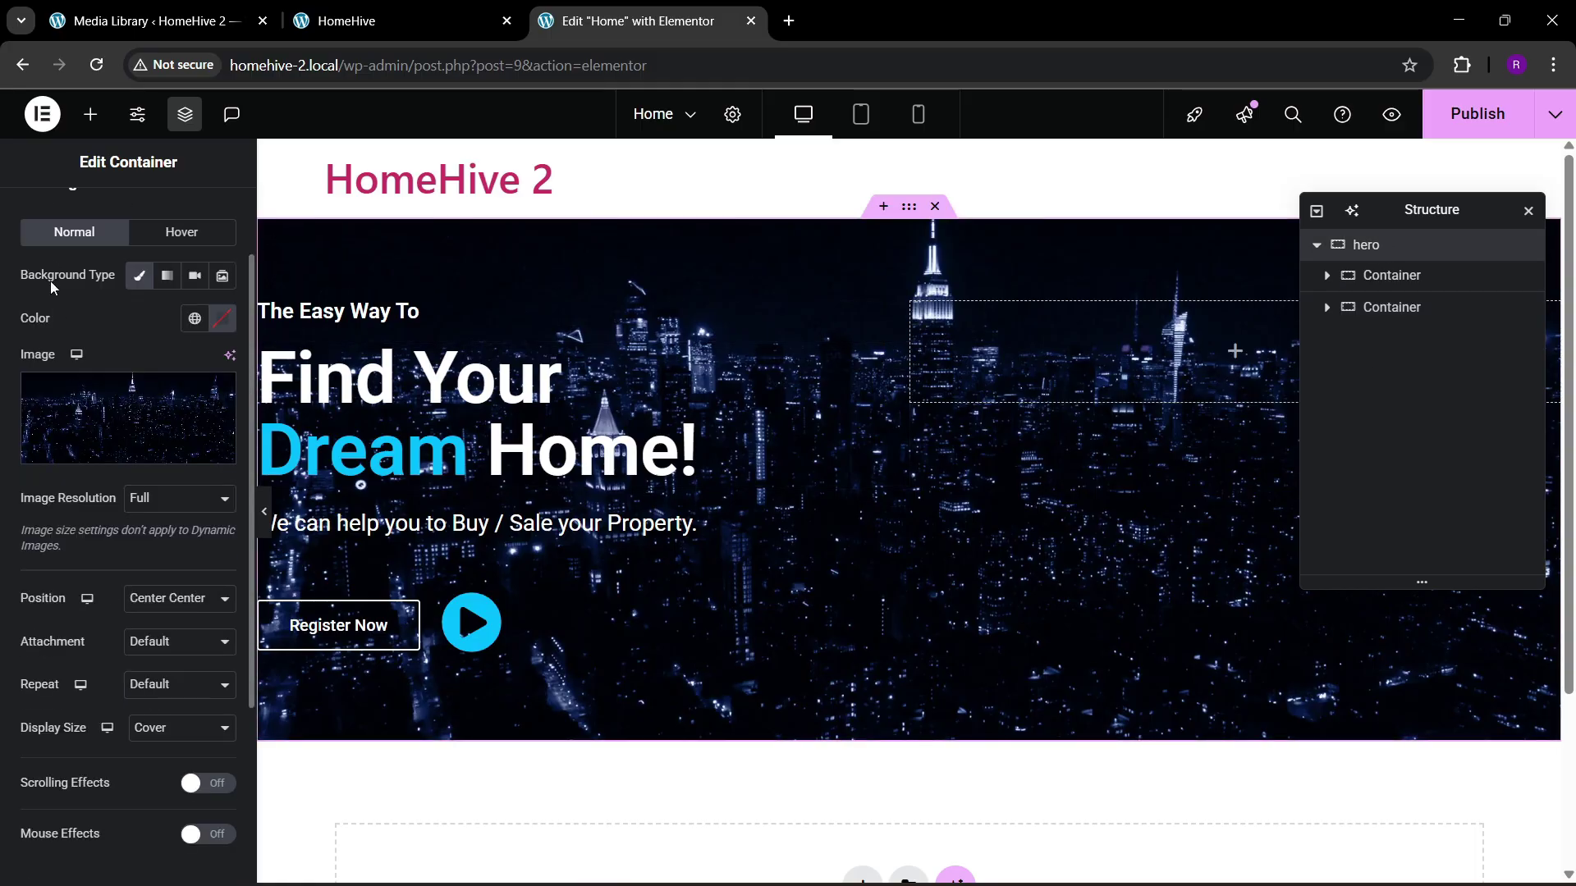
scroll(51, 281, up, 2)
click(45, 238)
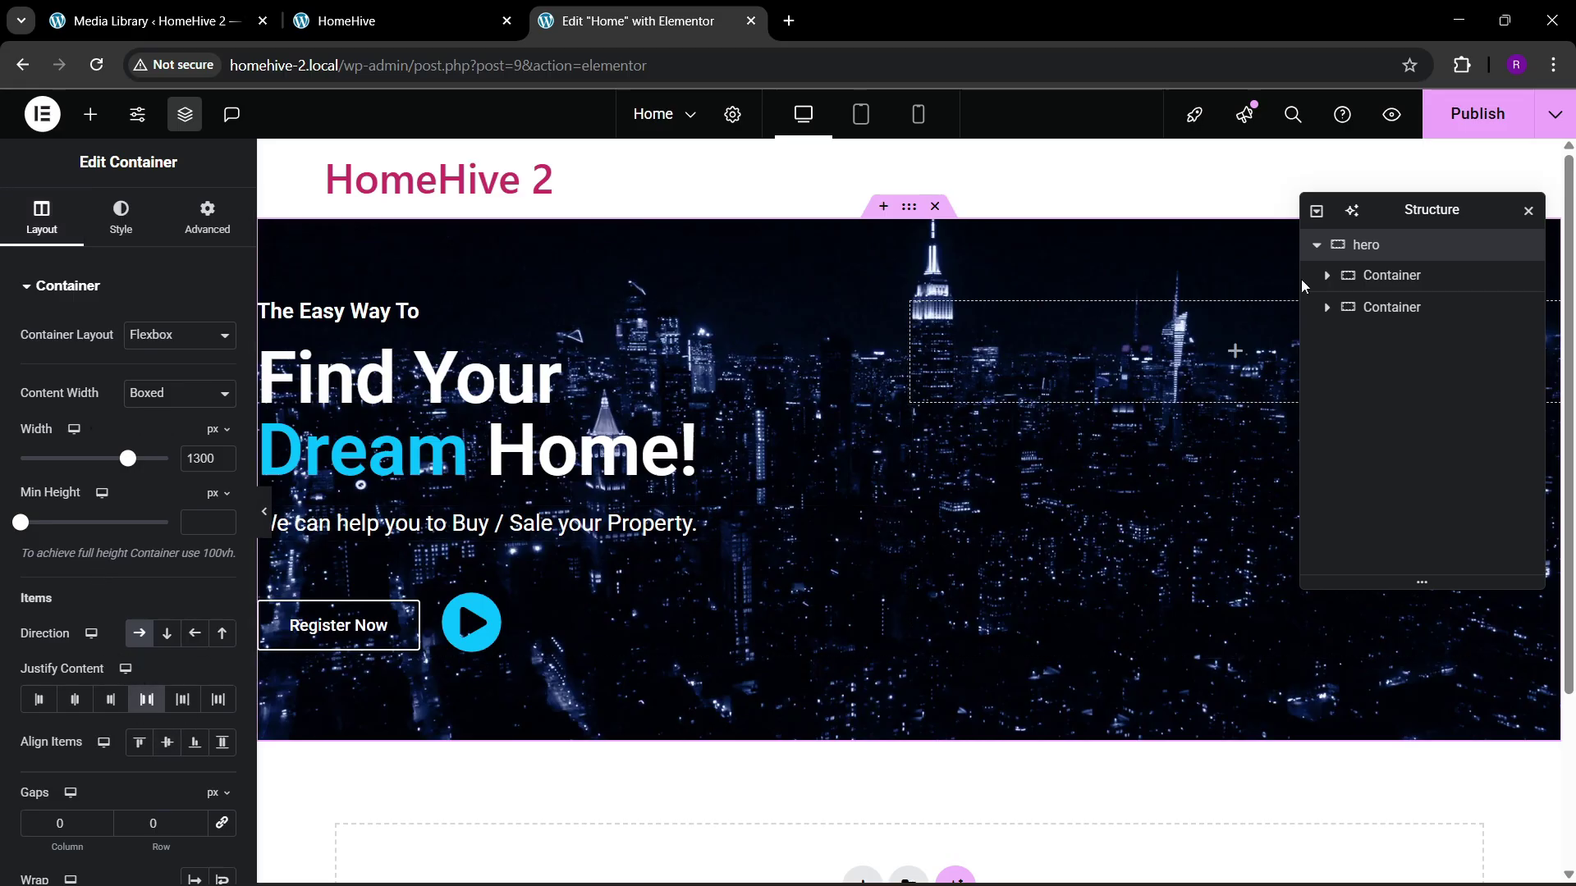
click(1376, 279)
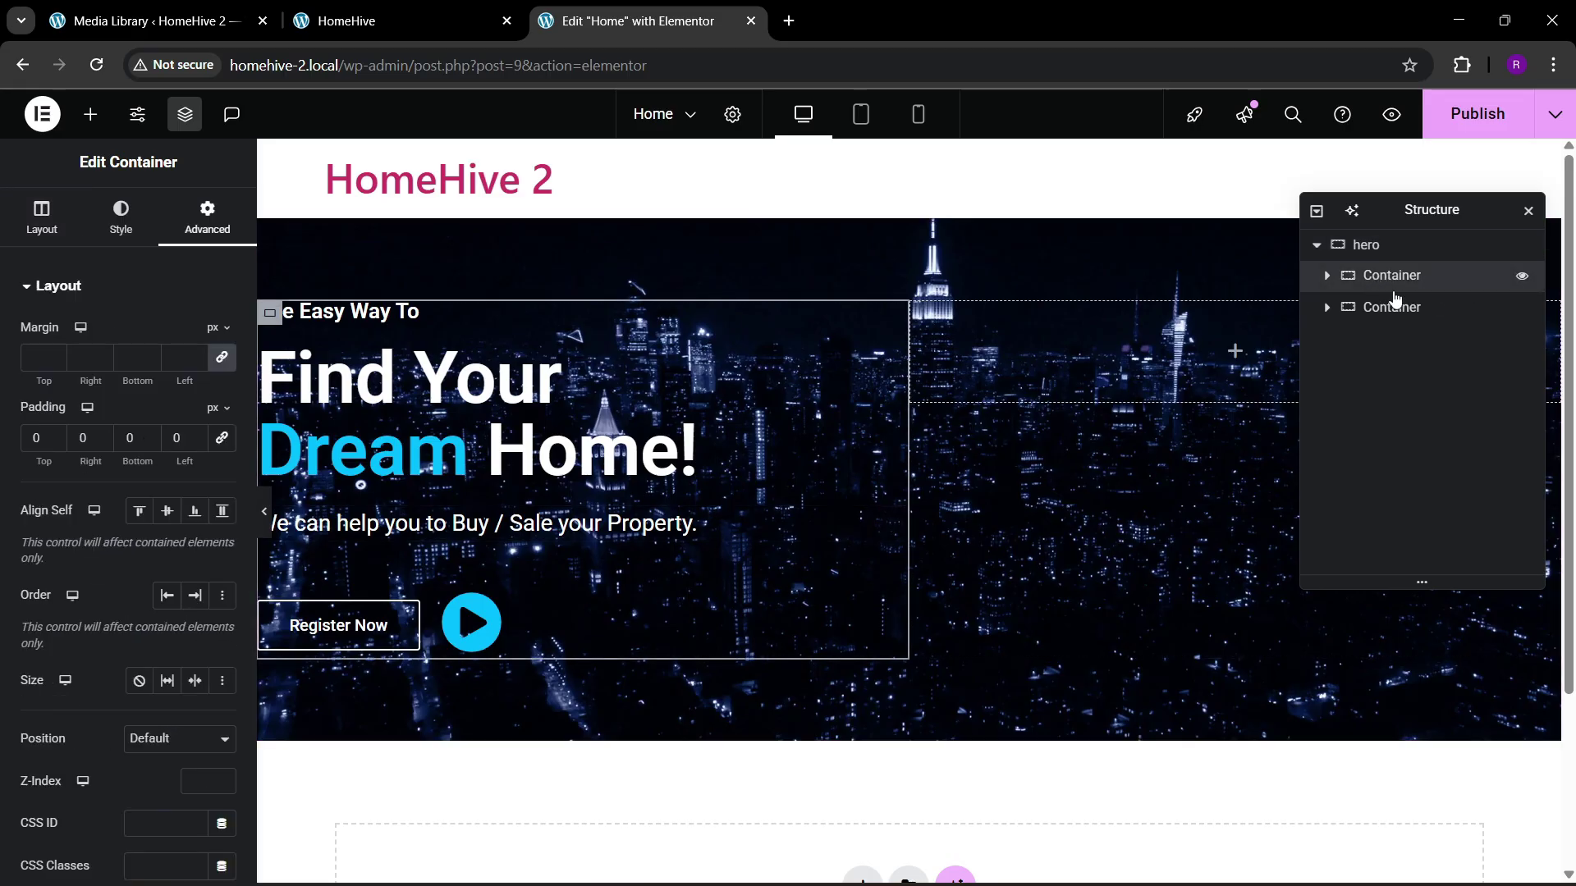
click(1392, 306)
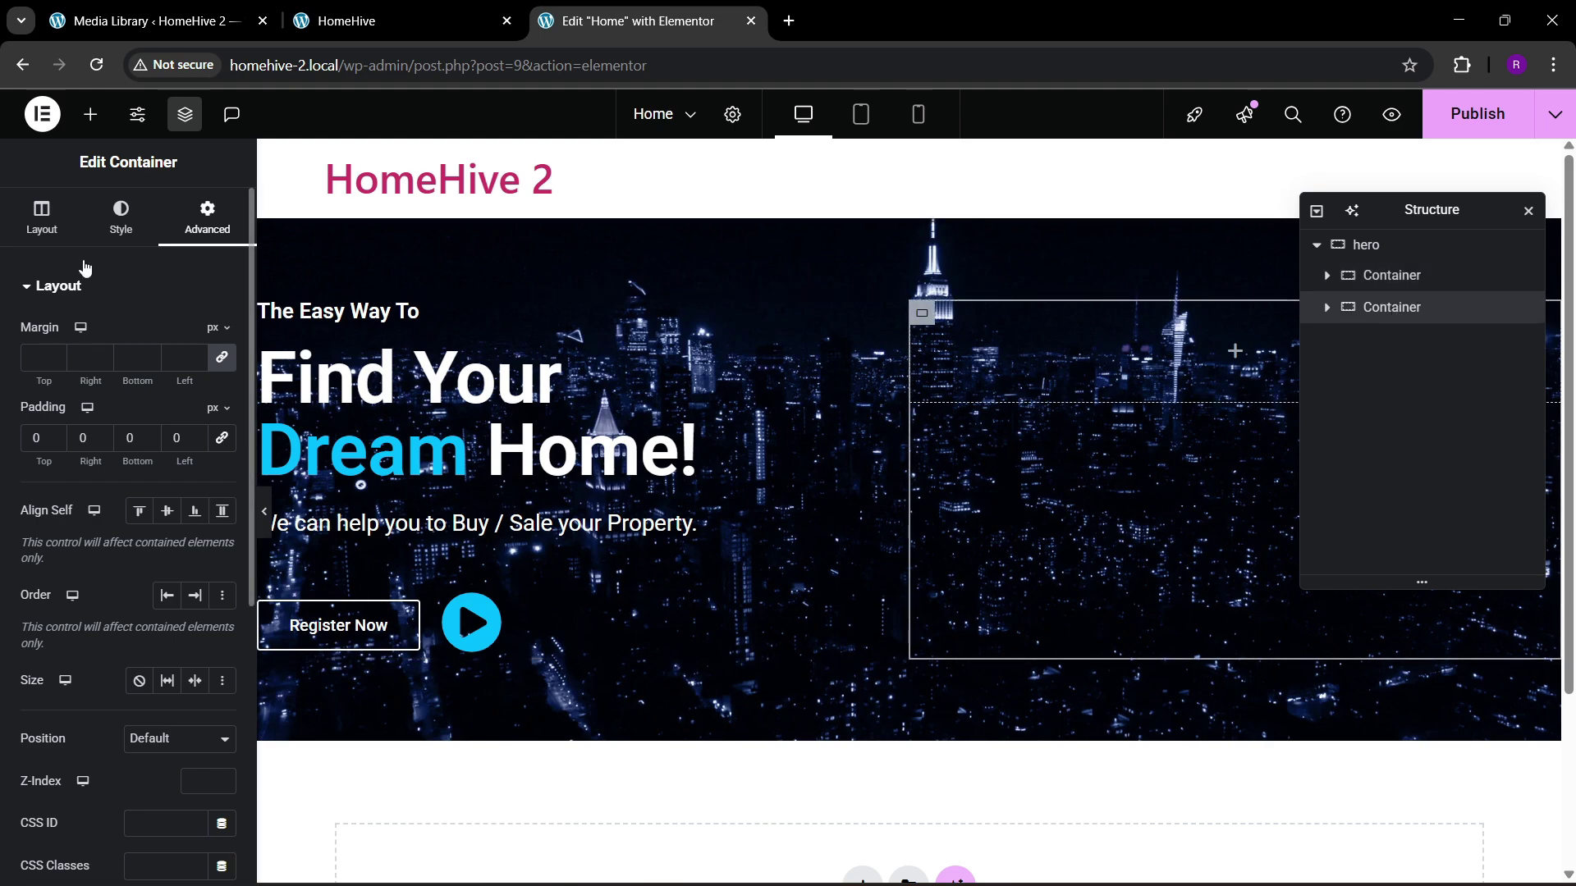
click(55, 225)
scroll(86, 525, down, 1)
click(75, 597)
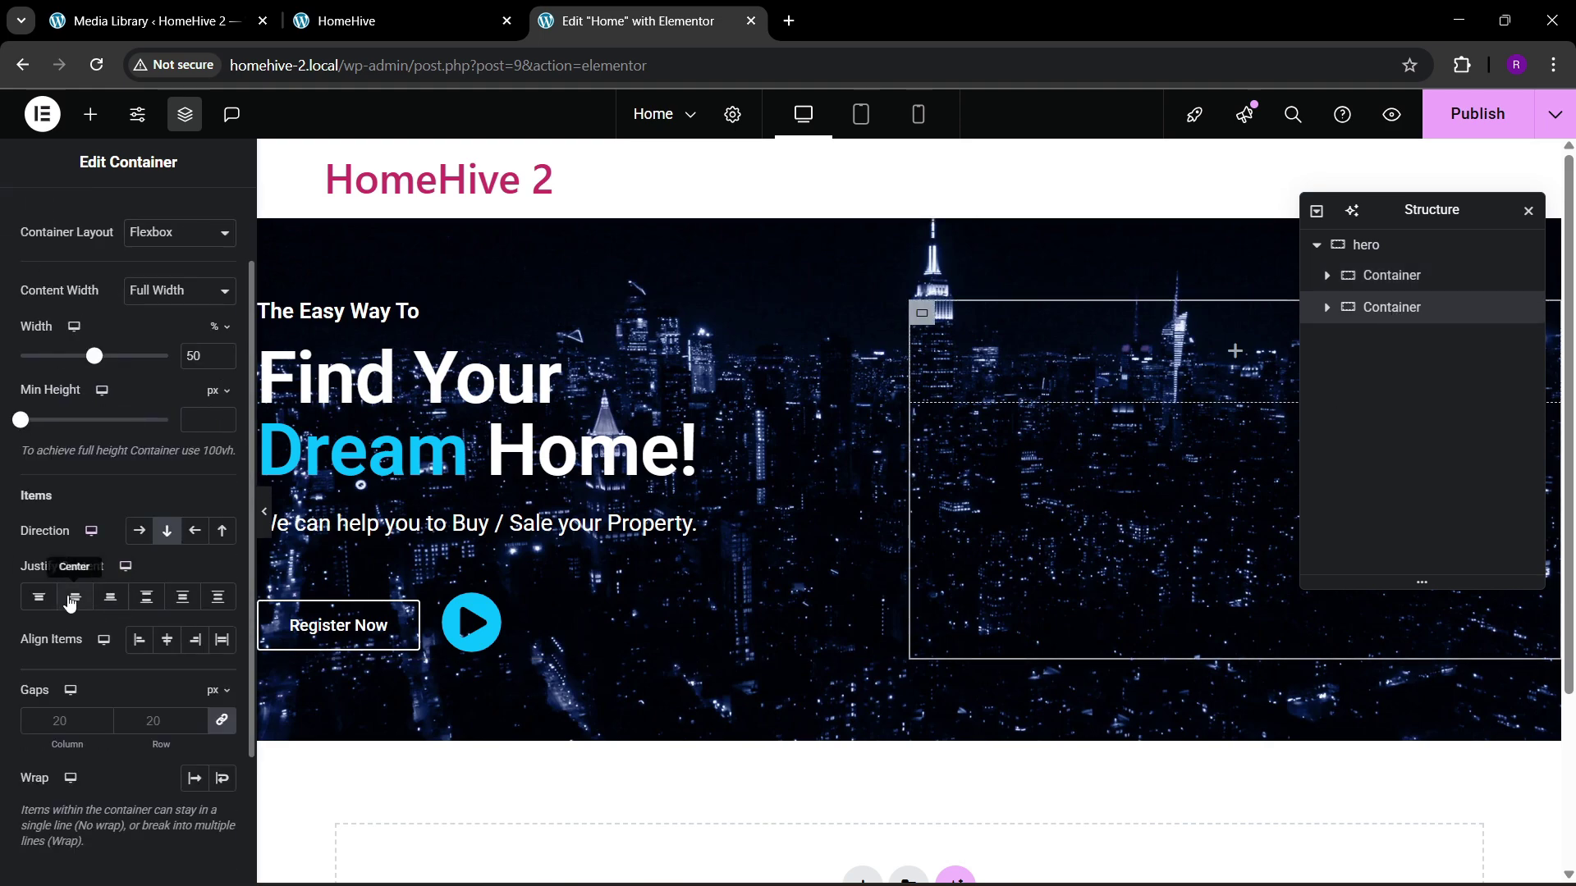
click(168, 640)
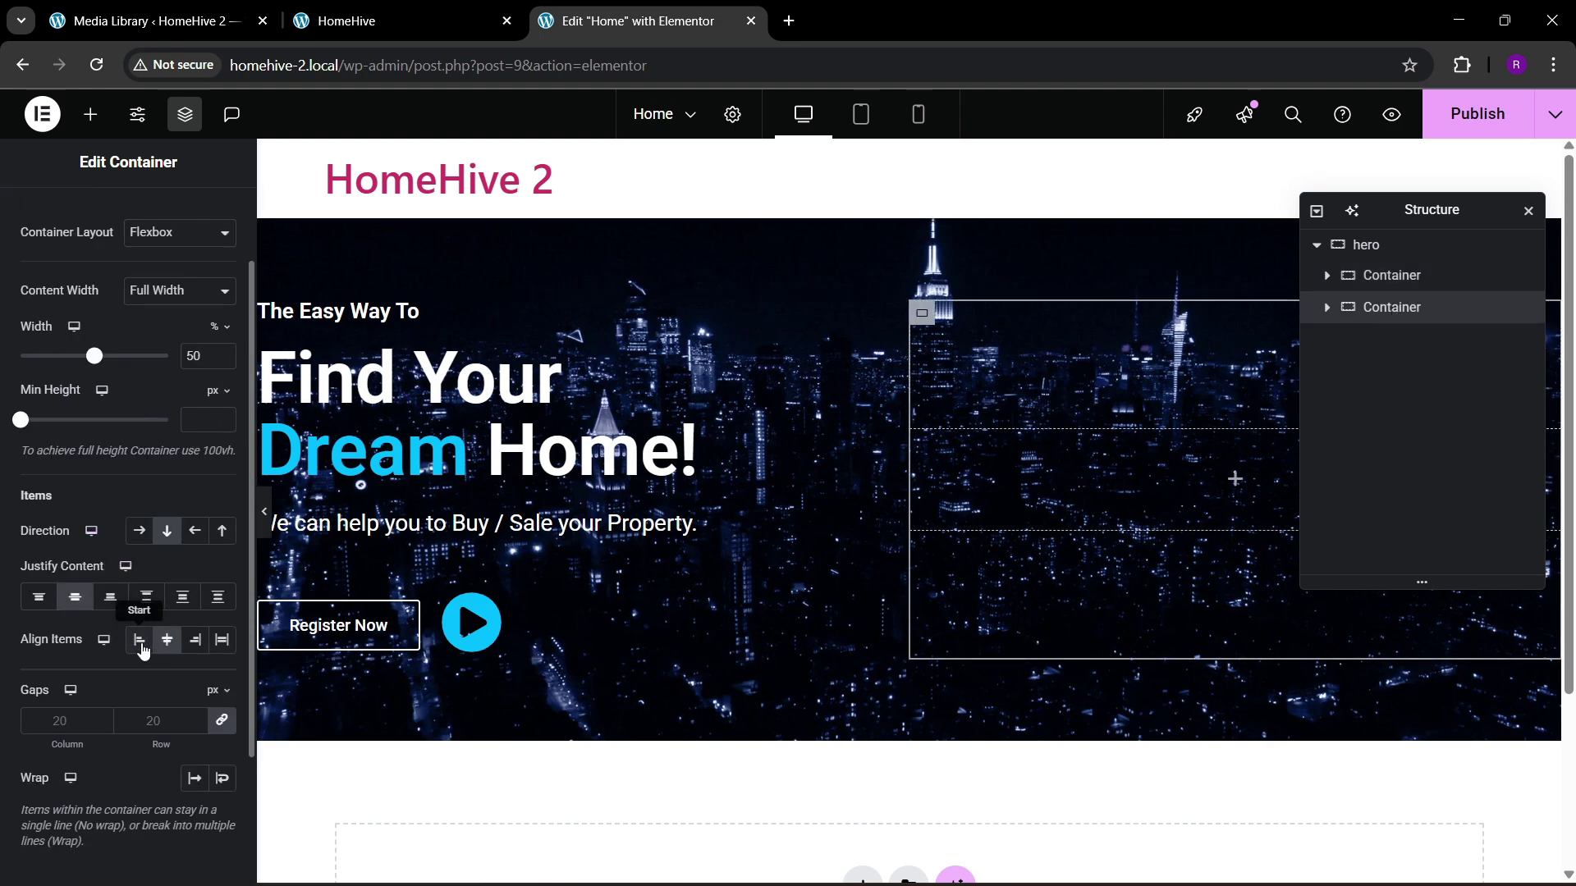
Step: Give the form box container a solid white background color
click(922, 440)
click(121, 219)
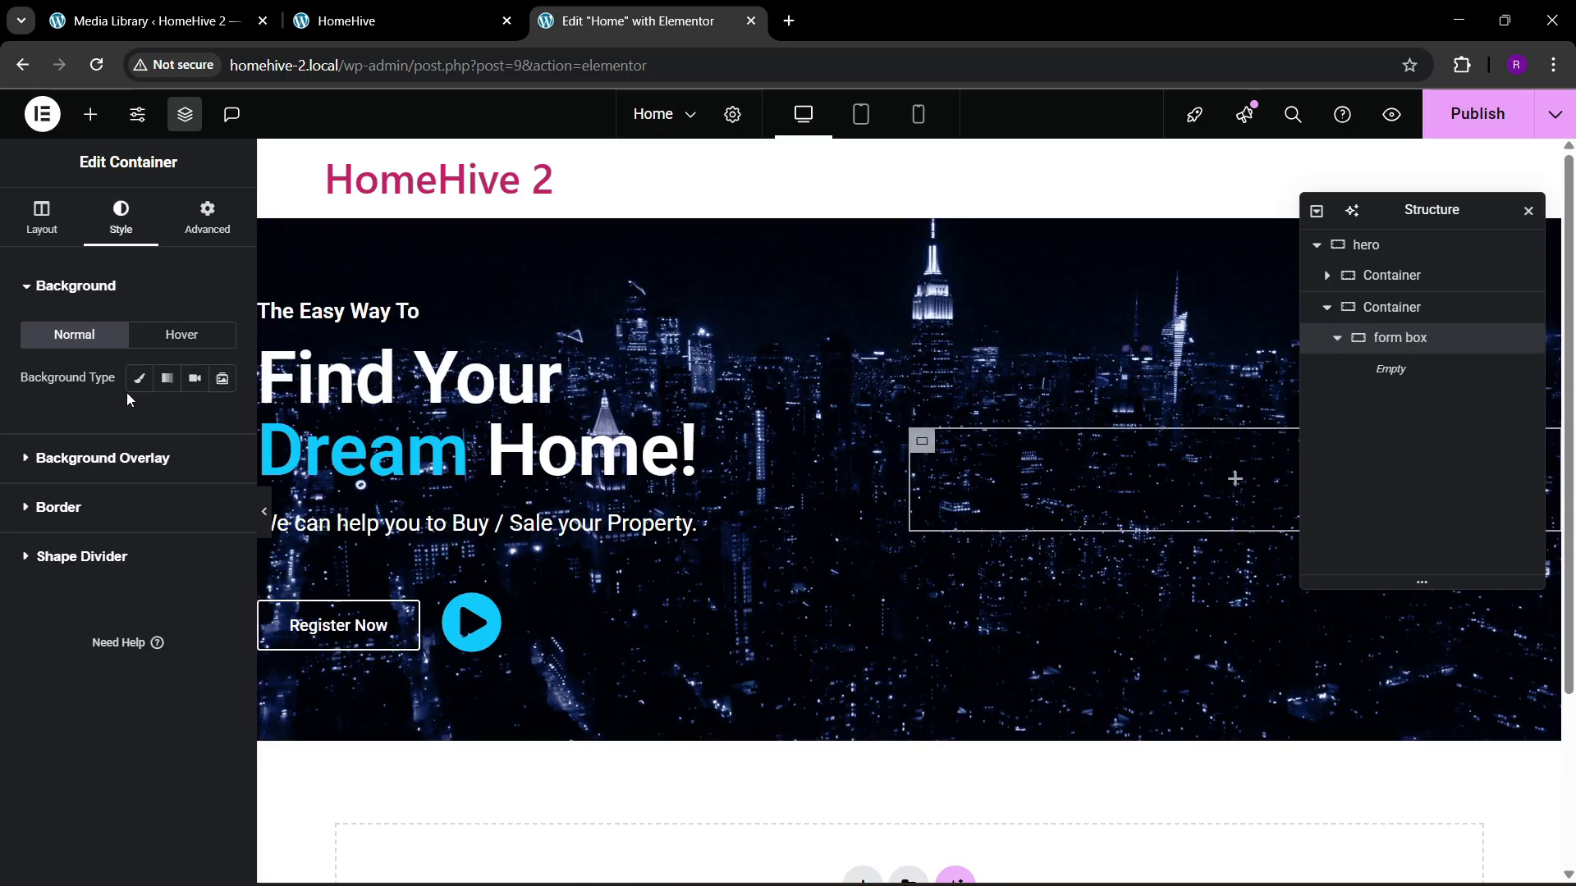
click(139, 378)
click(222, 421)
click(48, 427)
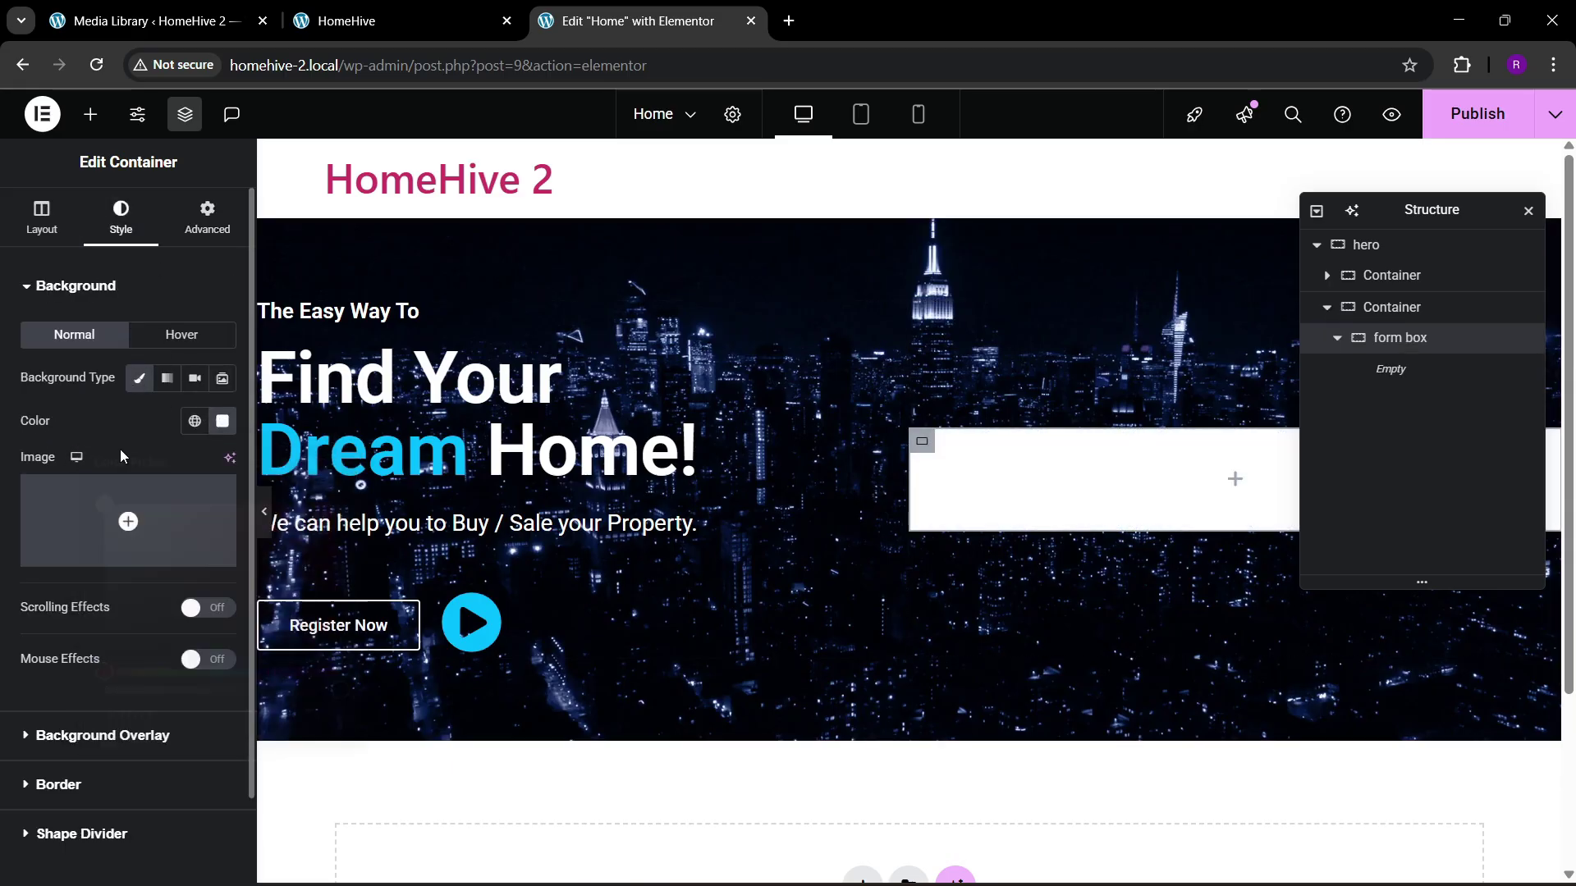
Step: Round the form box's corners with a 20 px border radius and add inner padding
scroll(91, 468, down, 2)
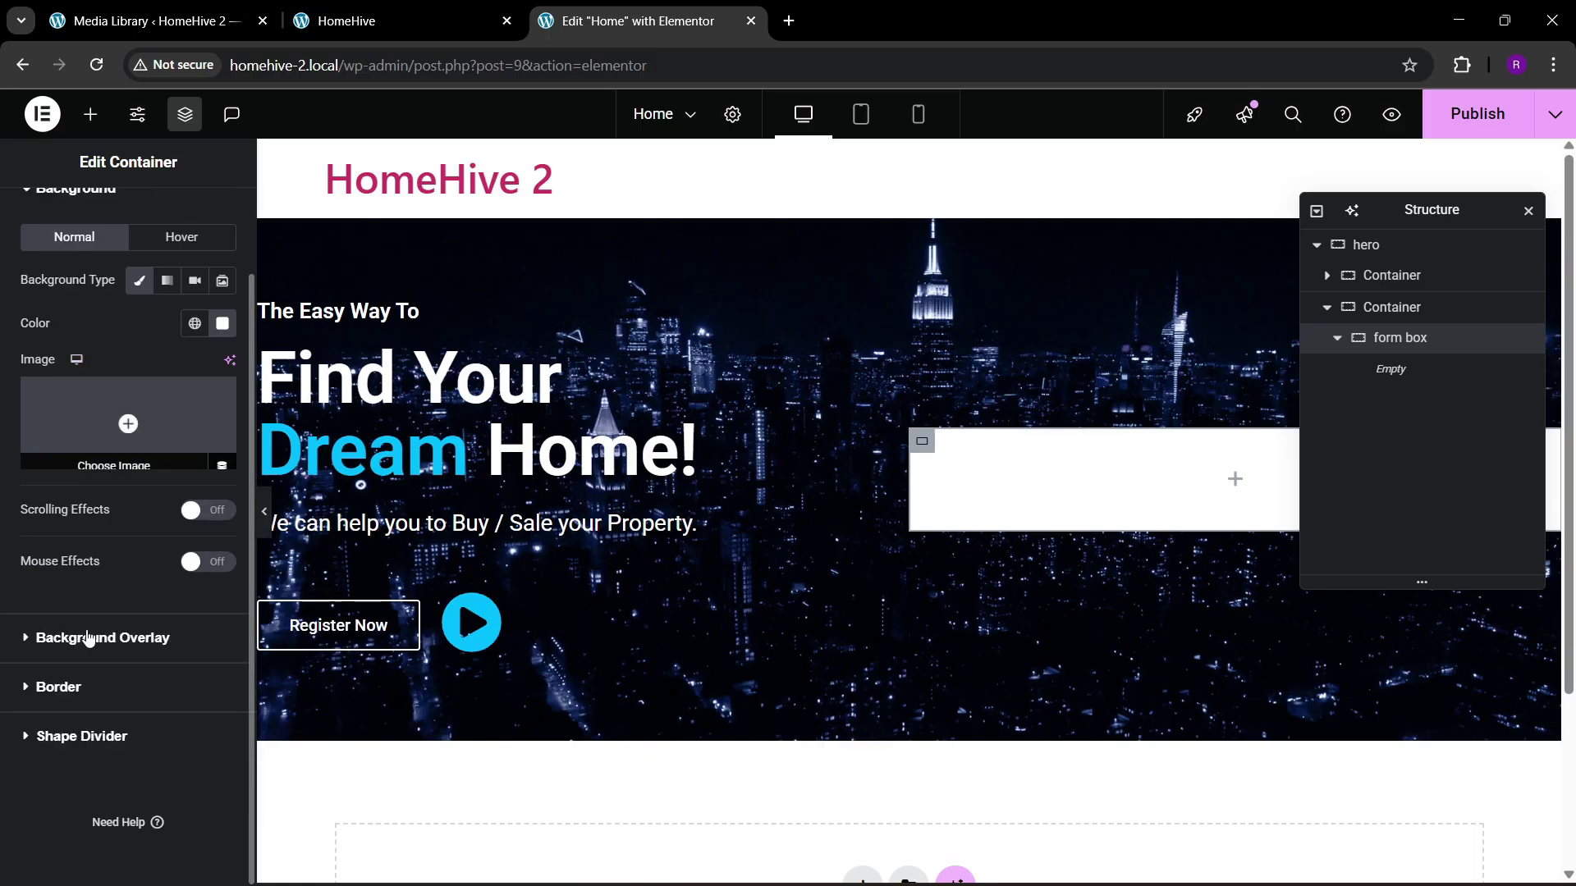
click(86, 688)
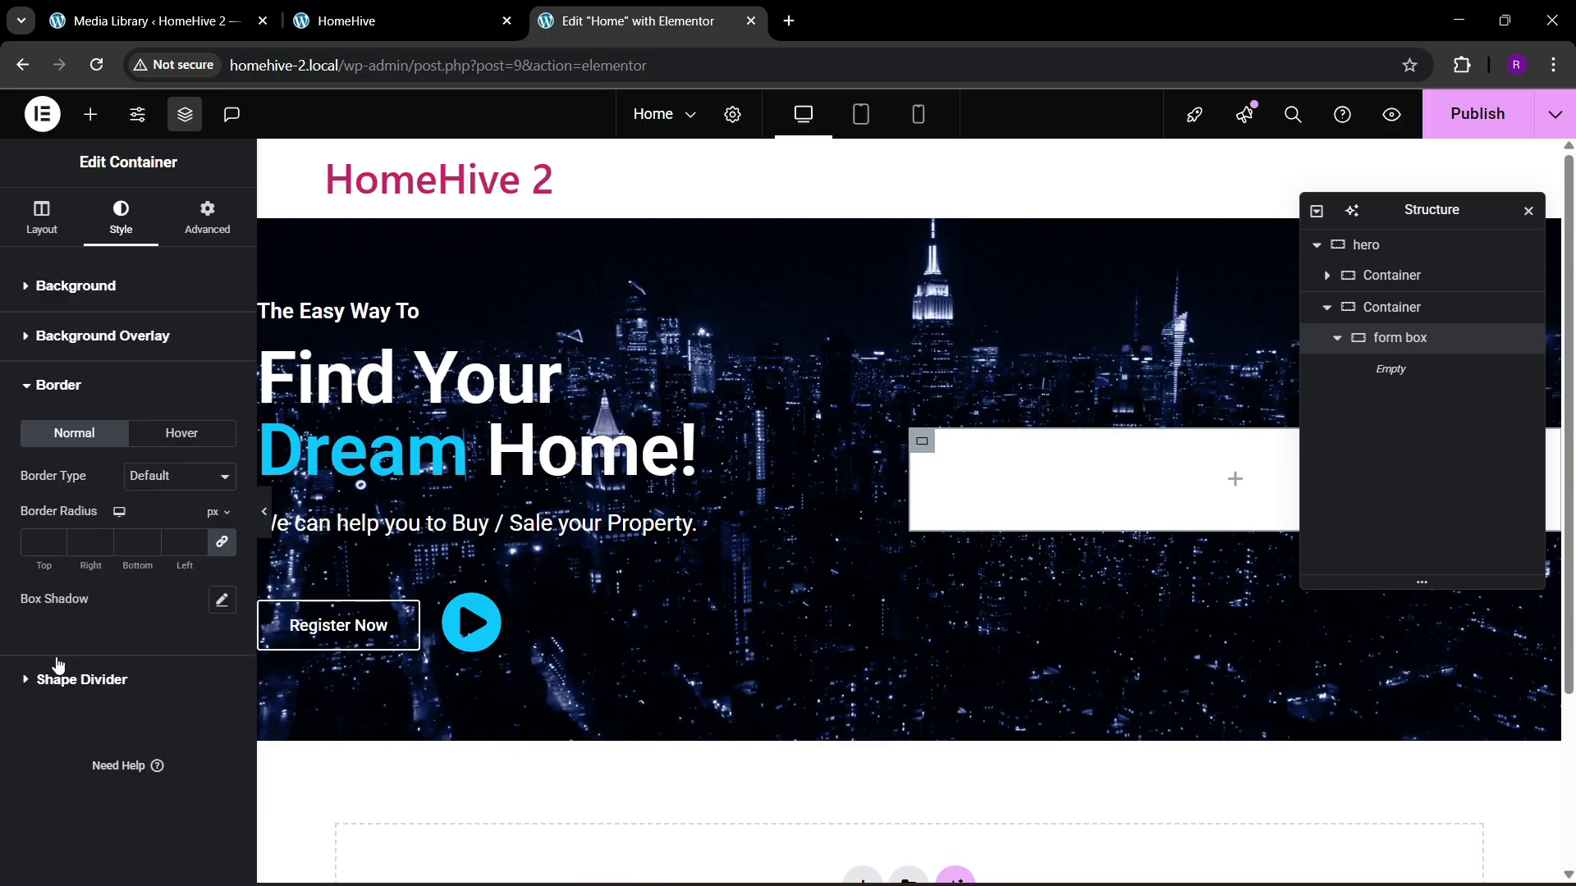
click(51, 553)
text(20)
click(207, 219)
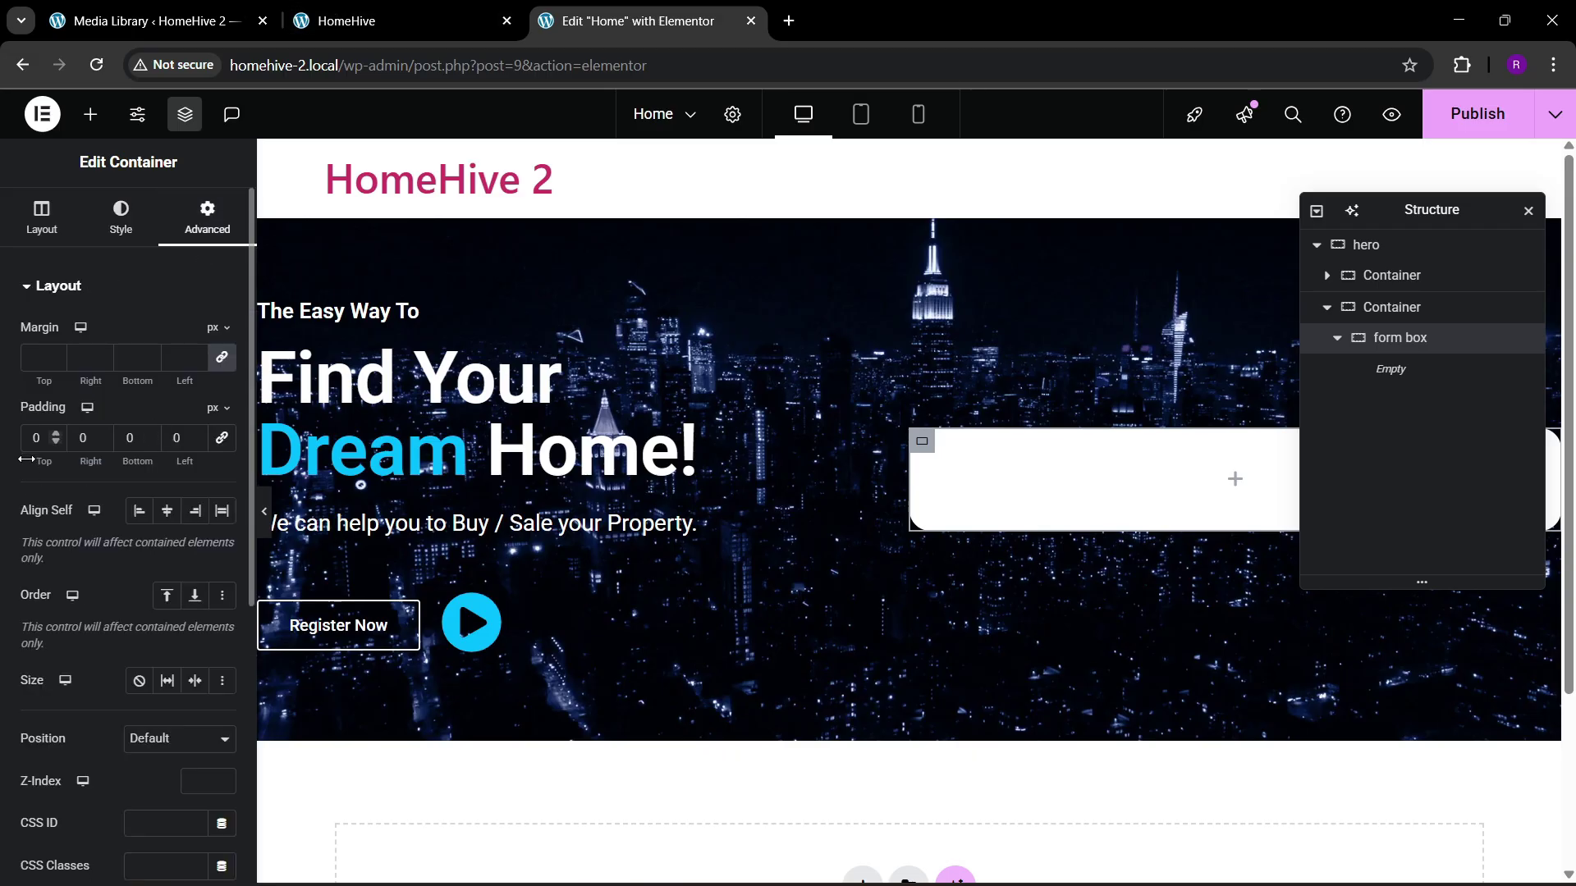
Step: Add a heading inside the form box and title it "Find Your Perfect Fit!" using the text from the reference page
click(90, 114)
drag(69, 542, 1149, 480)
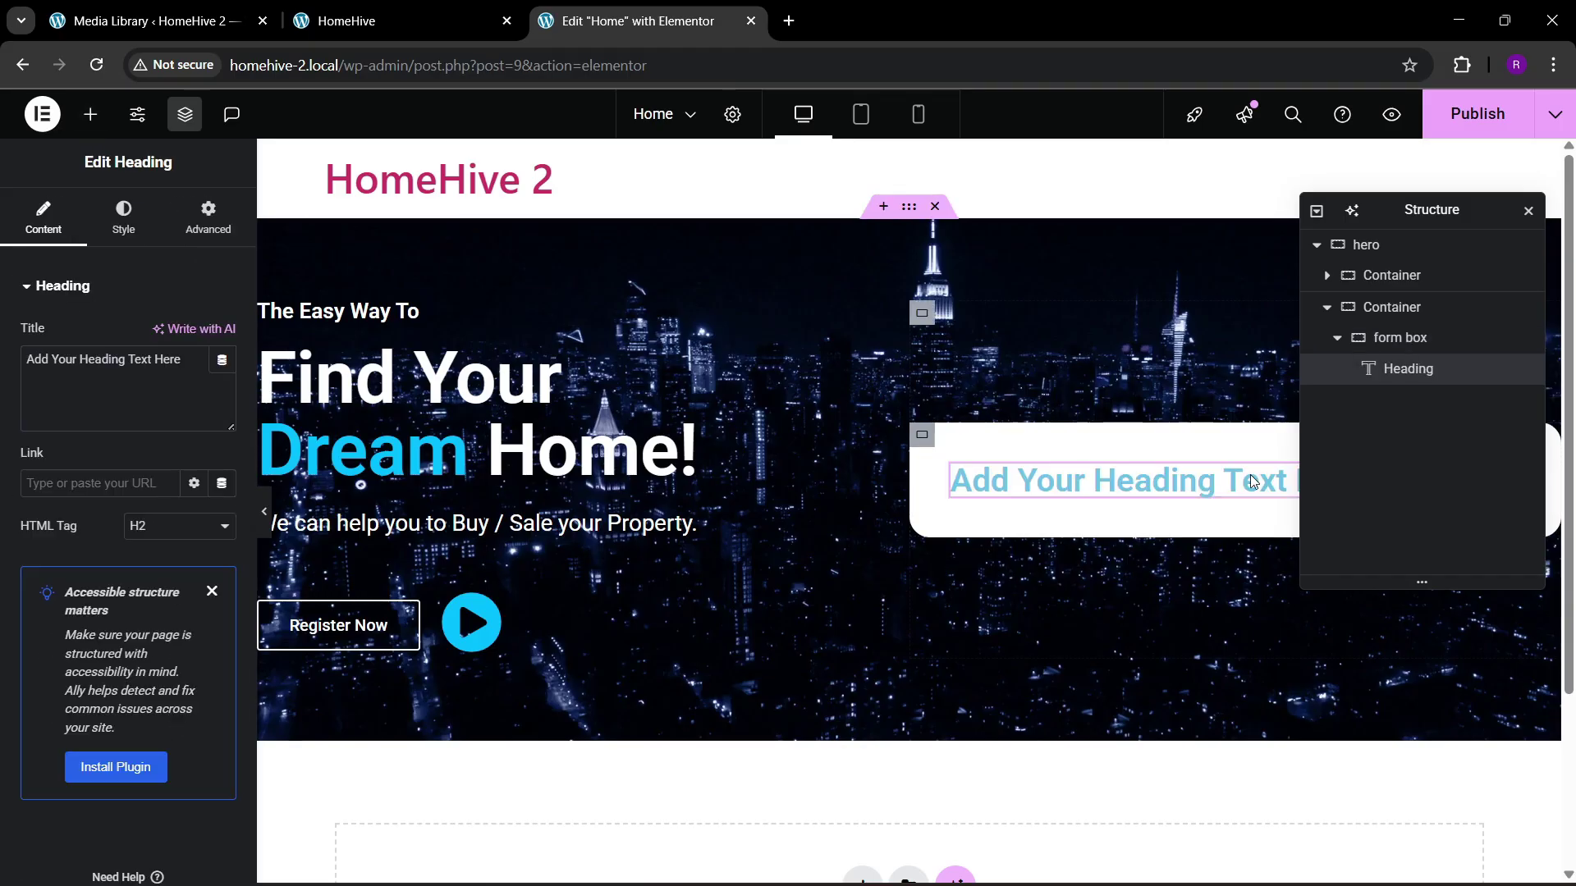
click(180, 17)
click(346, 20)
click(1067, 398)
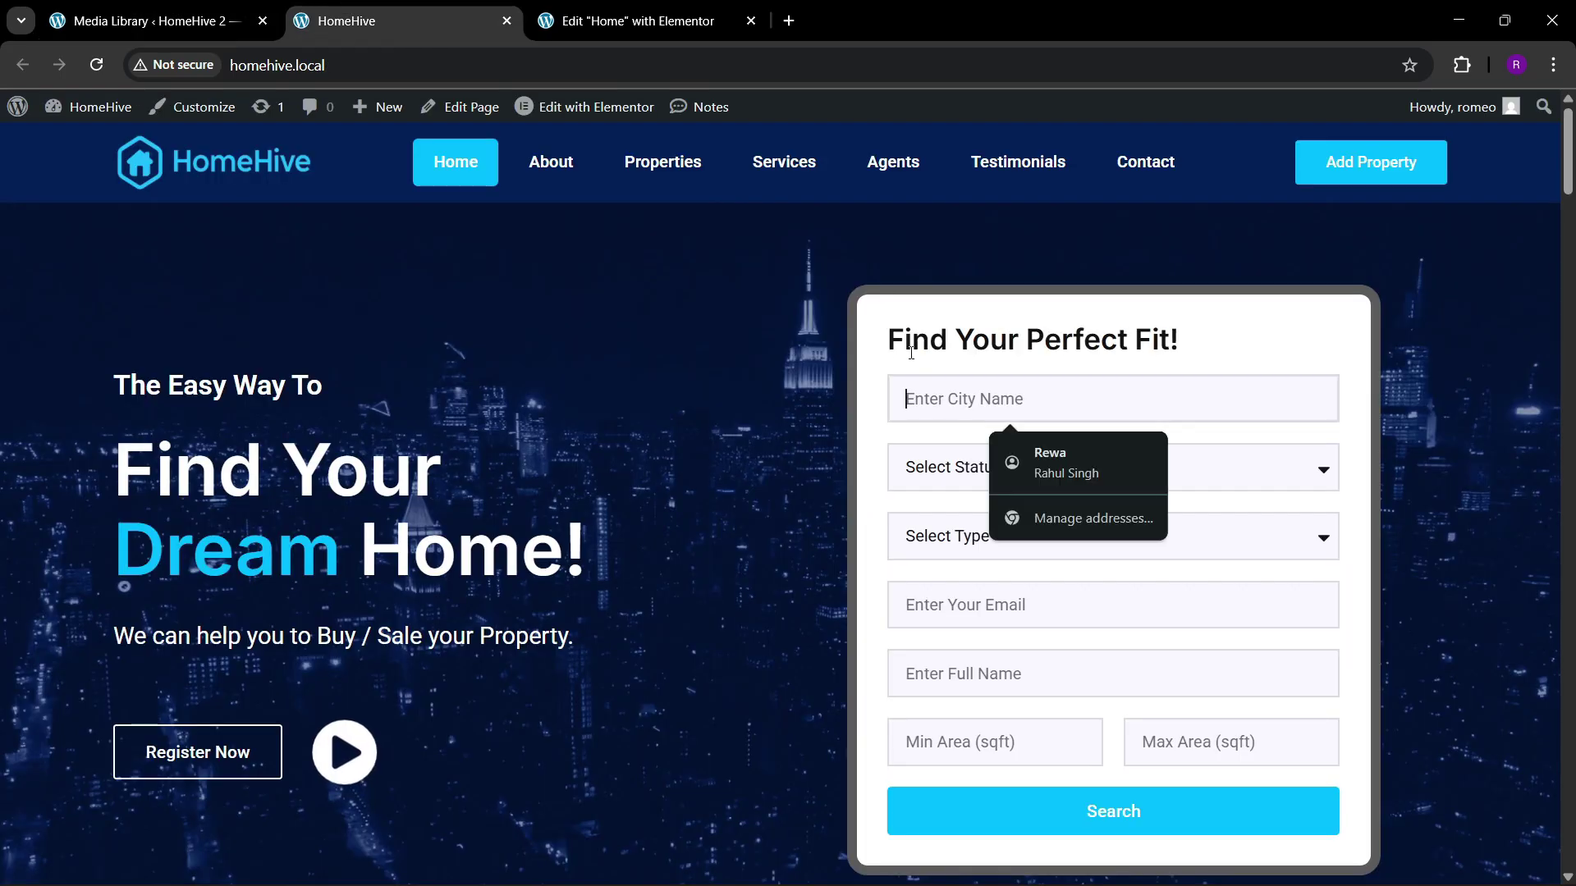
drag(889, 339, 1327, 354)
key(ctrl+c)
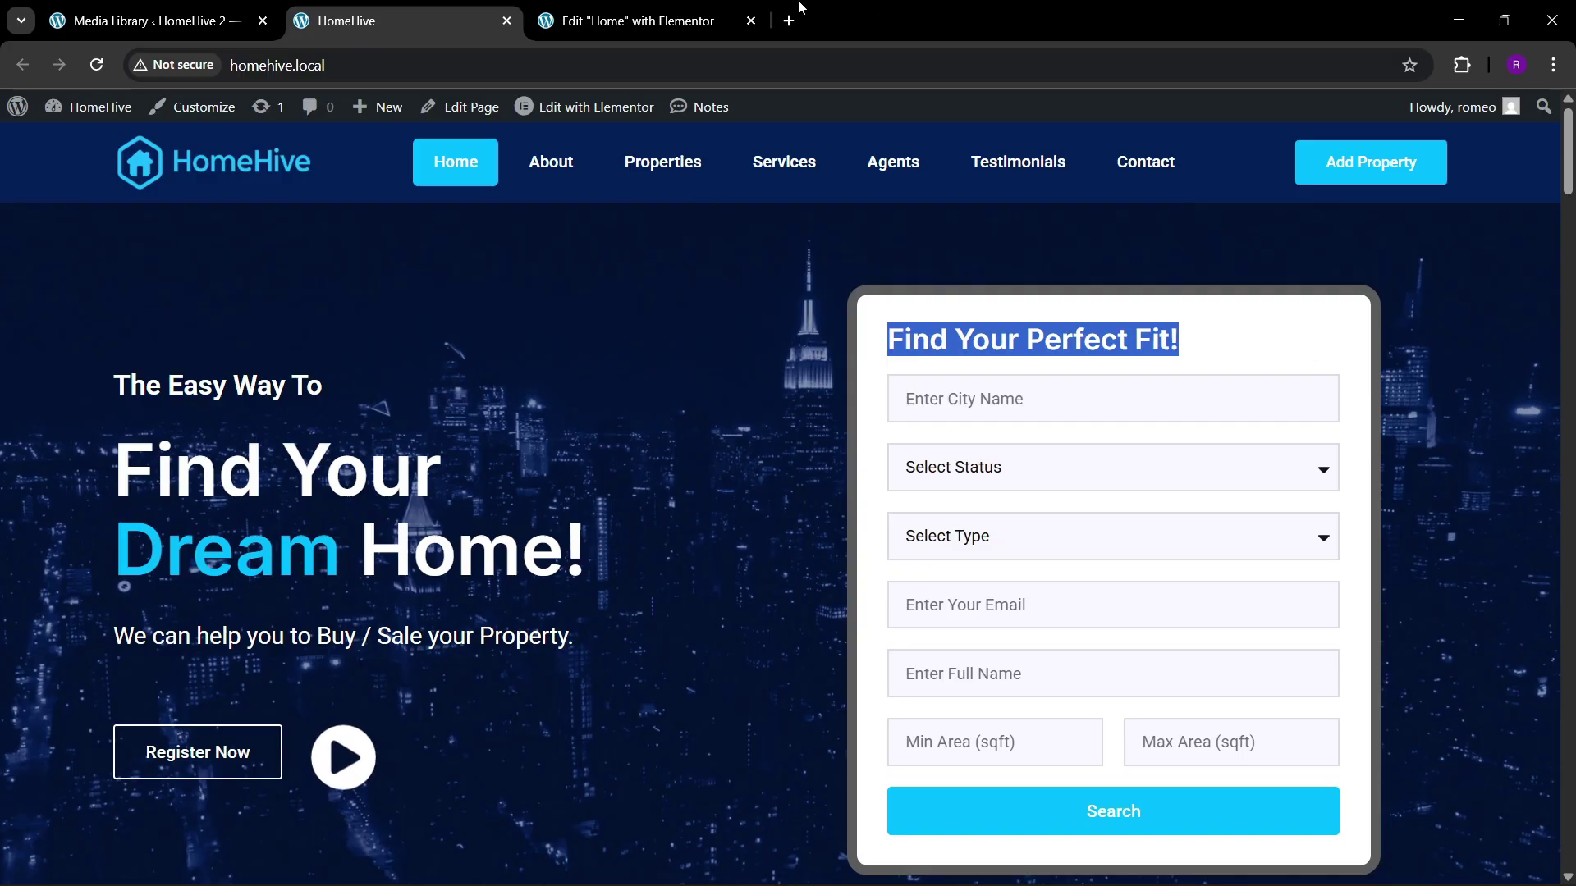
key(ctrl+Tab)
key(ctrl+a)
key(ctrl+v)
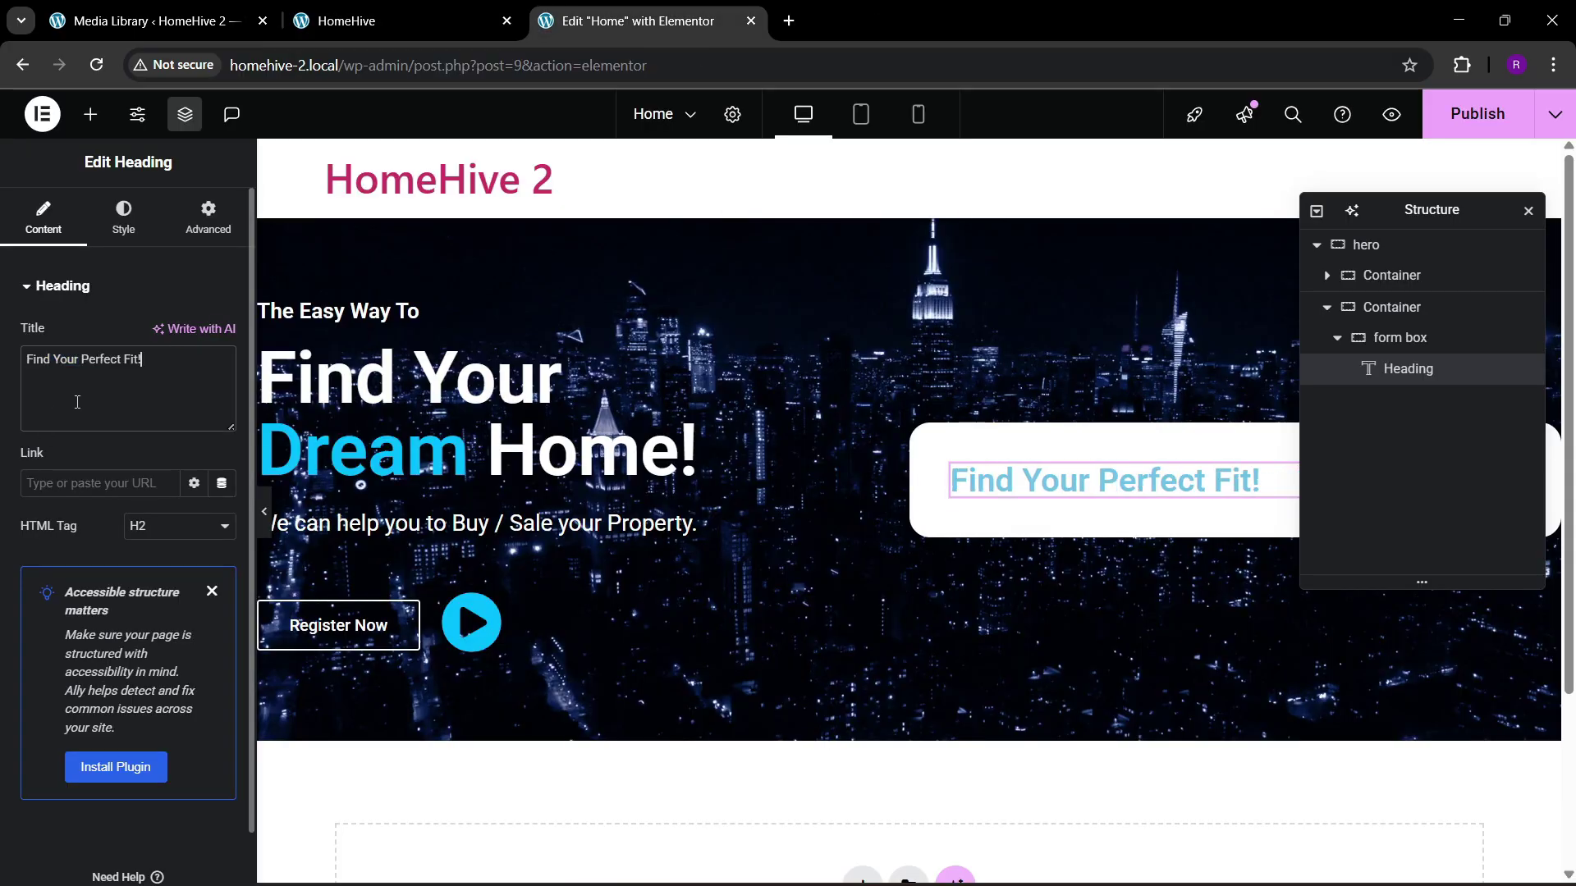
Step: Set the "Find Your Perfect Fit!" heading's text color to the global color theme black
click(151, 240)
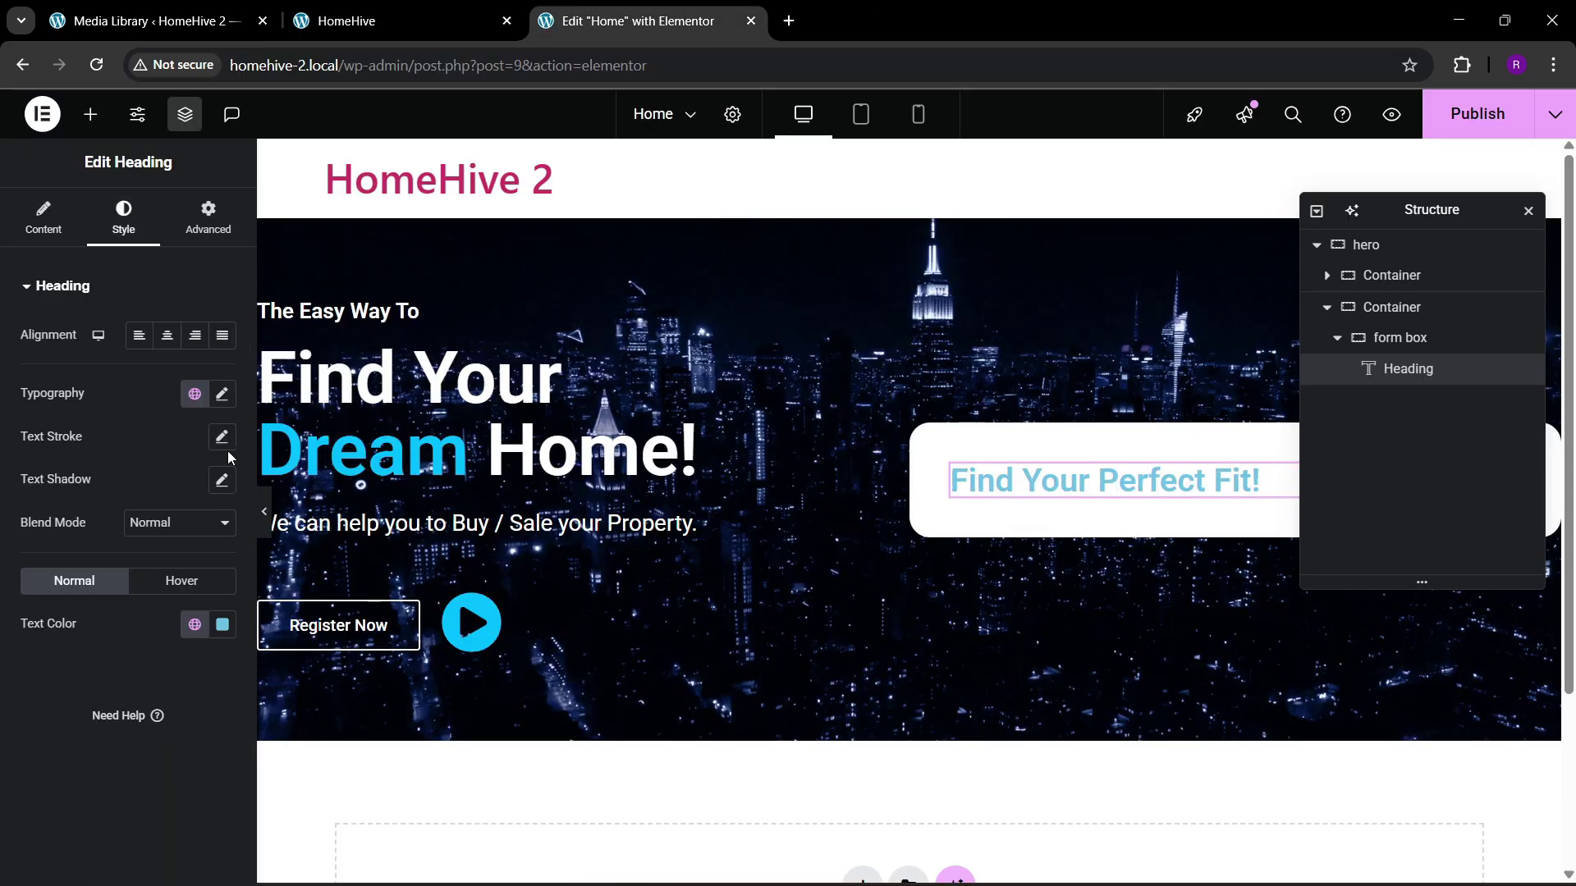
click(221, 625)
drag(217, 451, 105, 531)
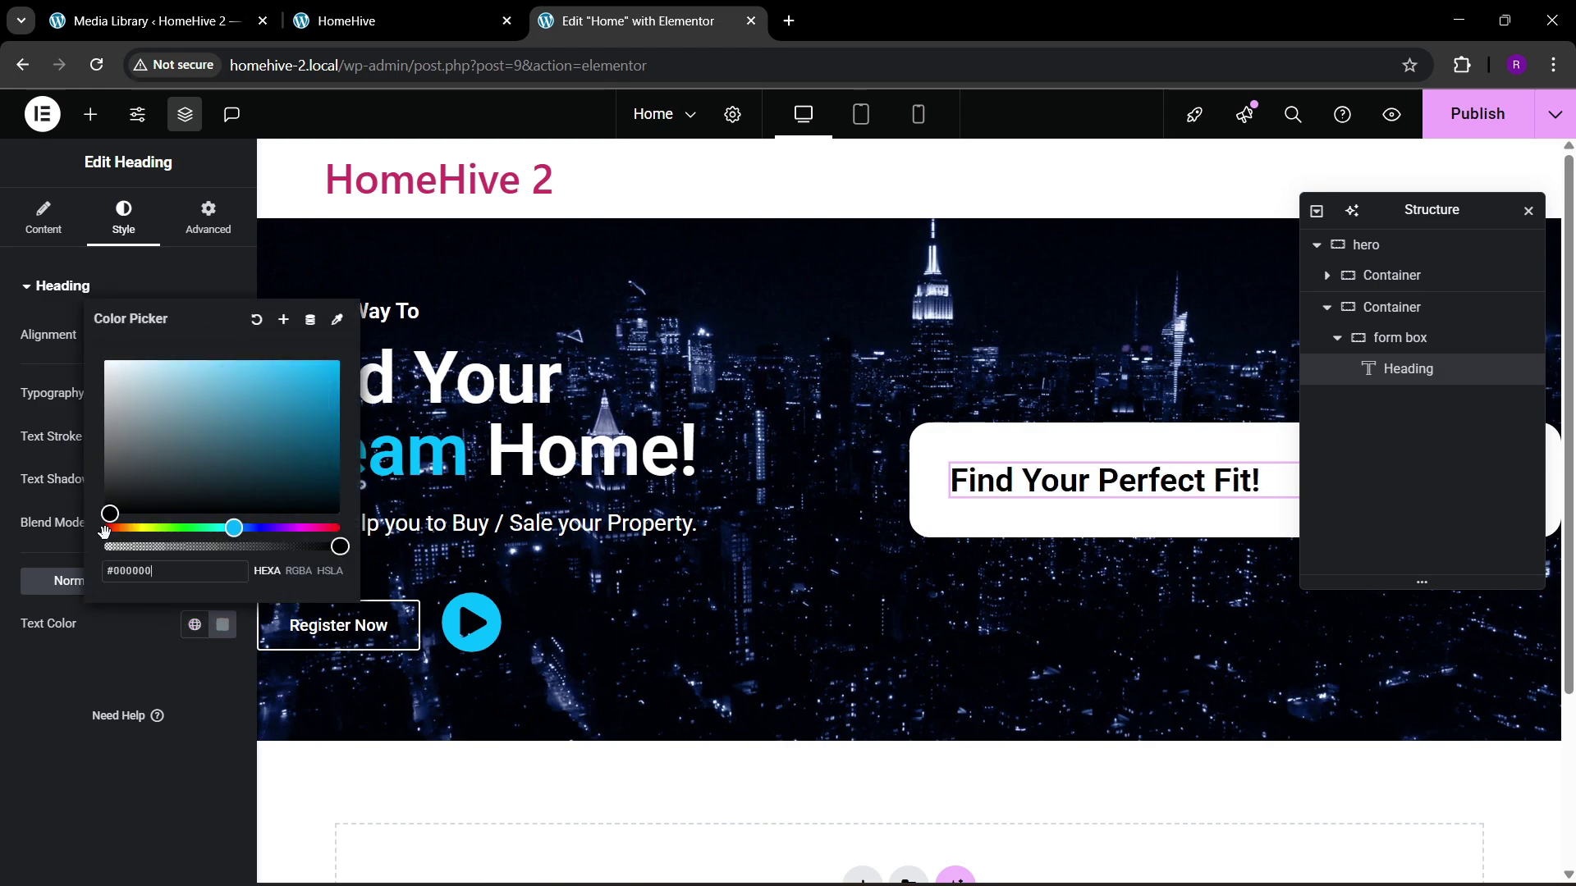
click(69, 672)
click(194, 624)
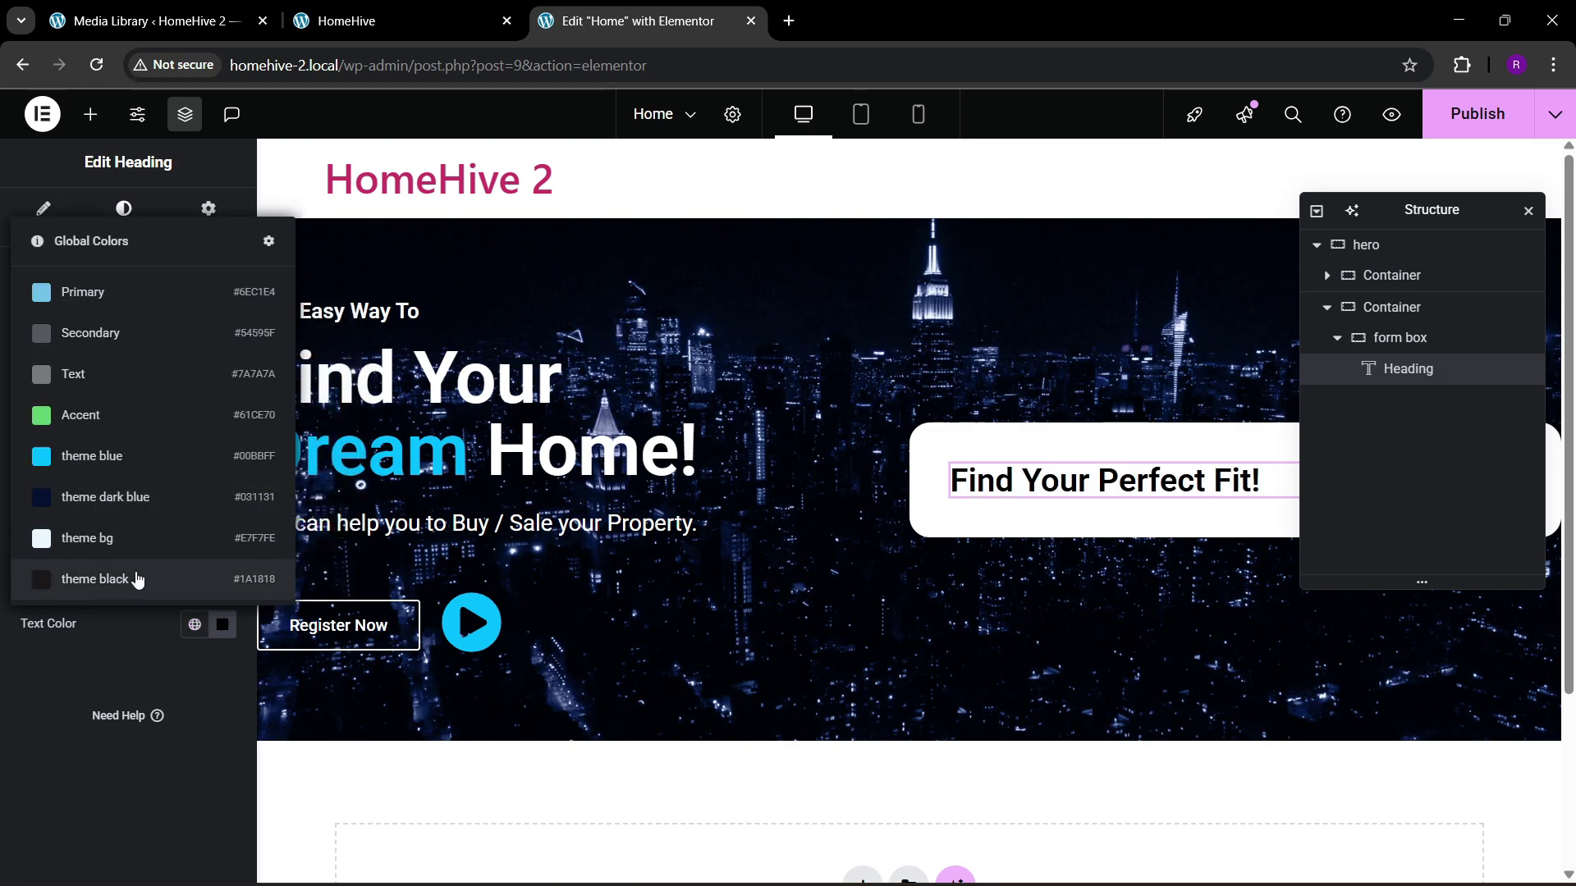
click(137, 580)
Step: Set the "Find Your Perfect Fit!" heading's font size to 27 px and compare it with the reference page
click(222, 394)
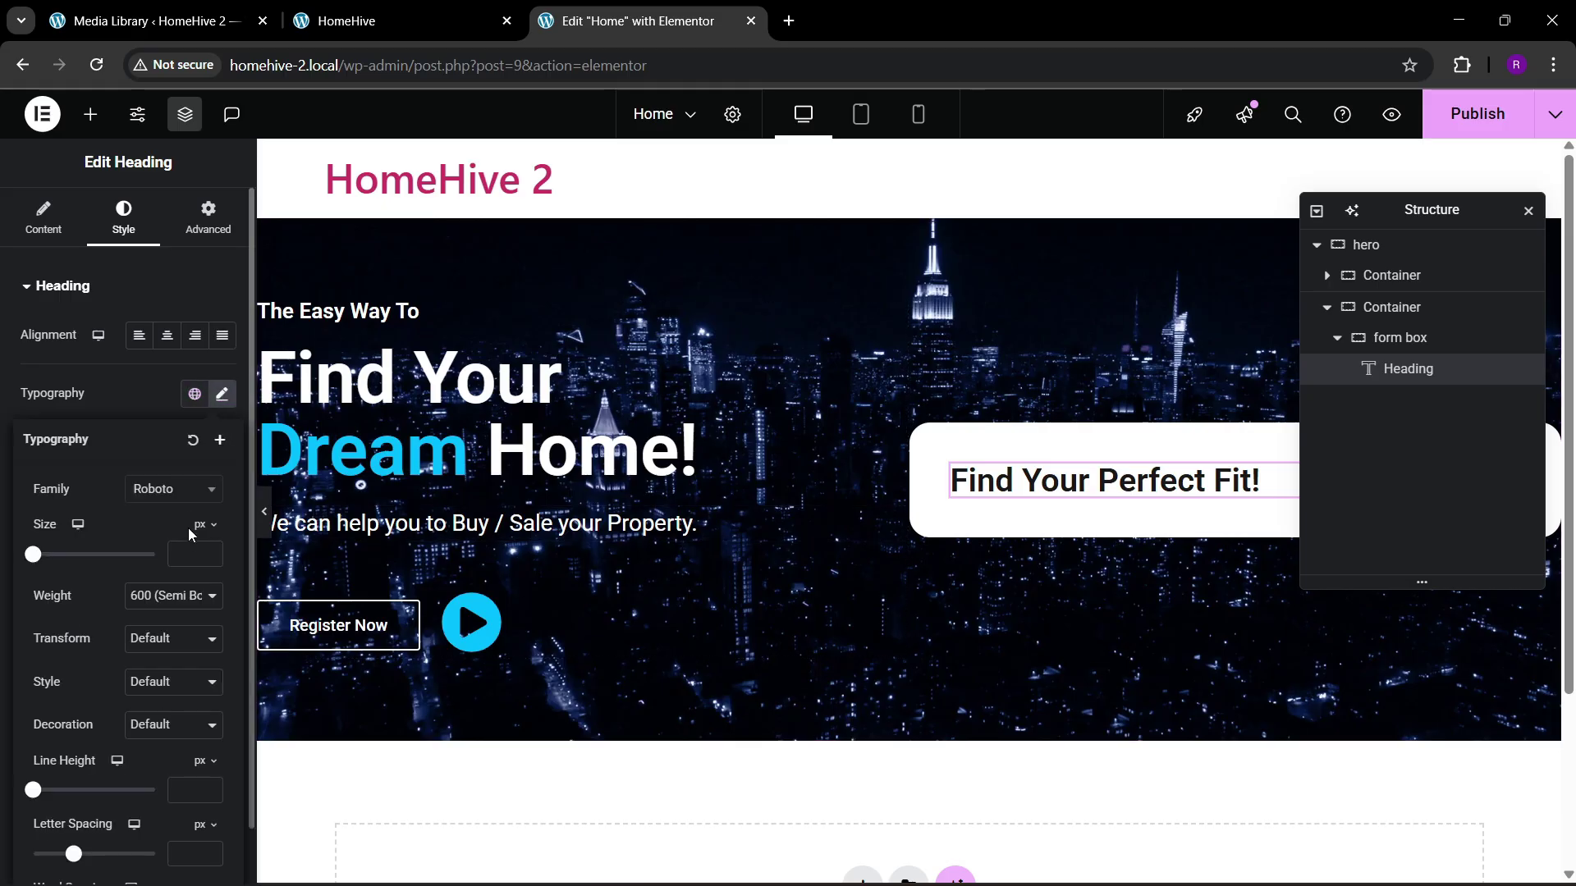
click(211, 555)
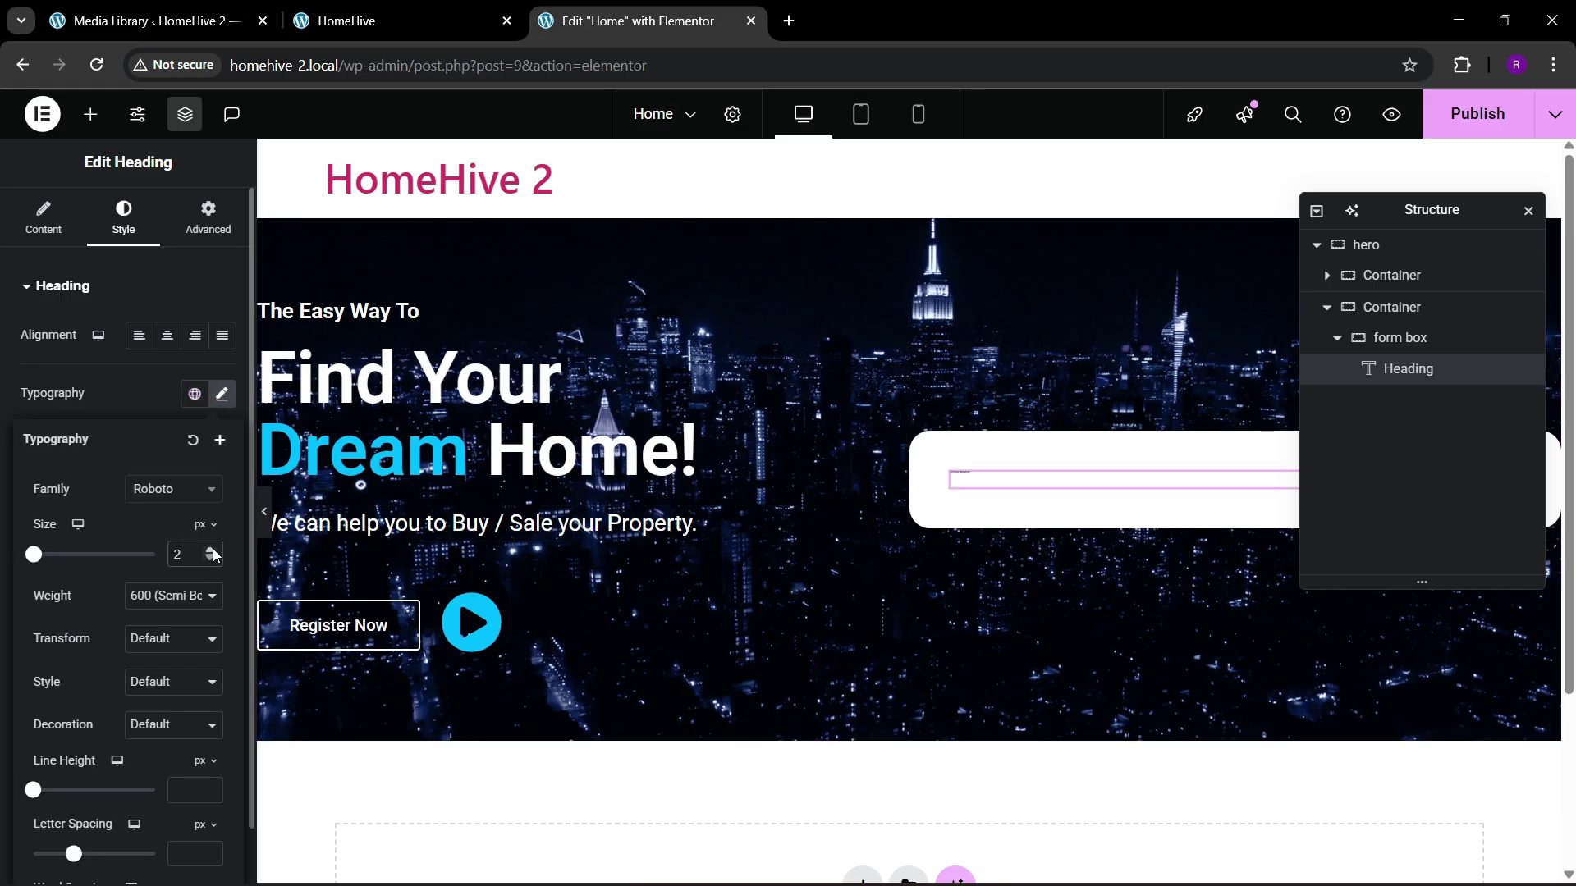
drag(213, 556, 214, 556)
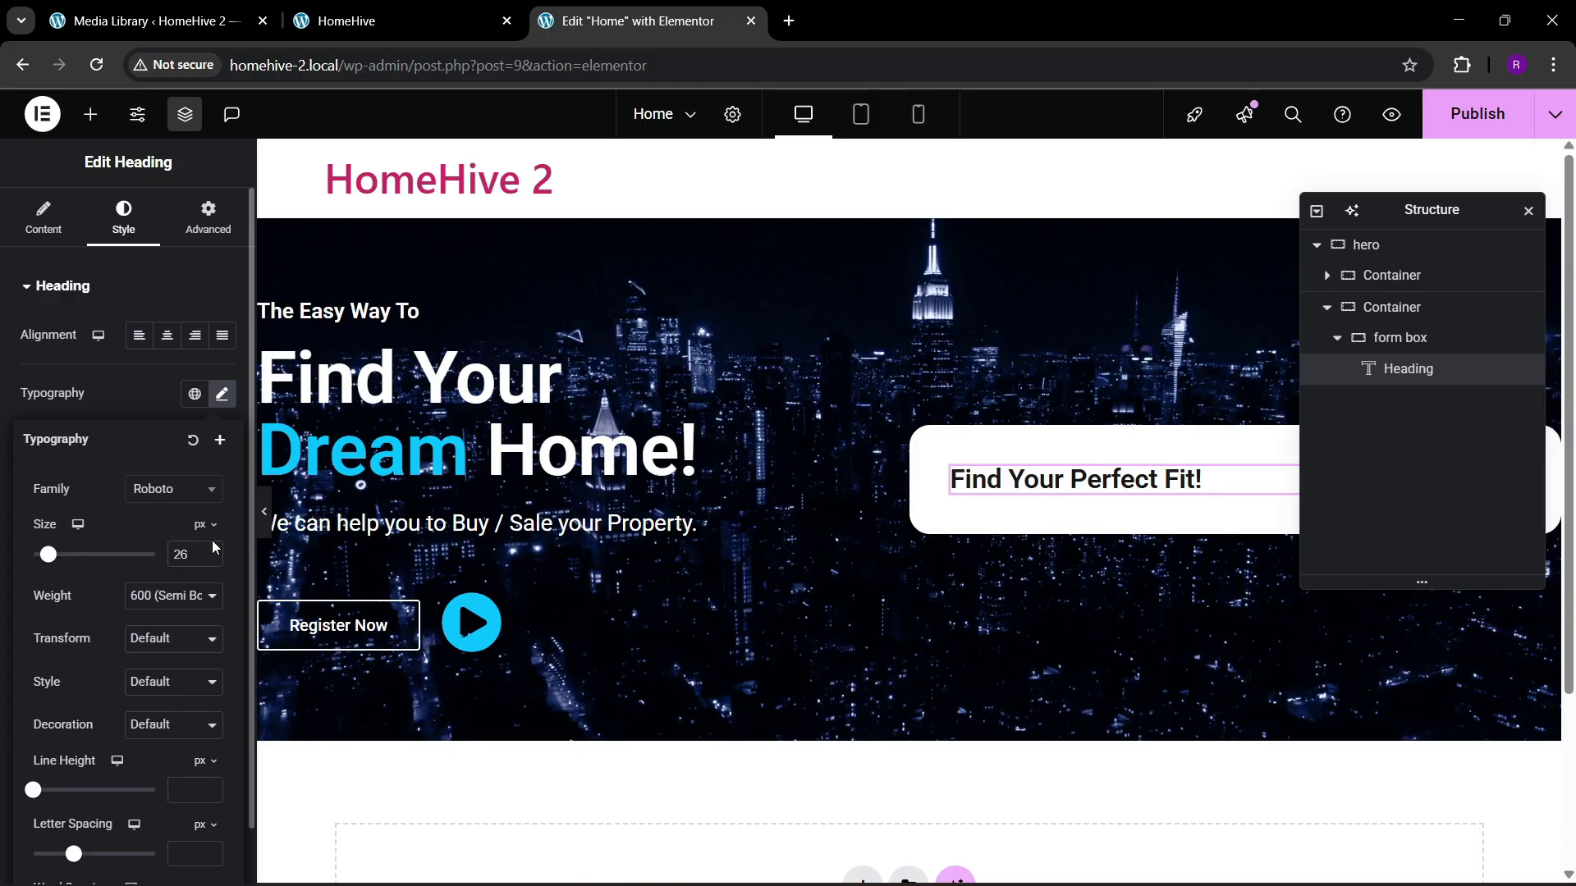
drag(212, 557, 210, 554)
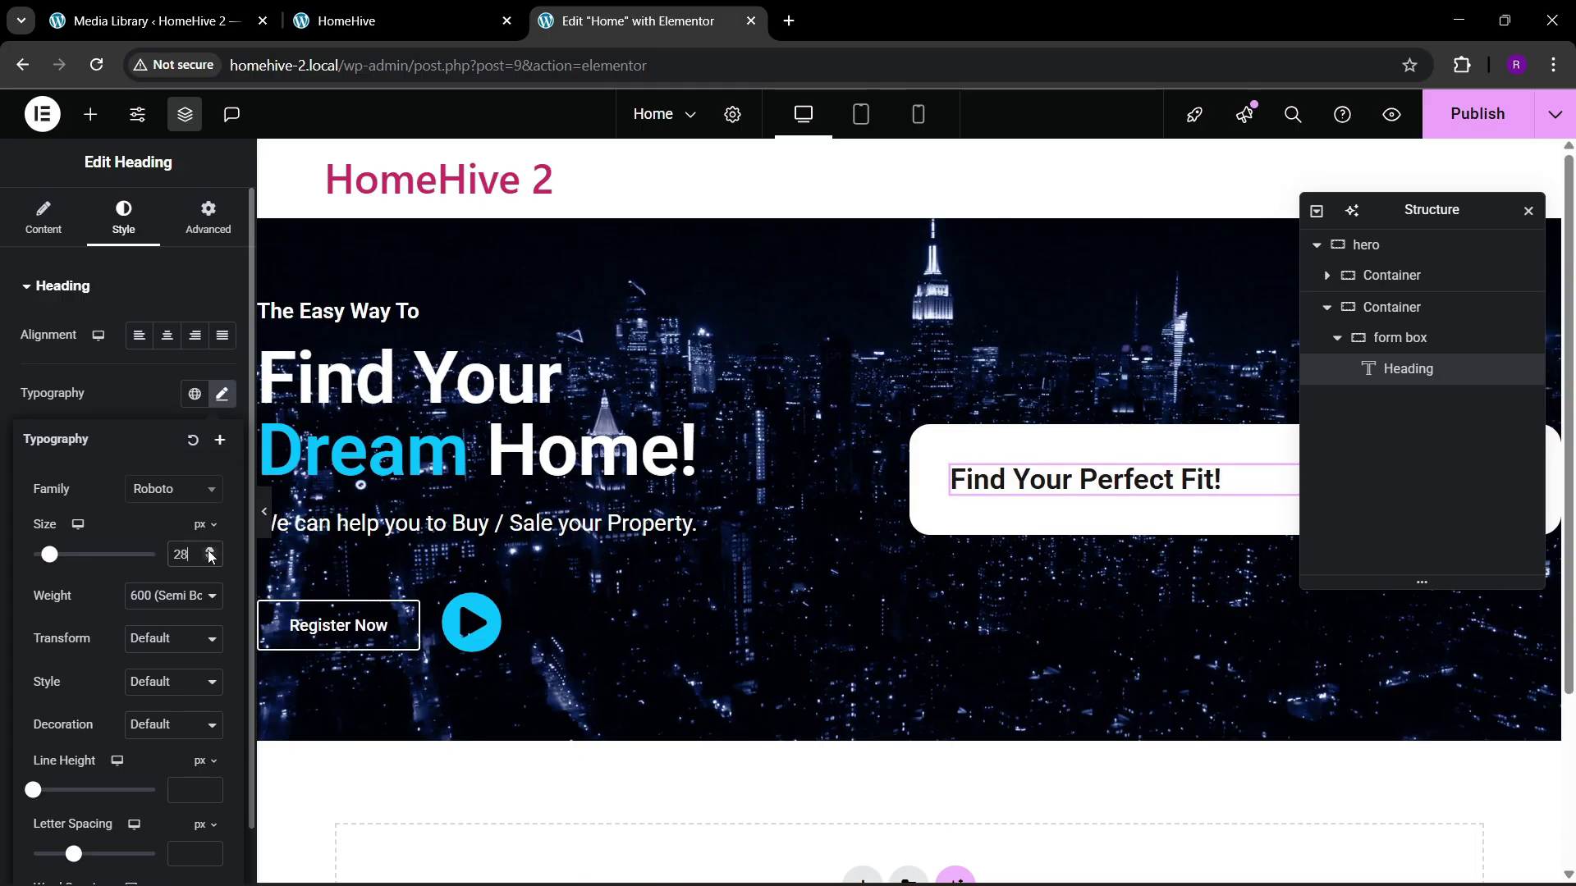
click(211, 553)
click(210, 559)
click(210, 559)
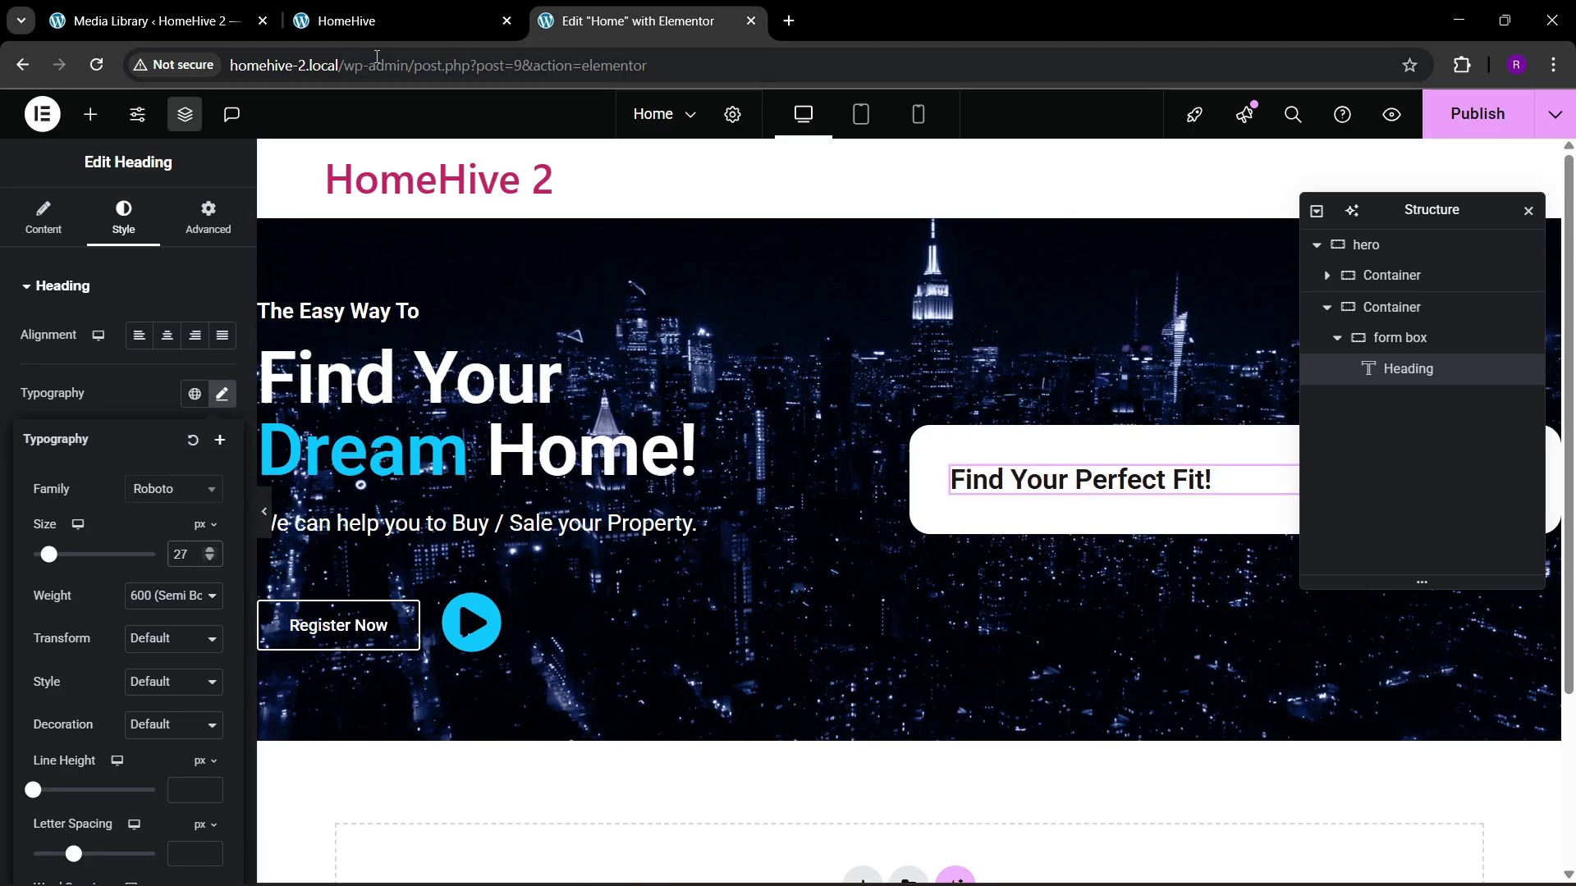
click(460, 21)
click(639, 12)
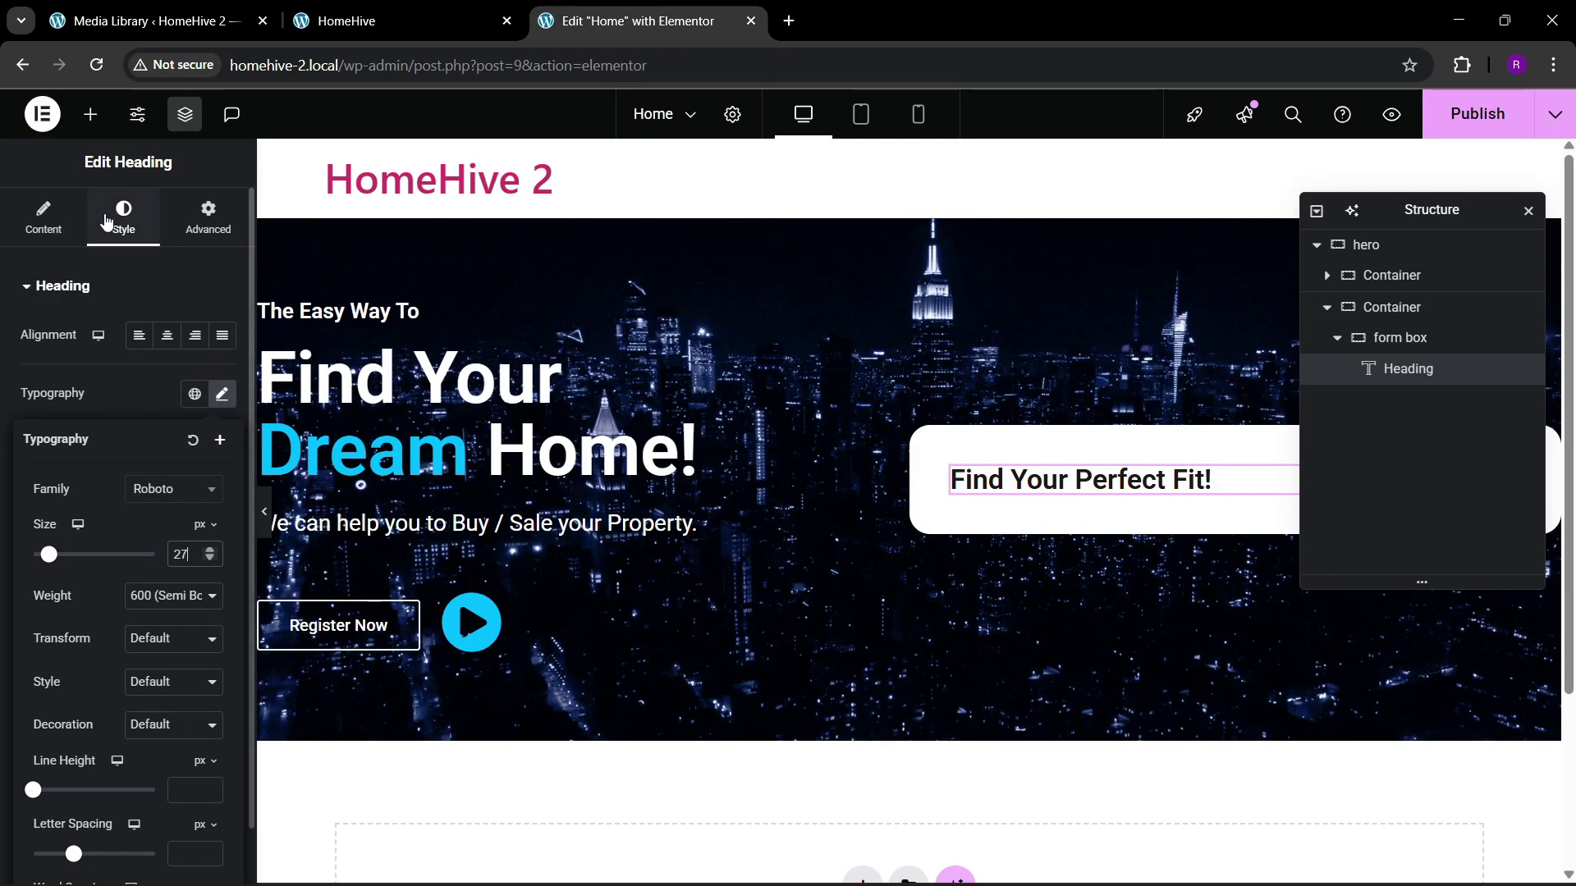
Step: Add a Form widget below the "Find Your Perfect Fit!" heading in the form box
click(91, 114)
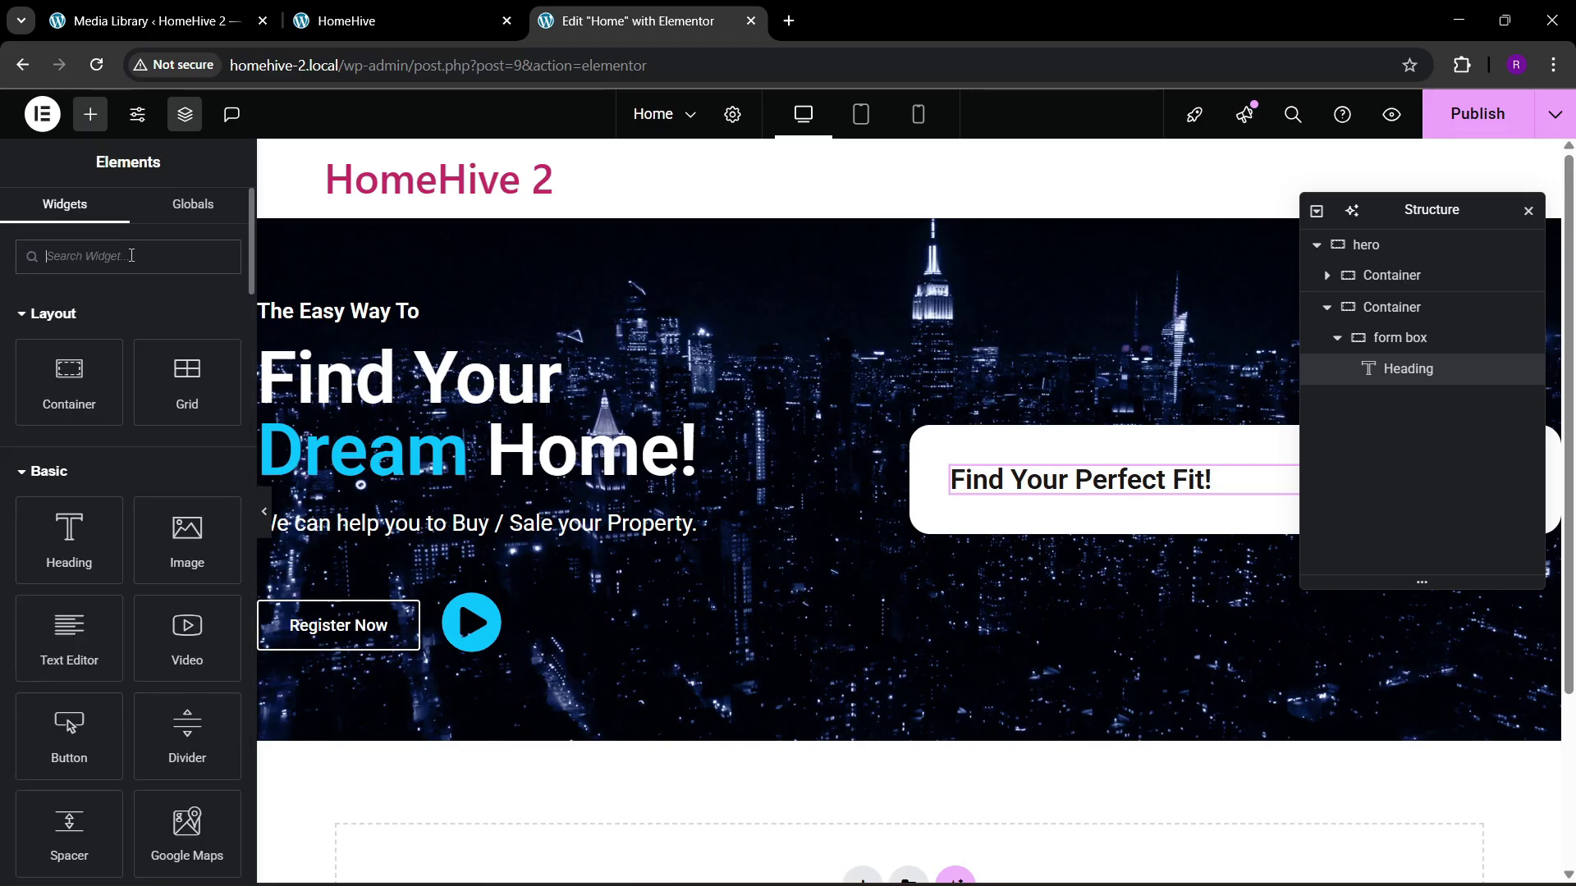
text(form)
drag(101, 302, 1179, 484)
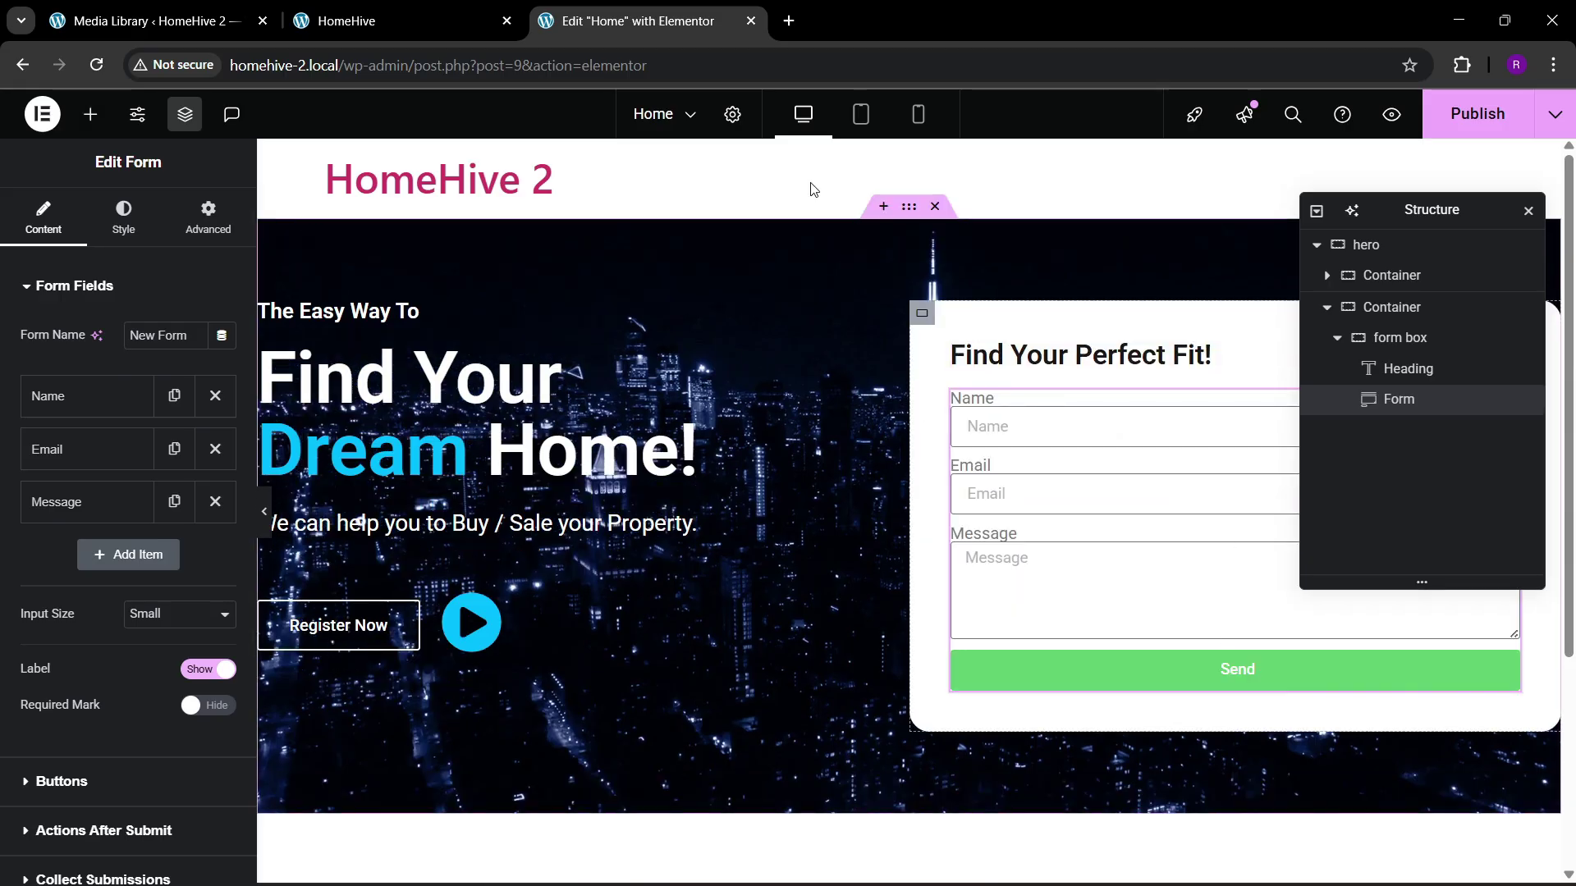
Step: Hide the form's field labels and set its input size to Medium
click(218, 680)
click(171, 629)
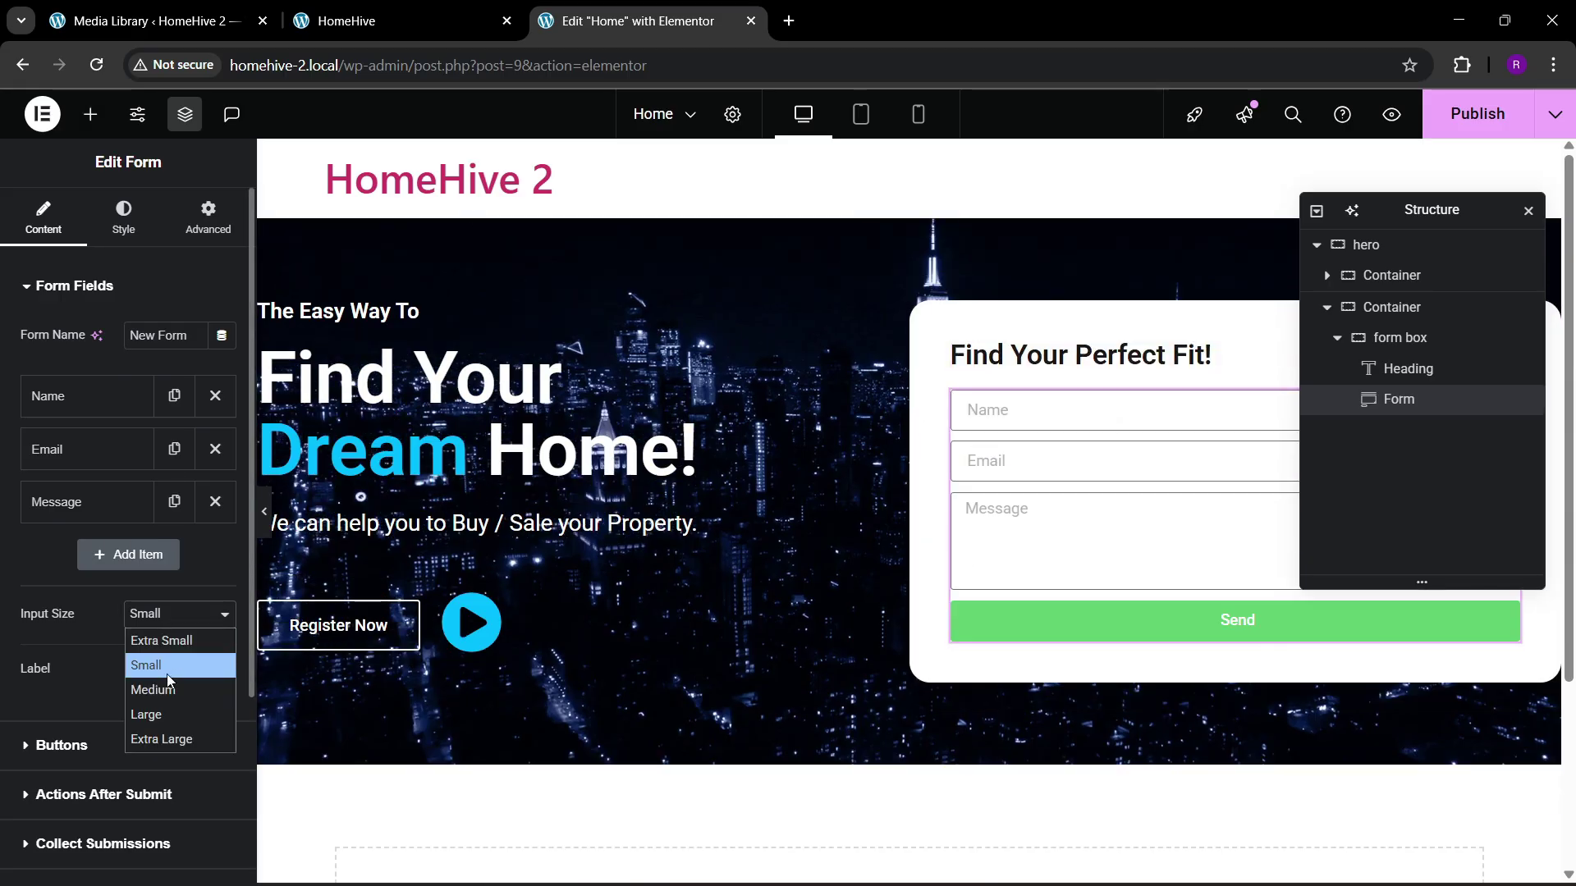
click(169, 688)
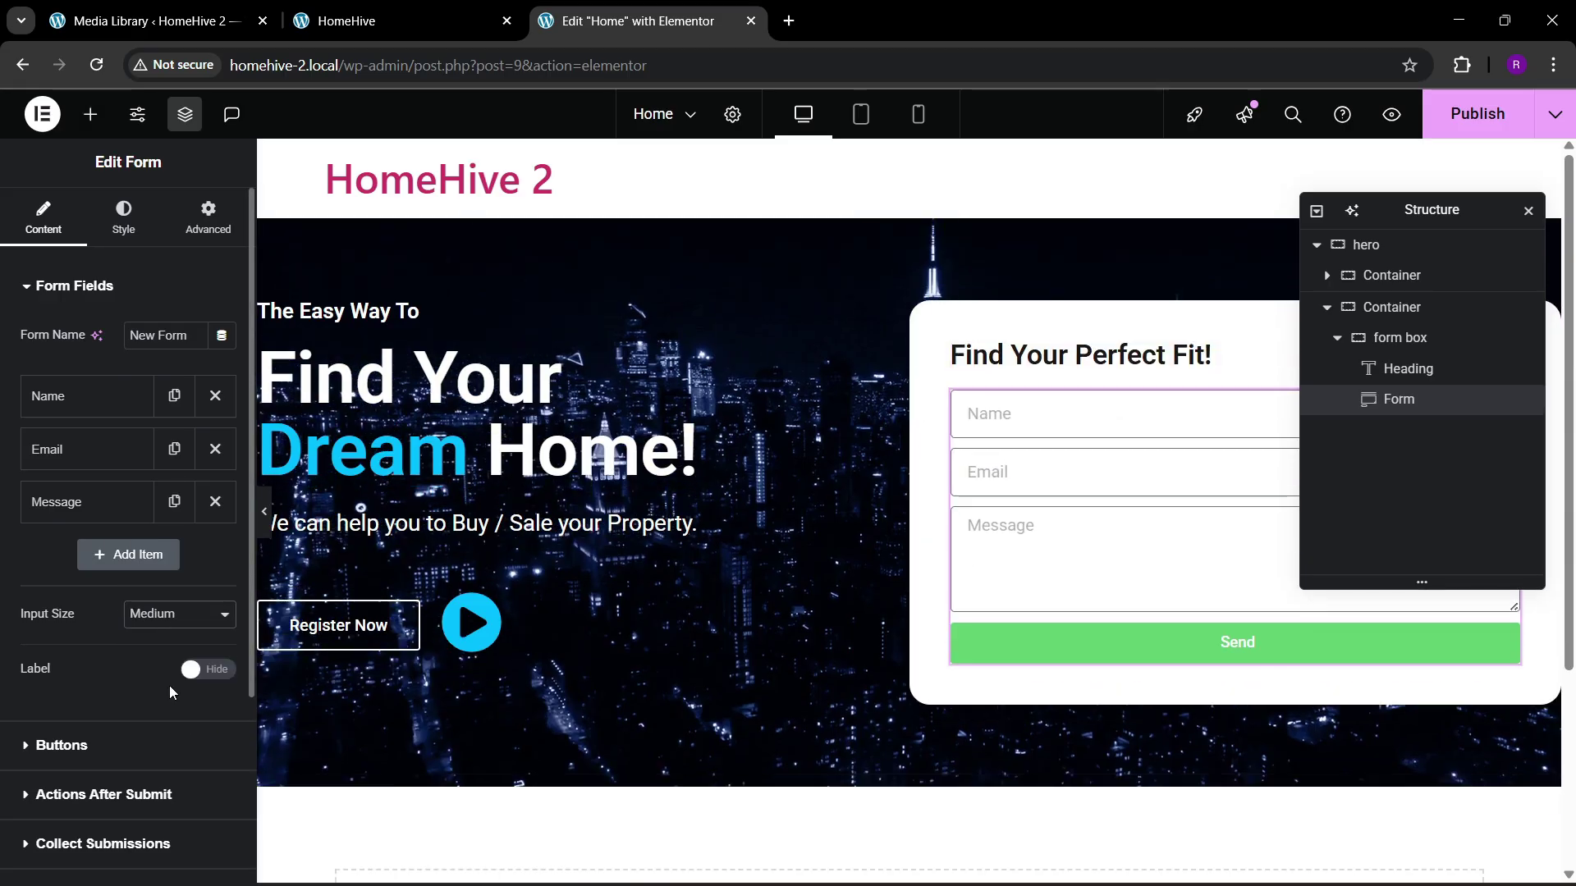
Step: Check the reference form and change the first field's label to "City Name" and its placeholder to "Enter your city"
click(351, 20)
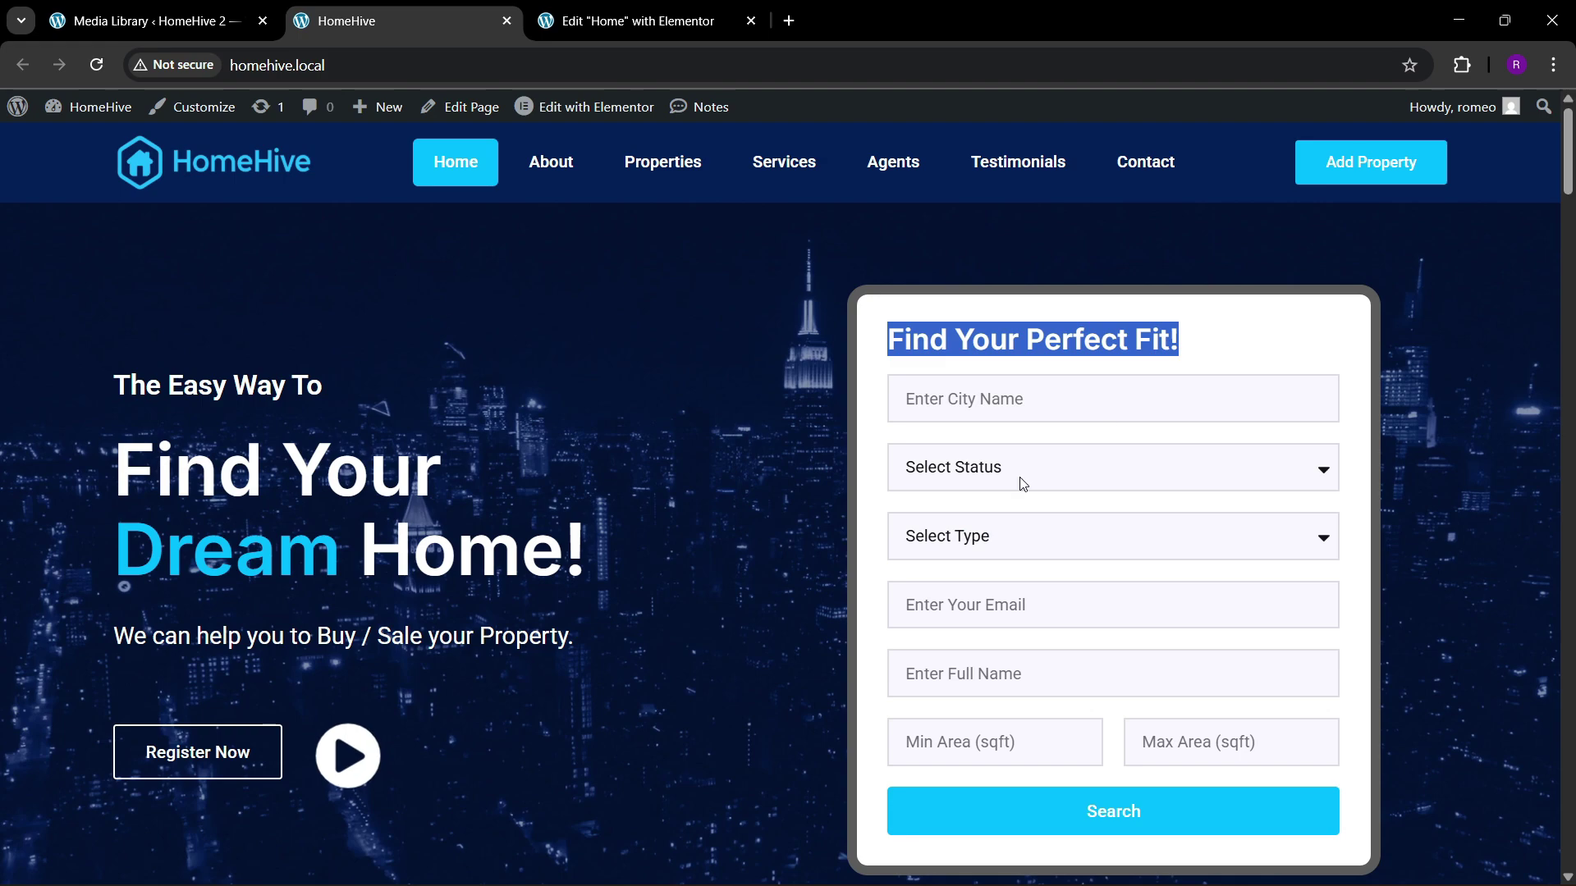
click(633, 20)
click(82, 396)
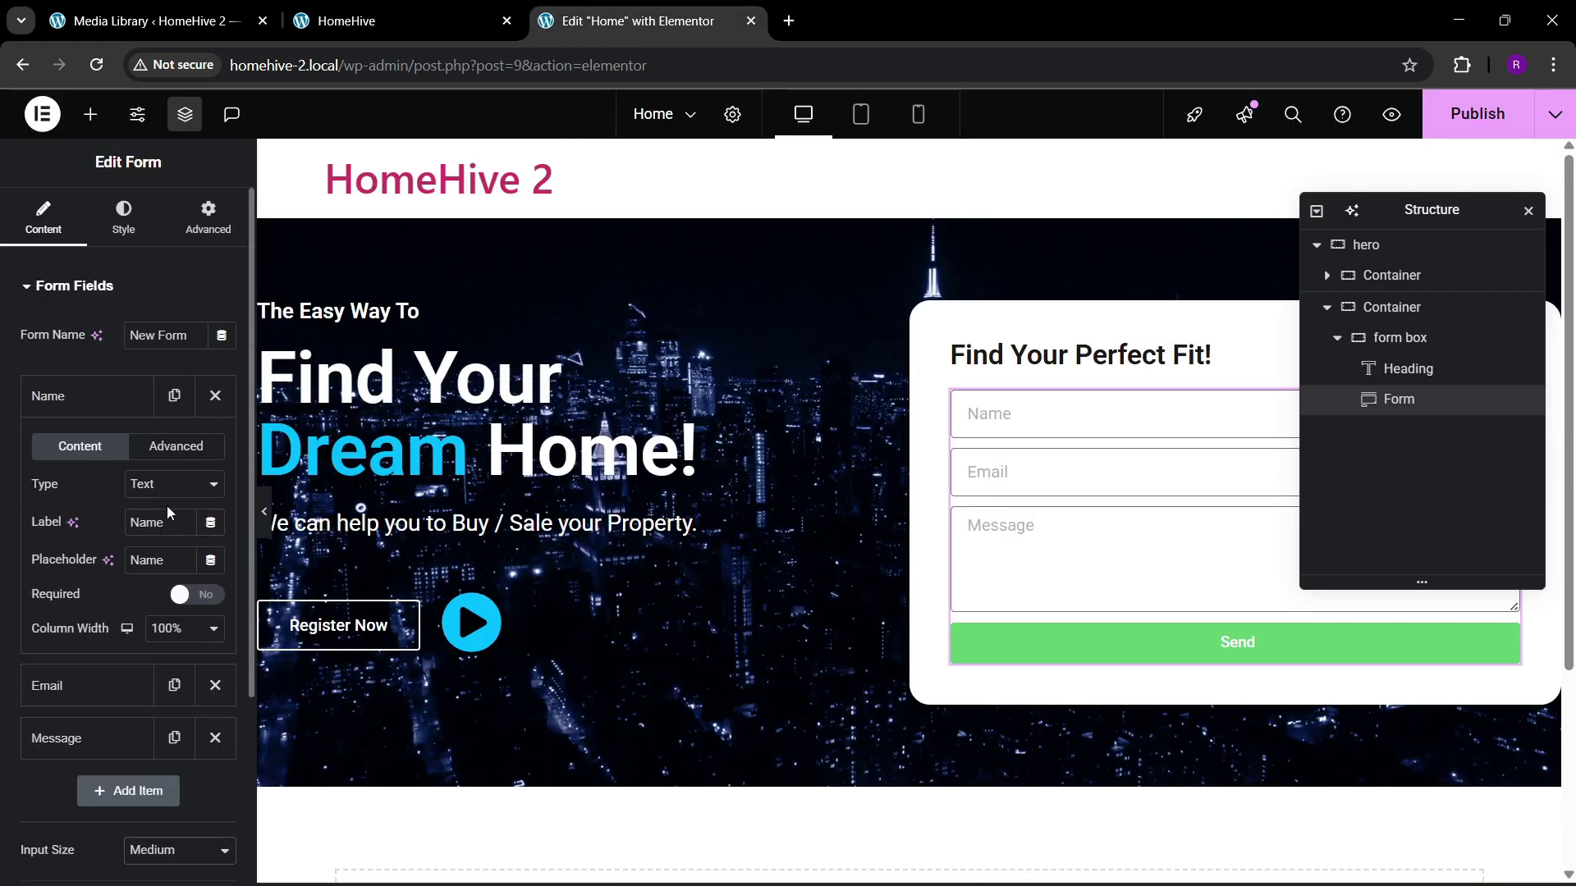
text(Ci)
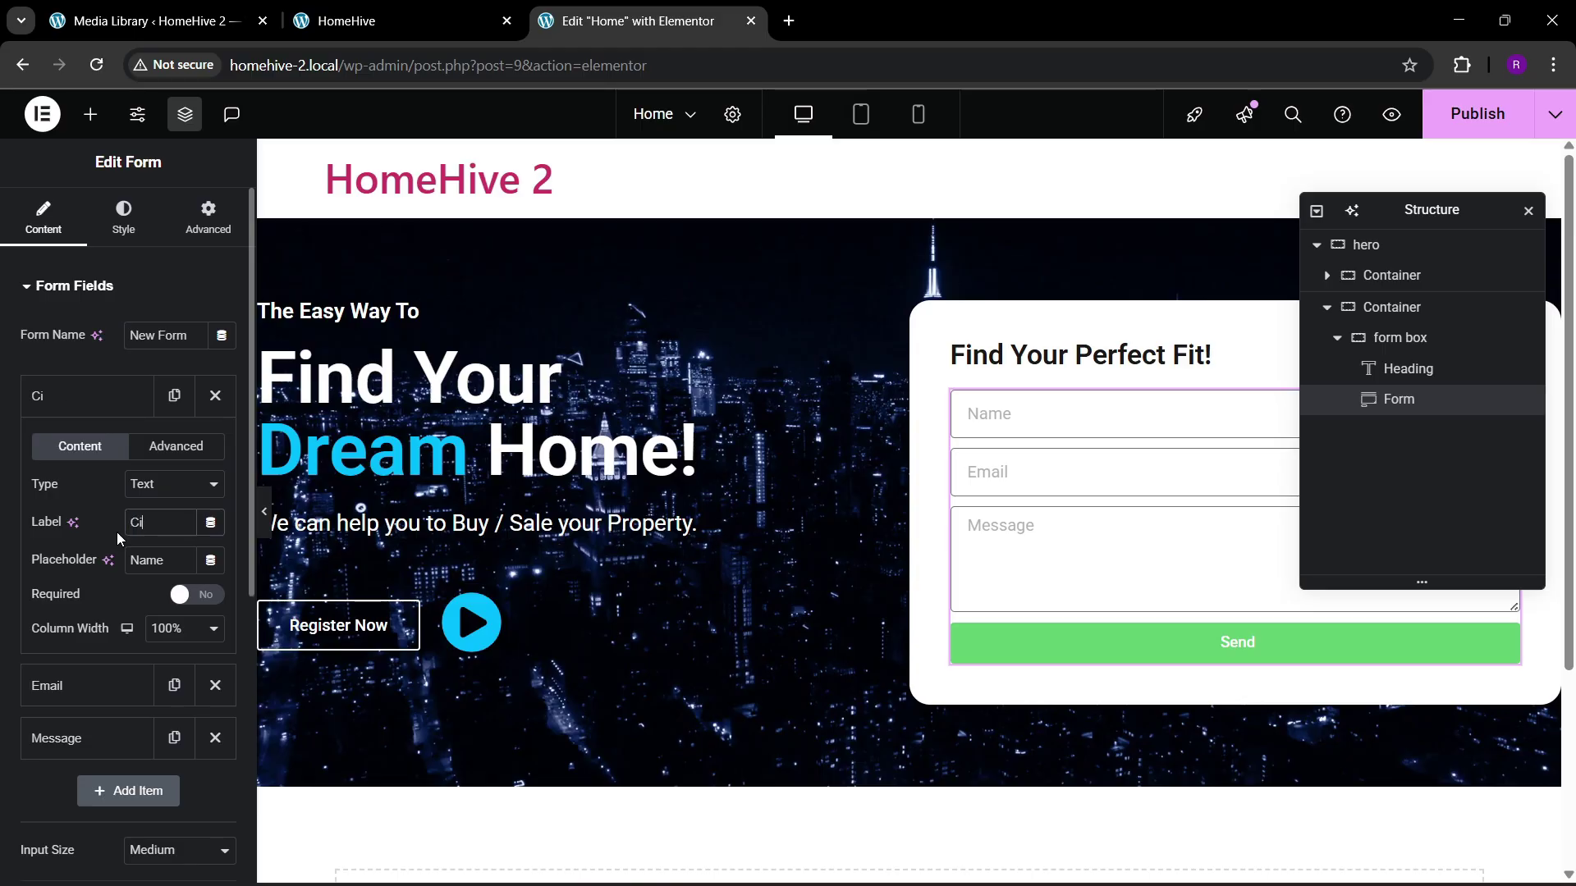
text(ty NameE)
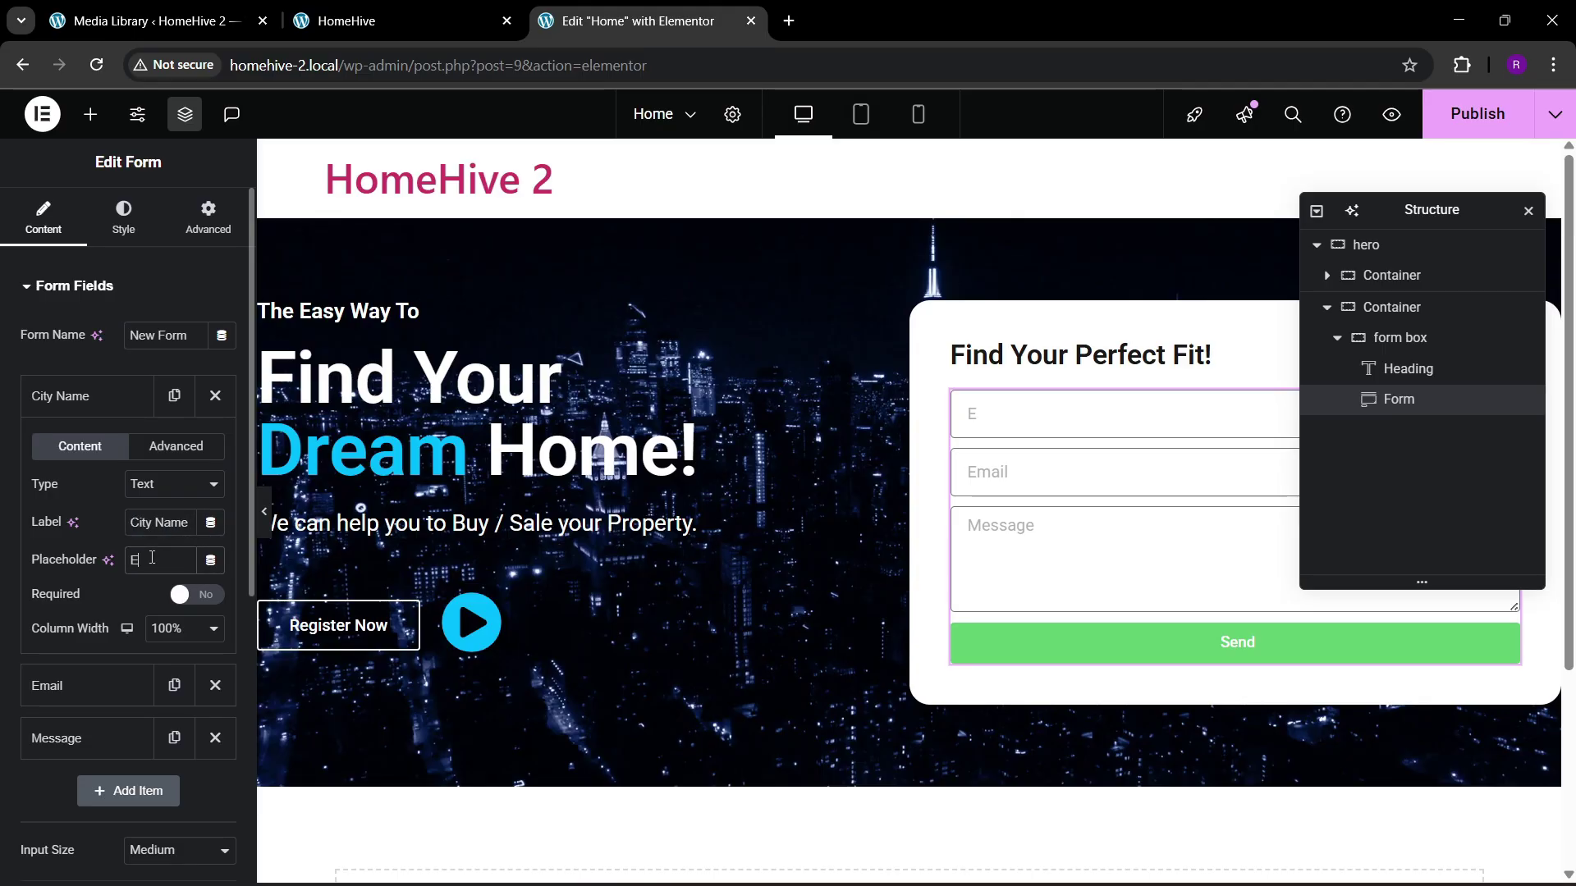
text(nter your city)
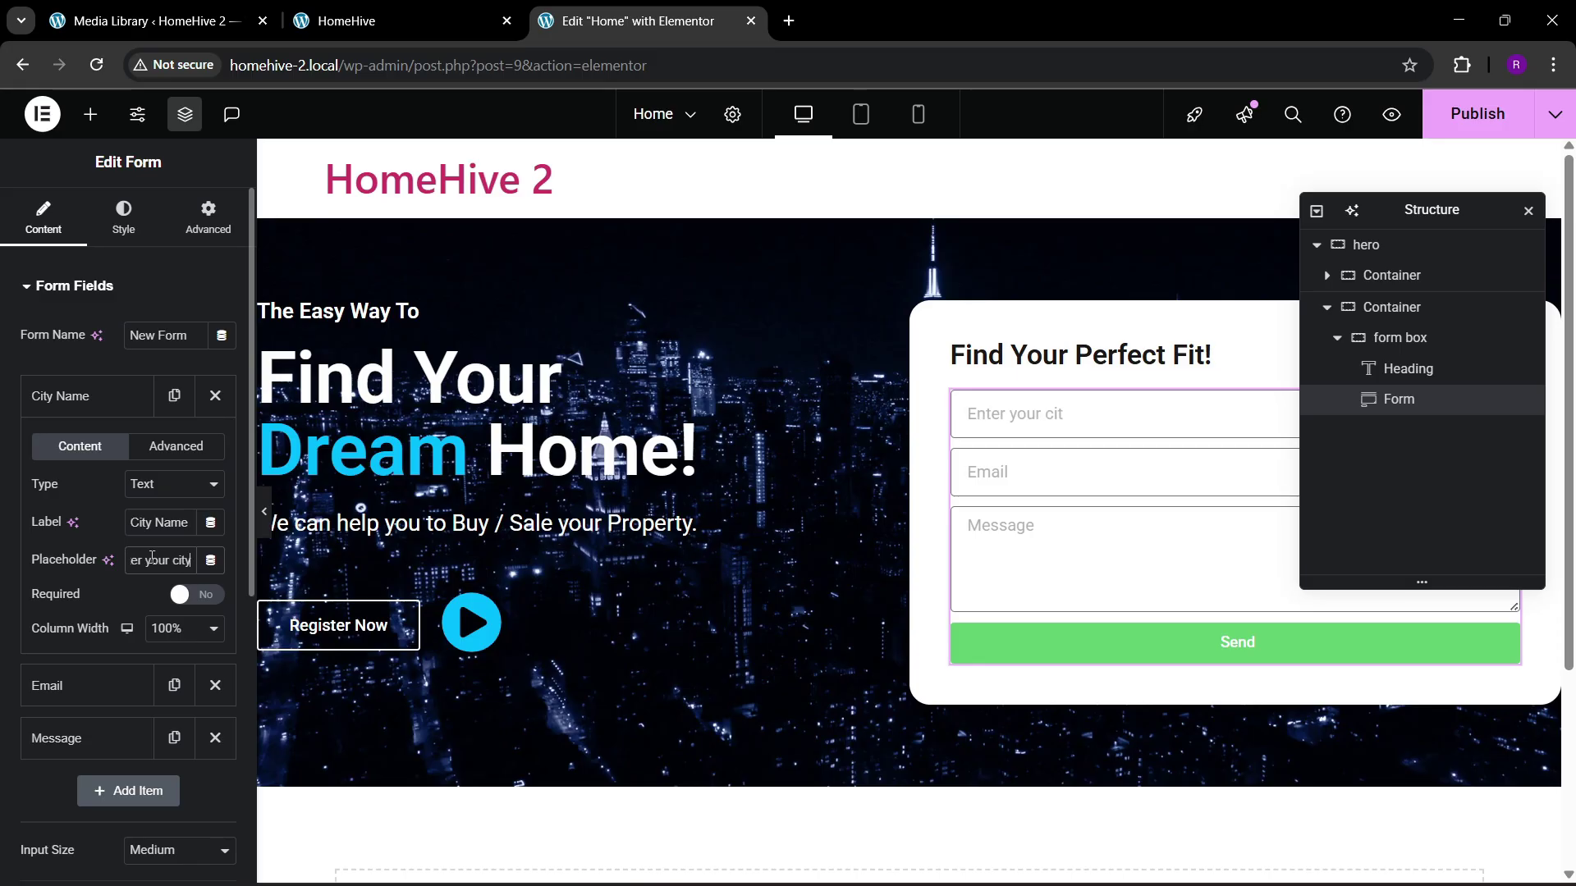
click(131, 396)
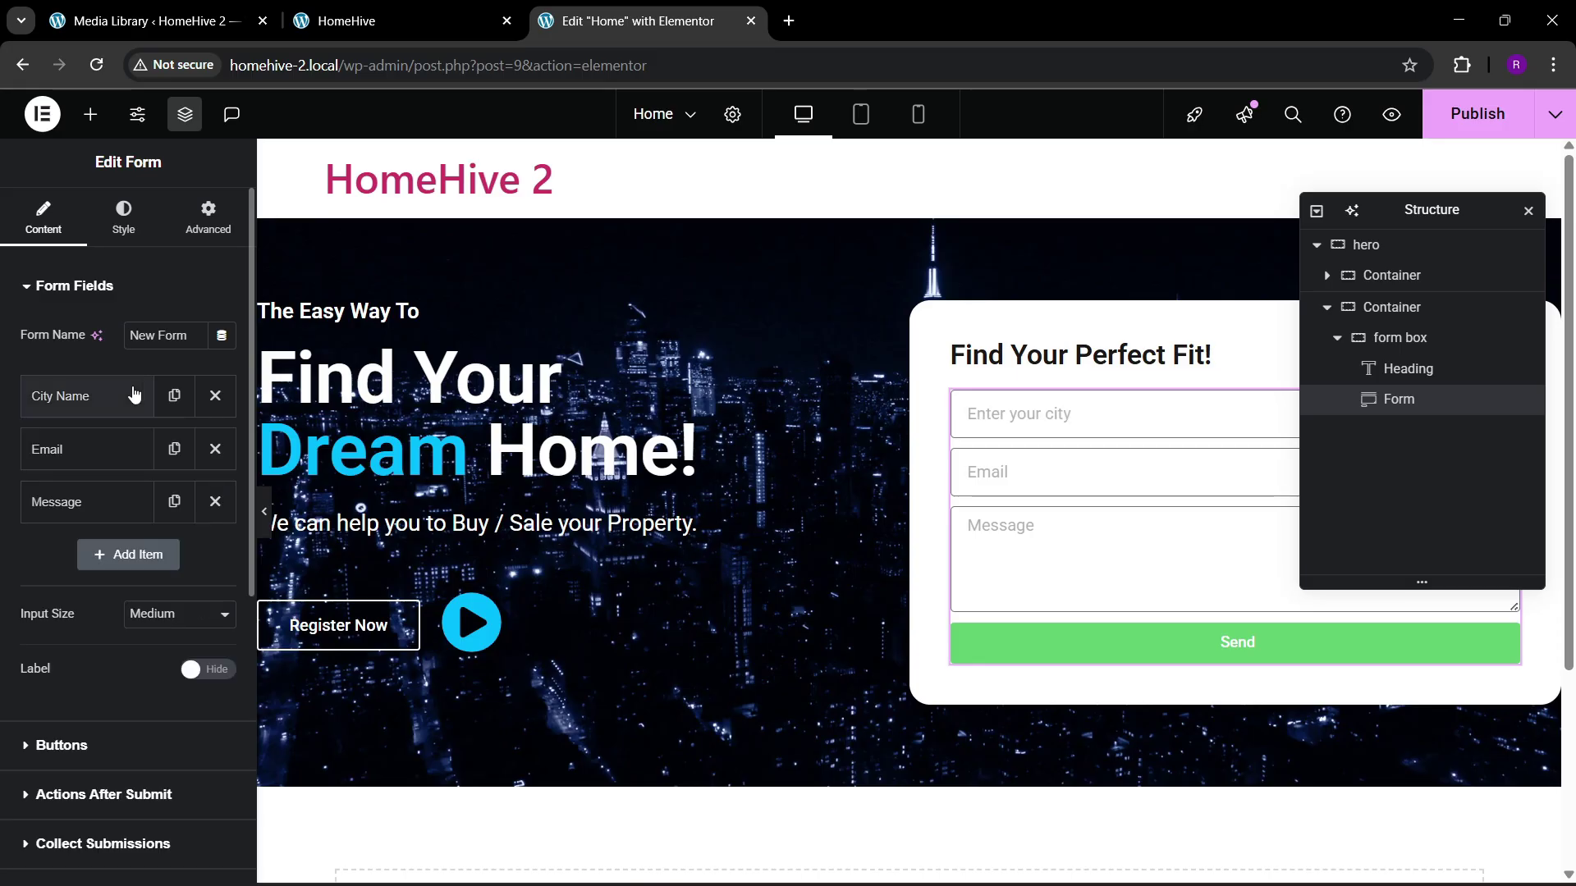
Step: Set the Email field's placeholder to "Enter your email" and remove the Message field from the form
click(118, 439)
drag(172, 621, 97, 607)
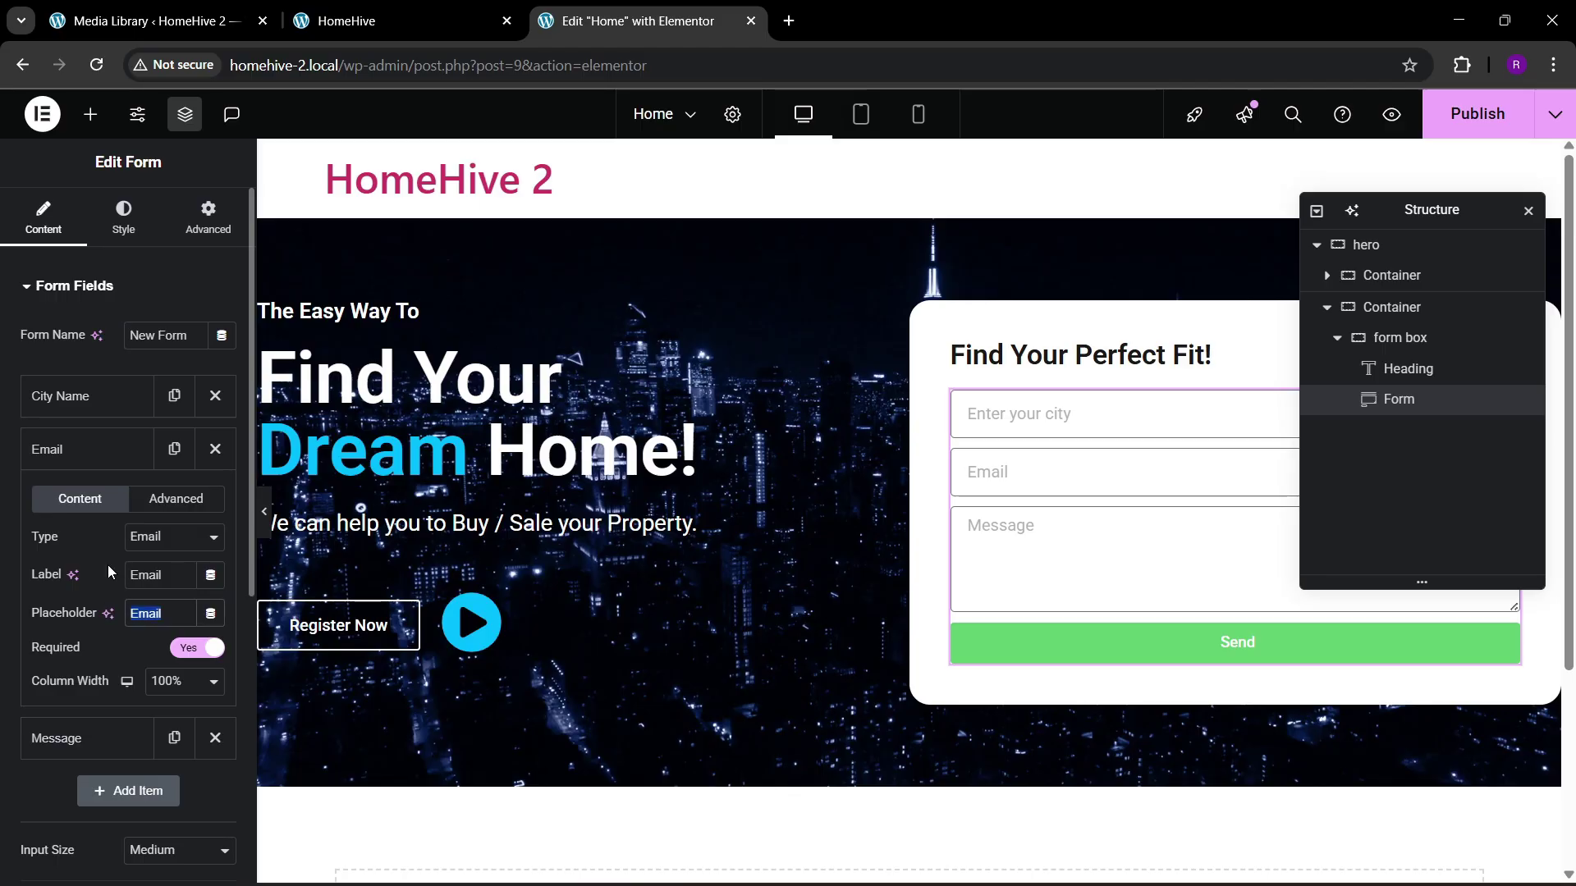
text(Enter your email)
click(103, 462)
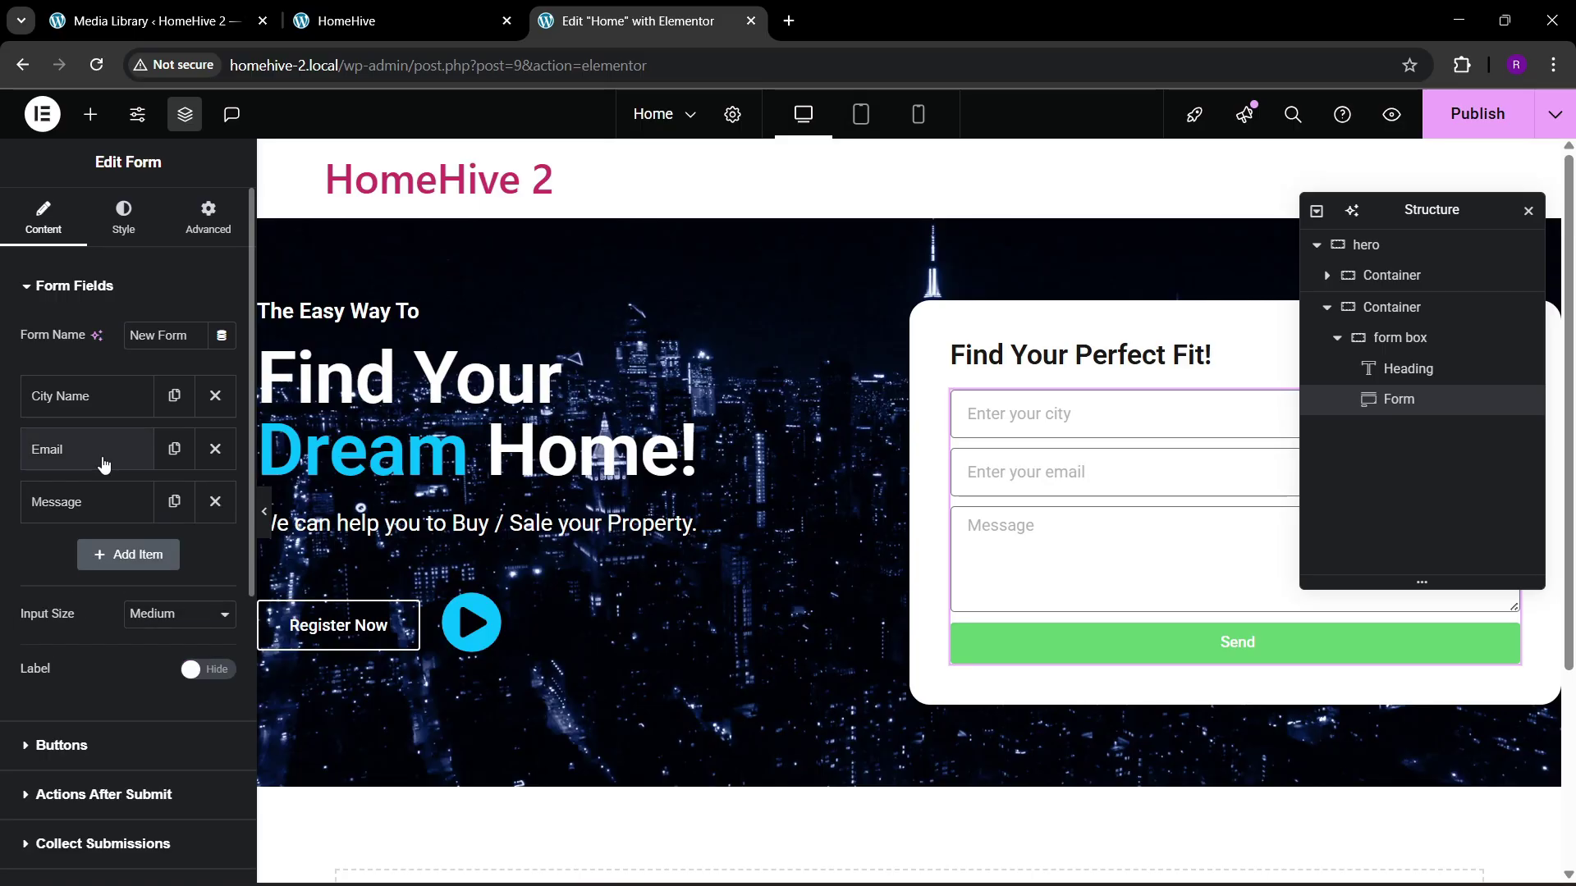
click(214, 504)
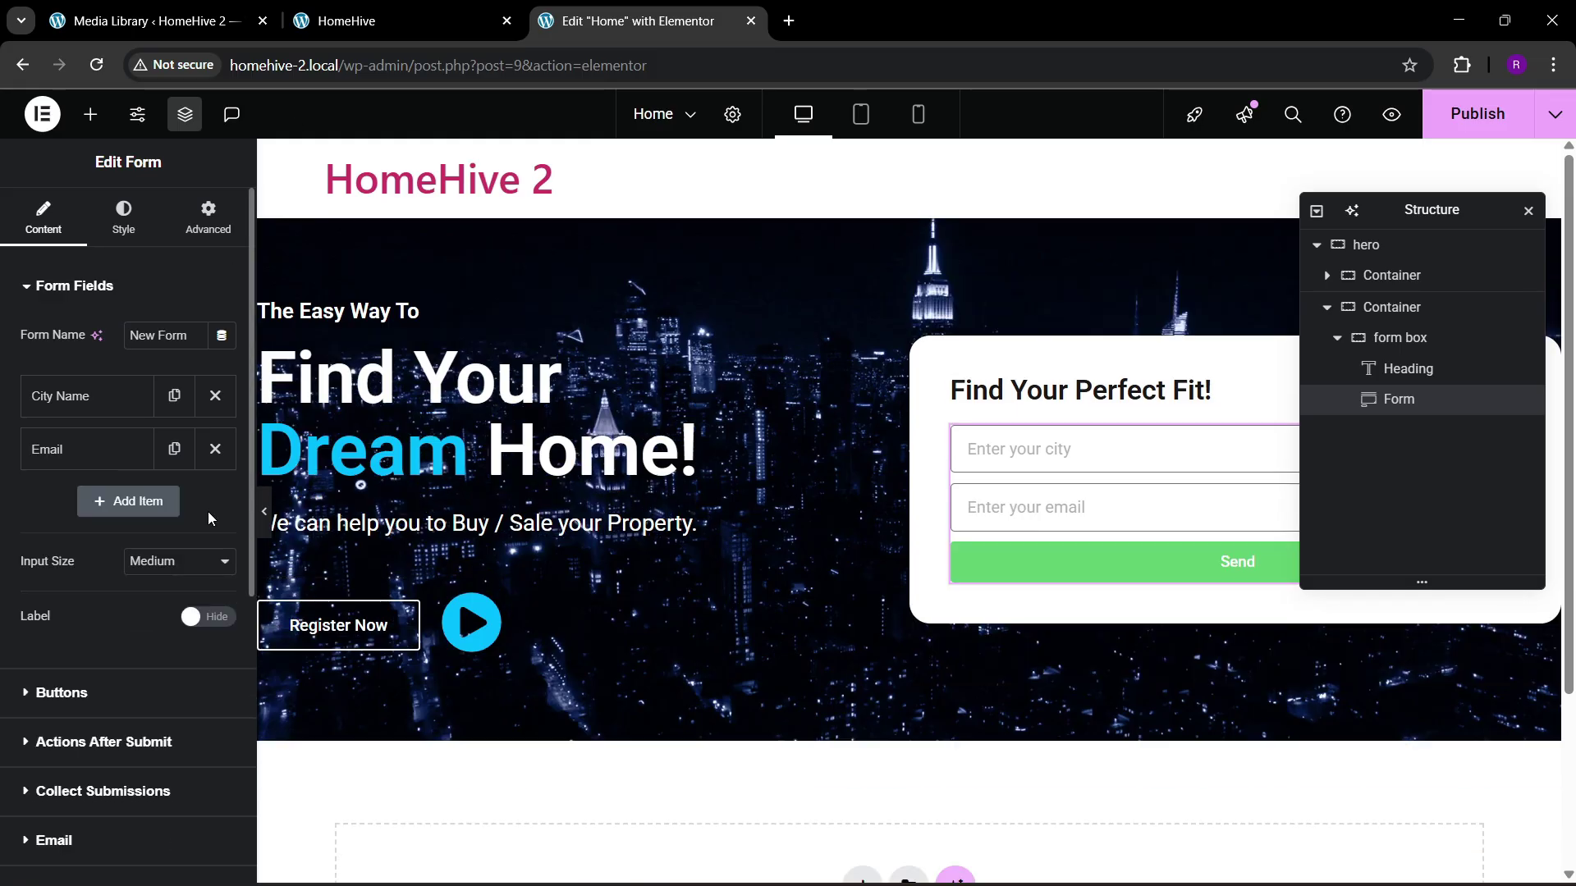
Step: Check the reference form and add a Select-type field labelled "Select Status" after the Email field
click(465, 7)
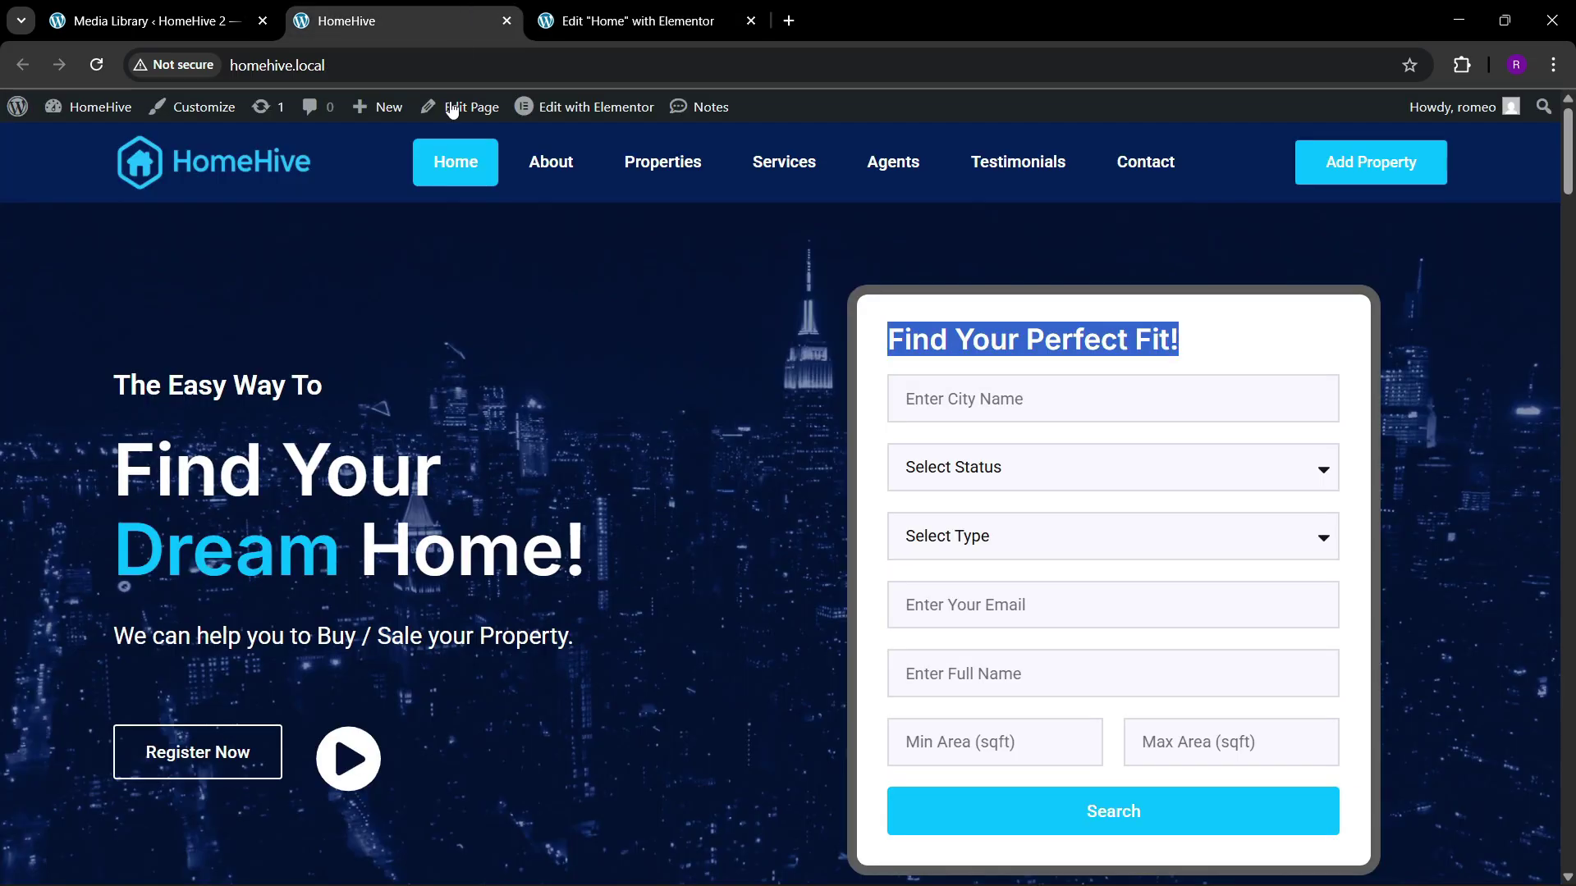
click(651, 7)
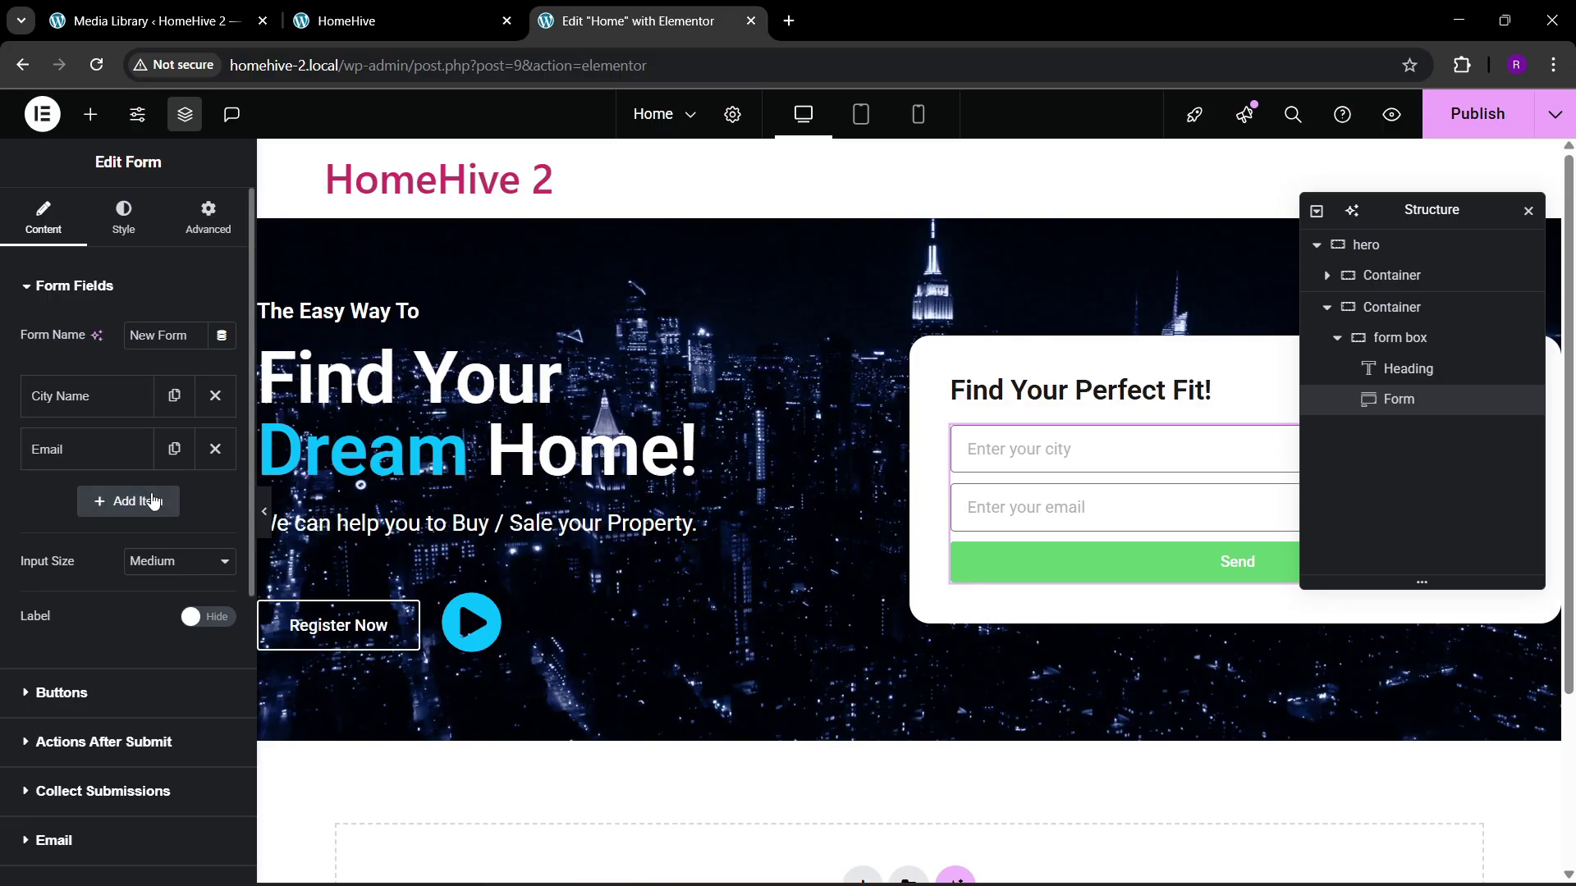
click(131, 503)
click(160, 589)
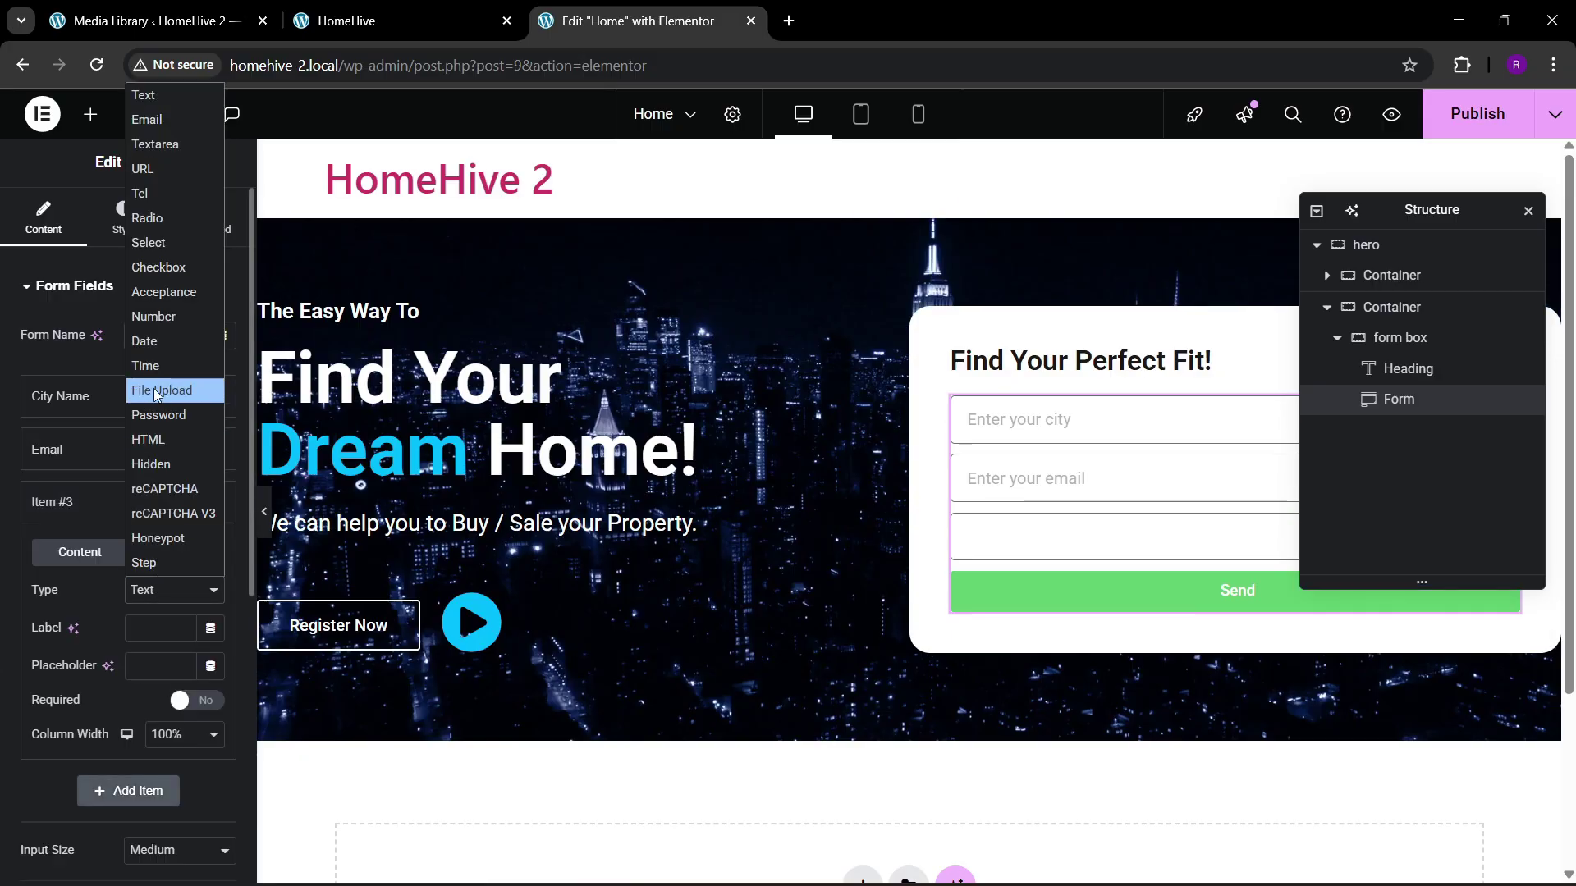
click(165, 244)
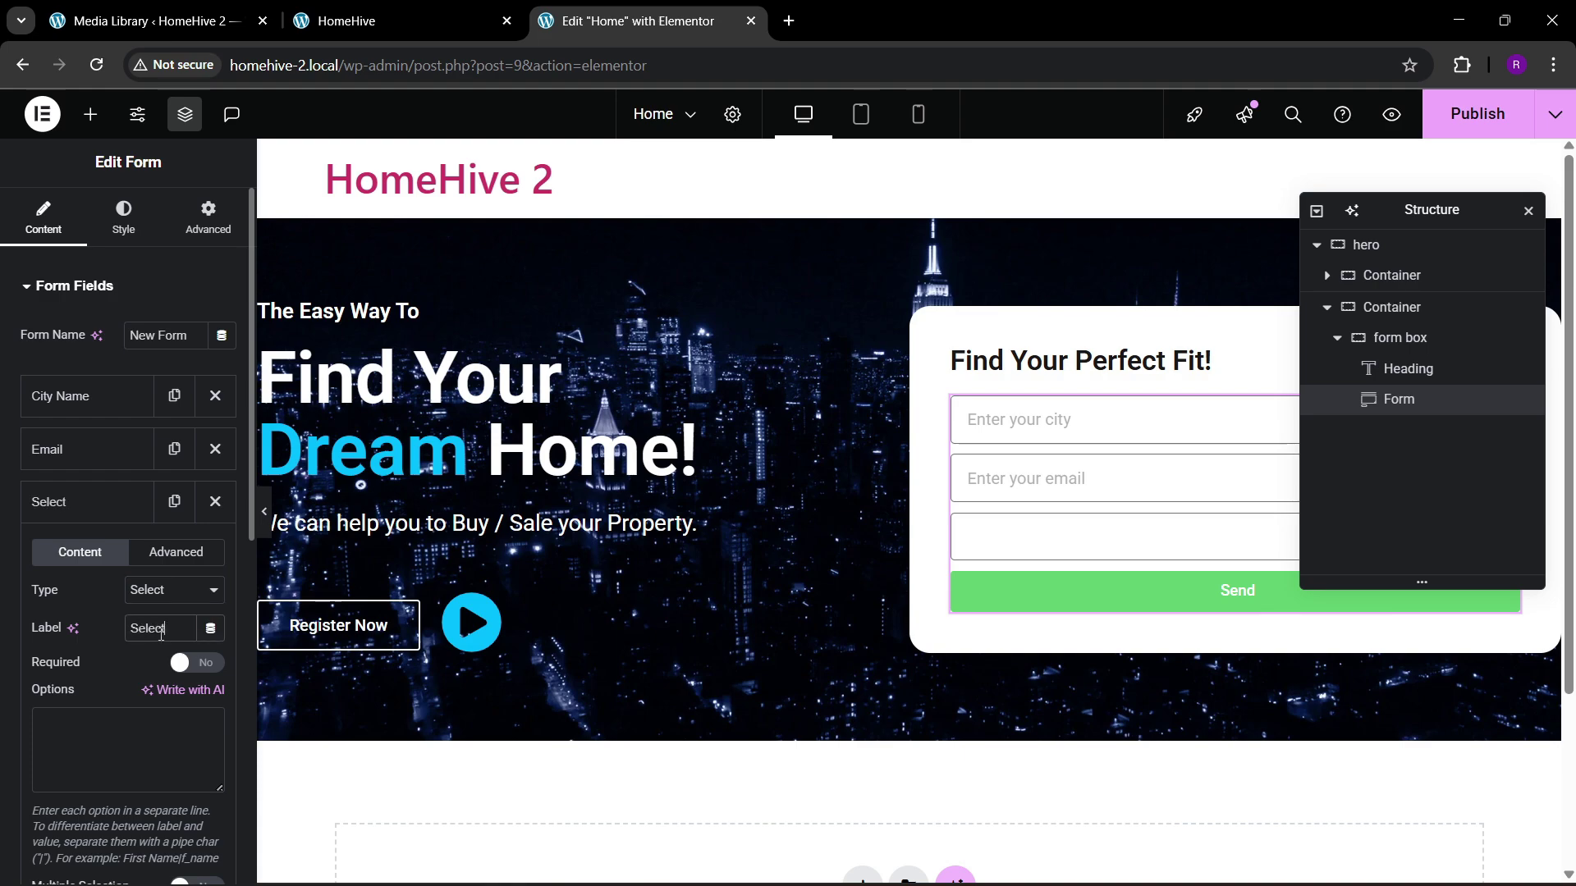
click(419, 10)
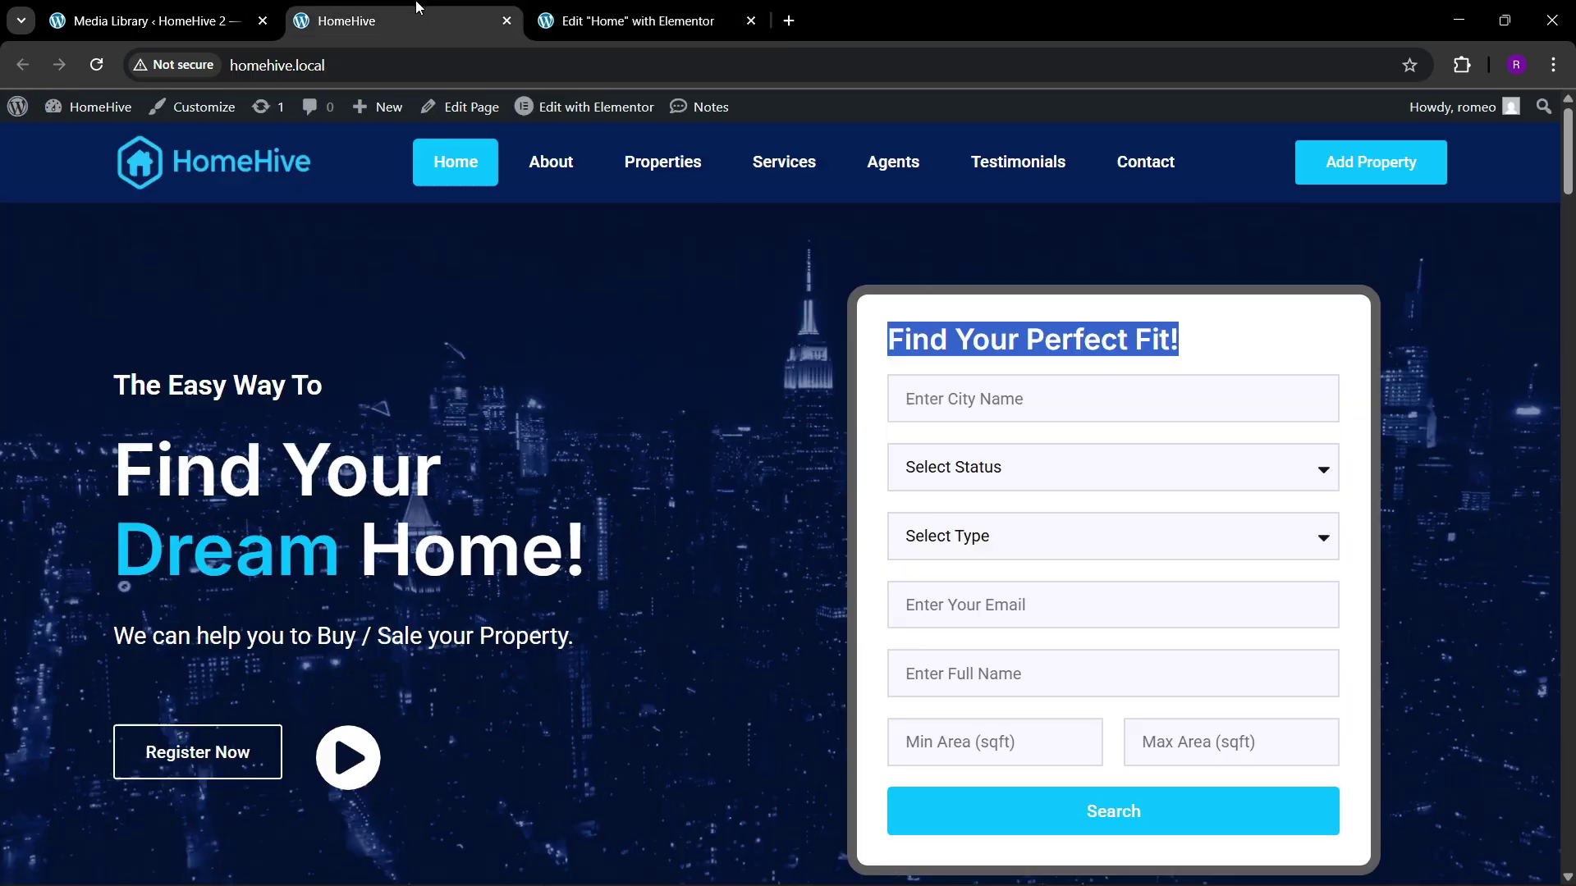
click(928, 468)
click(929, 468)
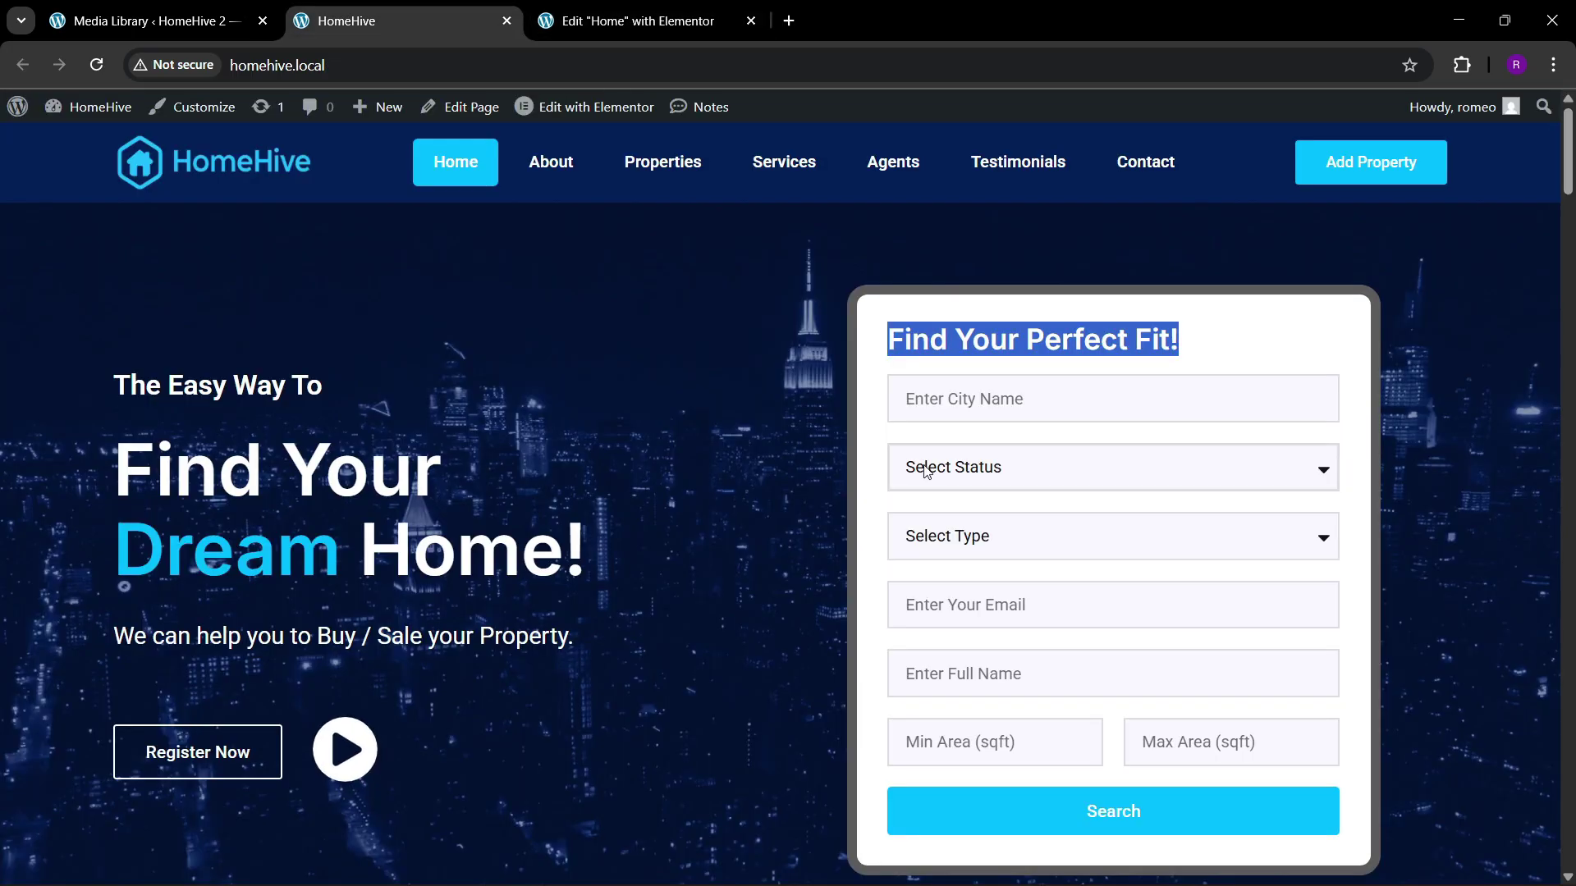
click(596, 12)
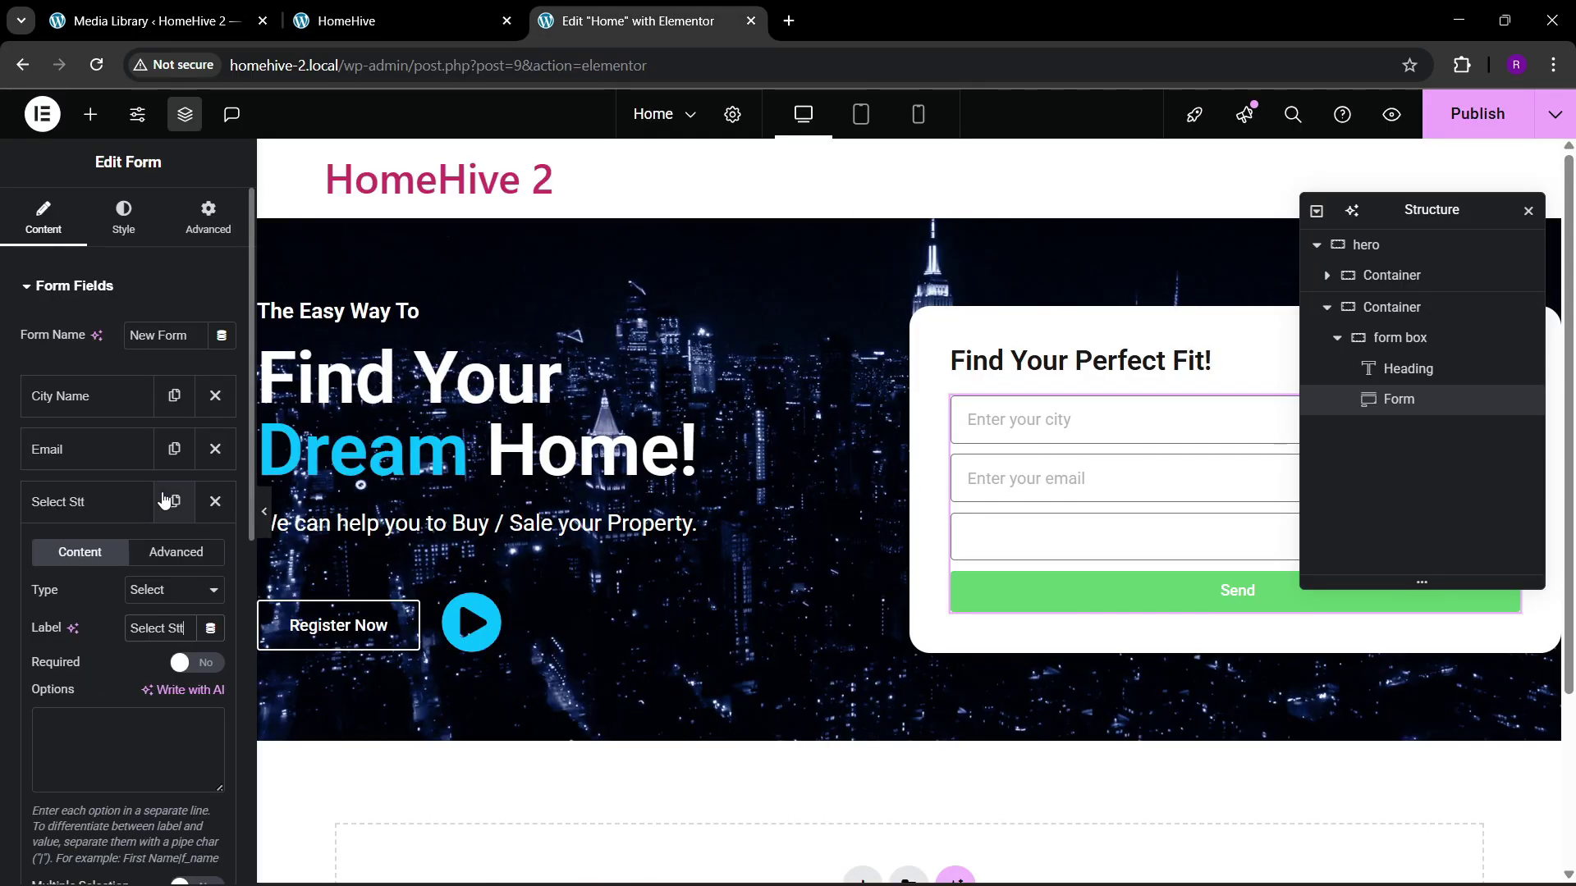
key(BackSpace)
text(atus)
Step: Enter the options Select Status, Rent and Sale for the status field and try its dropdown in the preview
click(124, 727)
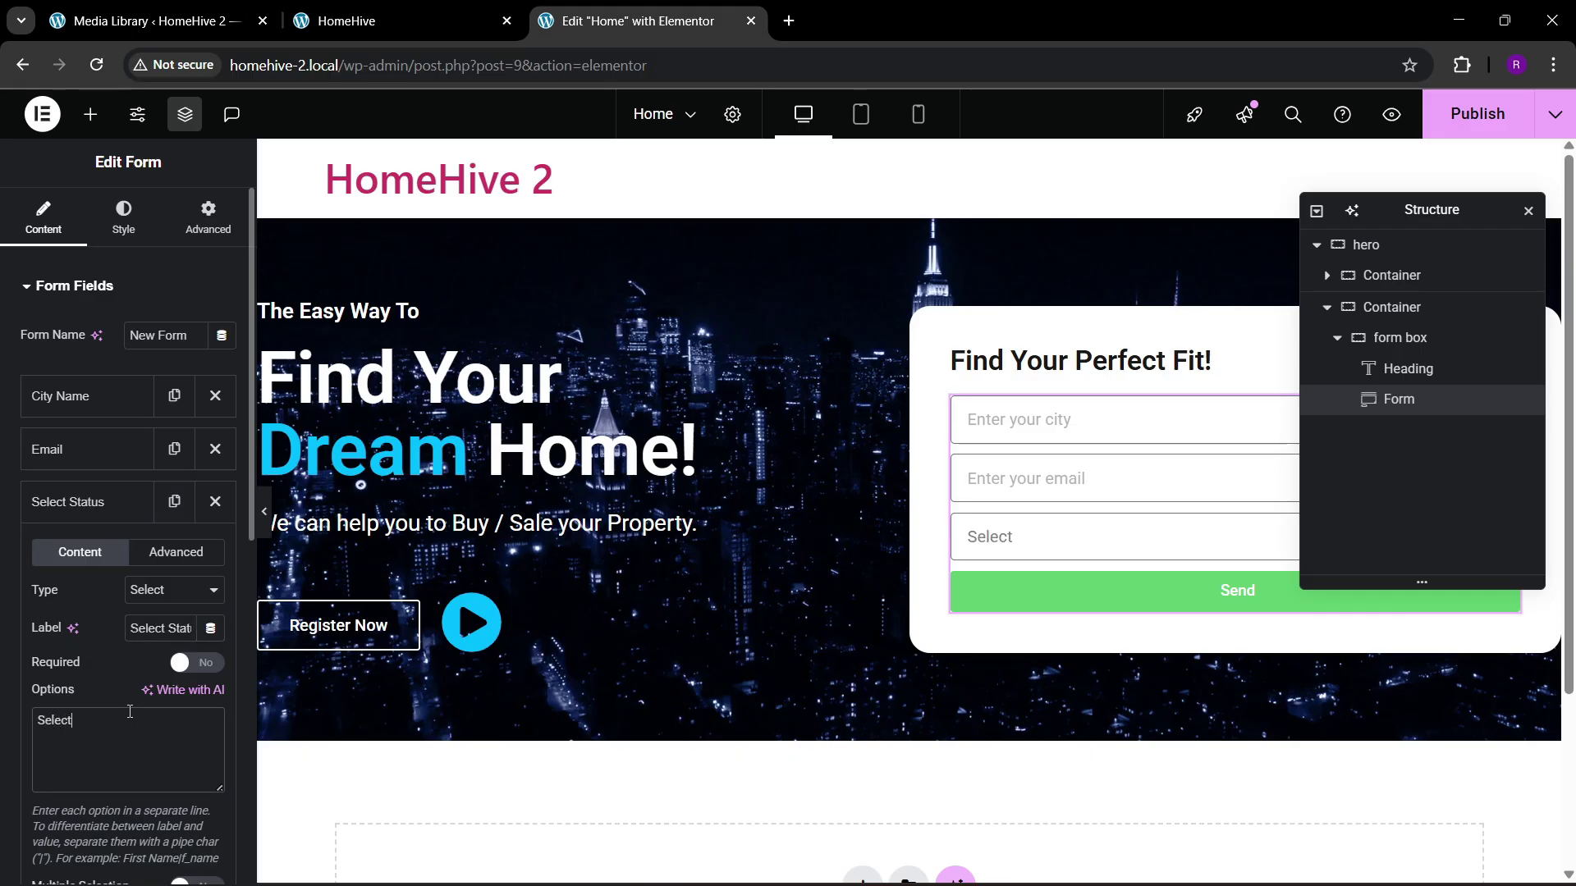
text(Select Status)
key(Return)
text(Rent)
key(Return)
click(1039, 539)
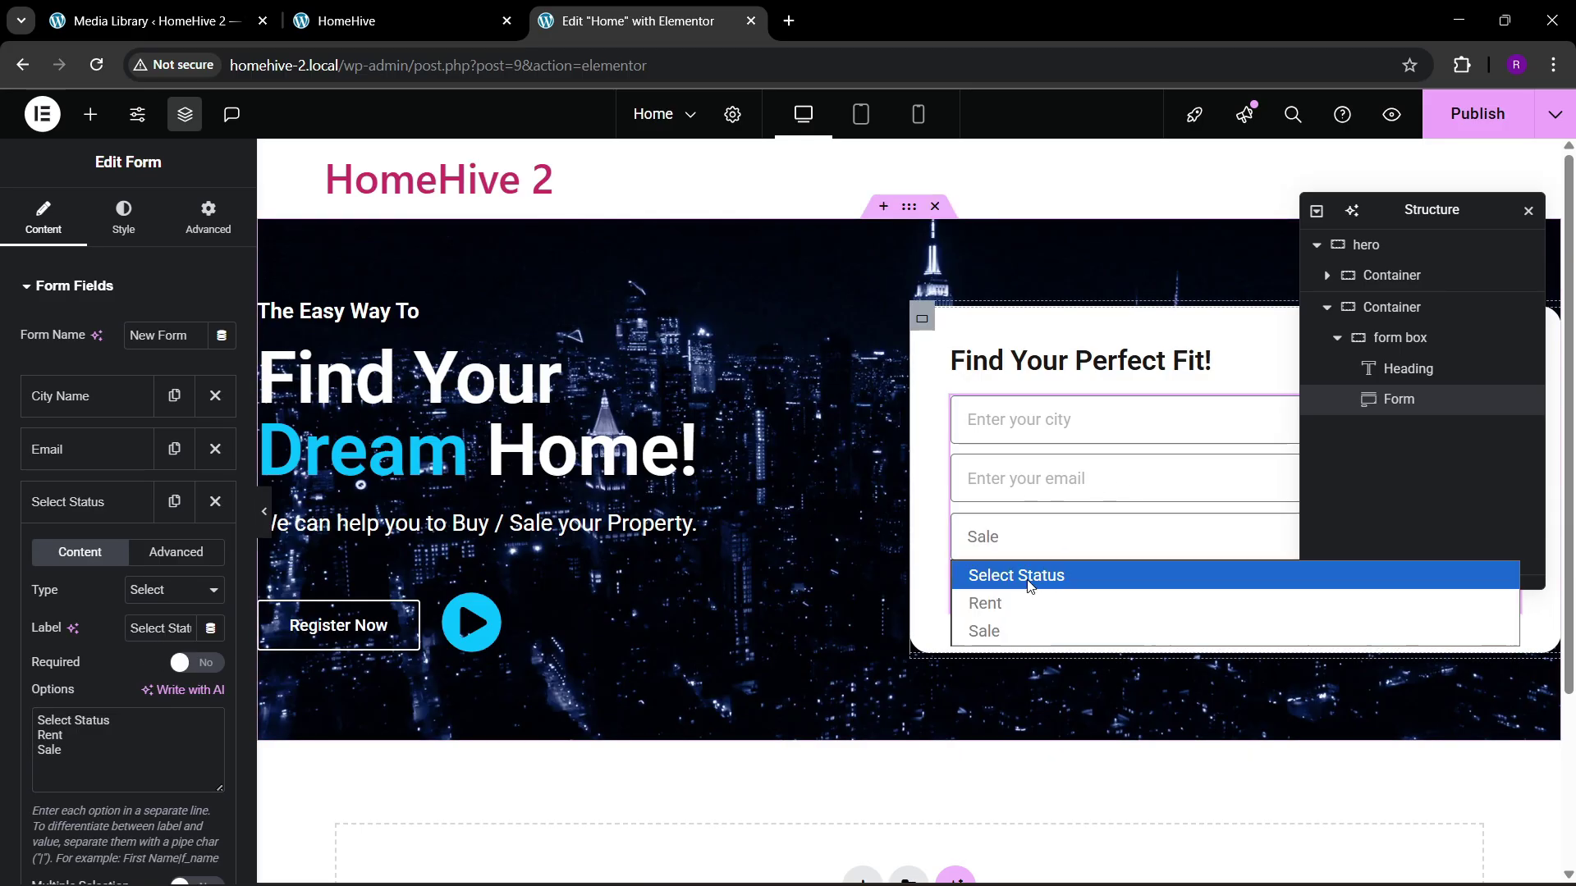
click(1022, 574)
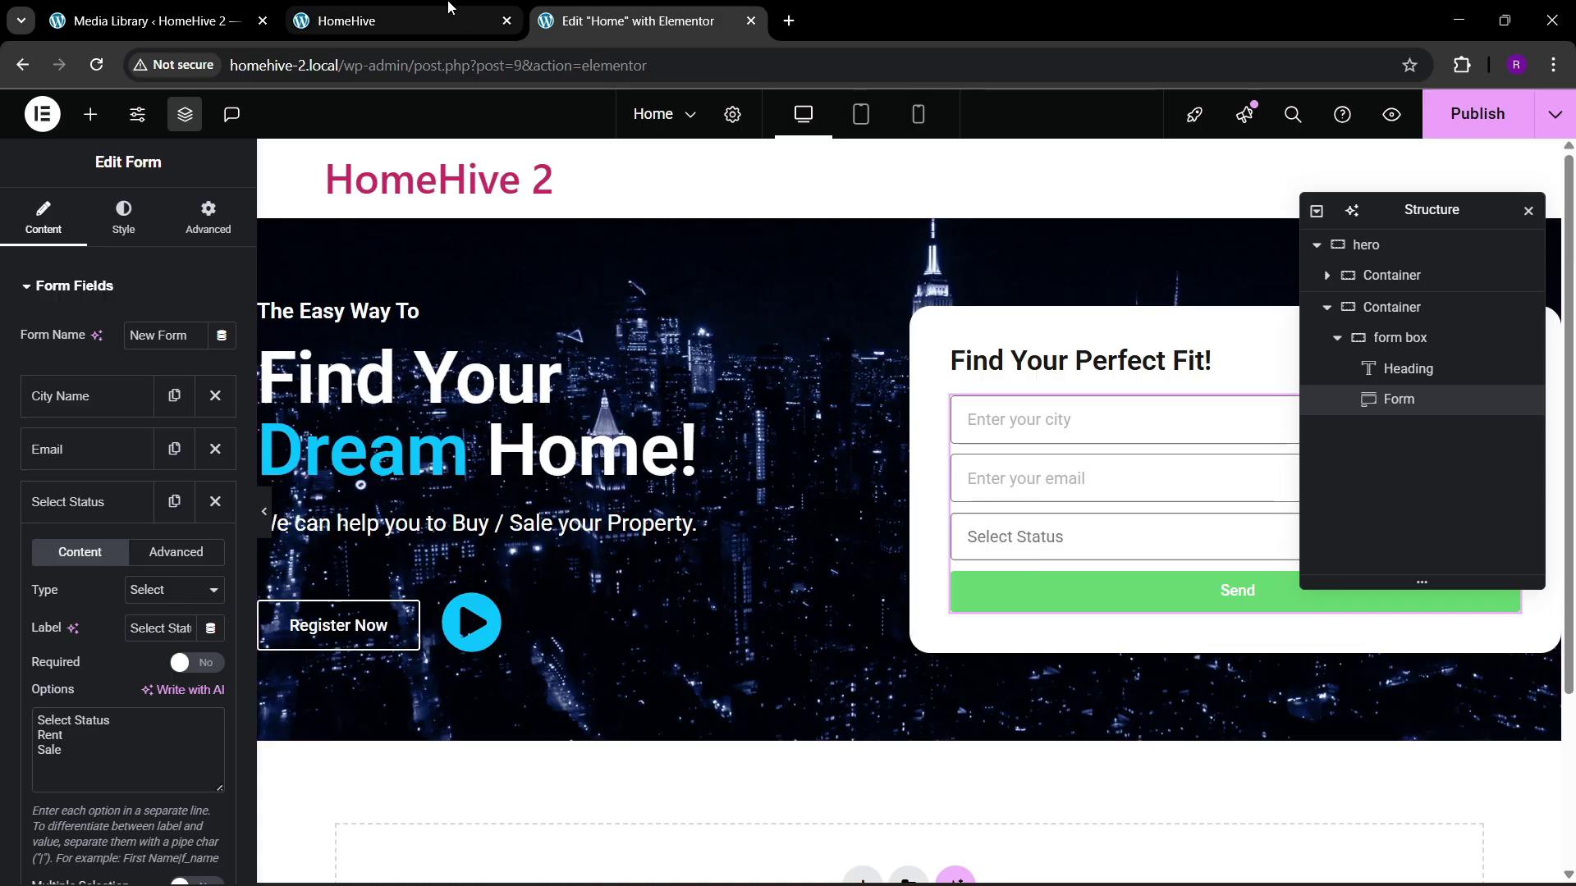
Step: Check the reference form, duplicate the Select Status field and label the copy "Select Type"
click(403, 21)
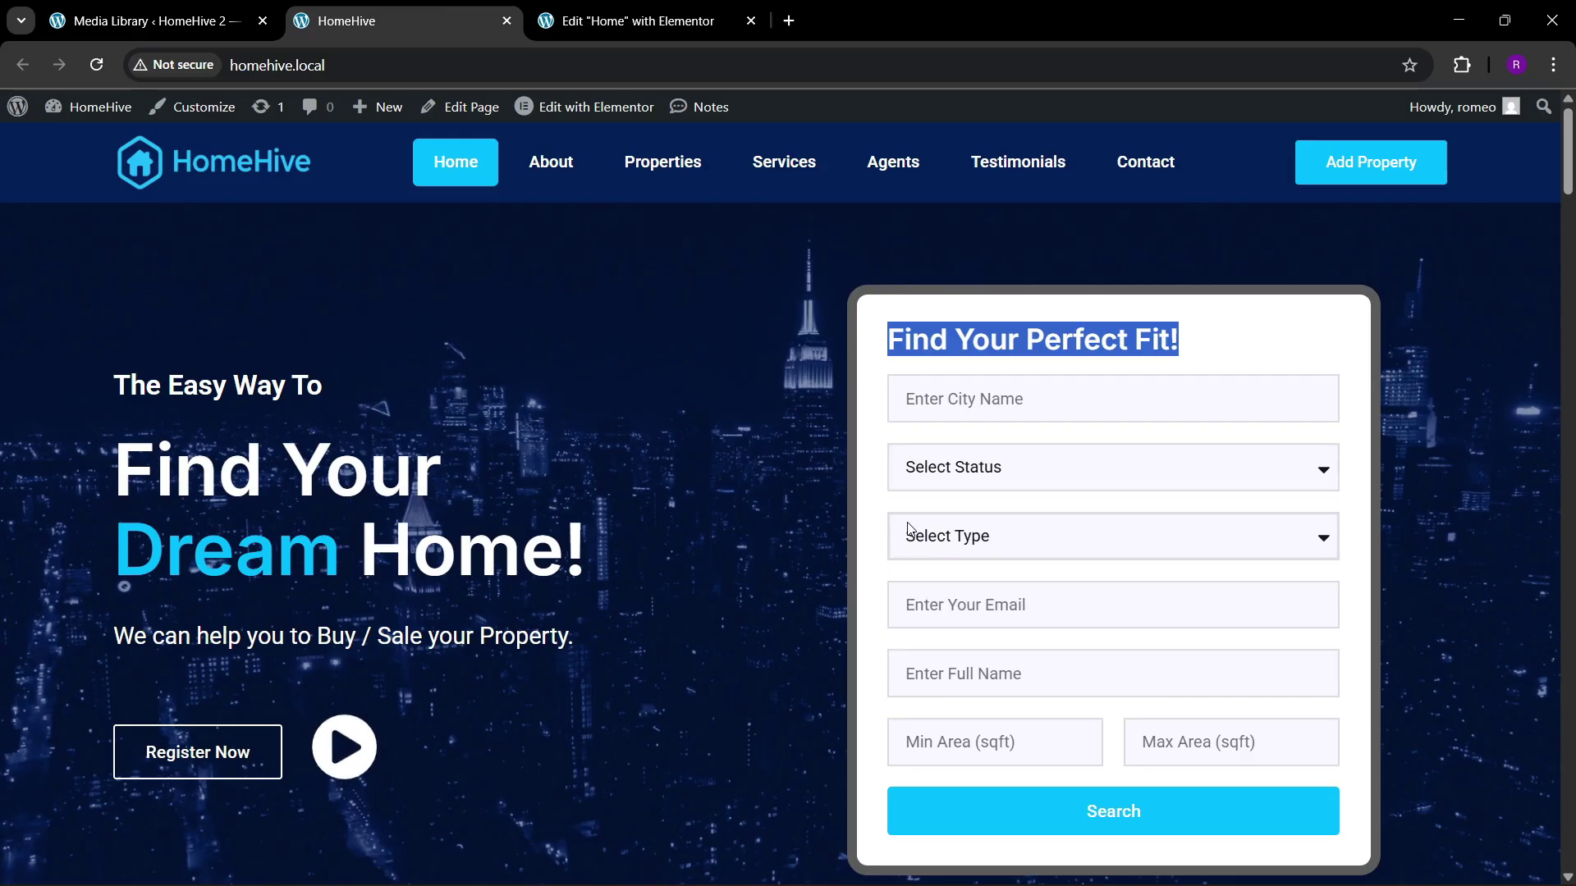
click(607, 21)
click(90, 501)
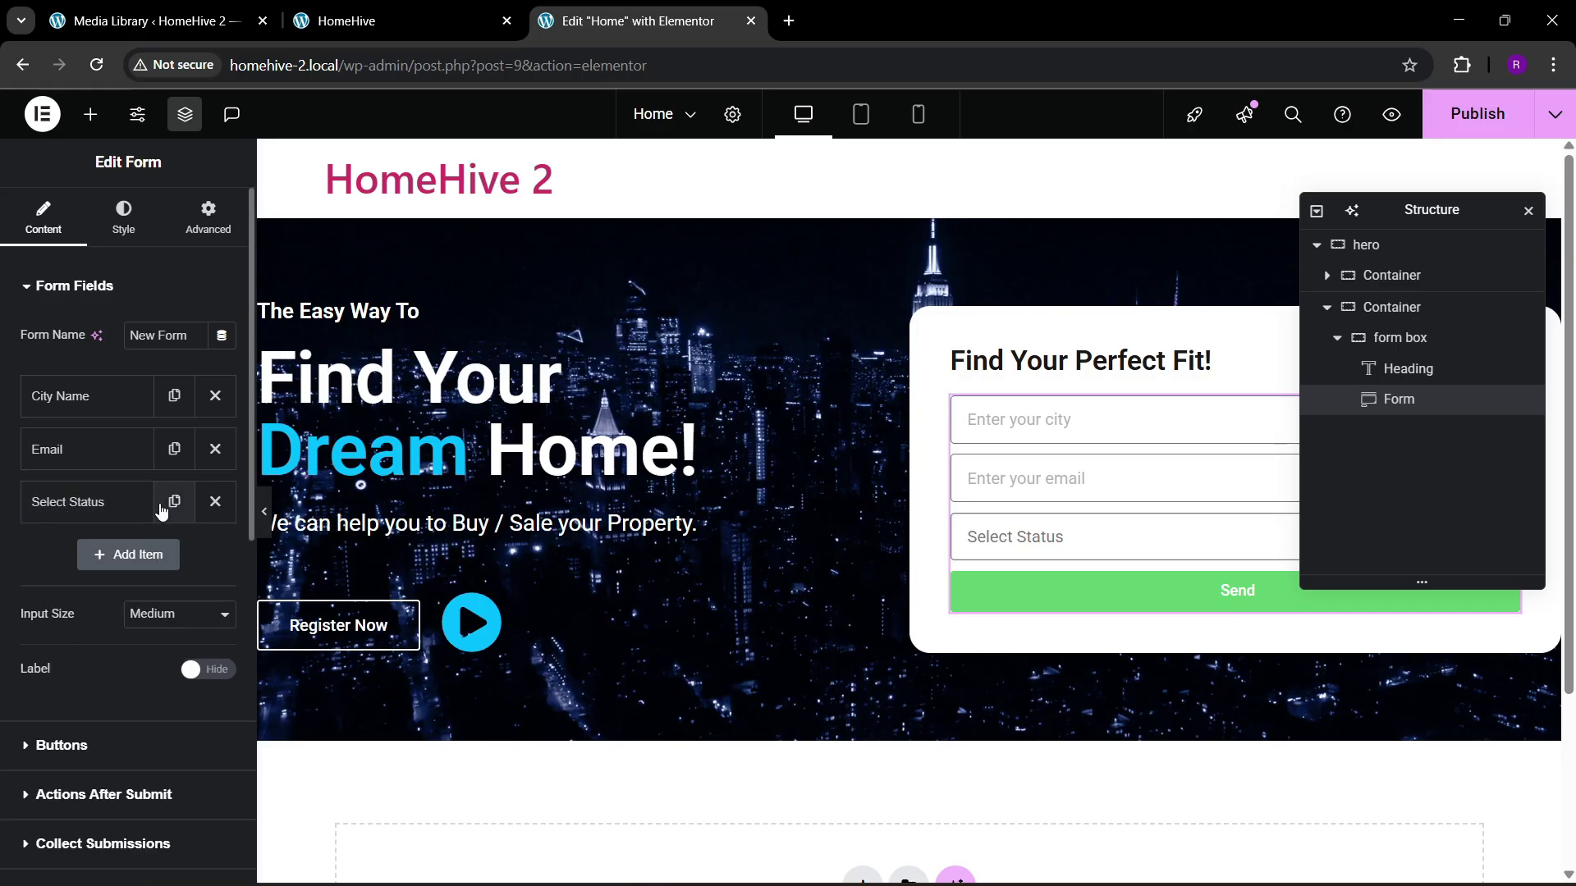
click(174, 502)
click(102, 558)
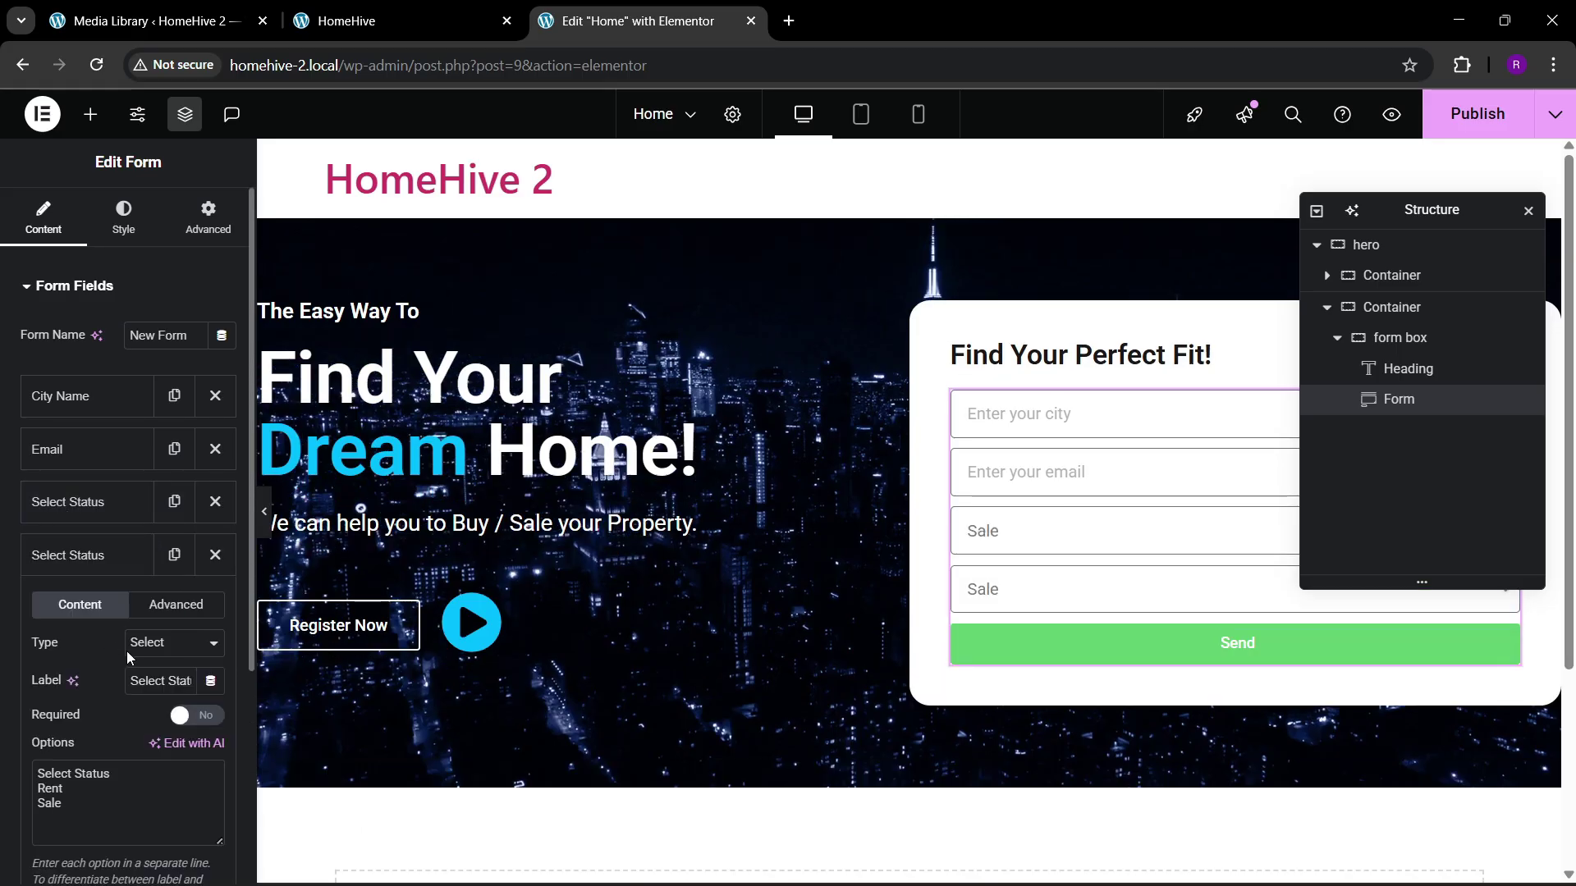
double_click(170, 683)
text(Type)
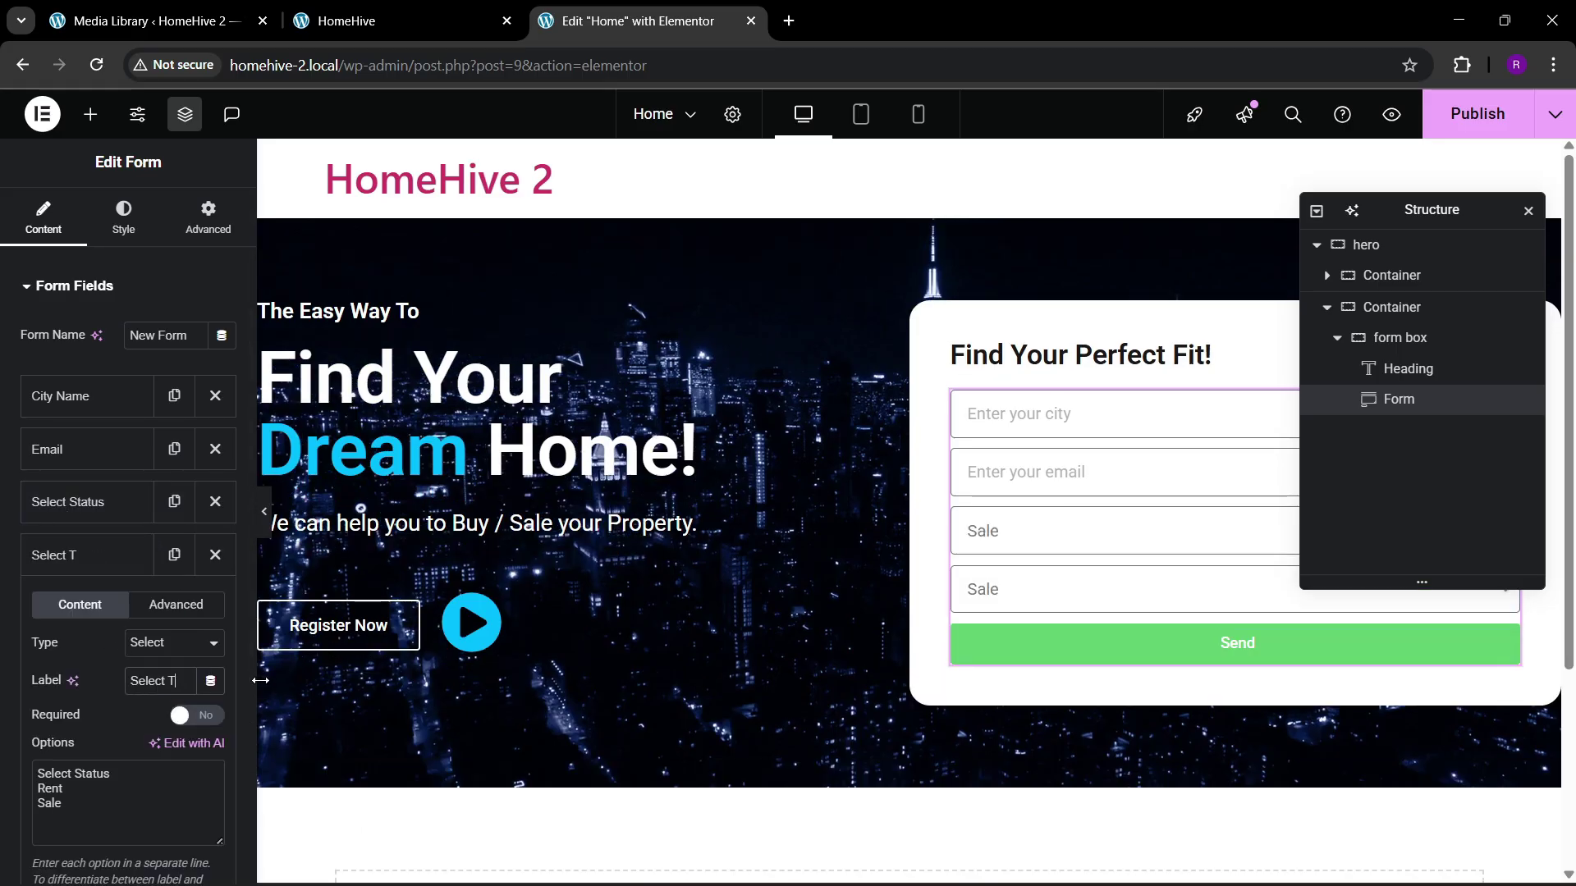
Step: Change the Select Type field's options to Select Type, Rent, Plot and Apartments and try its dropdown in the preview
double_click(99, 771)
text(Type)
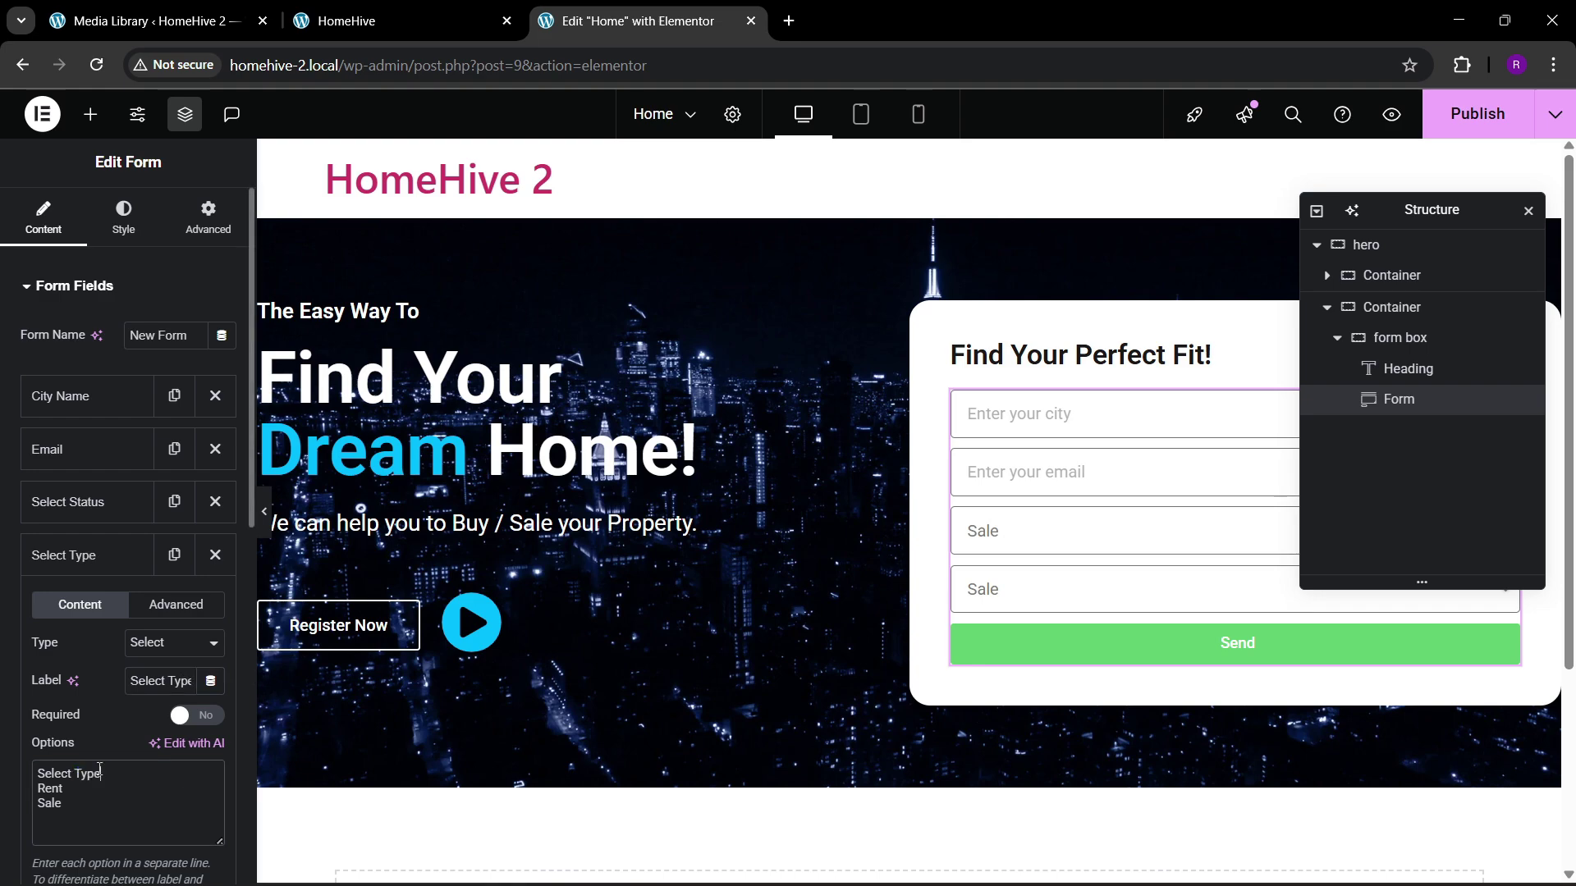
drag(95, 799, 20, 809)
key(BackSpace)
text(Rent)
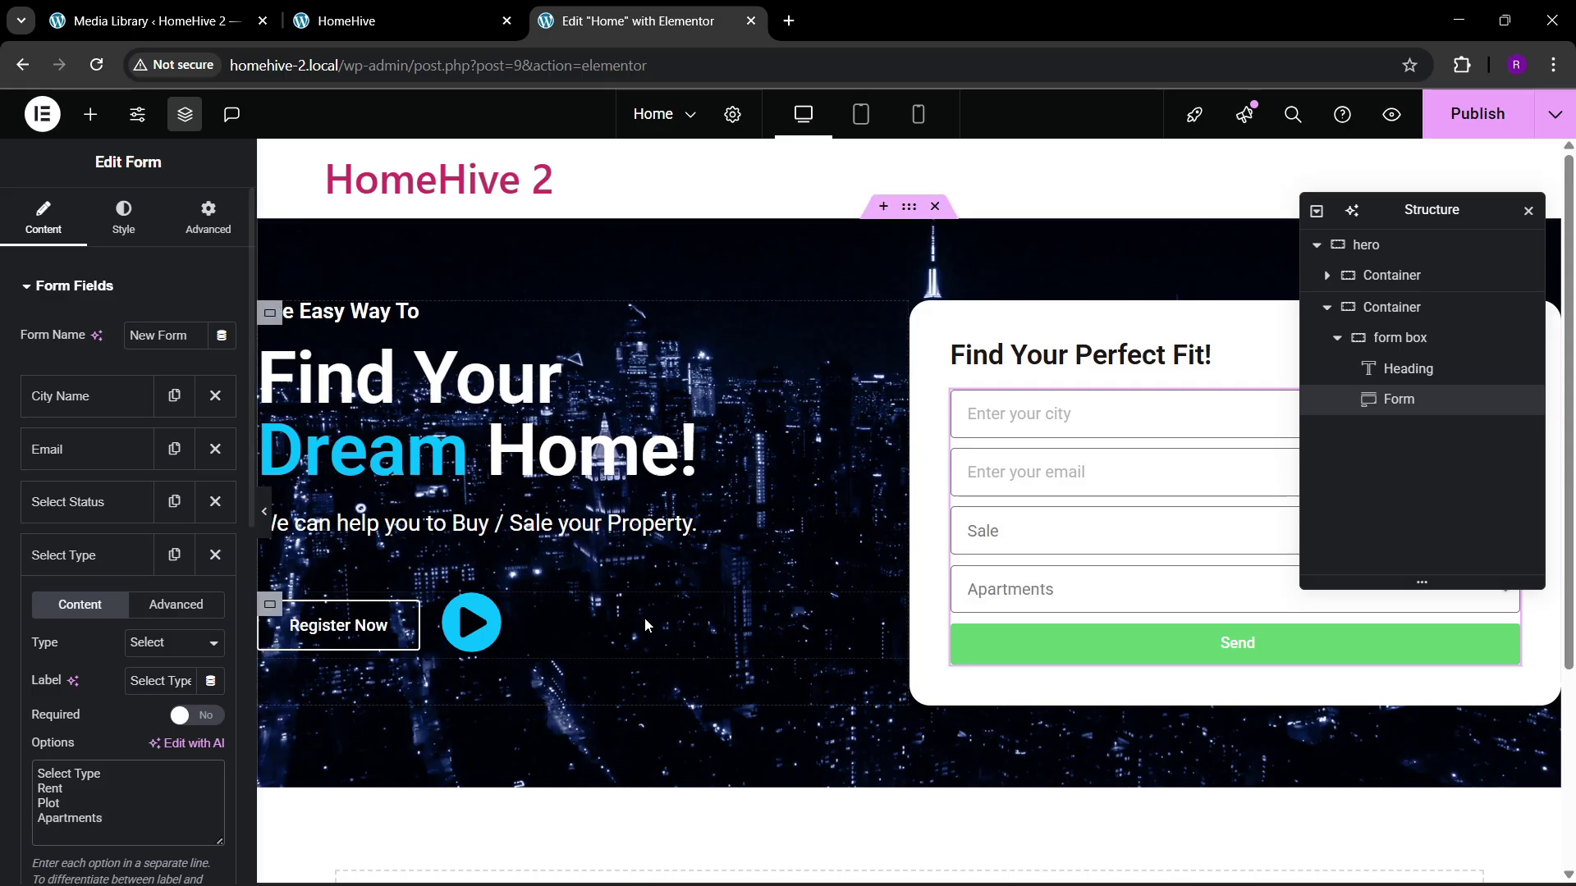
click(1023, 588)
click(1031, 625)
Step: Check the reference form and change the City Name field's label and placeholder to "Full Name"
click(451, 16)
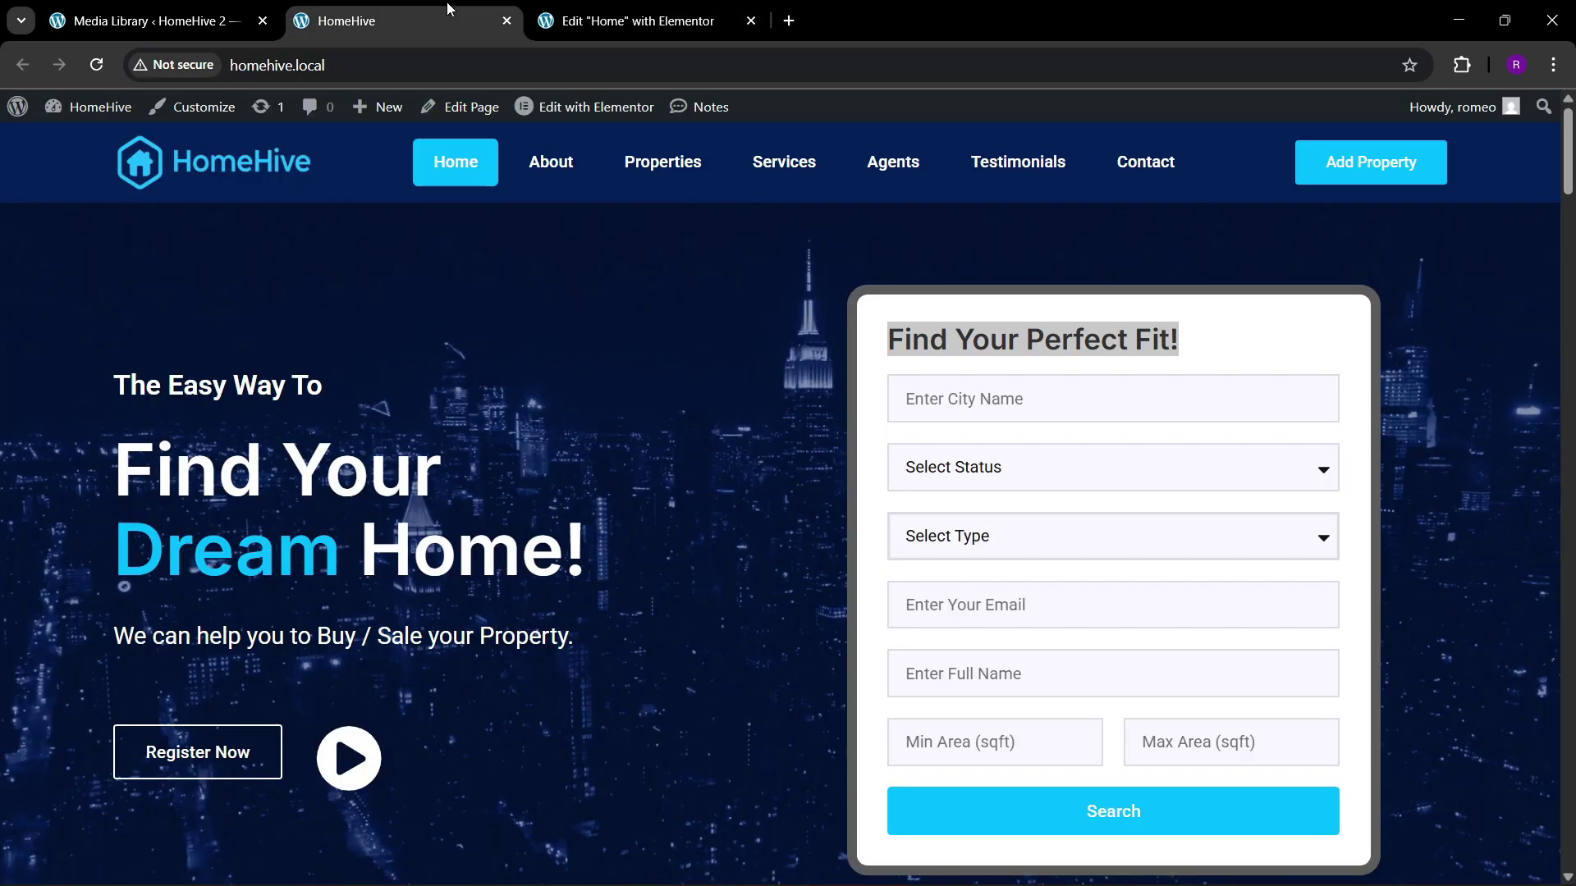
click(694, 18)
click(82, 563)
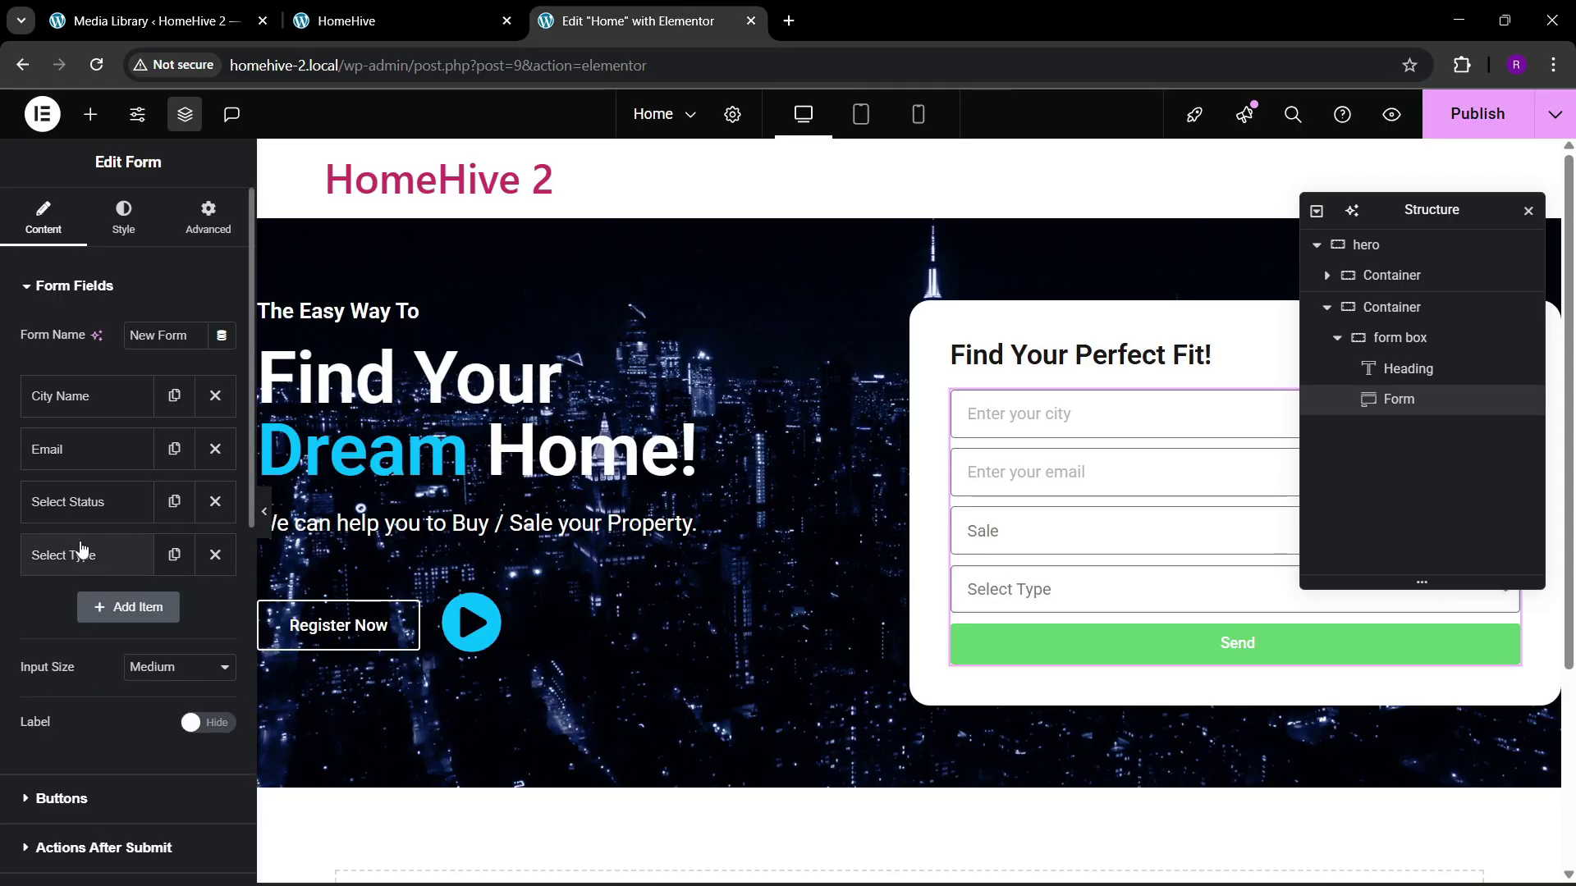
click(91, 402)
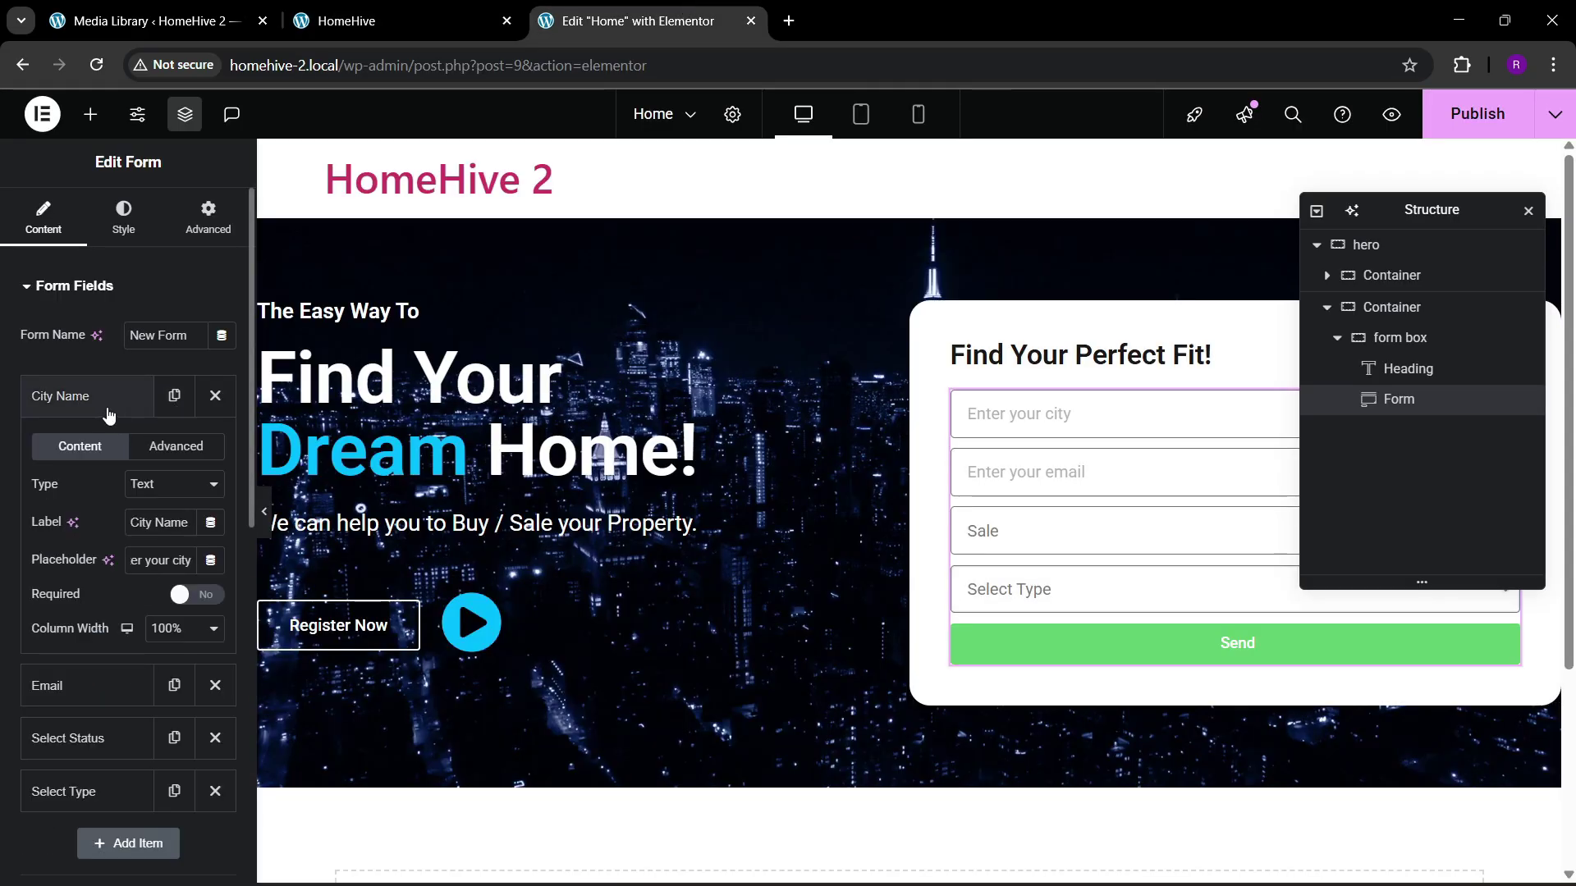
triple_click(151, 522)
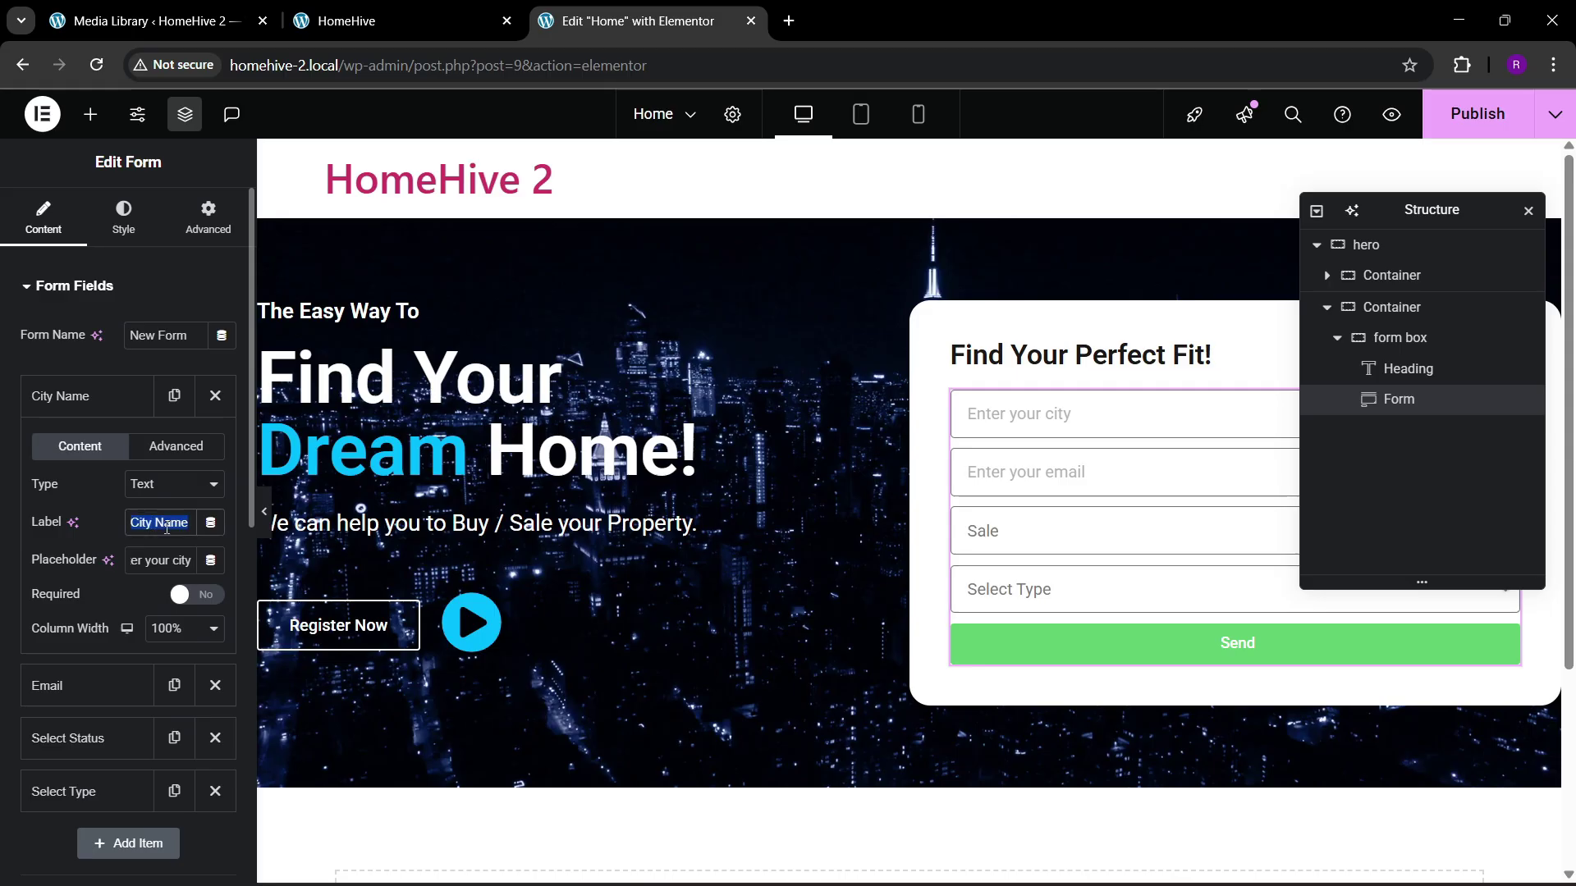
key(BackSpace)
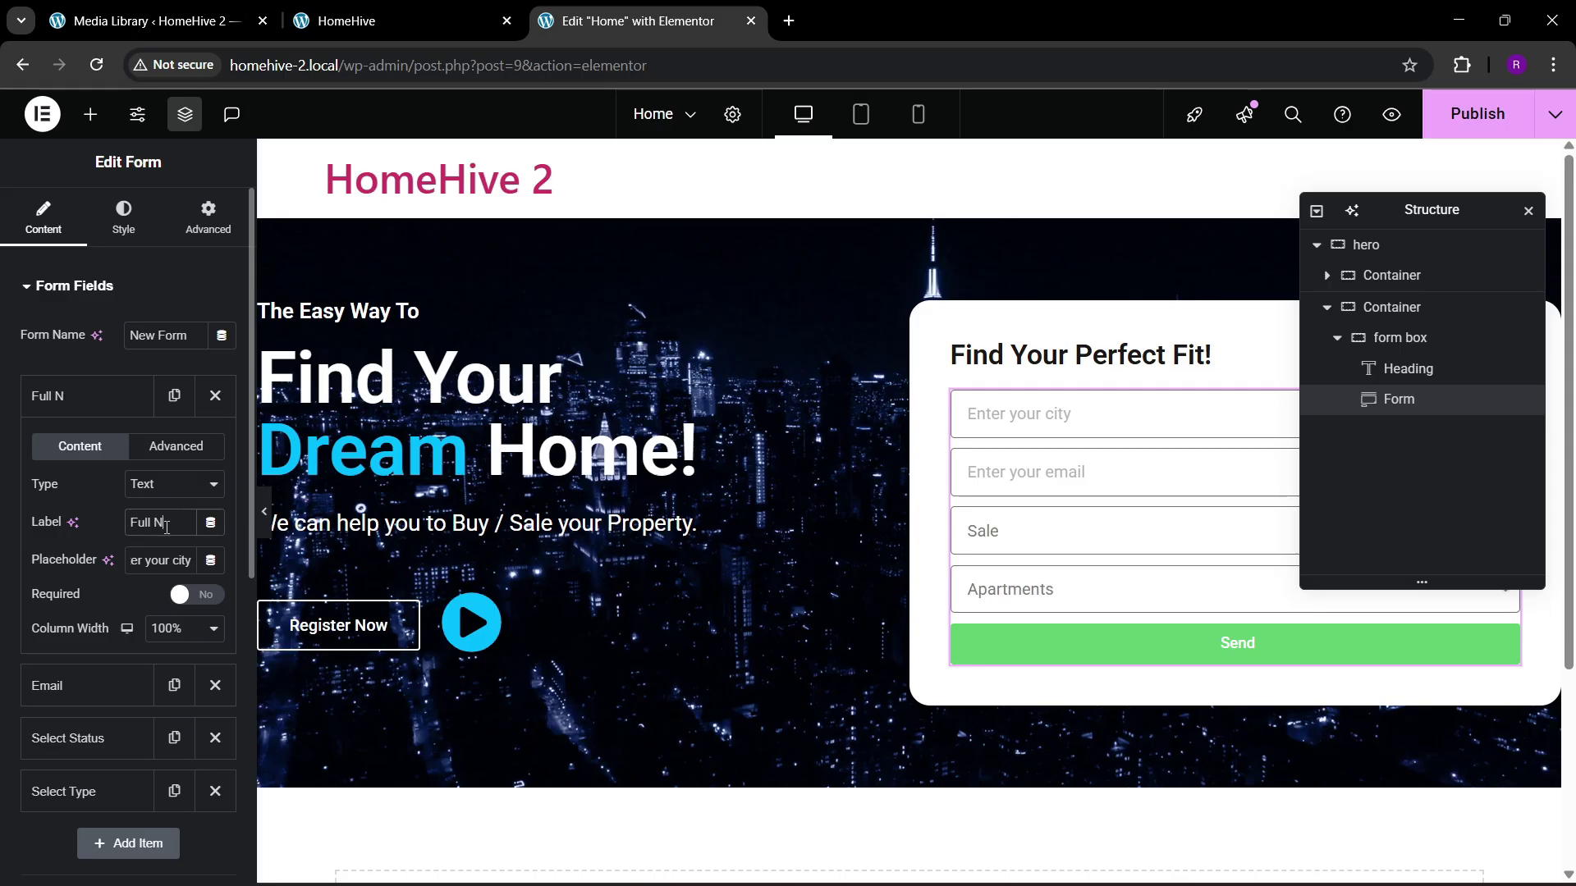
triple_click(166, 528)
key(ctrl+c)
triple_click(164, 560)
key(ctrl+v)
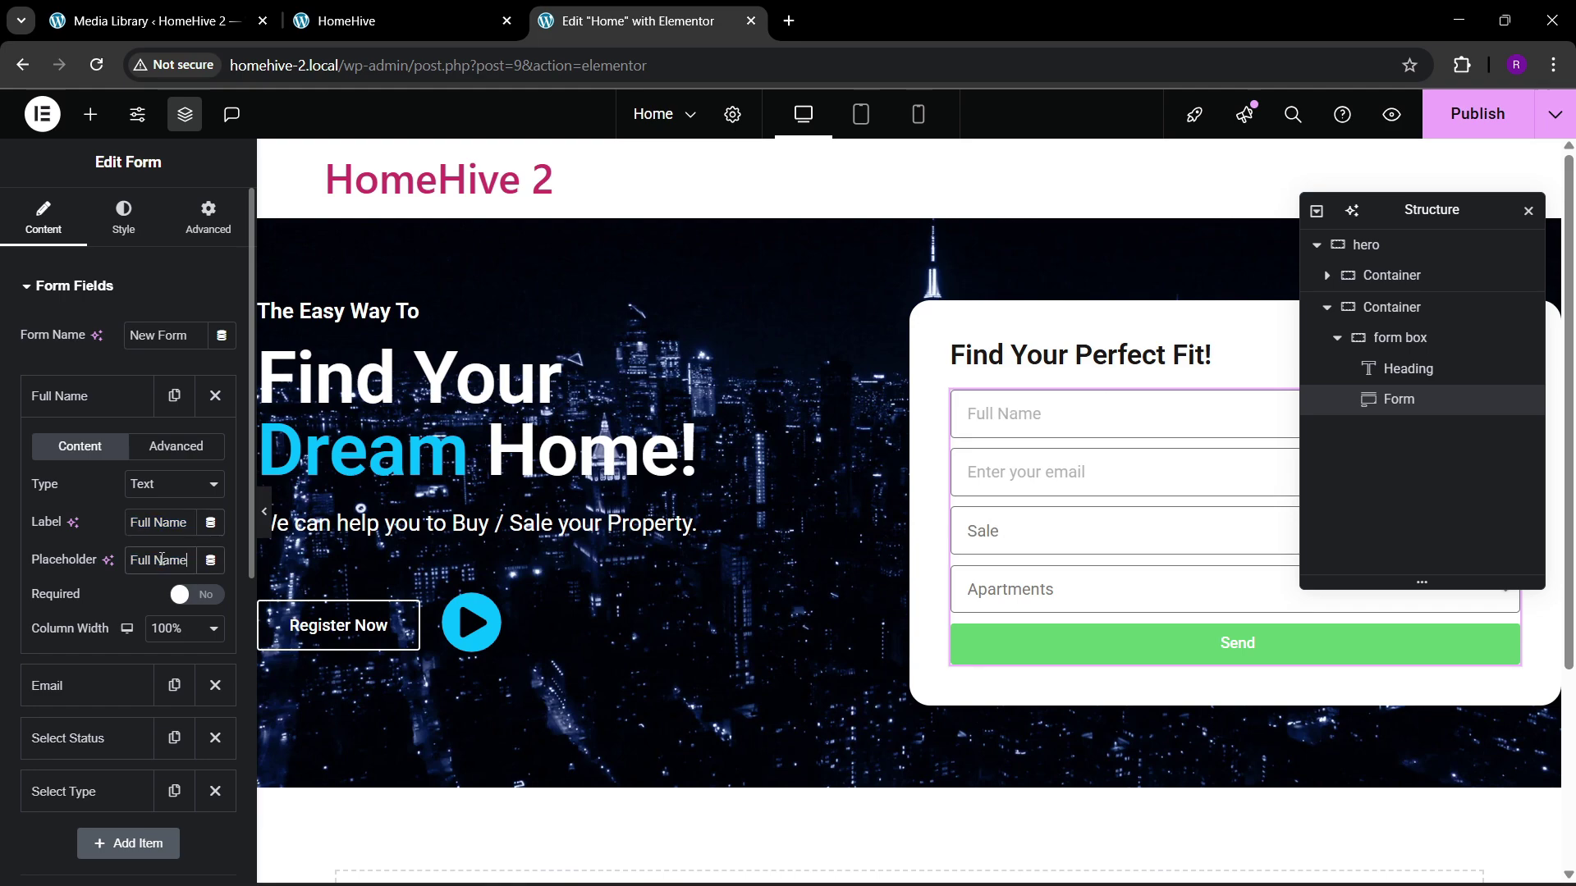
click(110, 398)
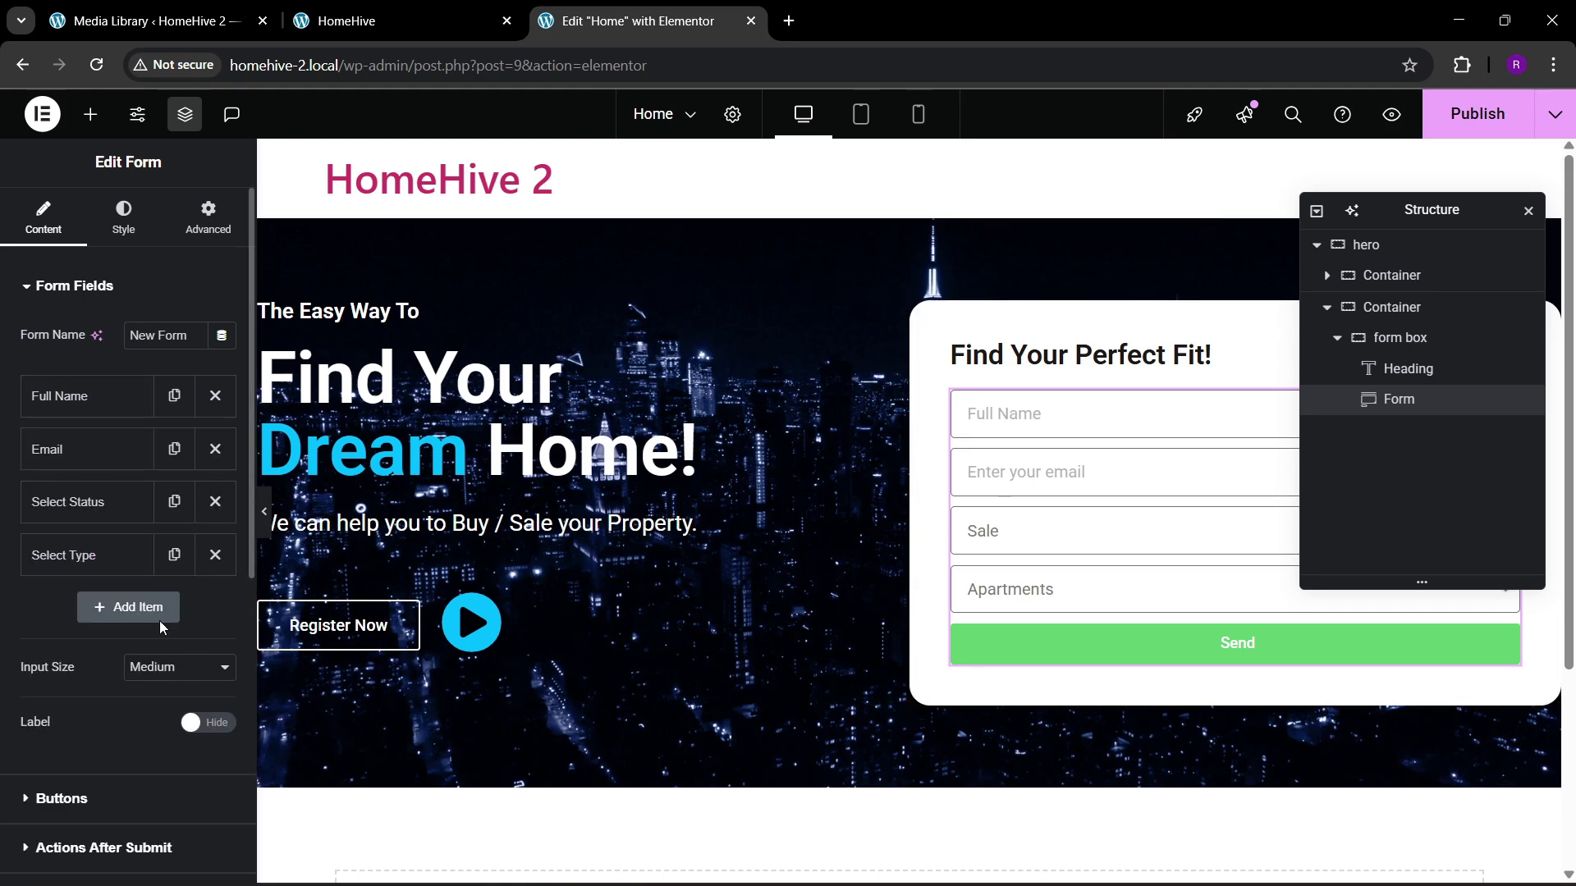
Step: Check the reference form's area inputs and add a Number-type field labelled "Min Area (sqft)" after Select Type
click(369, 21)
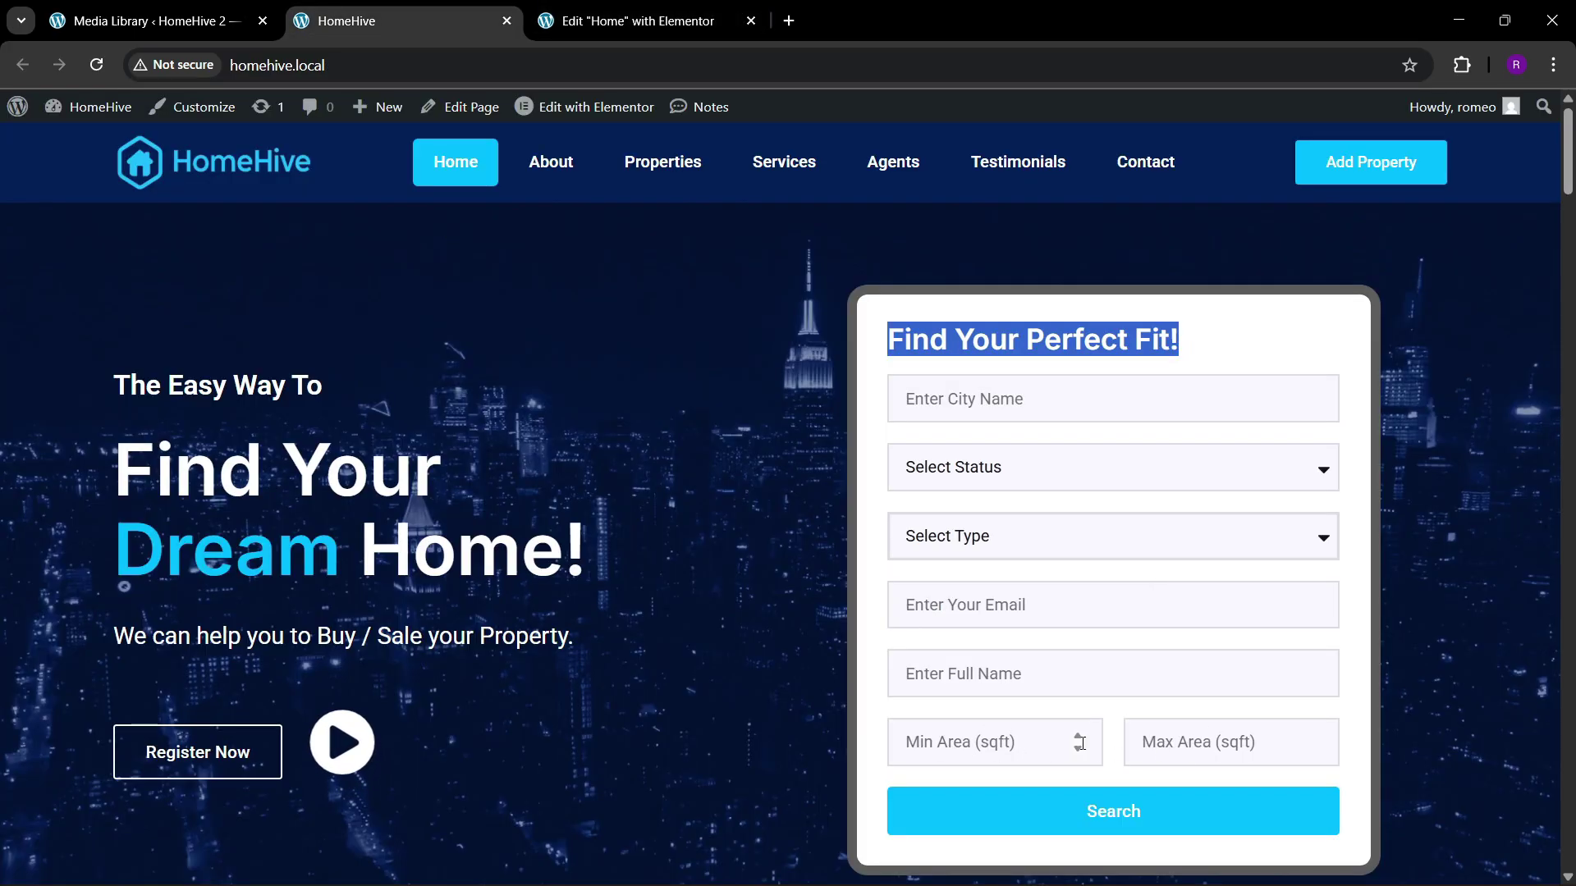
key(ctrl+Tab)
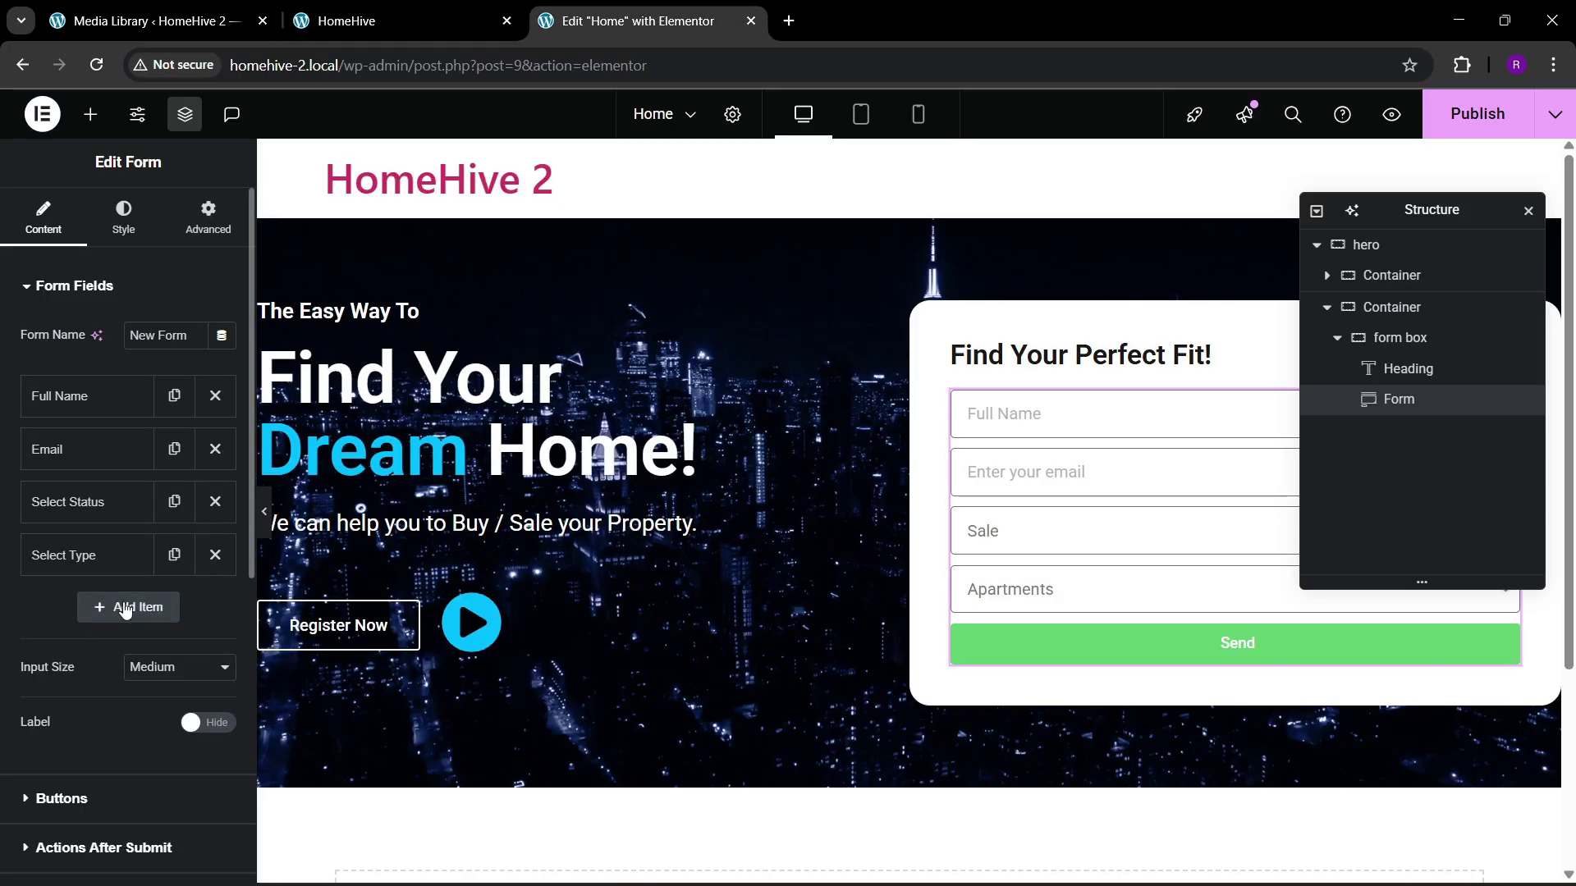
click(124, 608)
click(159, 706)
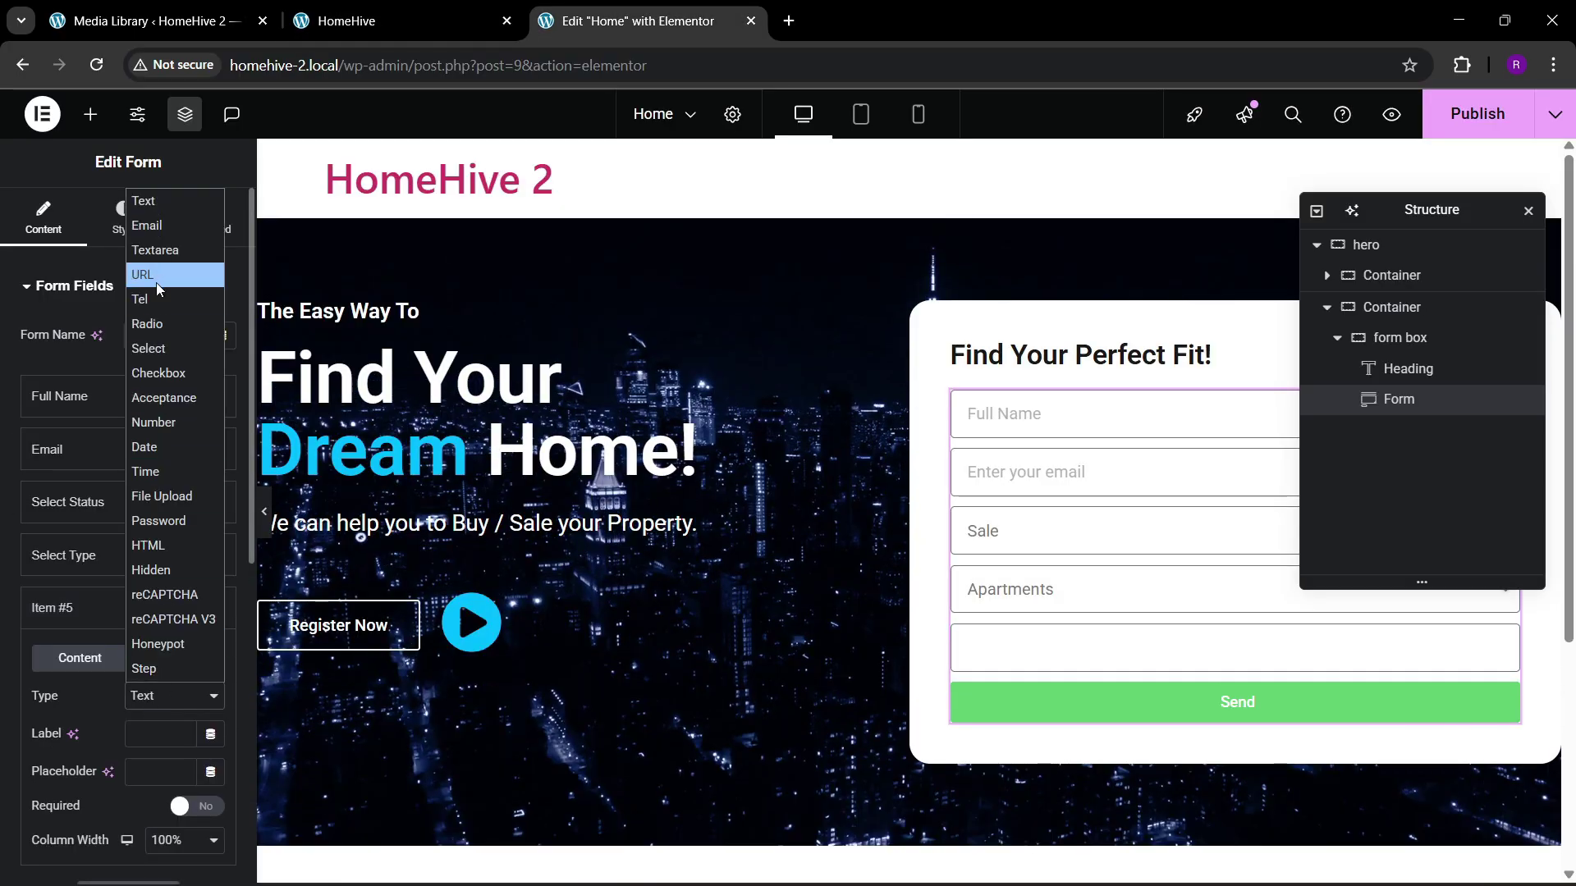
click(158, 422)
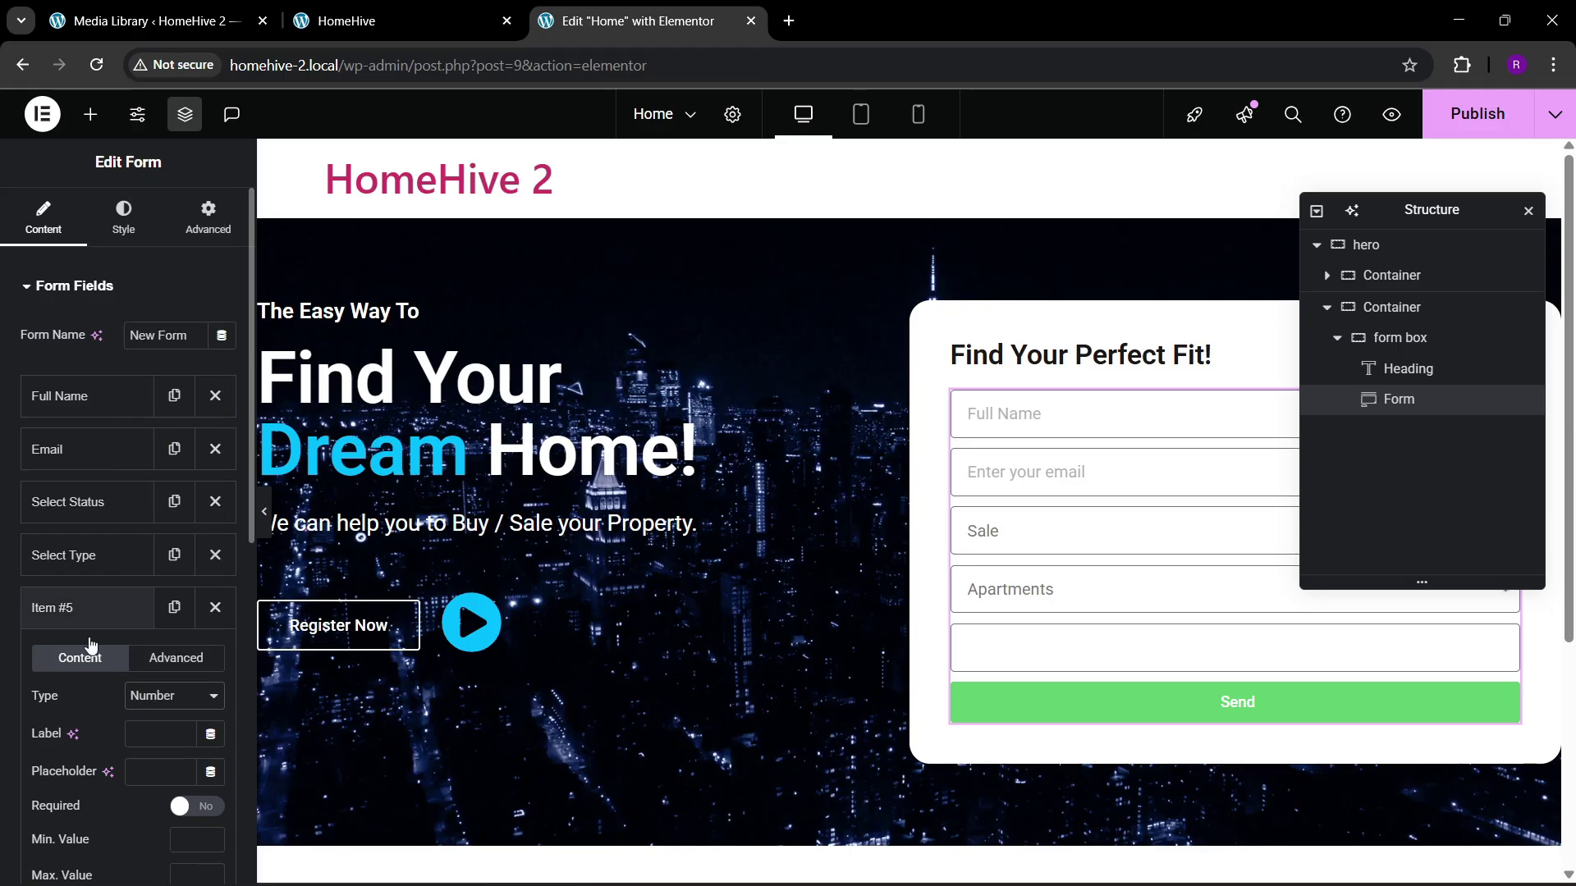
scroll(79, 745, down, 1)
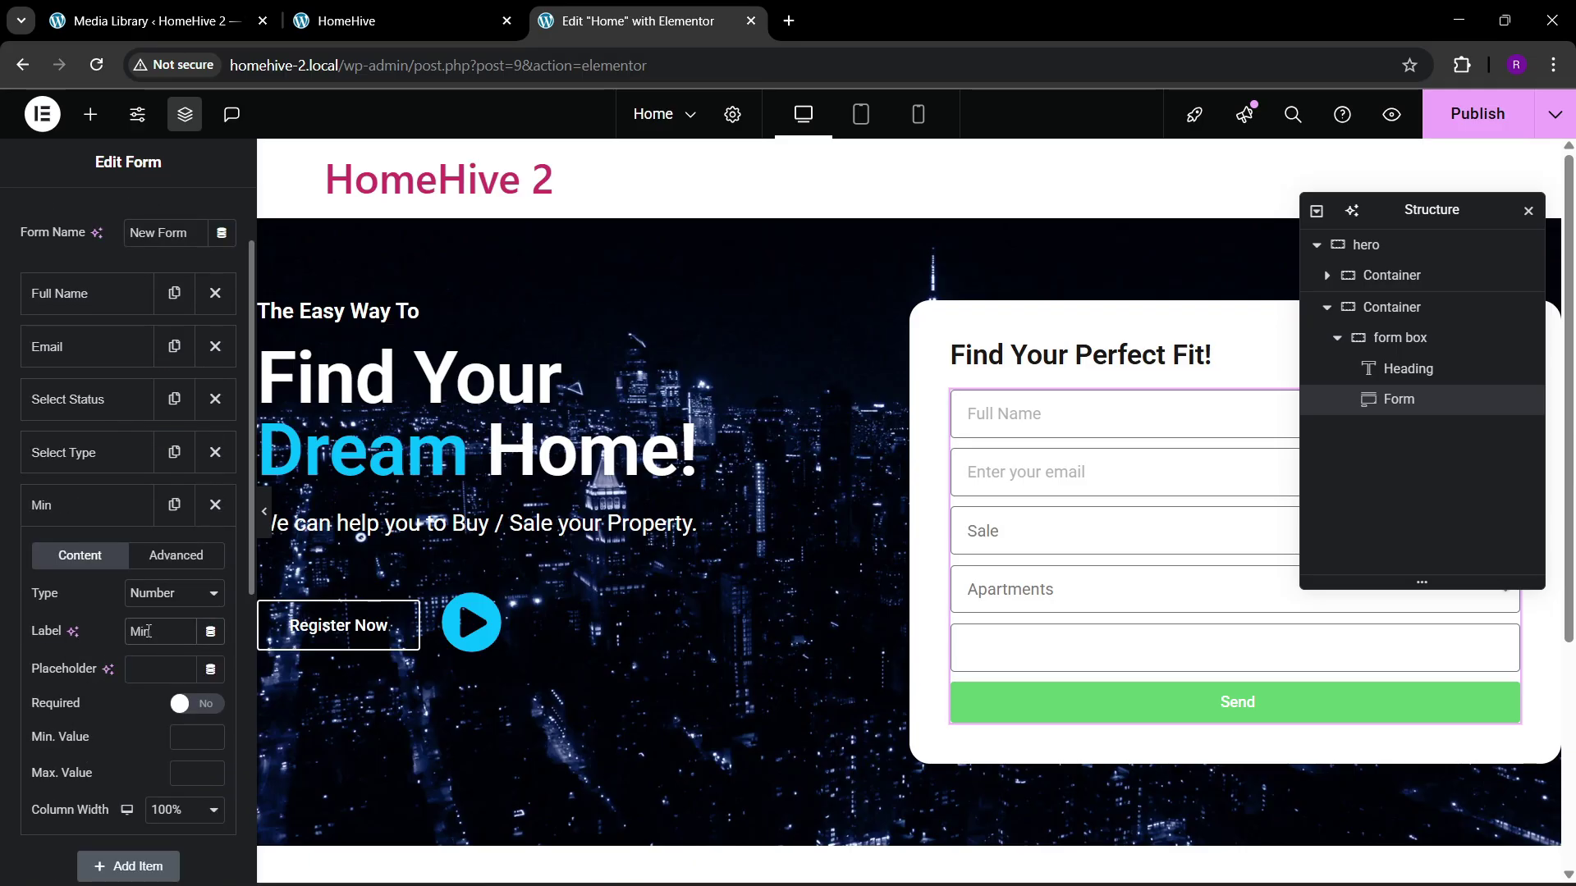
text(Area)
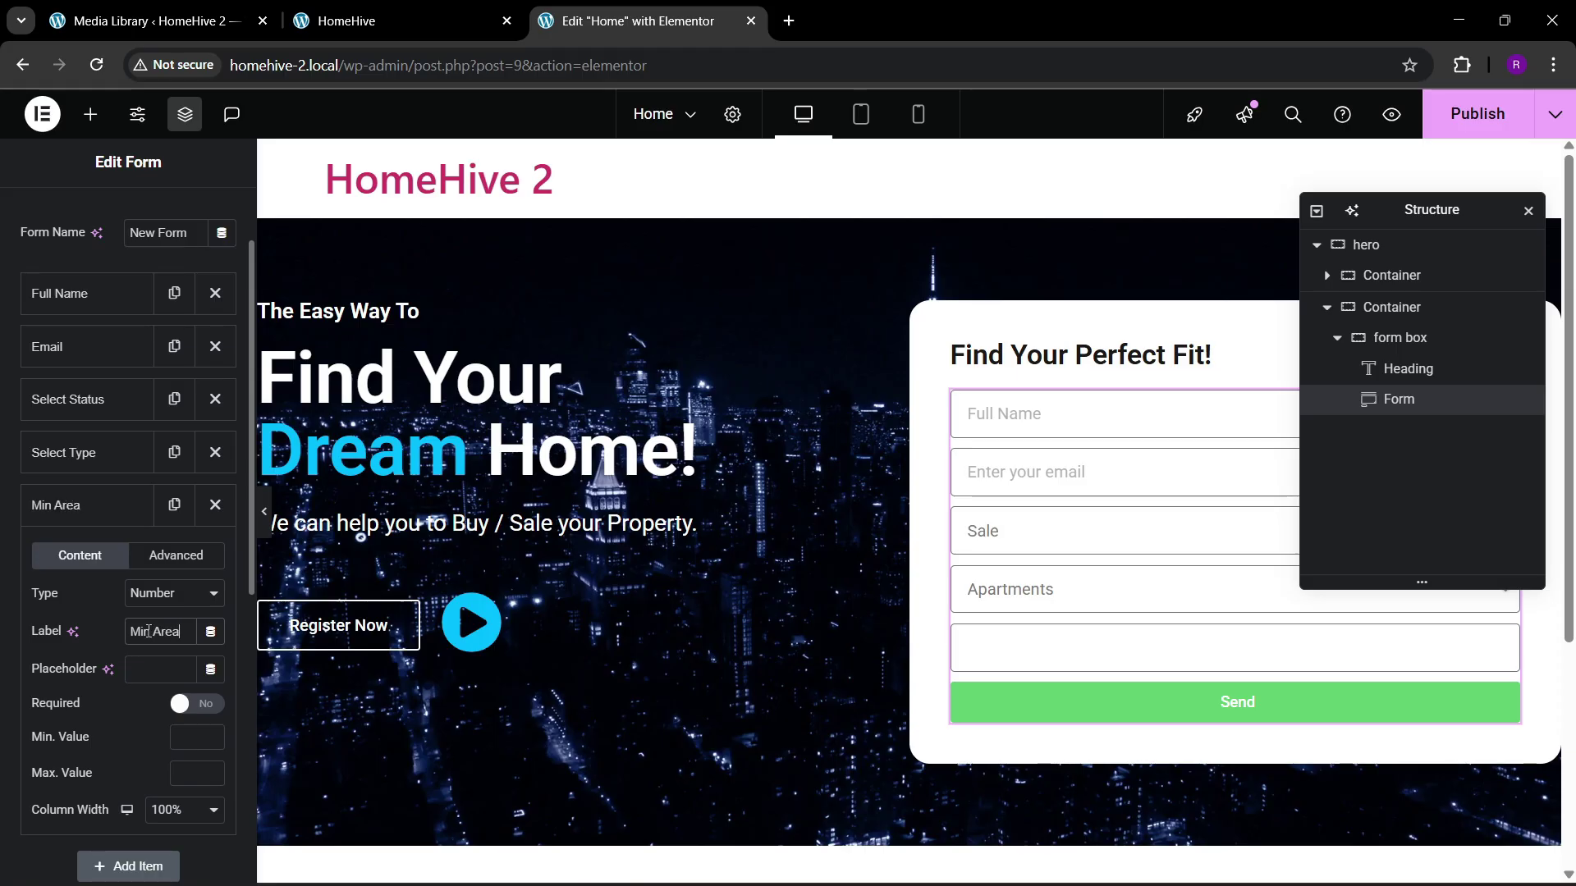
text( (sqft))
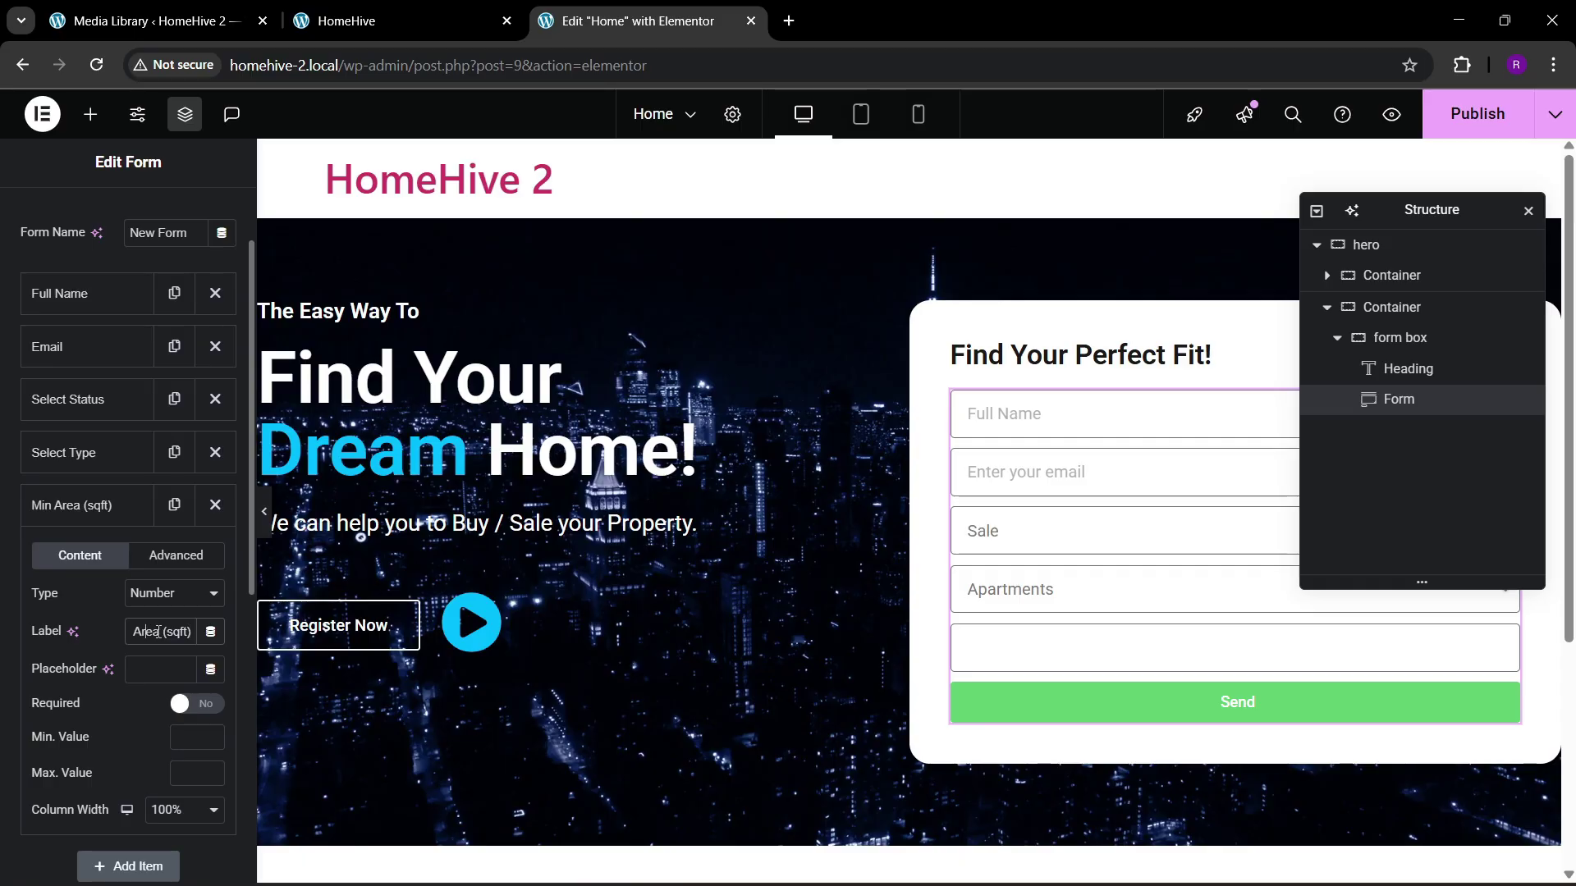
Step: Copy the new number field's label into its placeholder as "Min Area (sqft)" and collapse the field's settings
key(ctrl+a)
key(ctrl+c)
click(174, 675)
key(ctrl+v)
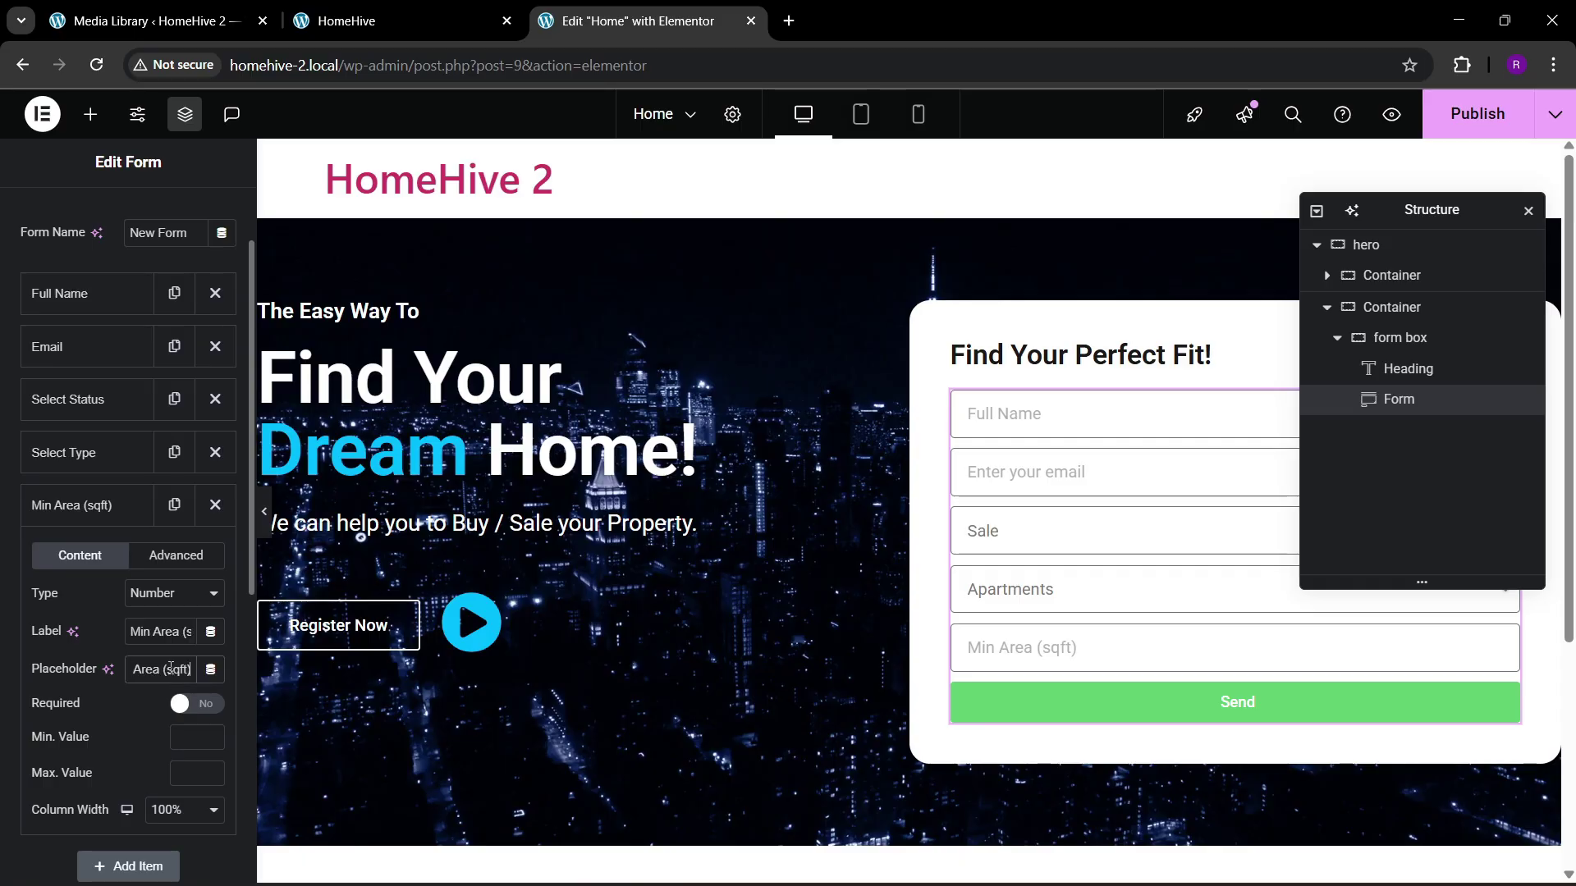
click(100, 505)
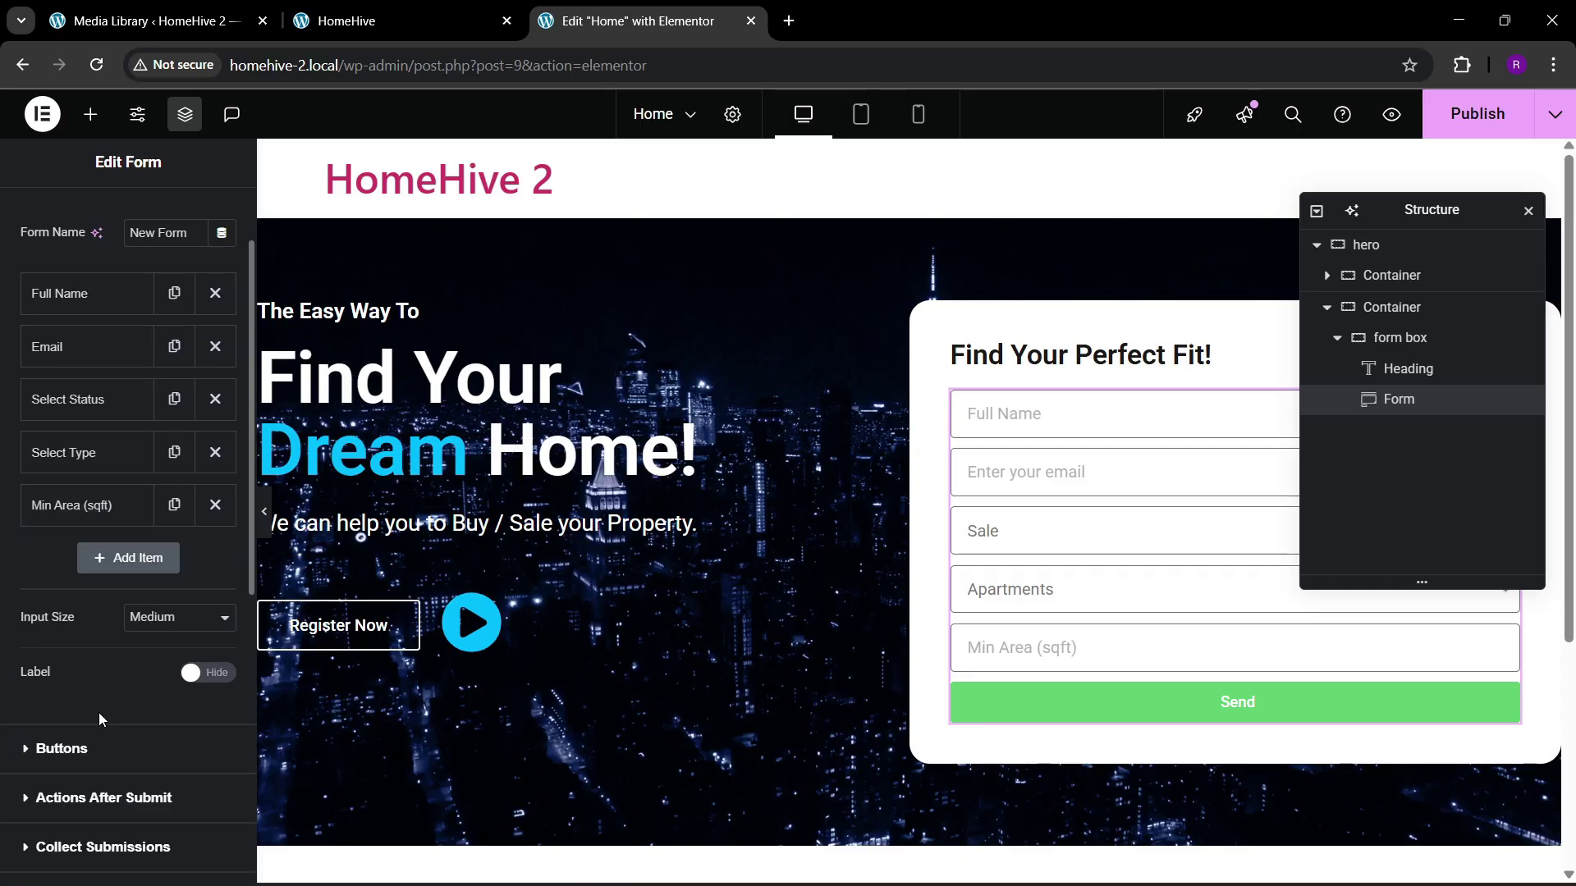
Step: Set the Min Area (sqft) field's column width to 50% and collapse its settings
click(99, 510)
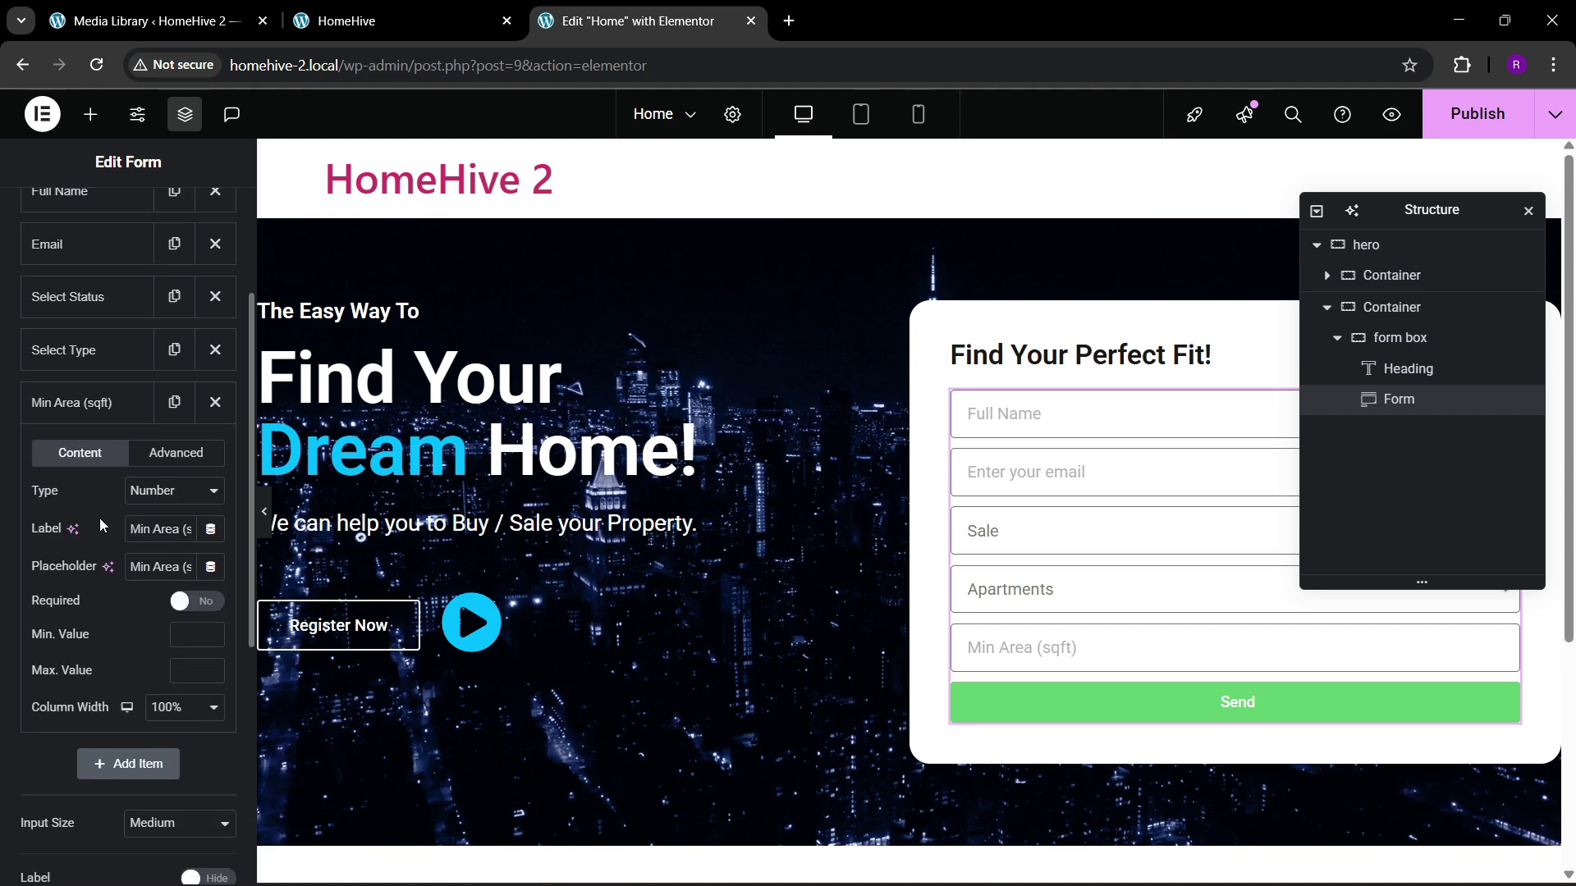
click(176, 706)
click(182, 558)
click(120, 412)
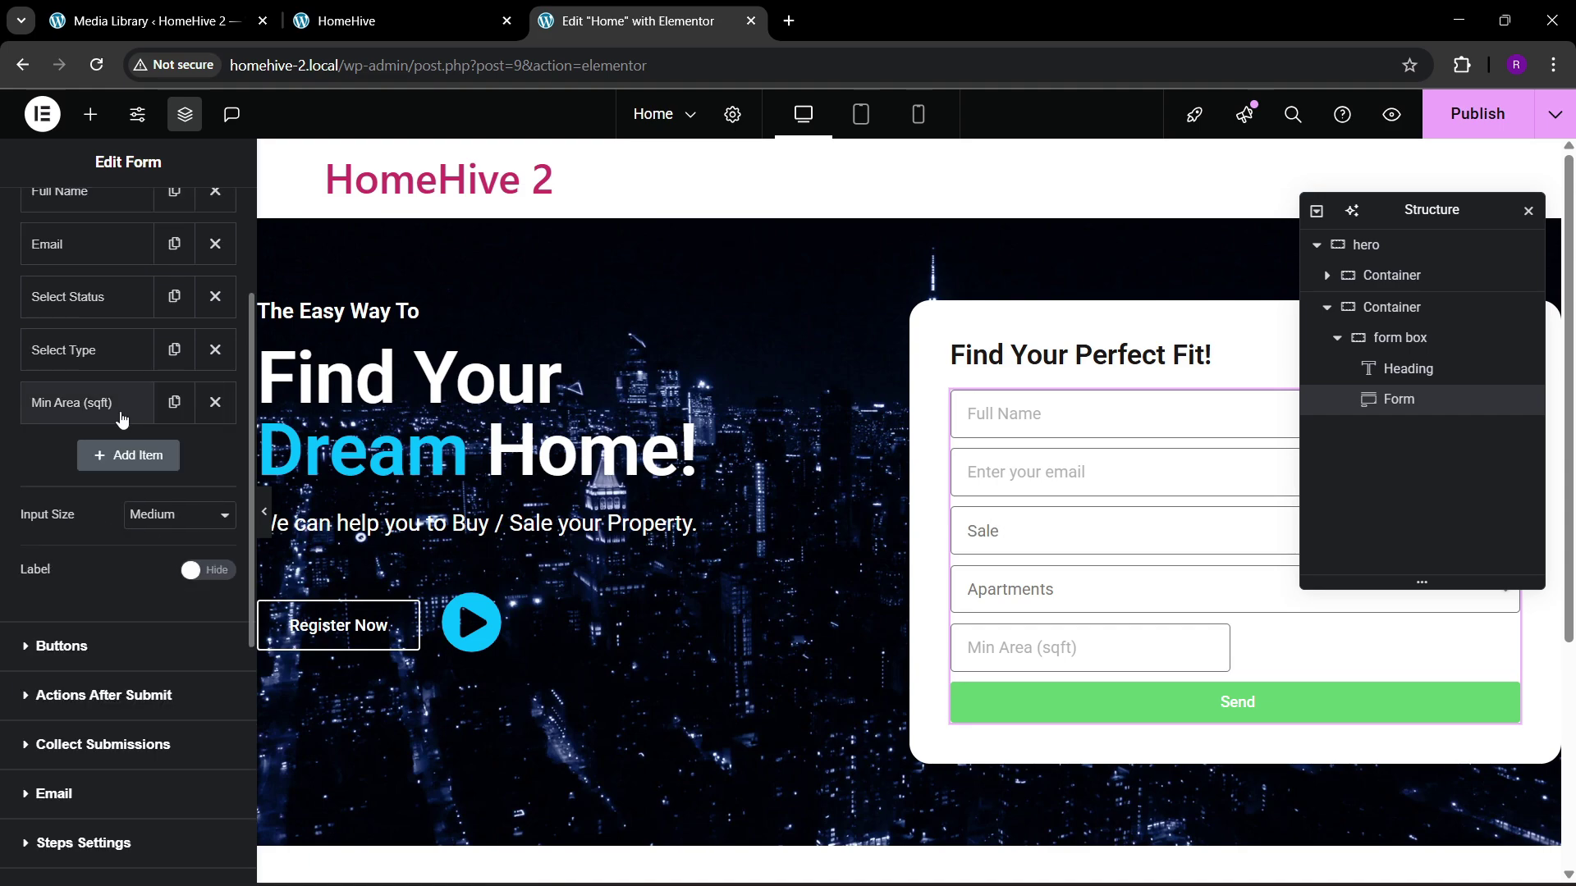
Step: Duplicate the Min Area (sqft) field and change the copy's label and placeholder to "Max Area (sqft)"
click(174, 402)
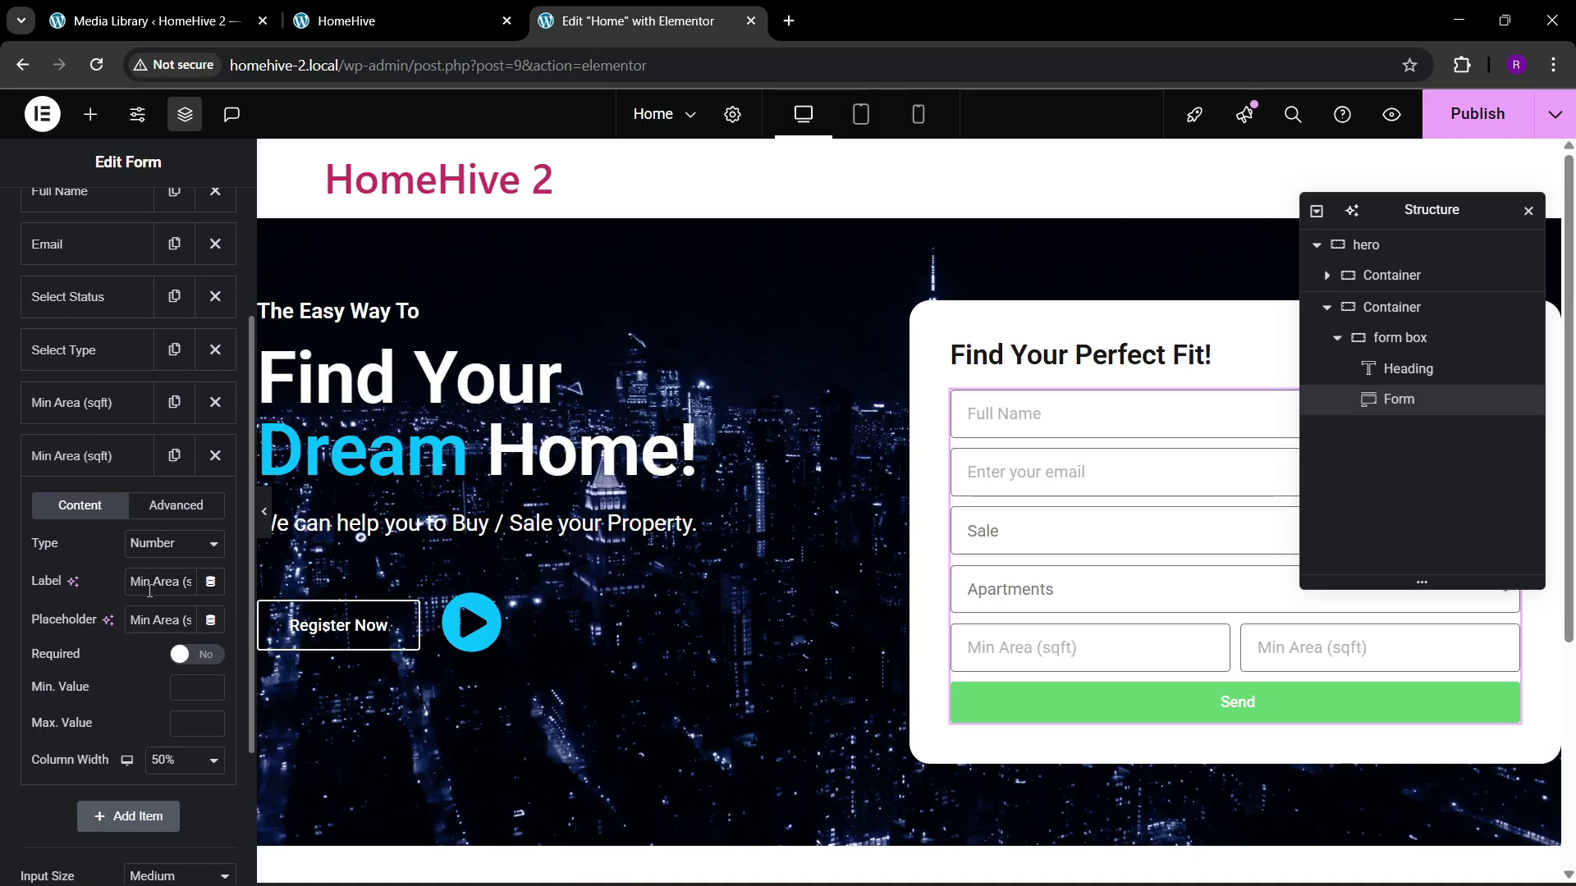
text(Max)
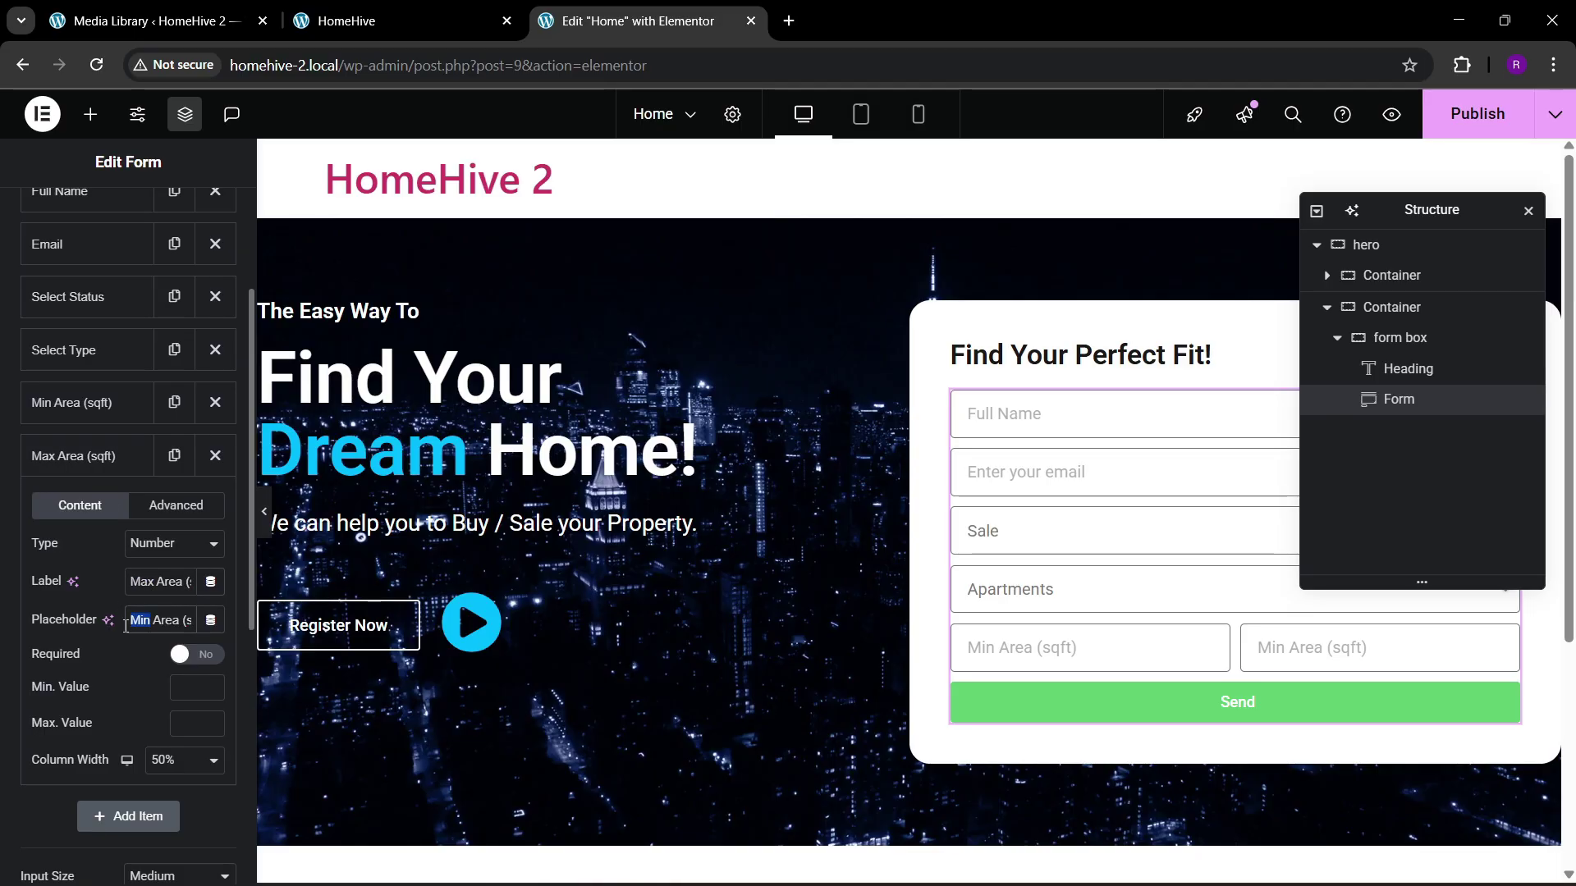
text(Max)
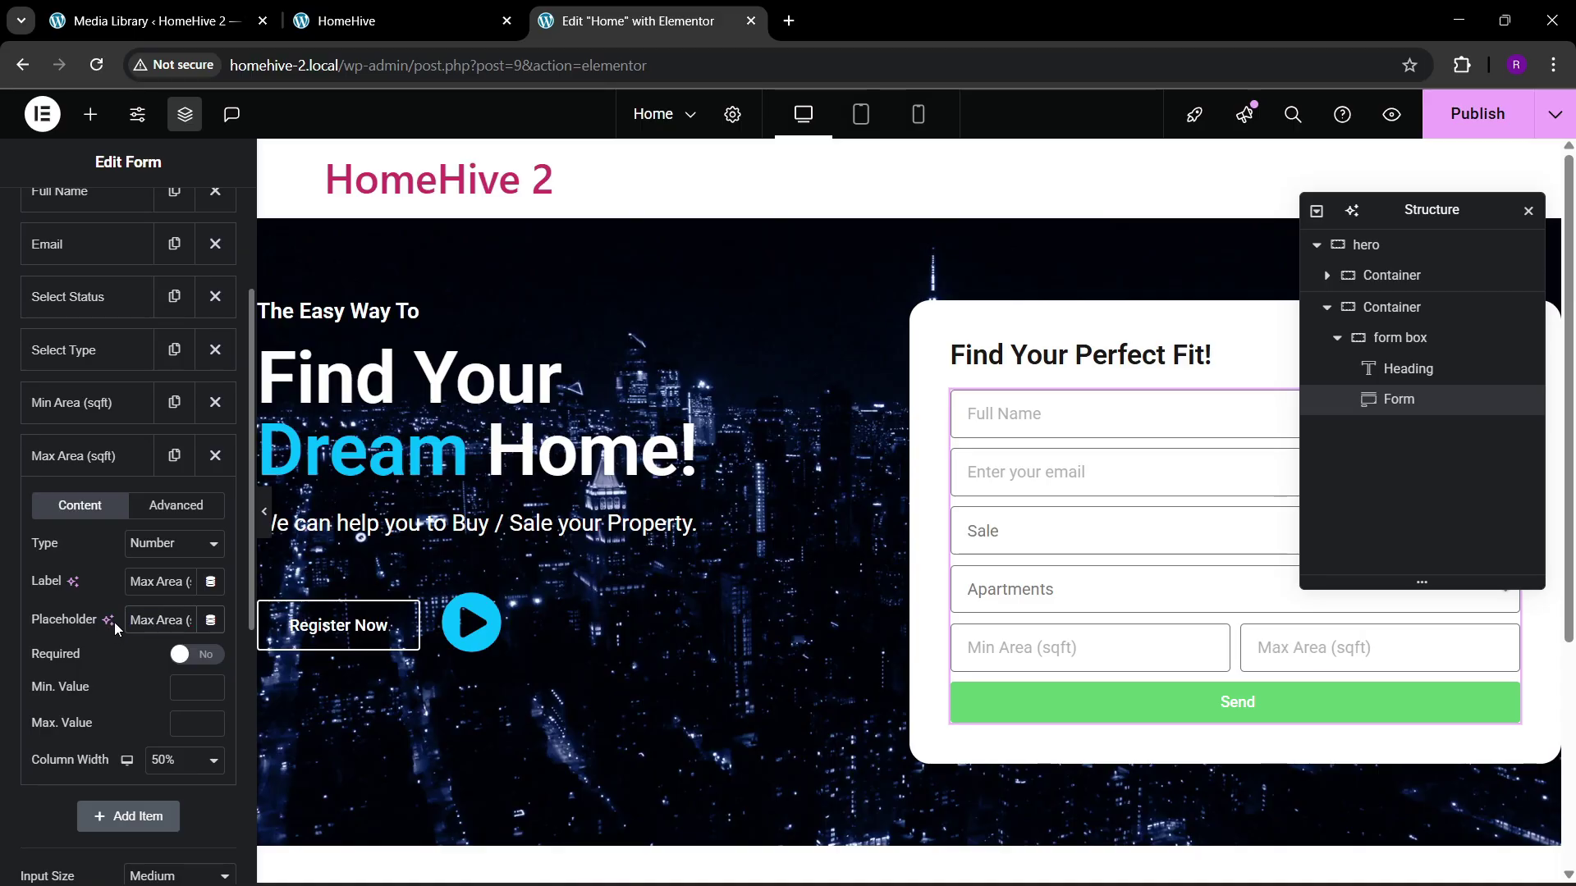
click(116, 461)
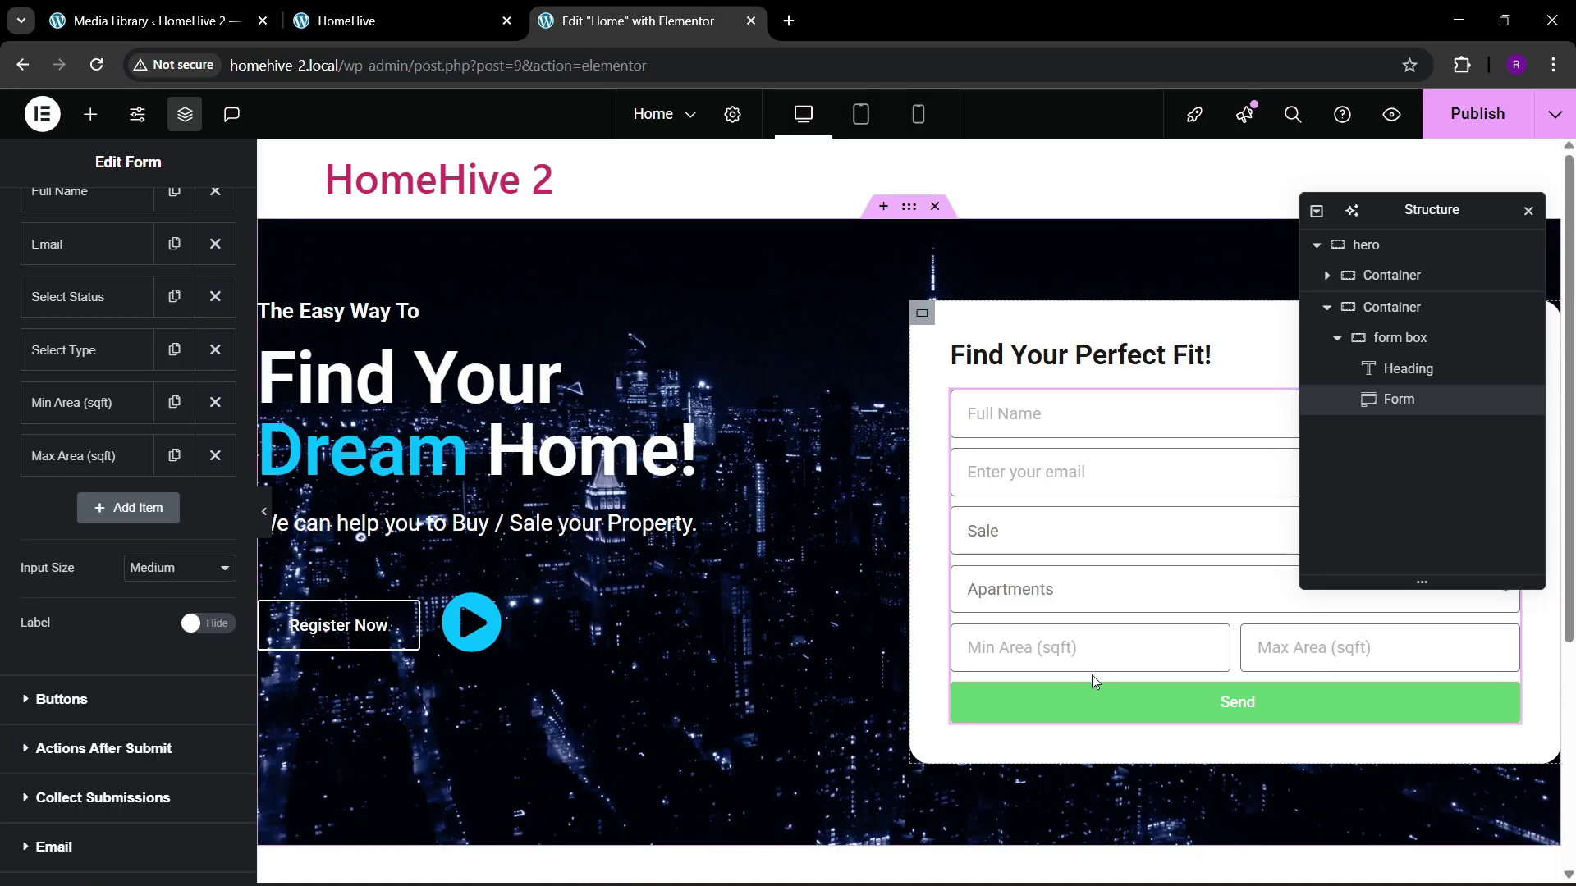
Step: Set the form's button size to Medium and change the submit button's text to "SUBMIT"
scroll(92, 522, down, 3)
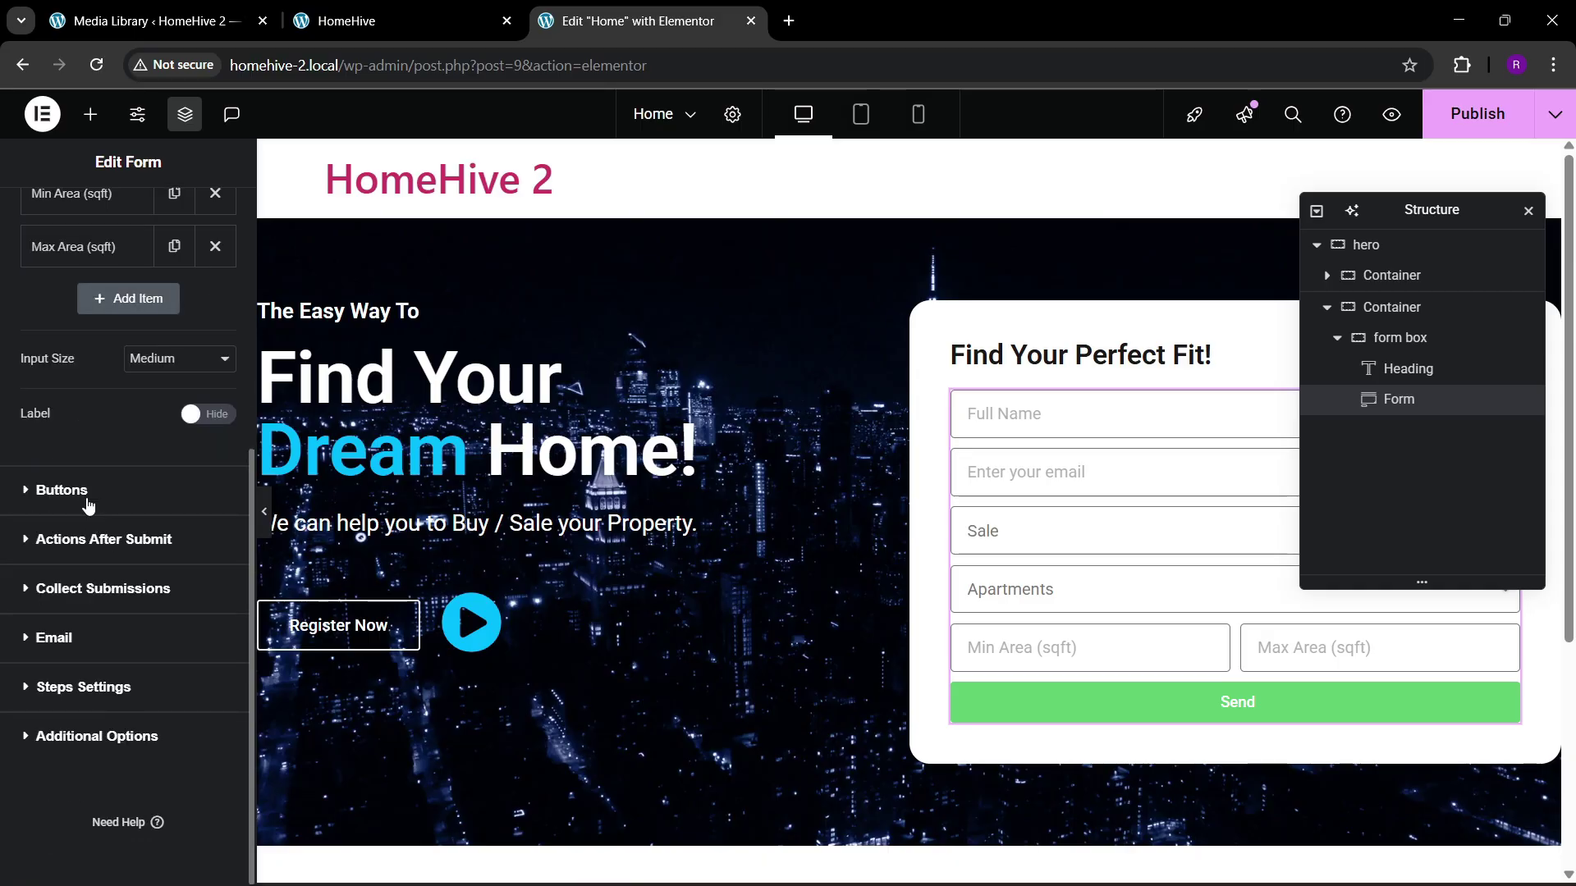
click(62, 490)
click(169, 399)
click(160, 458)
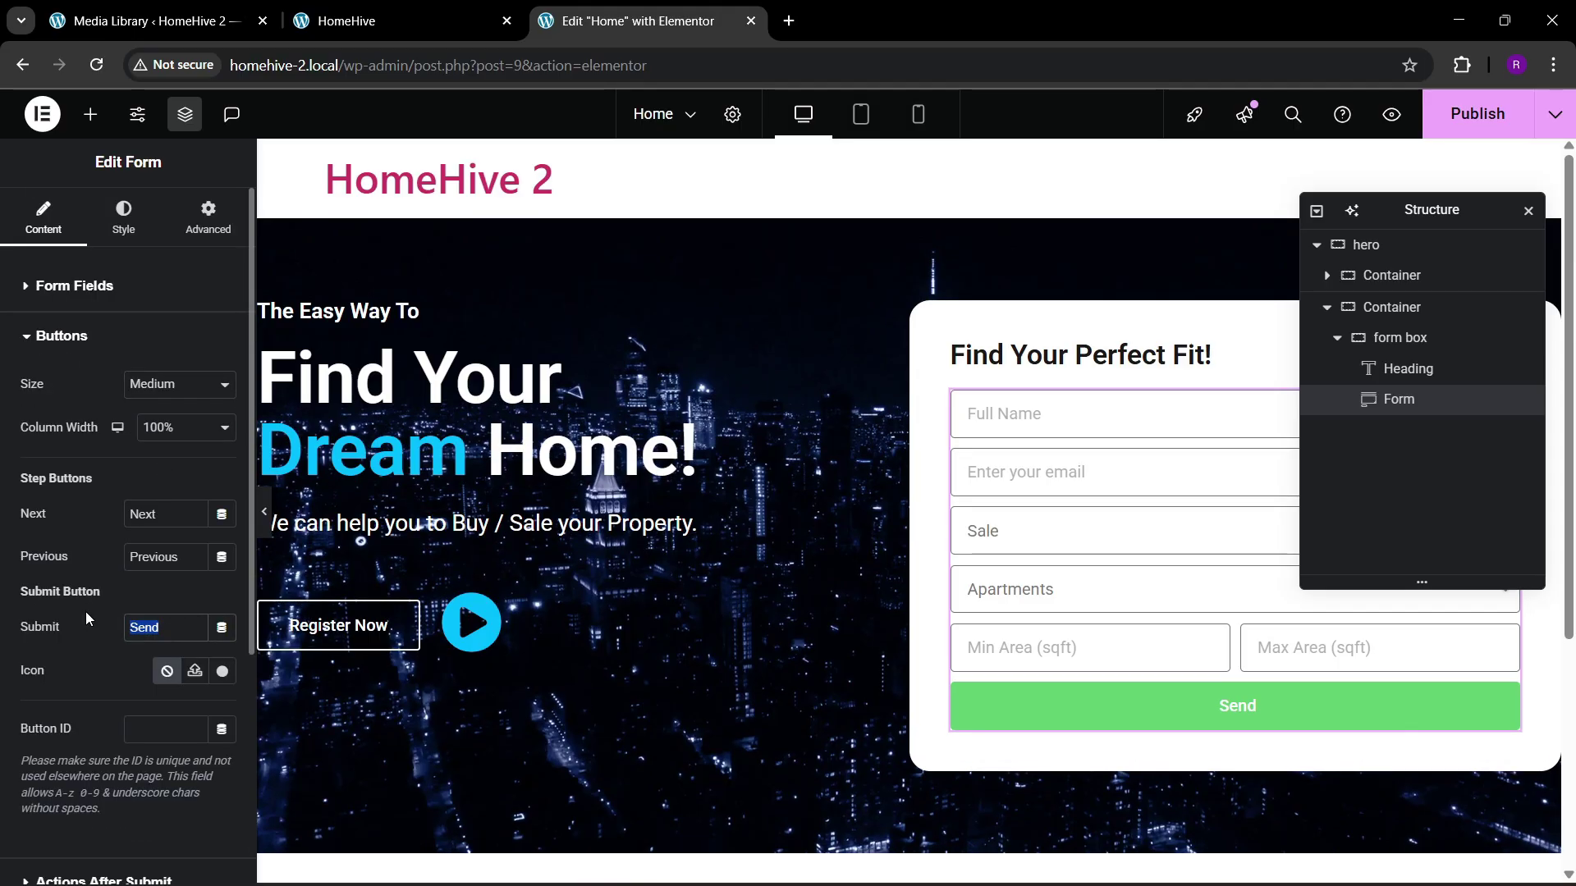
text(SUBMIT)
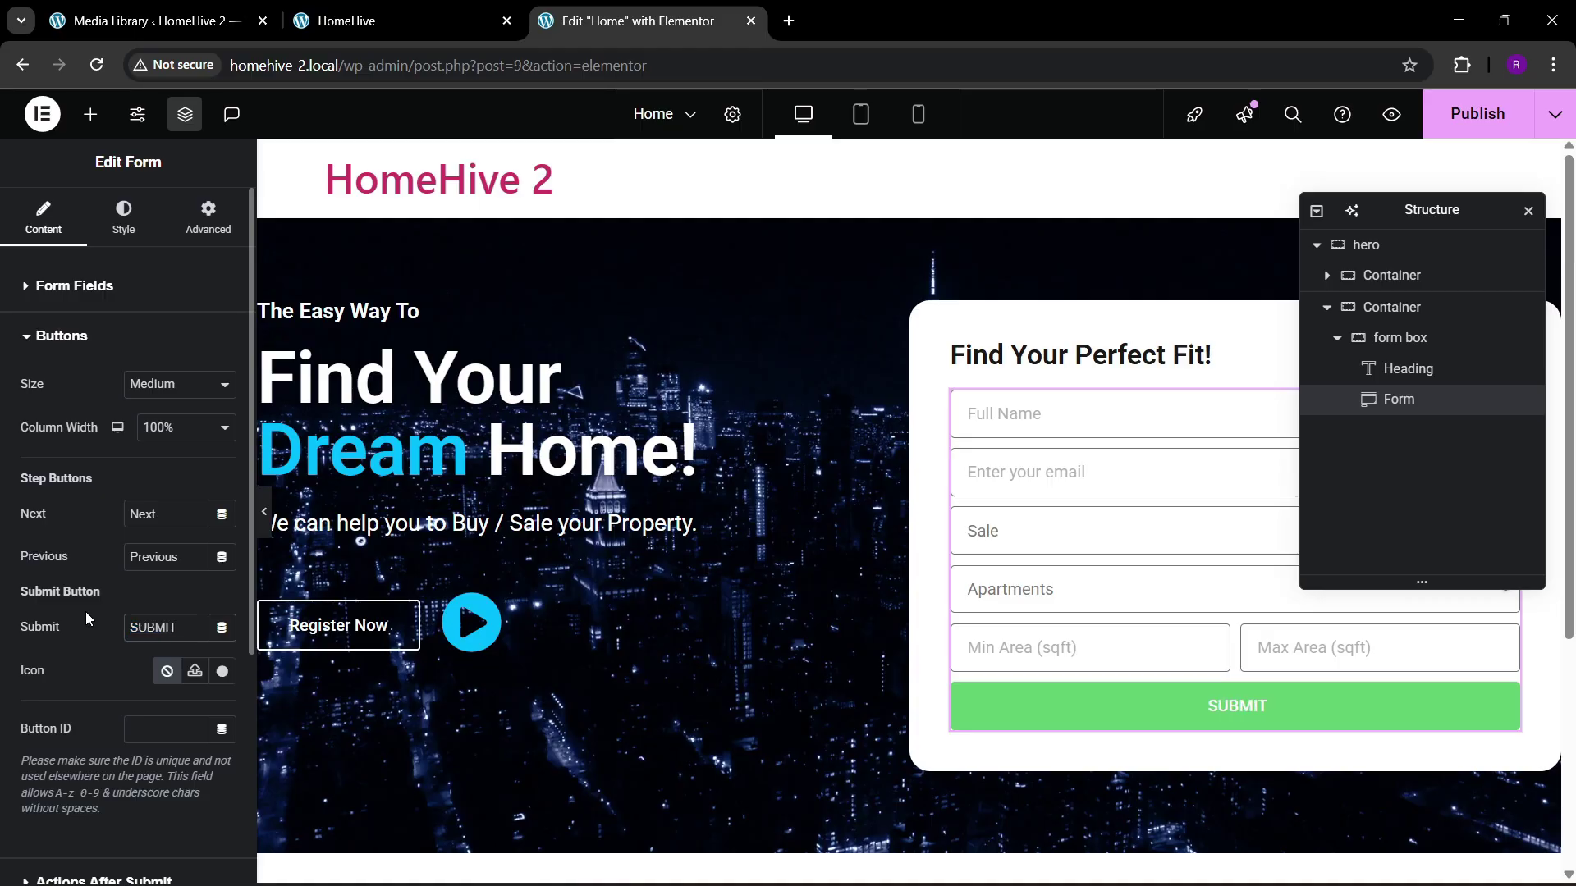
Step: Set the normal background color of the form's Next & Submit button to the bright blue global color
click(147, 222)
scroll(77, 517, down, 4)
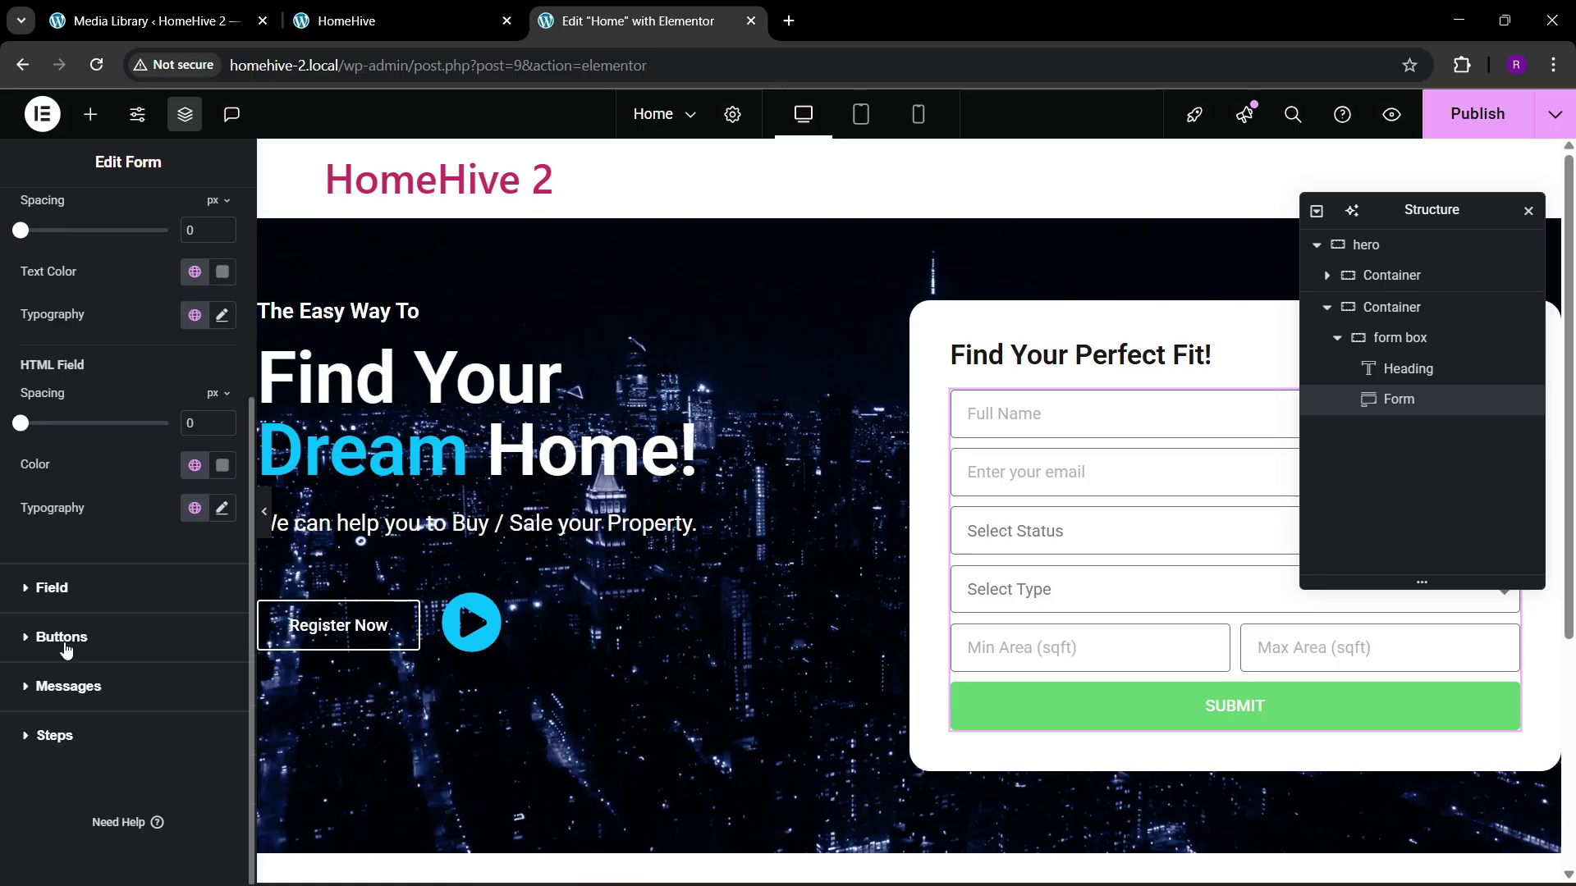
click(60, 638)
scroll(187, 655, down, 3)
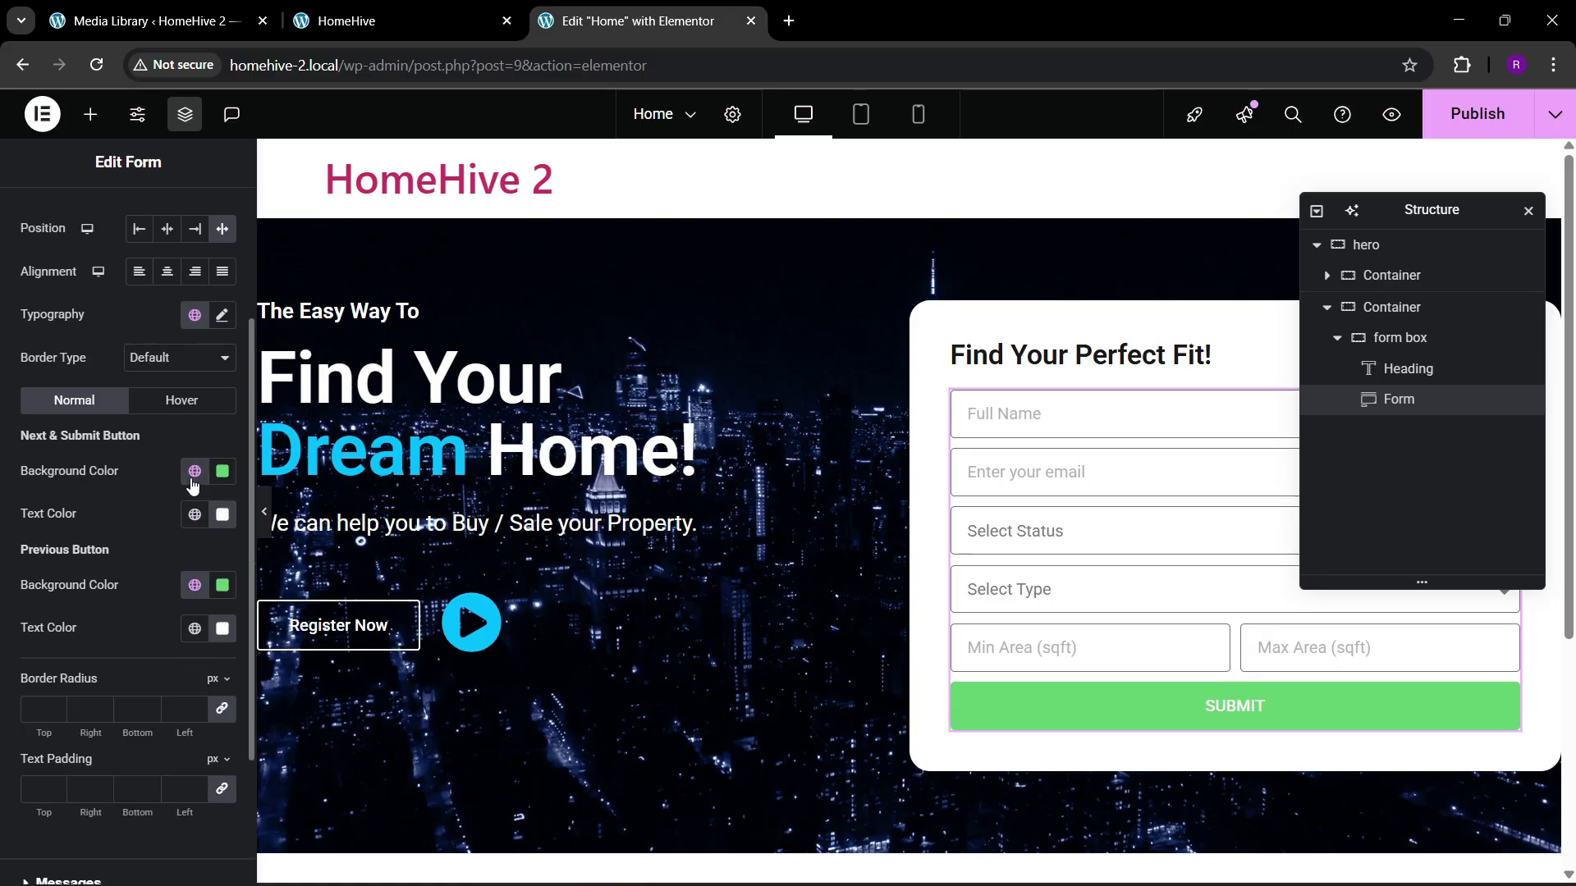
click(194, 470)
click(97, 732)
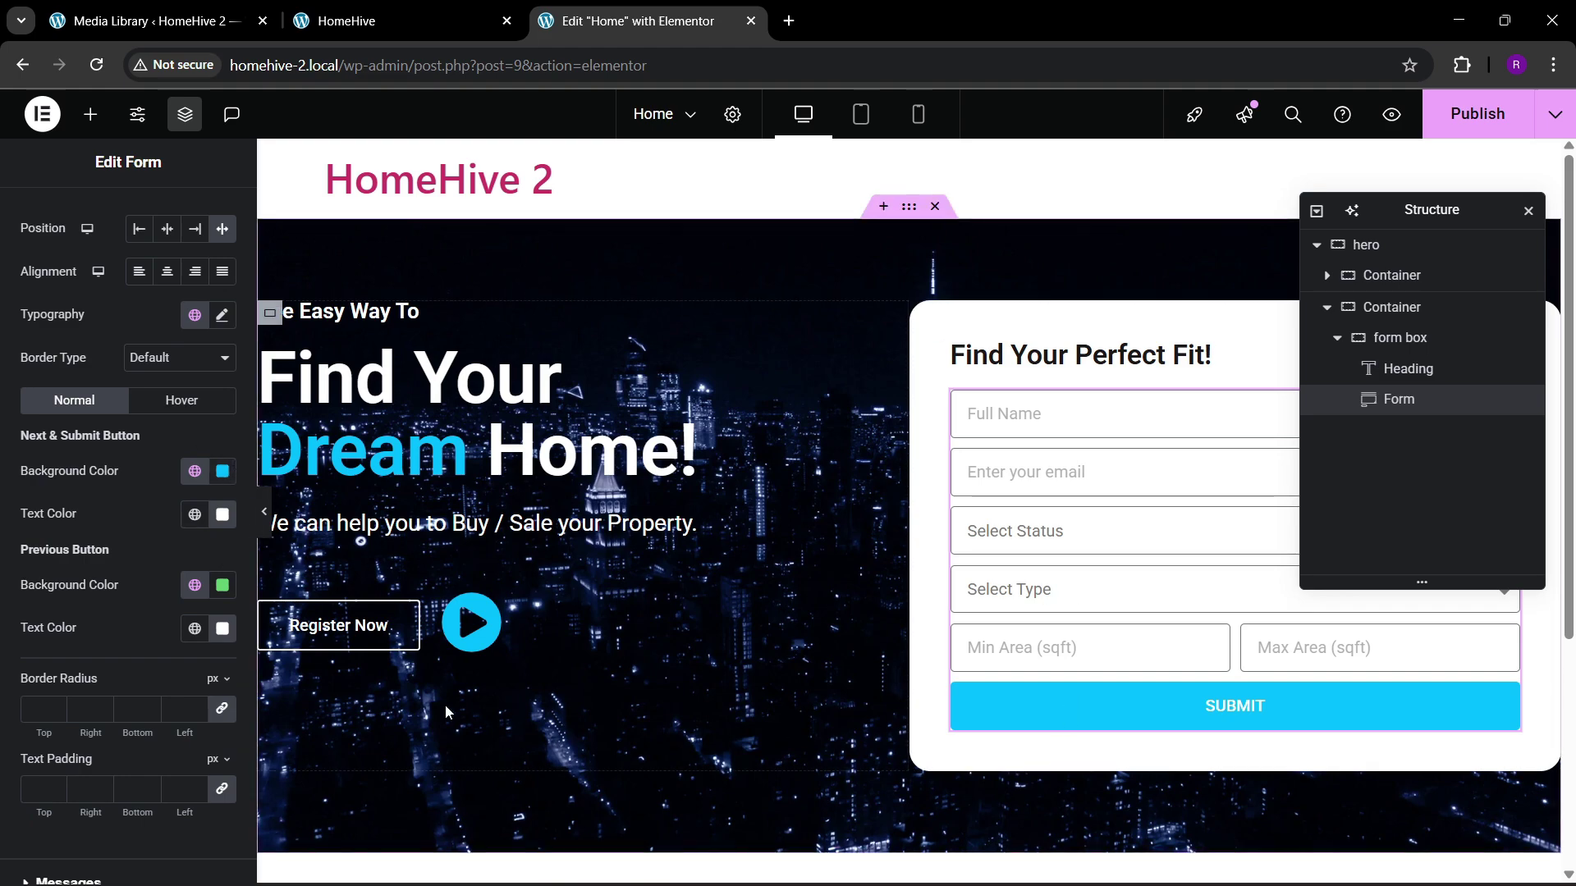
Step: Set the hover background color of the Next & Submit button to the dark navy global color
click(166, 404)
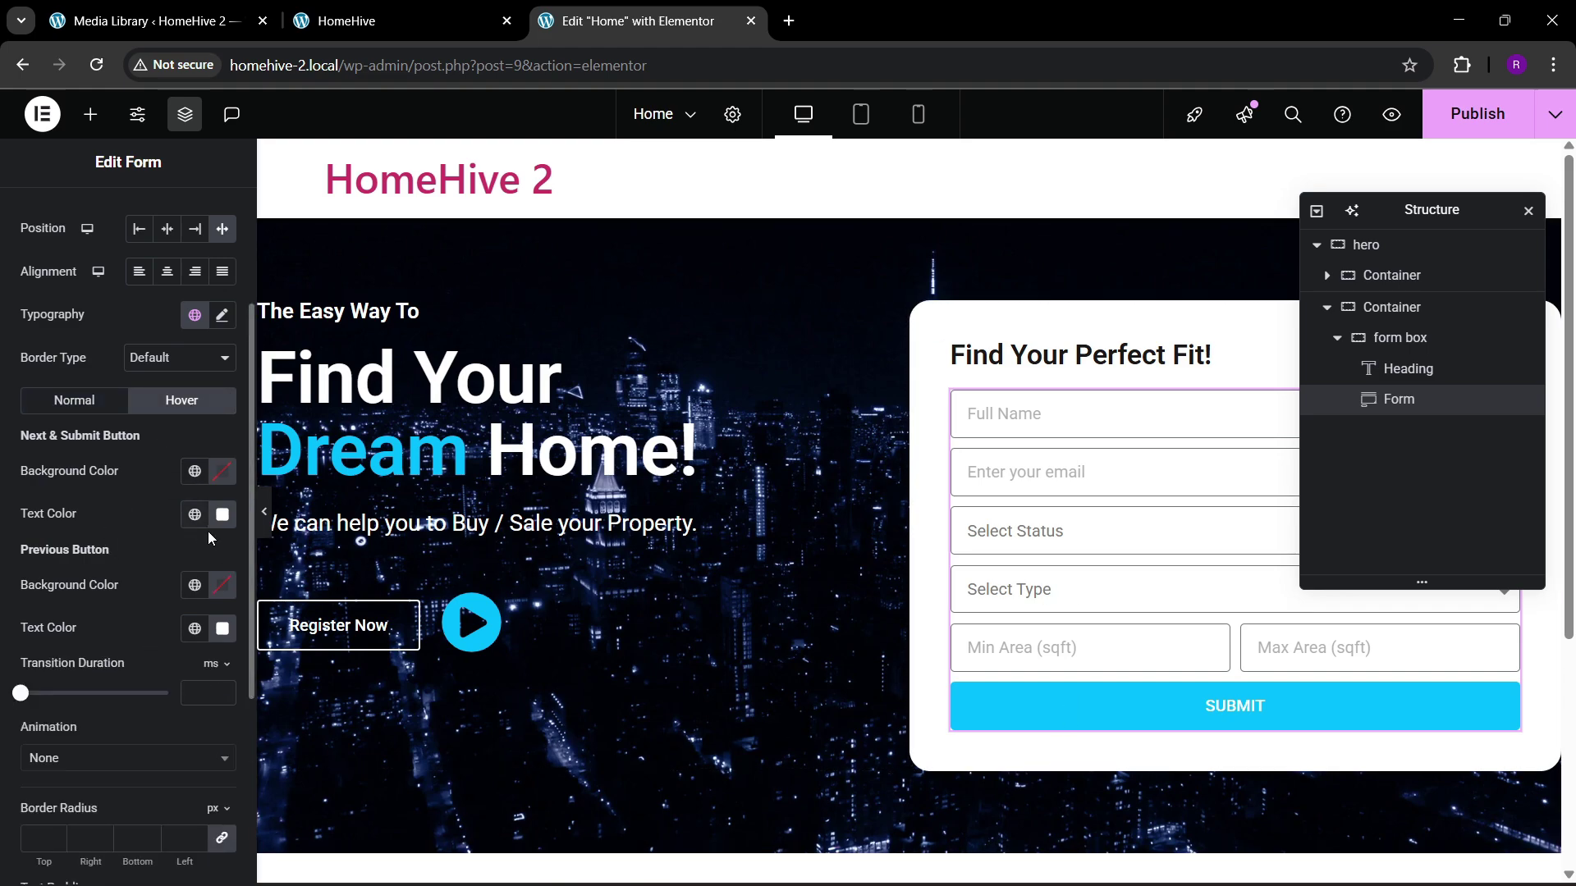
click(194, 471)
click(137, 770)
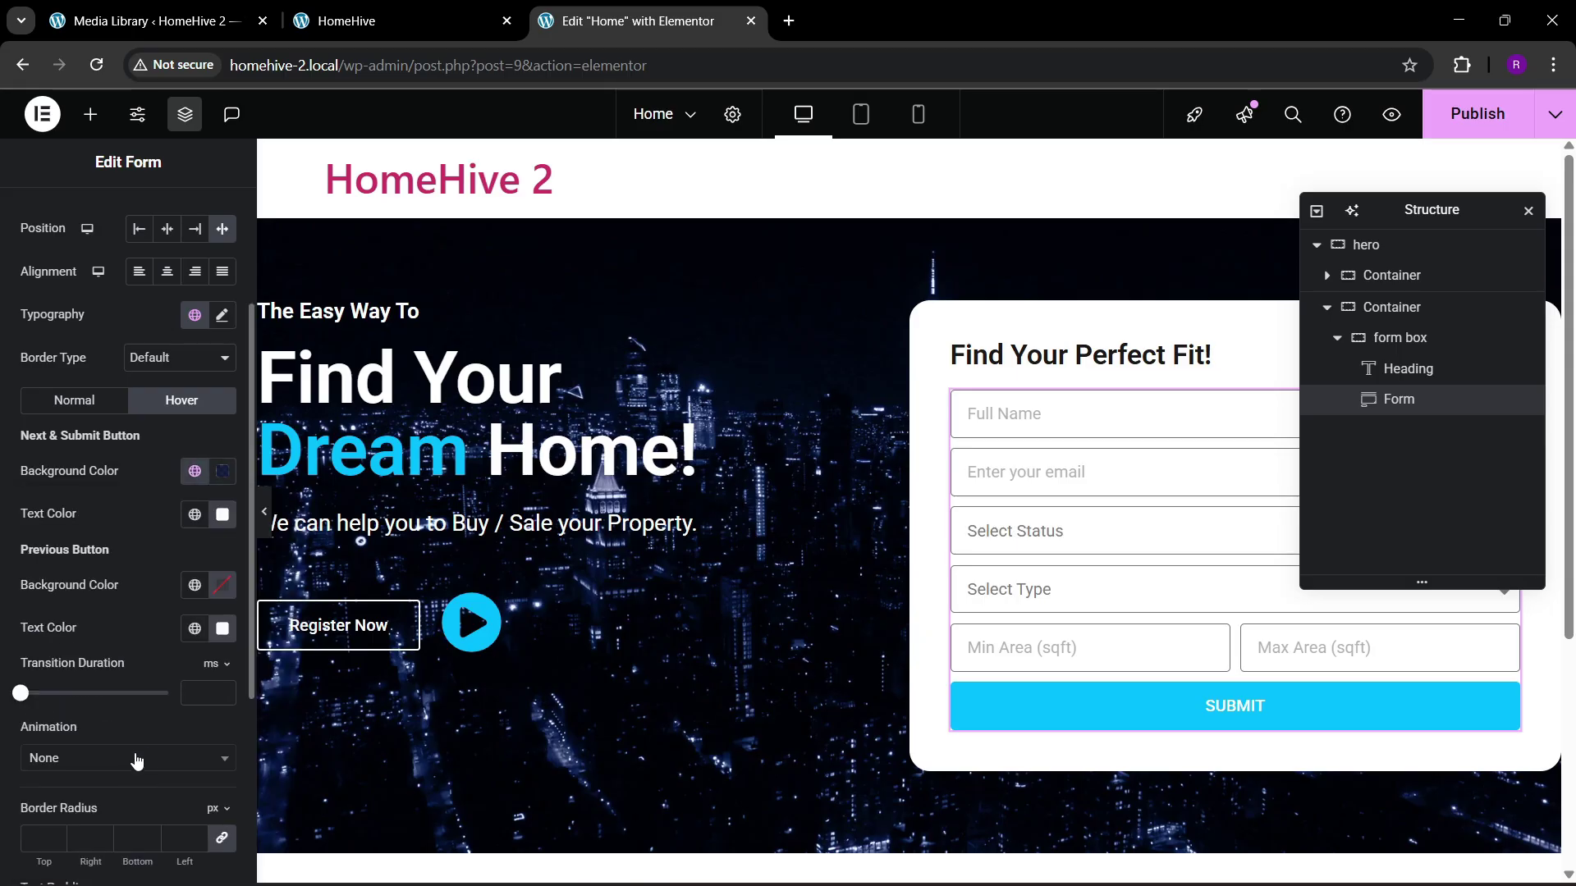
Step: Try Bob as the hover animation of the form's buttons
scroll(111, 601, down, 2)
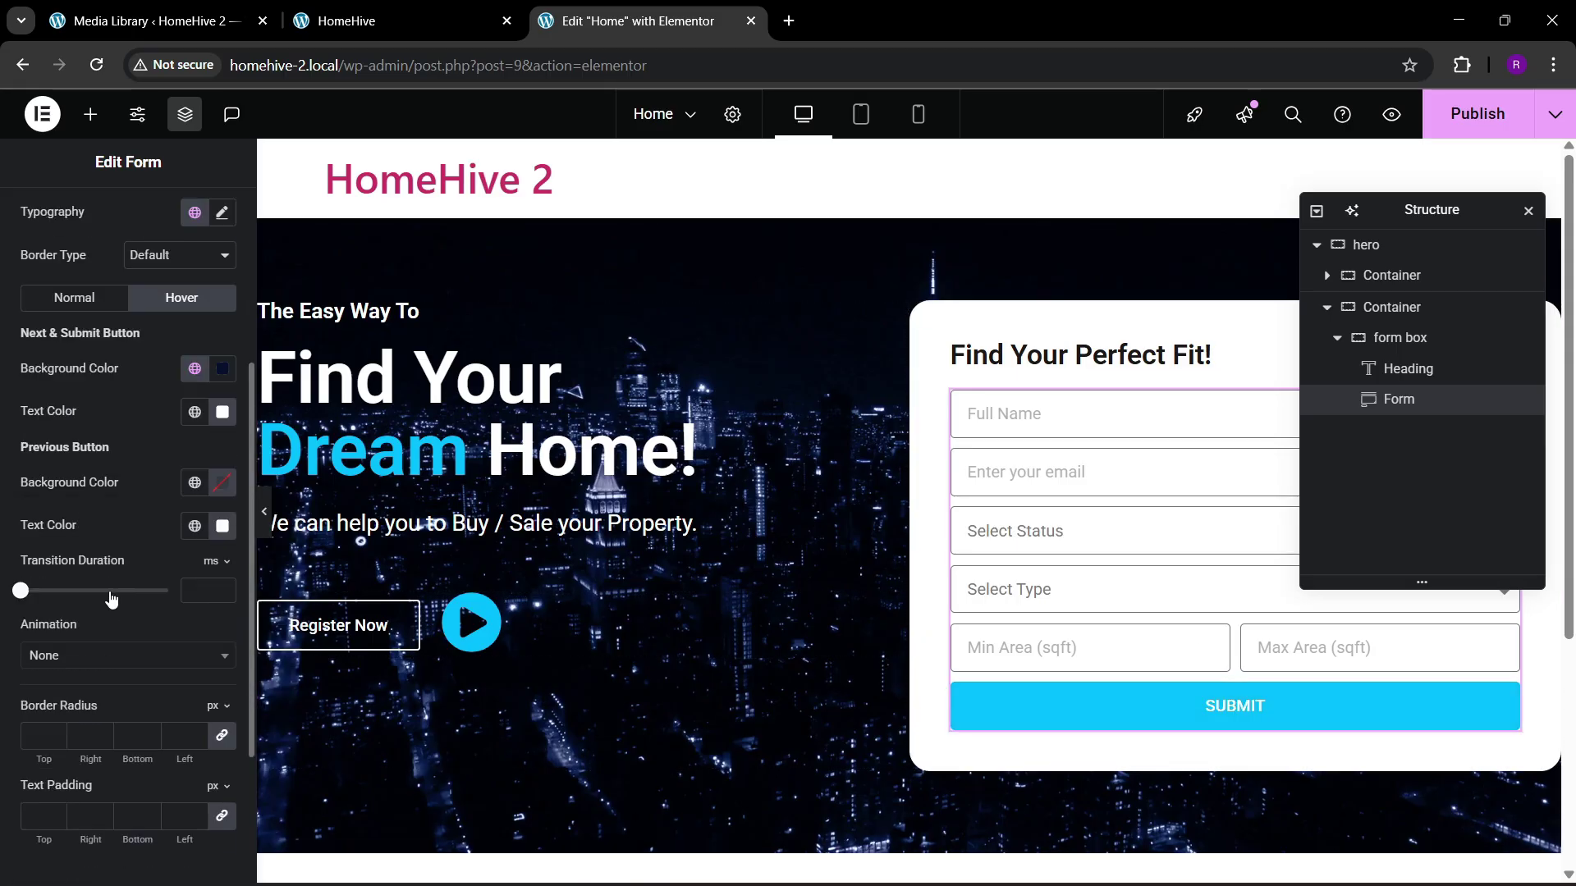
scroll(77, 568, up, 4)
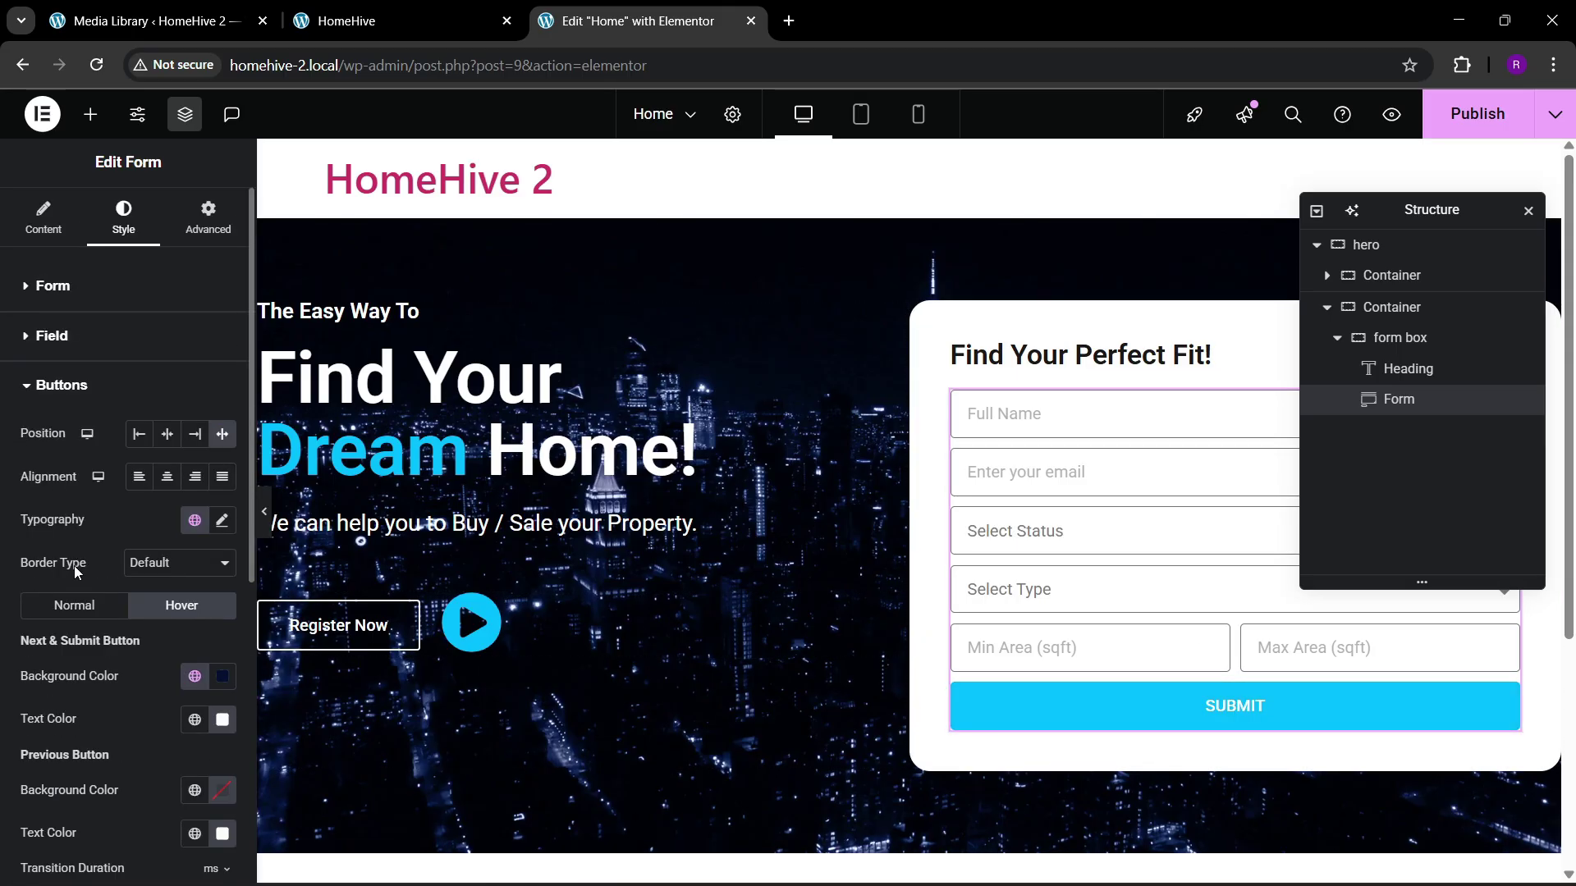
scroll(87, 579, down, 6)
click(56, 554)
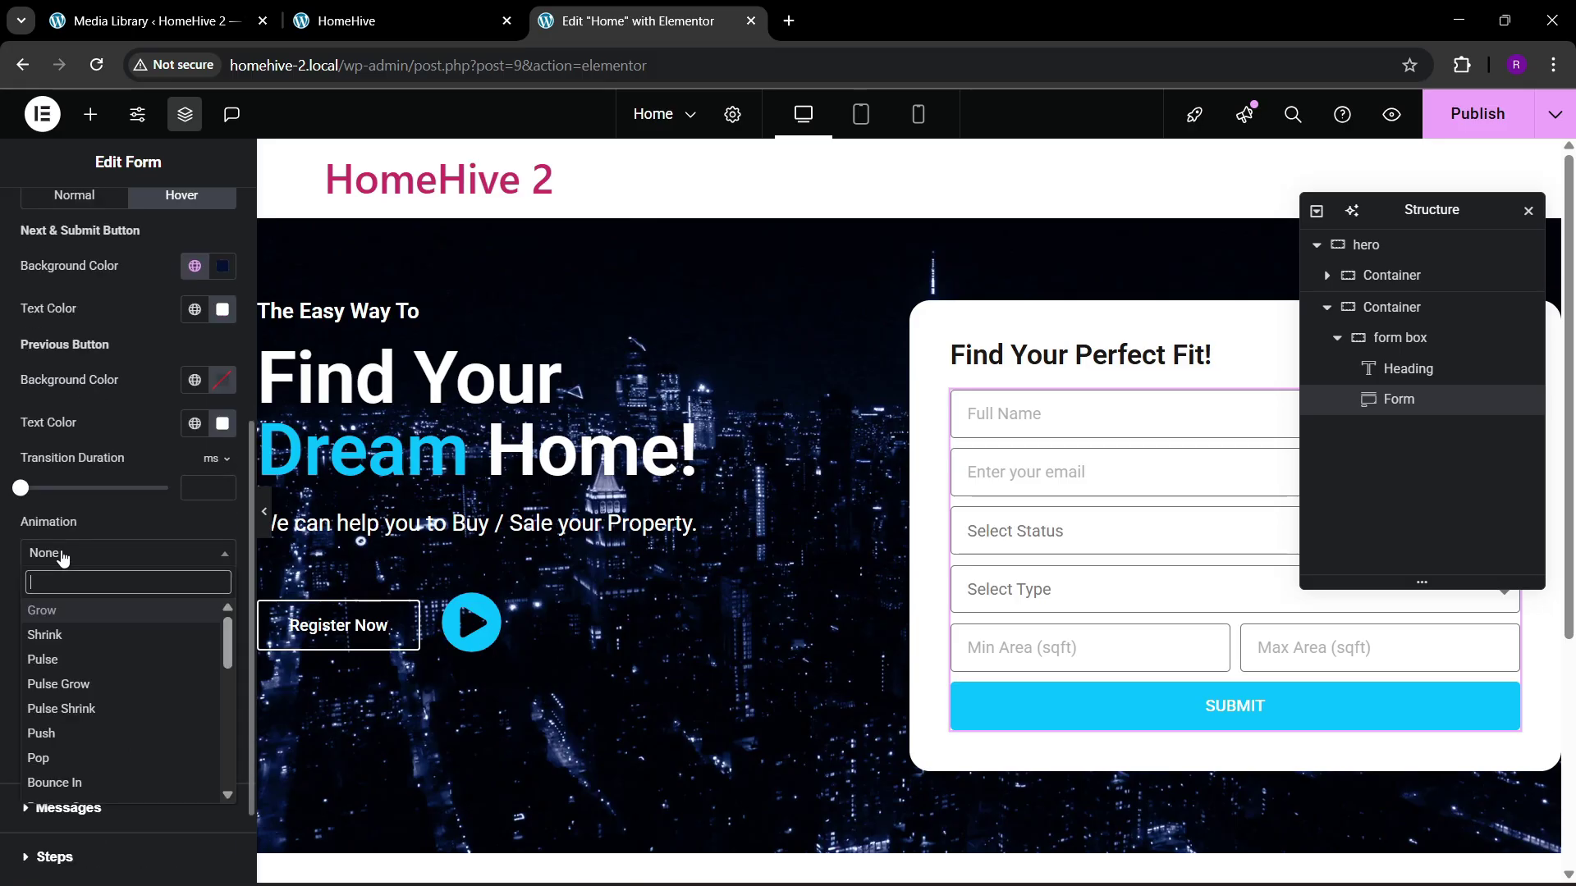
scroll(69, 747, down, 3)
click(68, 721)
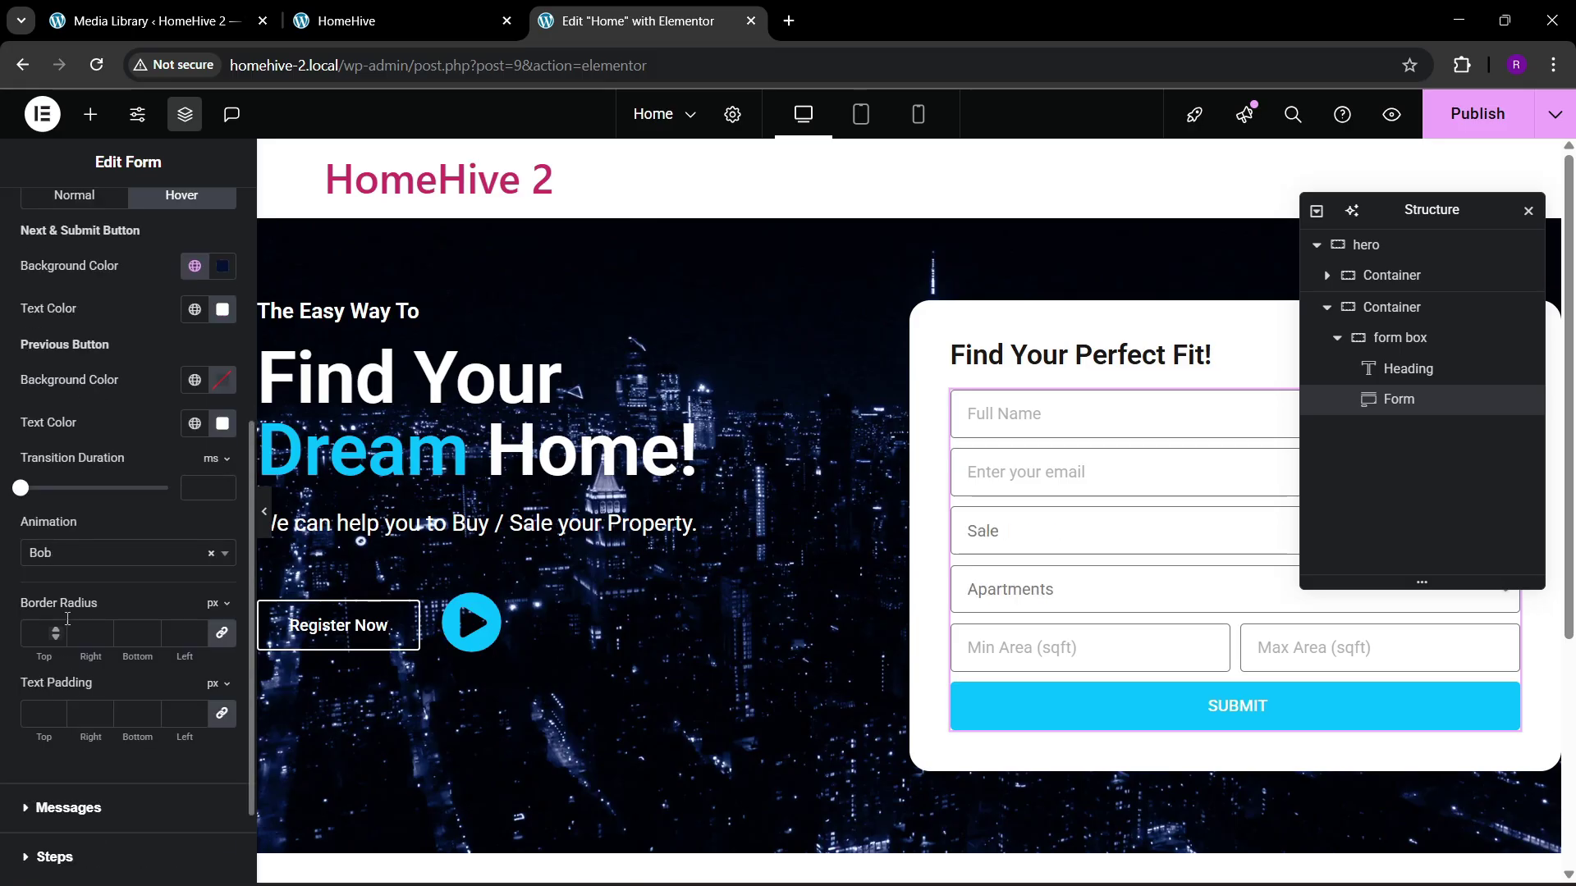
Step: Browse the hover animations and set the form buttons' animation to Sink
click(72, 554)
scroll(70, 700, down, 3)
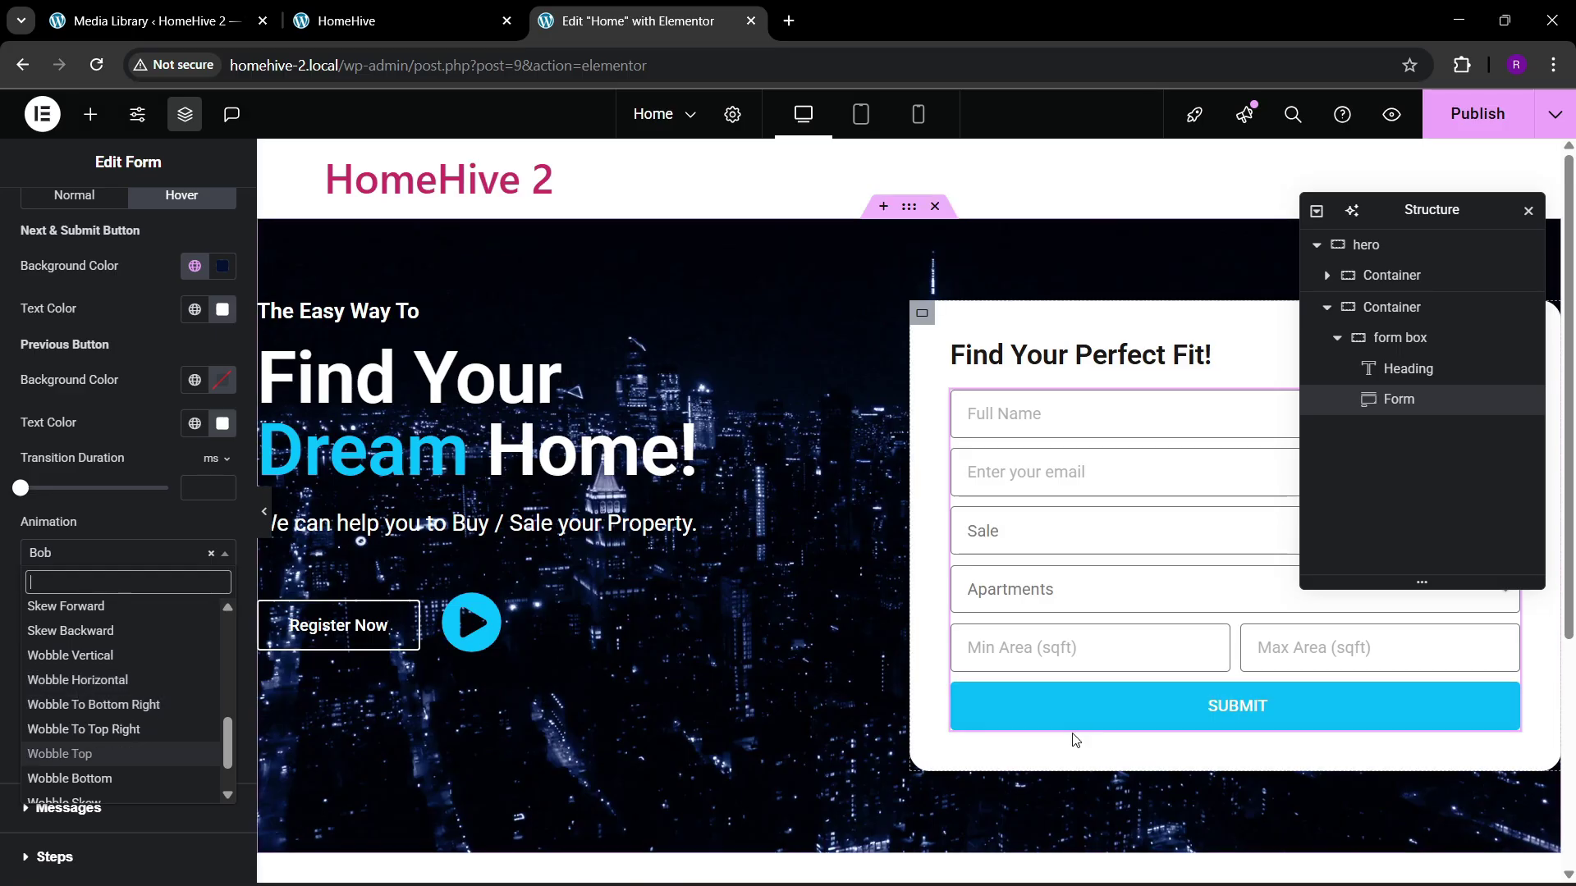
scroll(115, 747, up, 4)
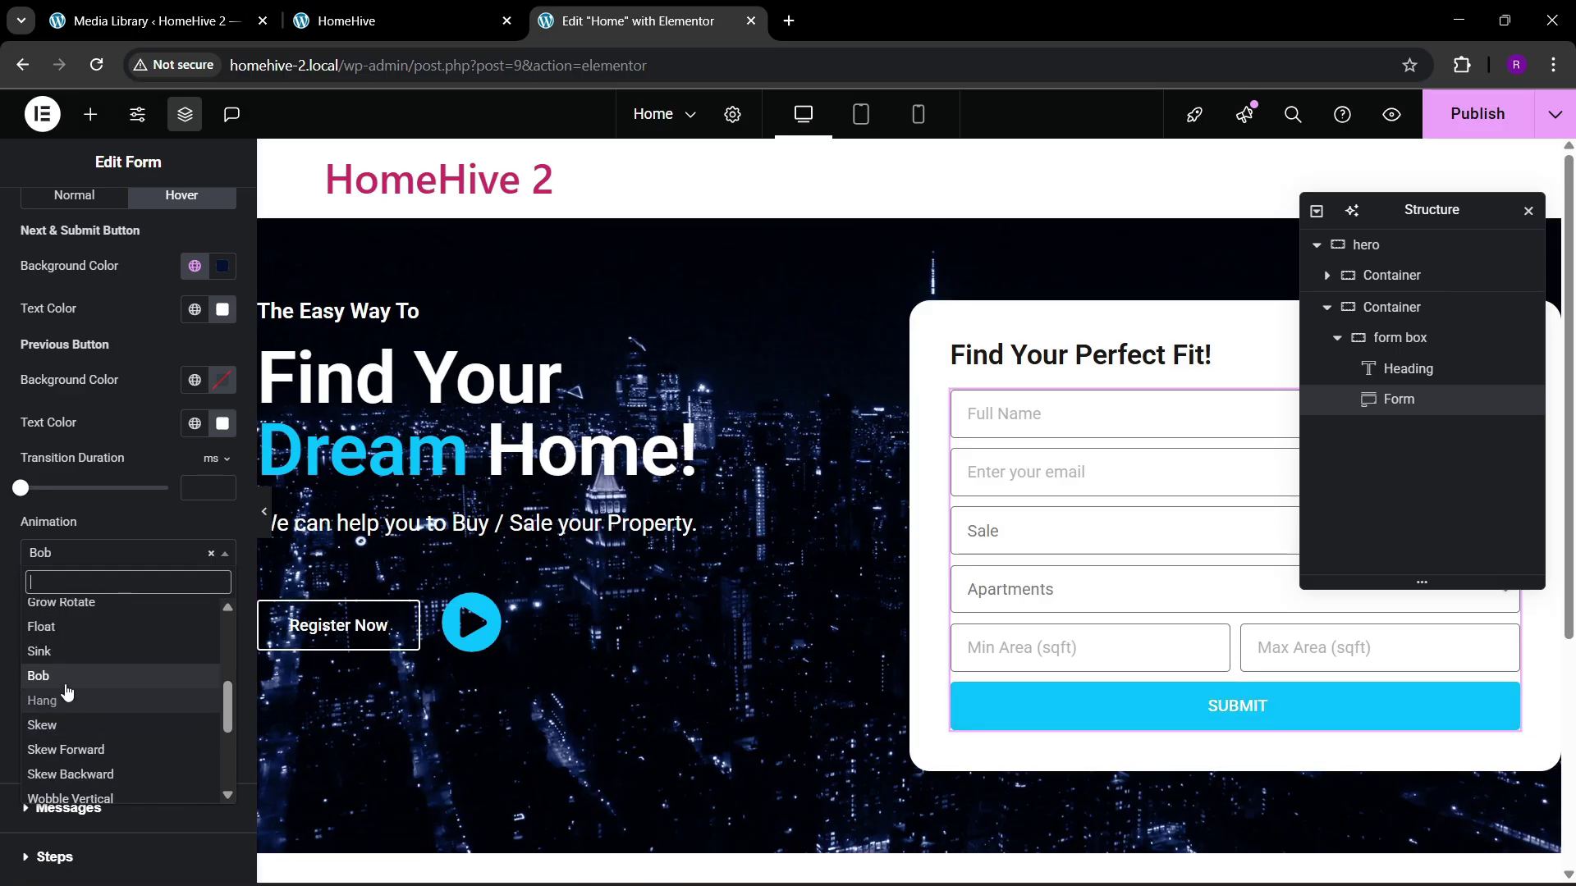
click(90, 655)
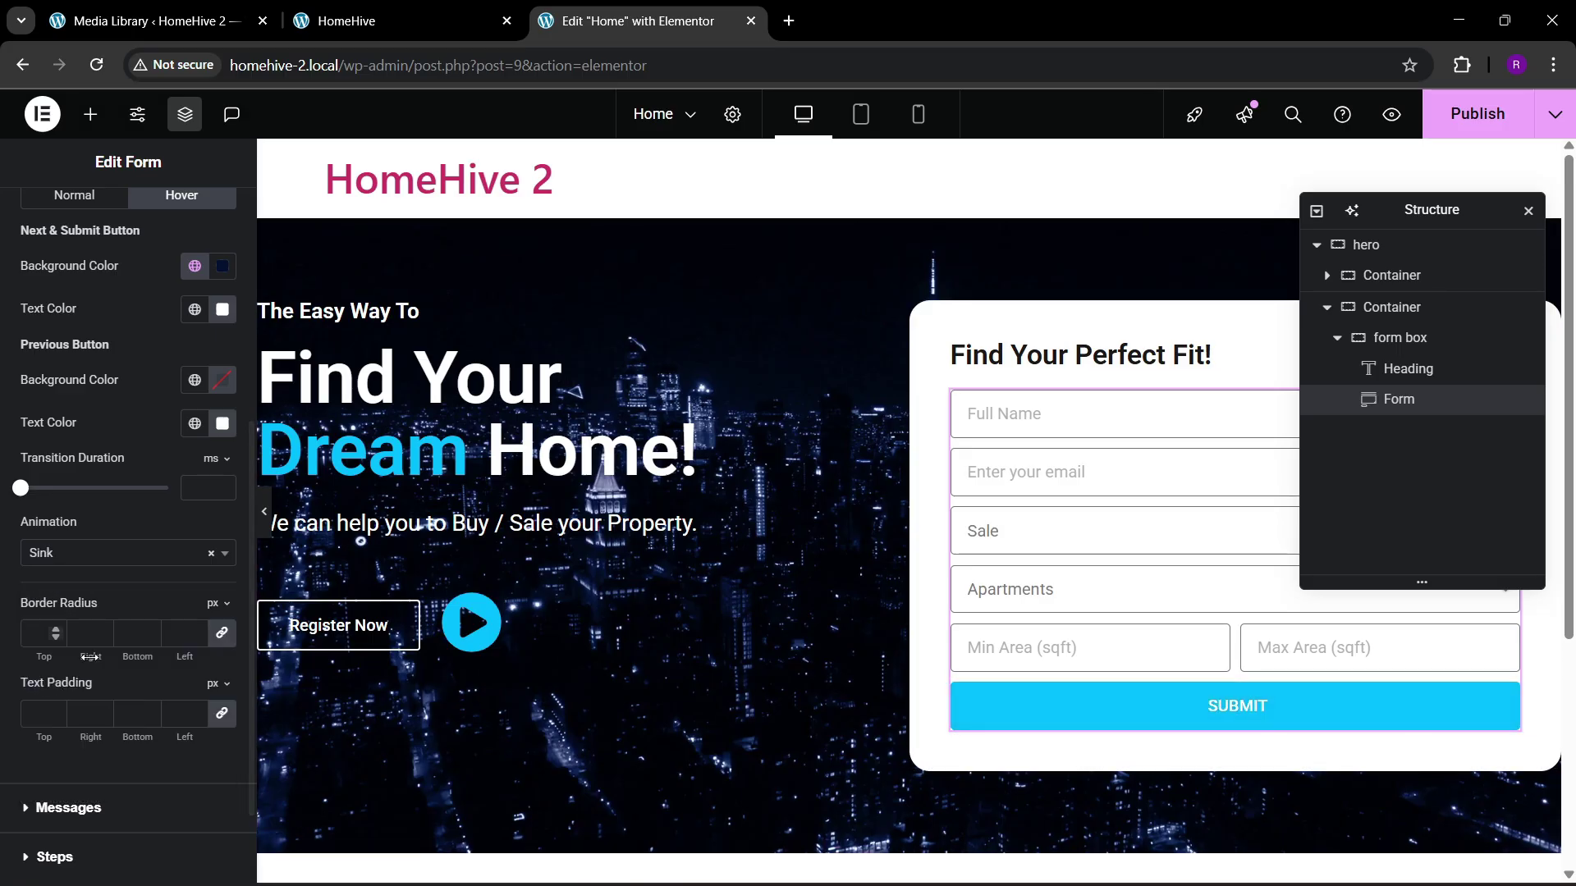
Step: Set the form's columns gap and rows gap to 20 px each
scroll(123, 377, up, 5)
click(123, 408)
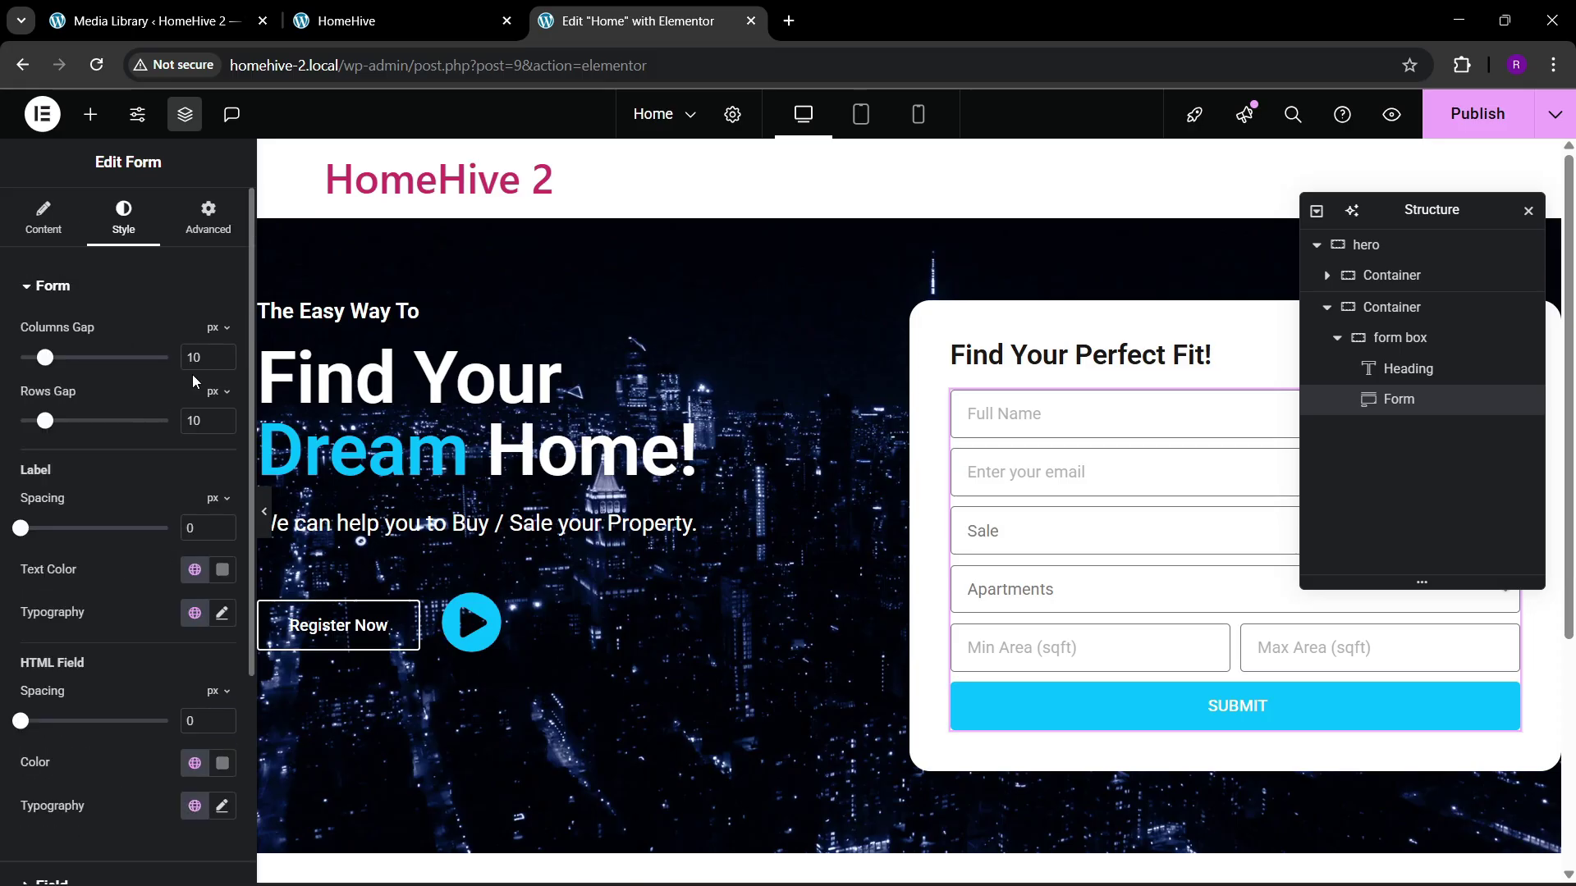
text(20)
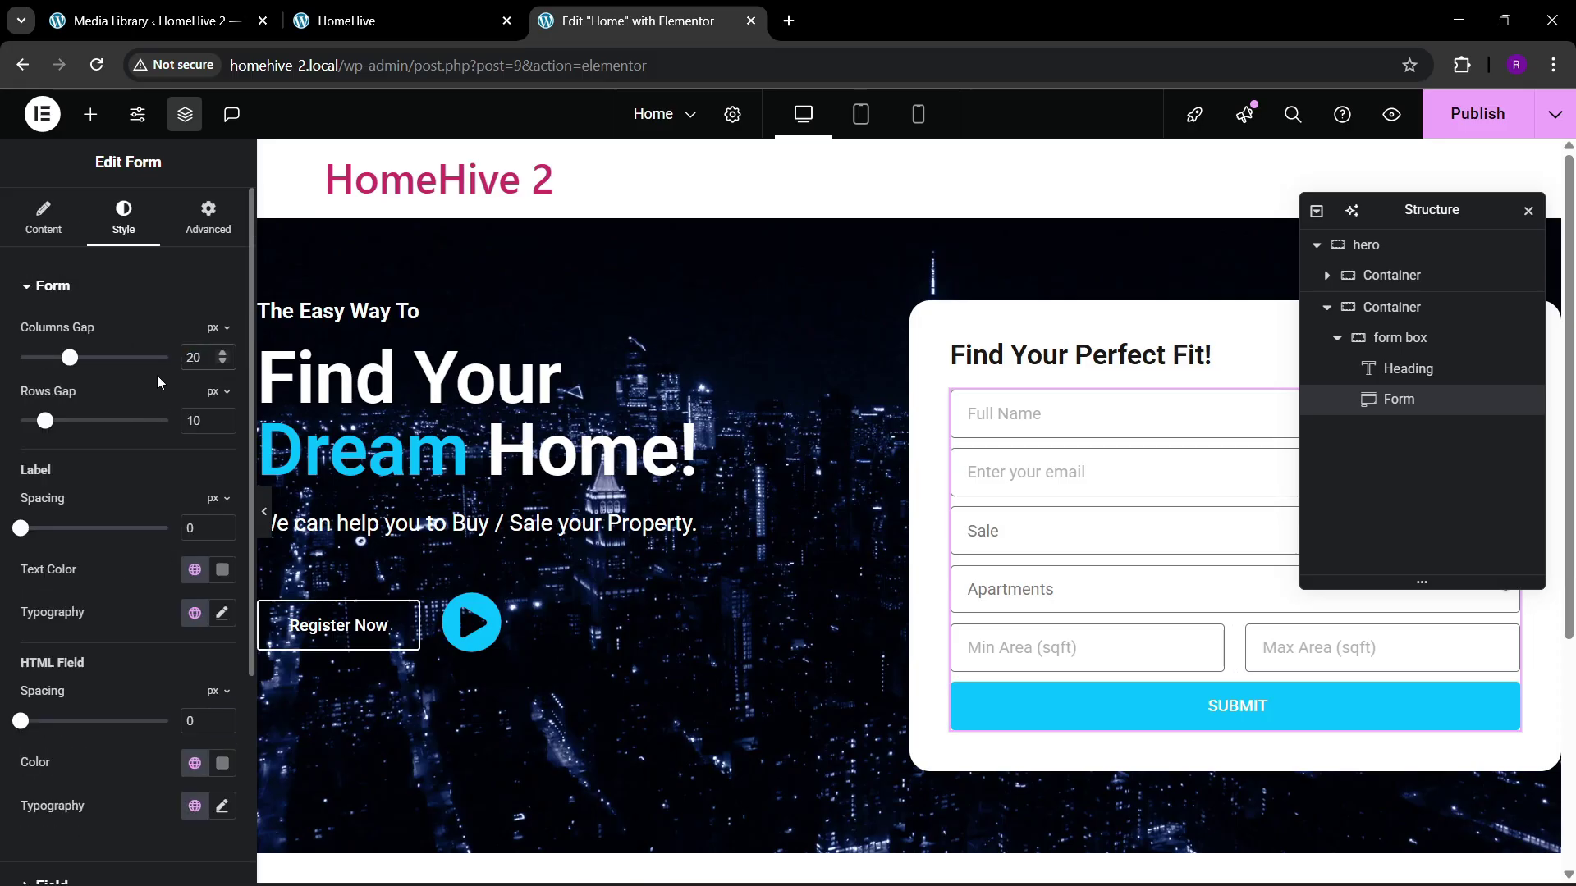
key(Tab)
key(BackSpace)
key(BackSpace)
text(20)
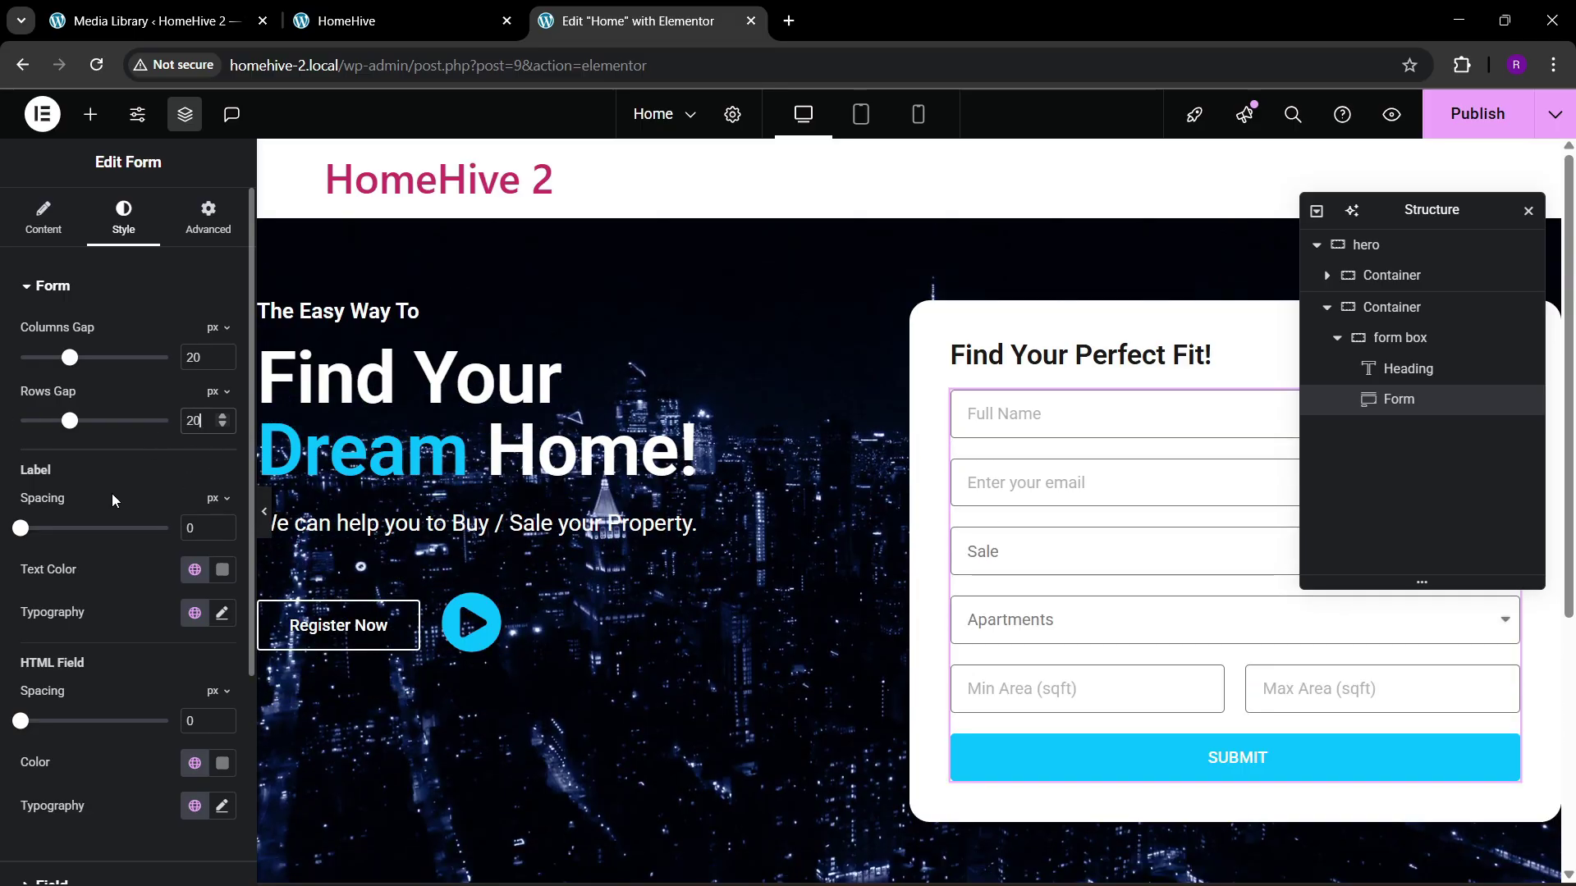
Step: Set the form fields' text color to black, #000000
scroll(112, 495, down, 4)
click(88, 587)
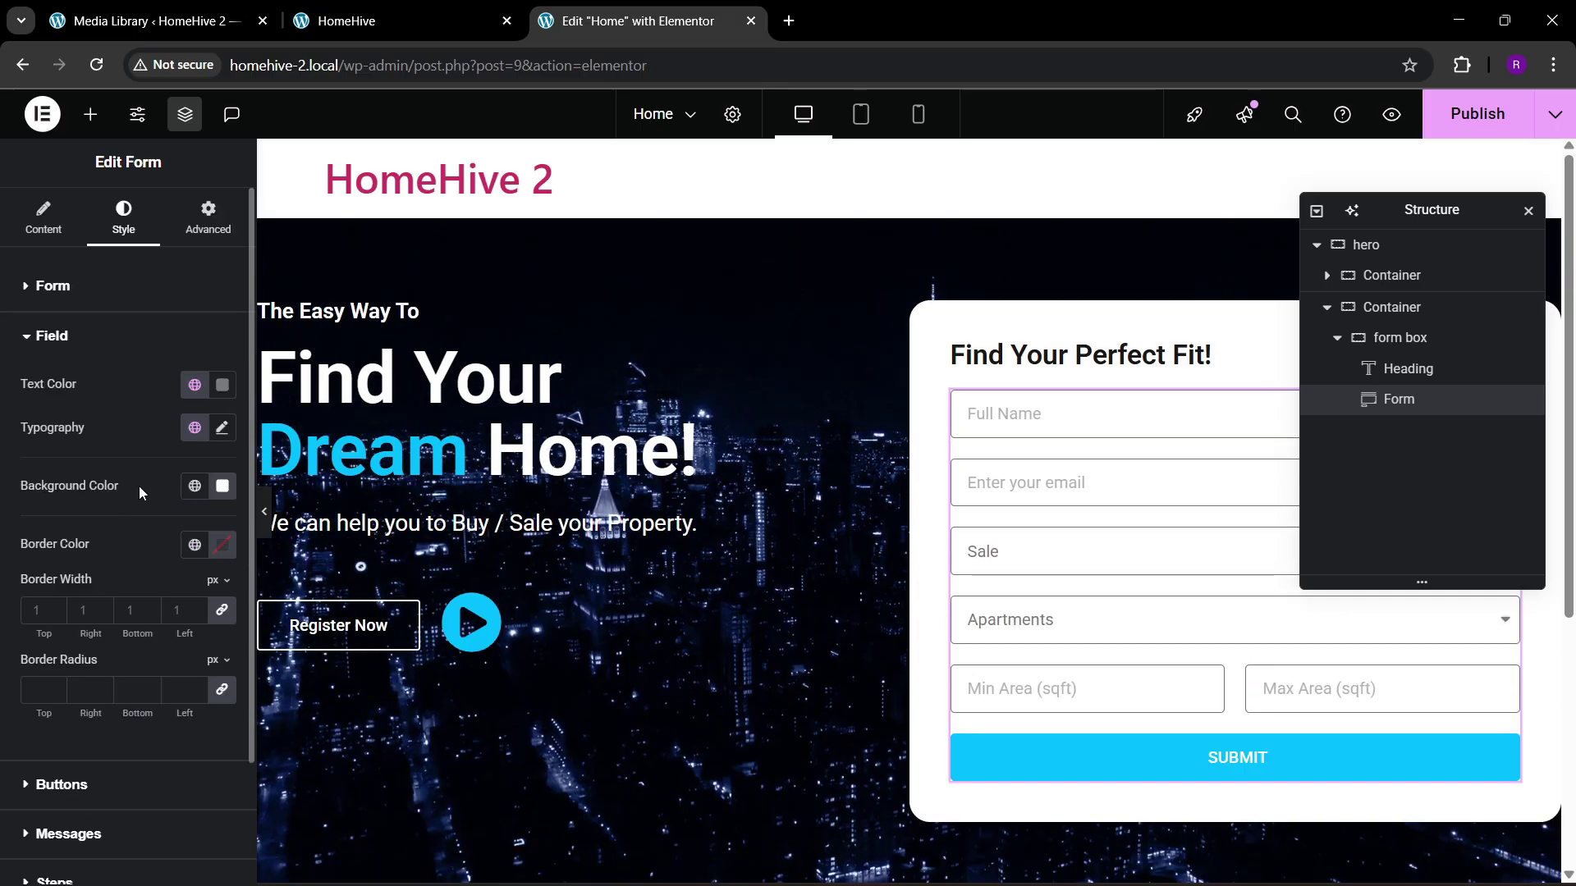
click(222, 385)
click(147, 616)
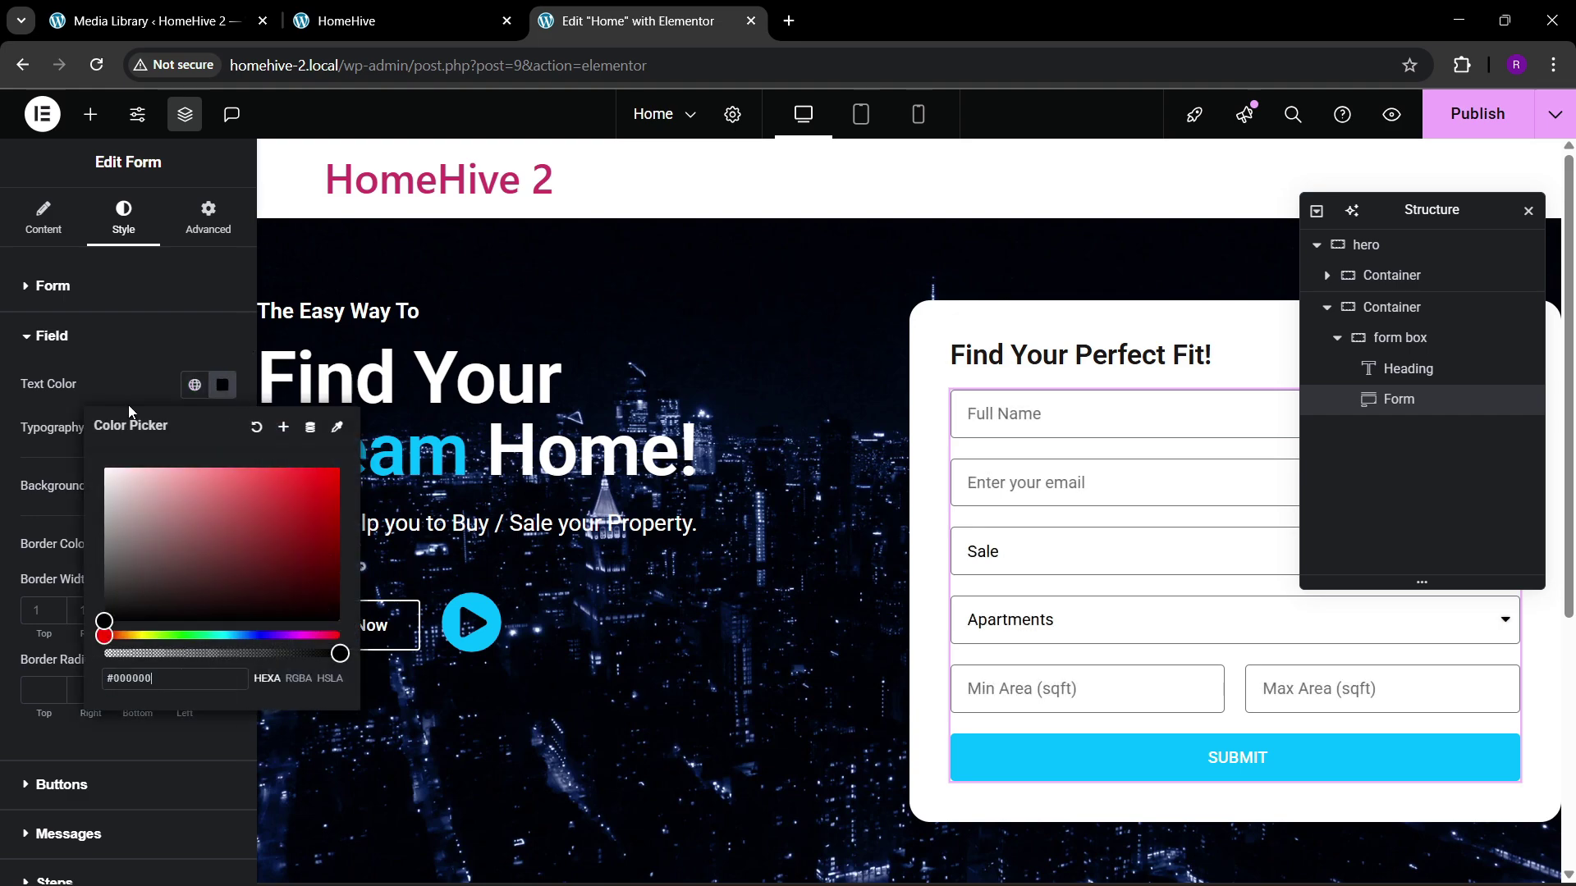
click(128, 403)
Step: Set the form fields' border width and border radius to 0 px on all sides
scroll(129, 489, down, 2)
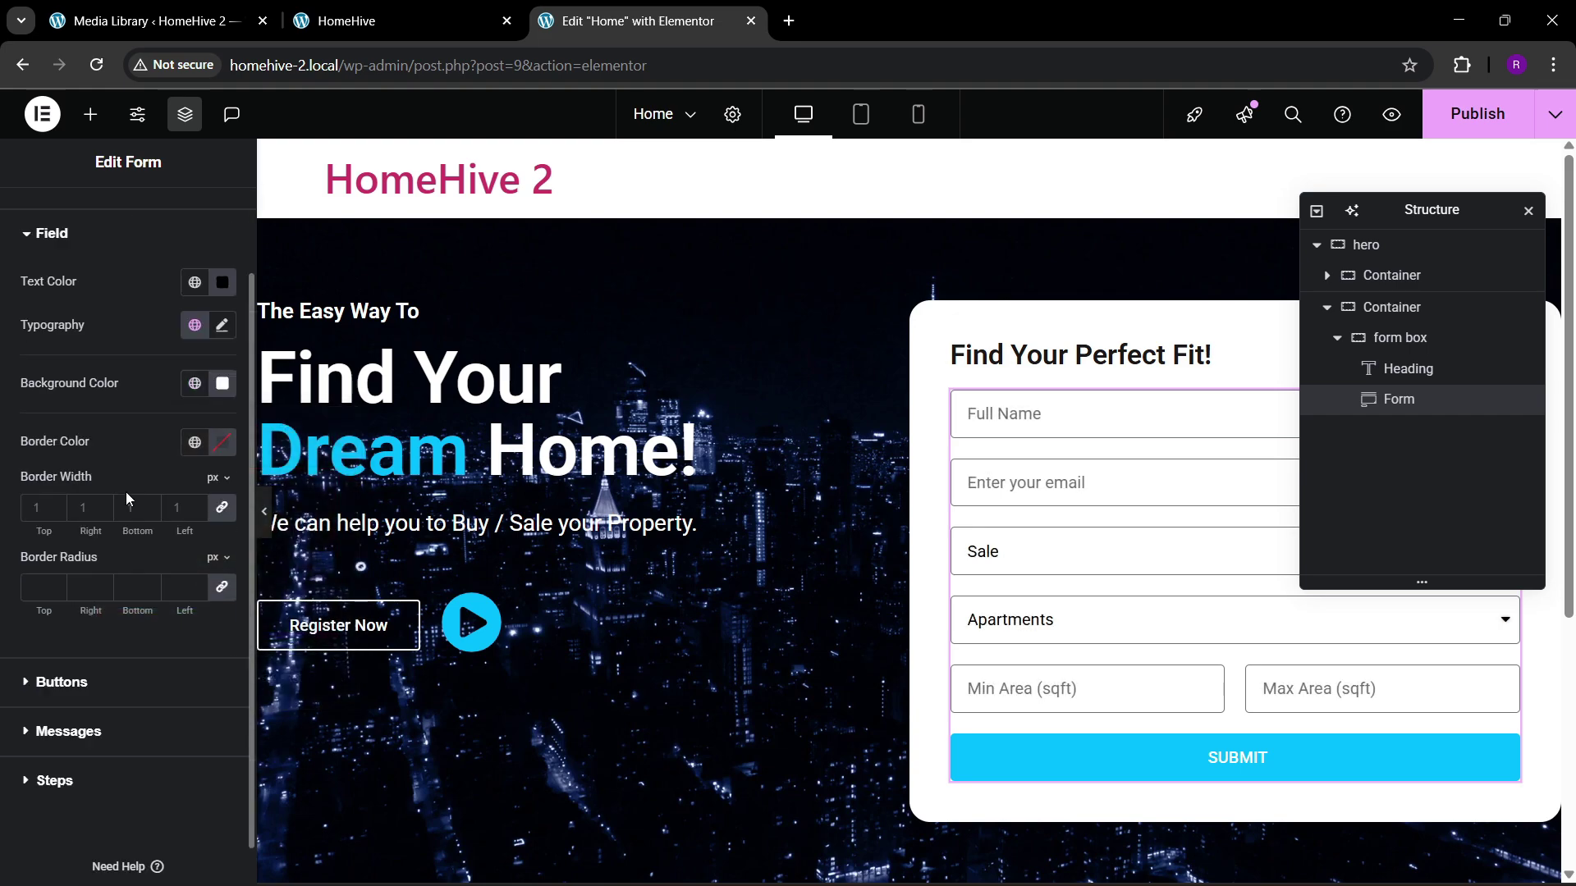
click(37, 508)
text(0)
click(37, 587)
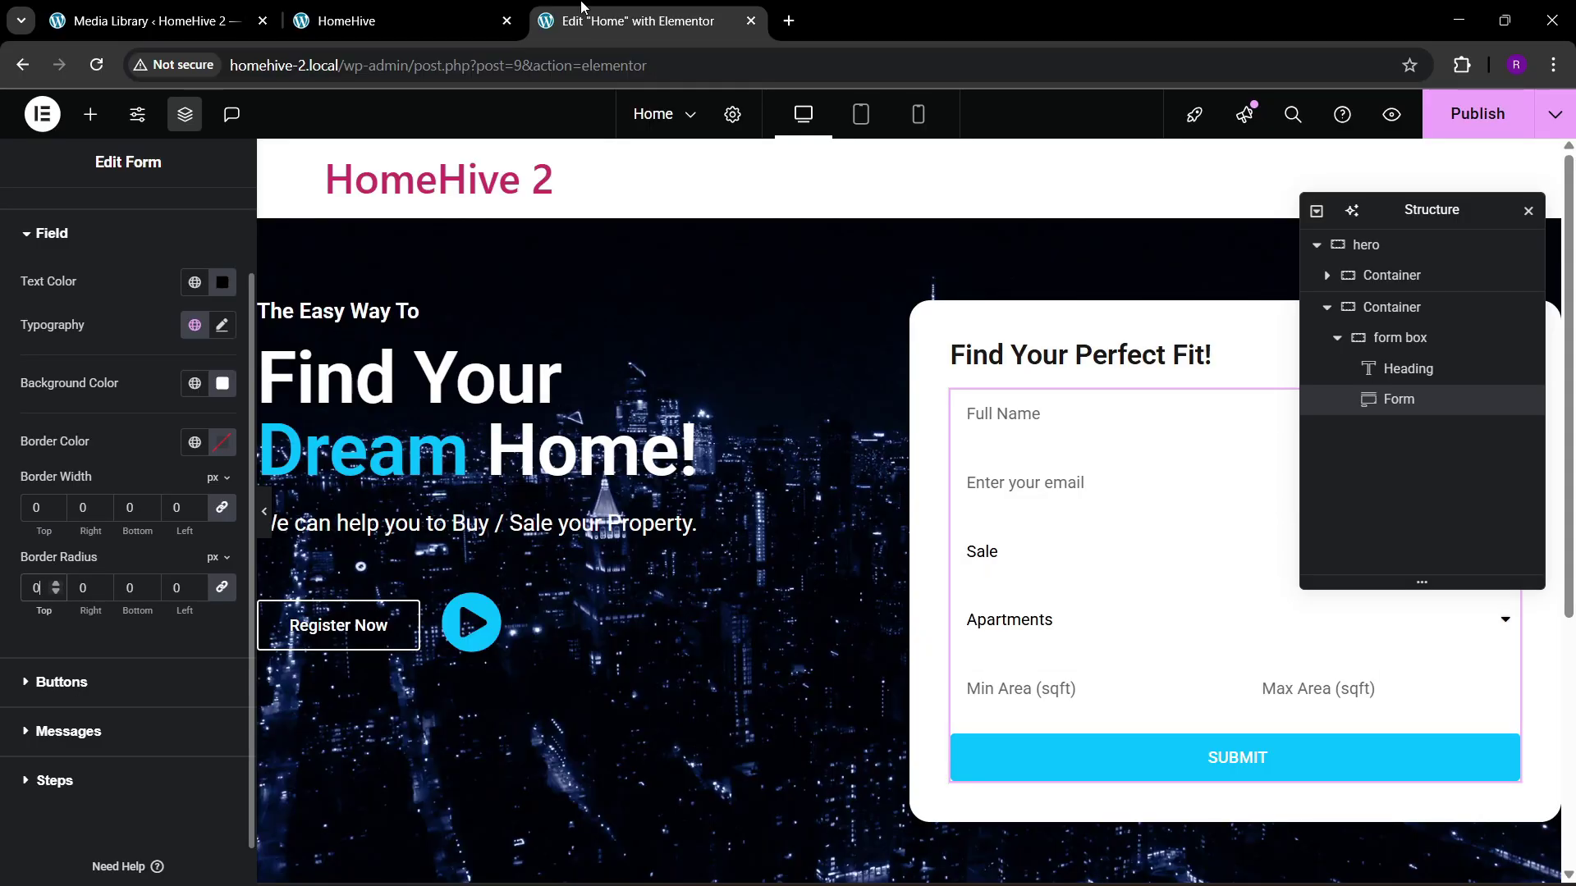
Step: Compare with the reference form's fields and try the light gray #EFEFEF as the field background color
click(403, 7)
click(638, 21)
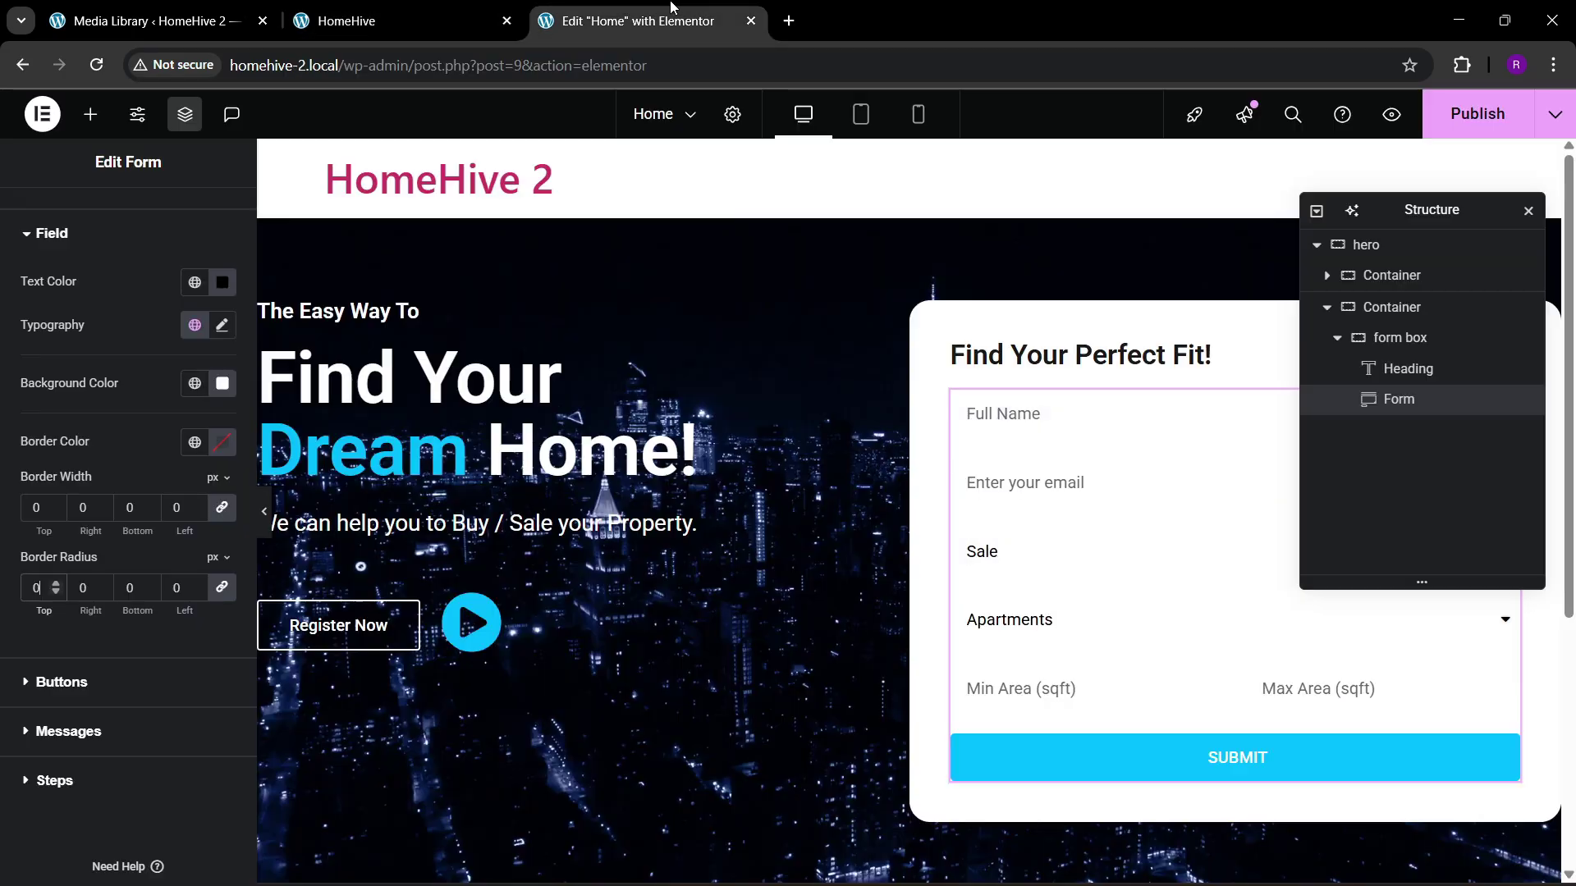
click(403, 21)
click(638, 20)
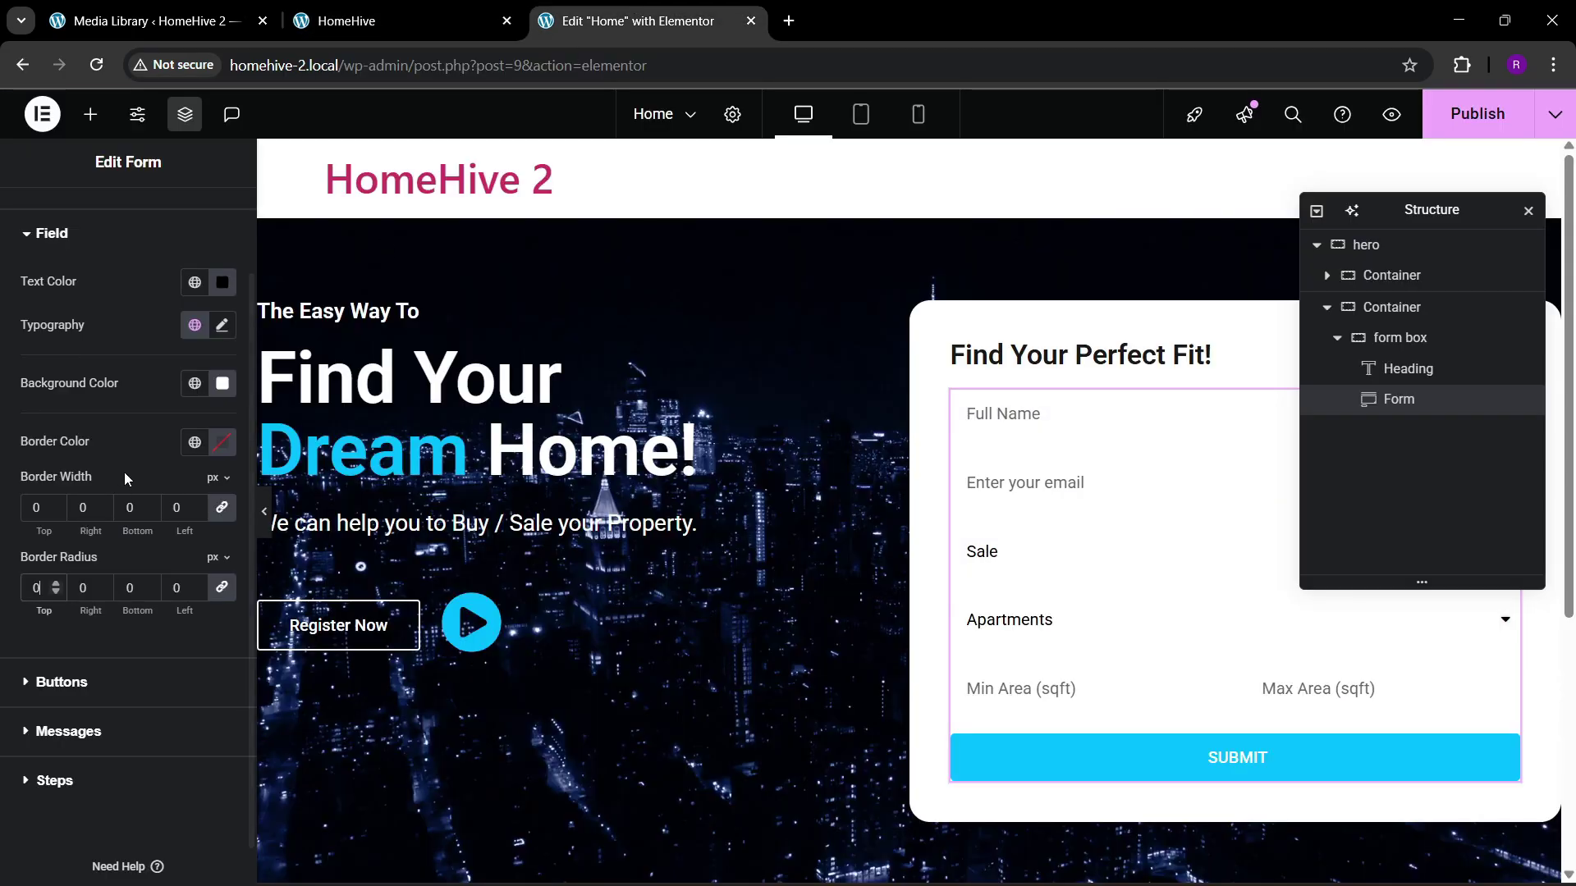
click(221, 384)
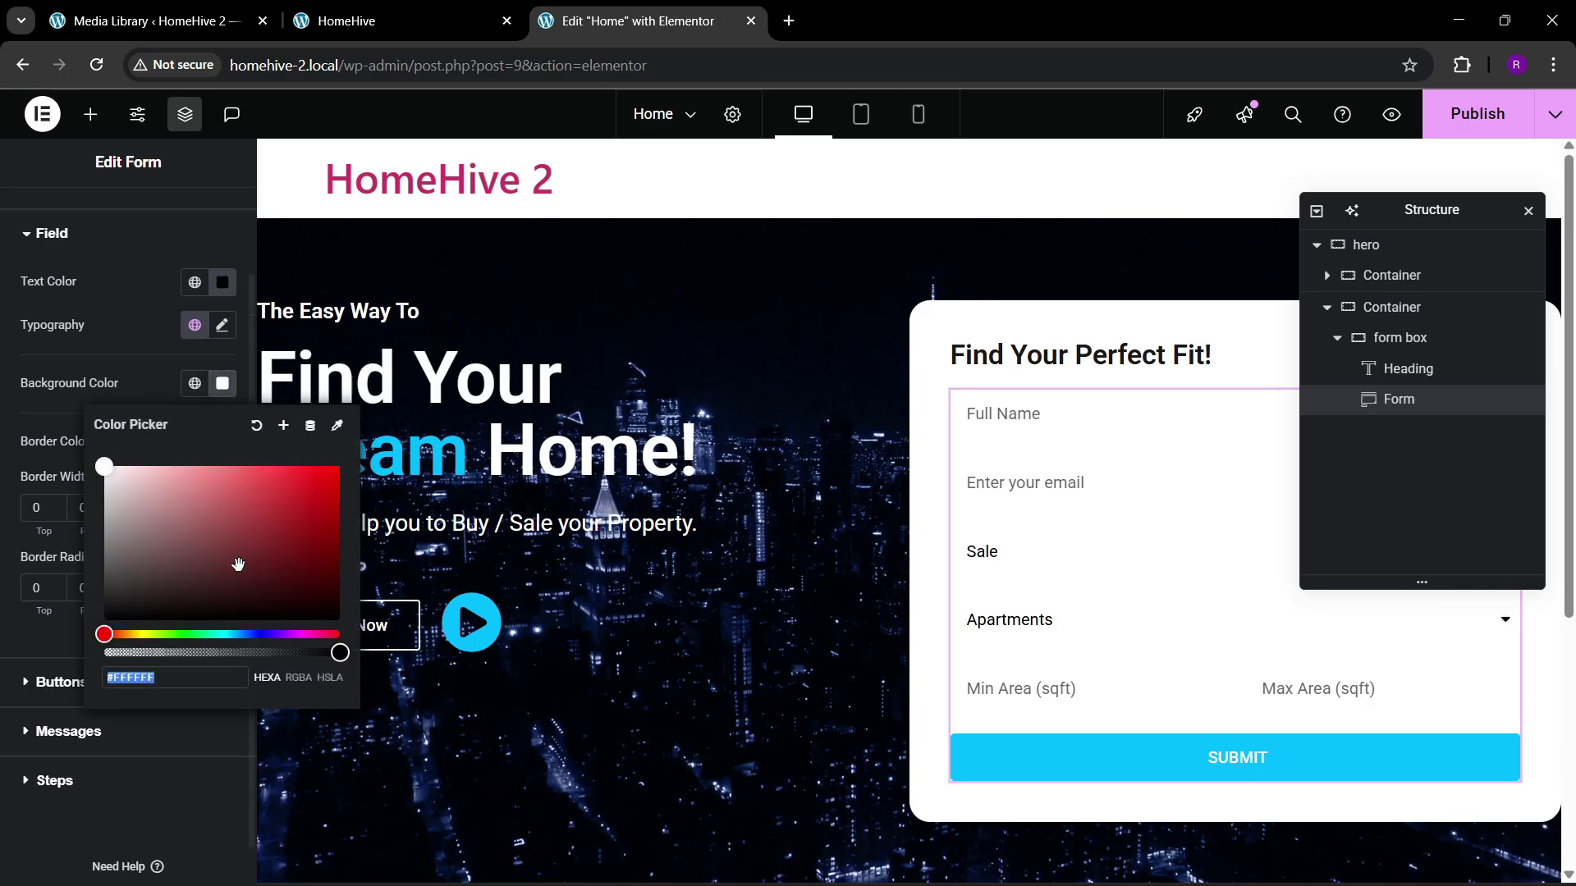
drag(240, 563, 77, 476)
click(130, 402)
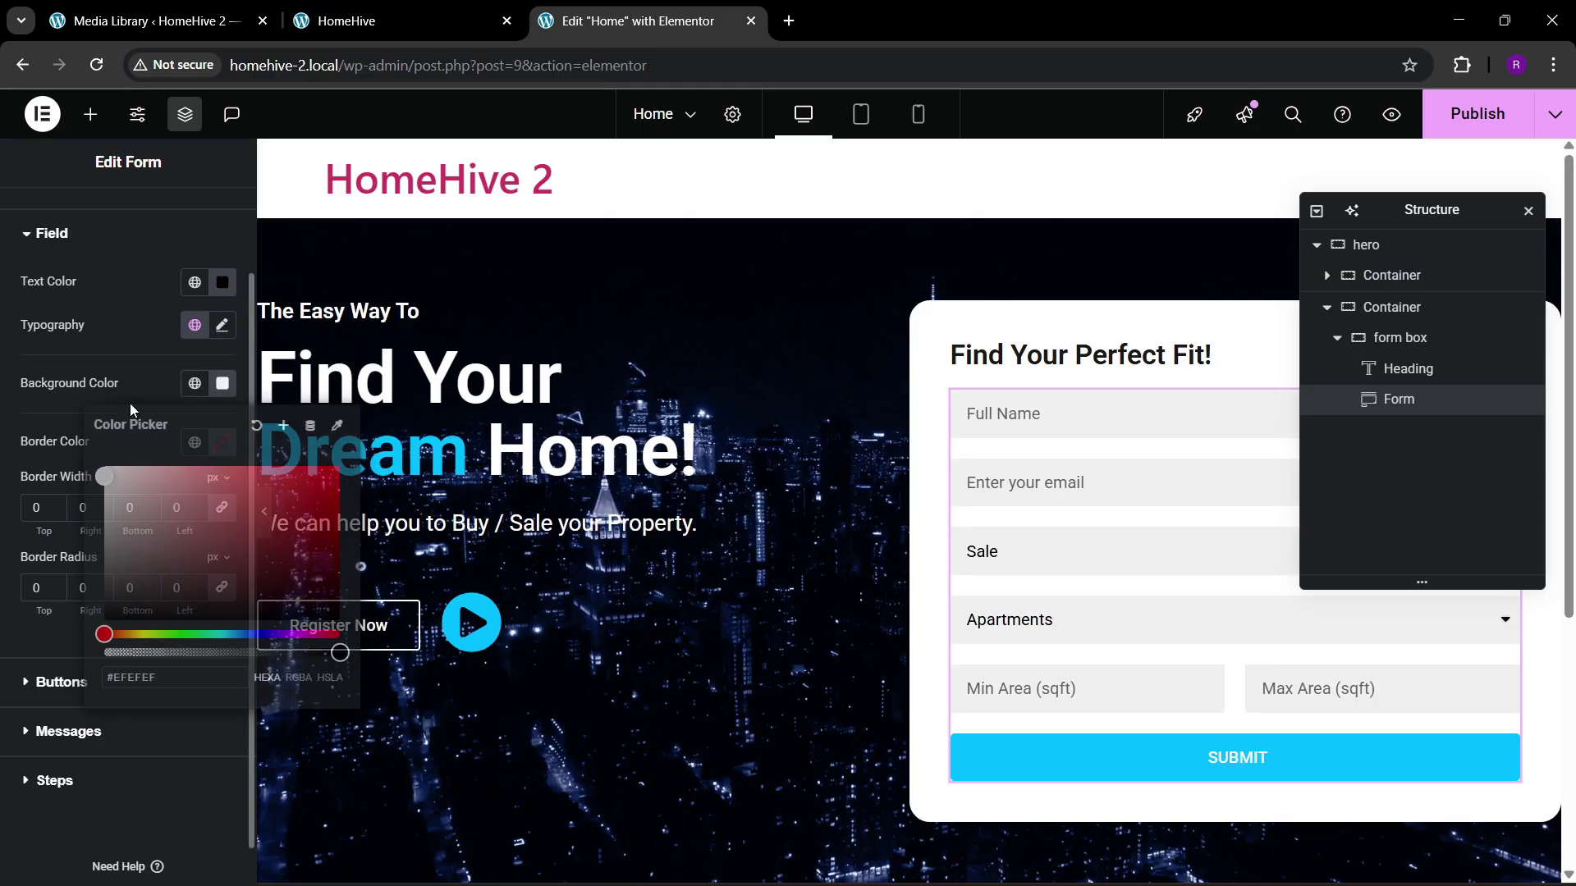
Step: Set the form fields' background to the pale blue global color and compare it with the reference site's form
click(194, 383)
click(109, 720)
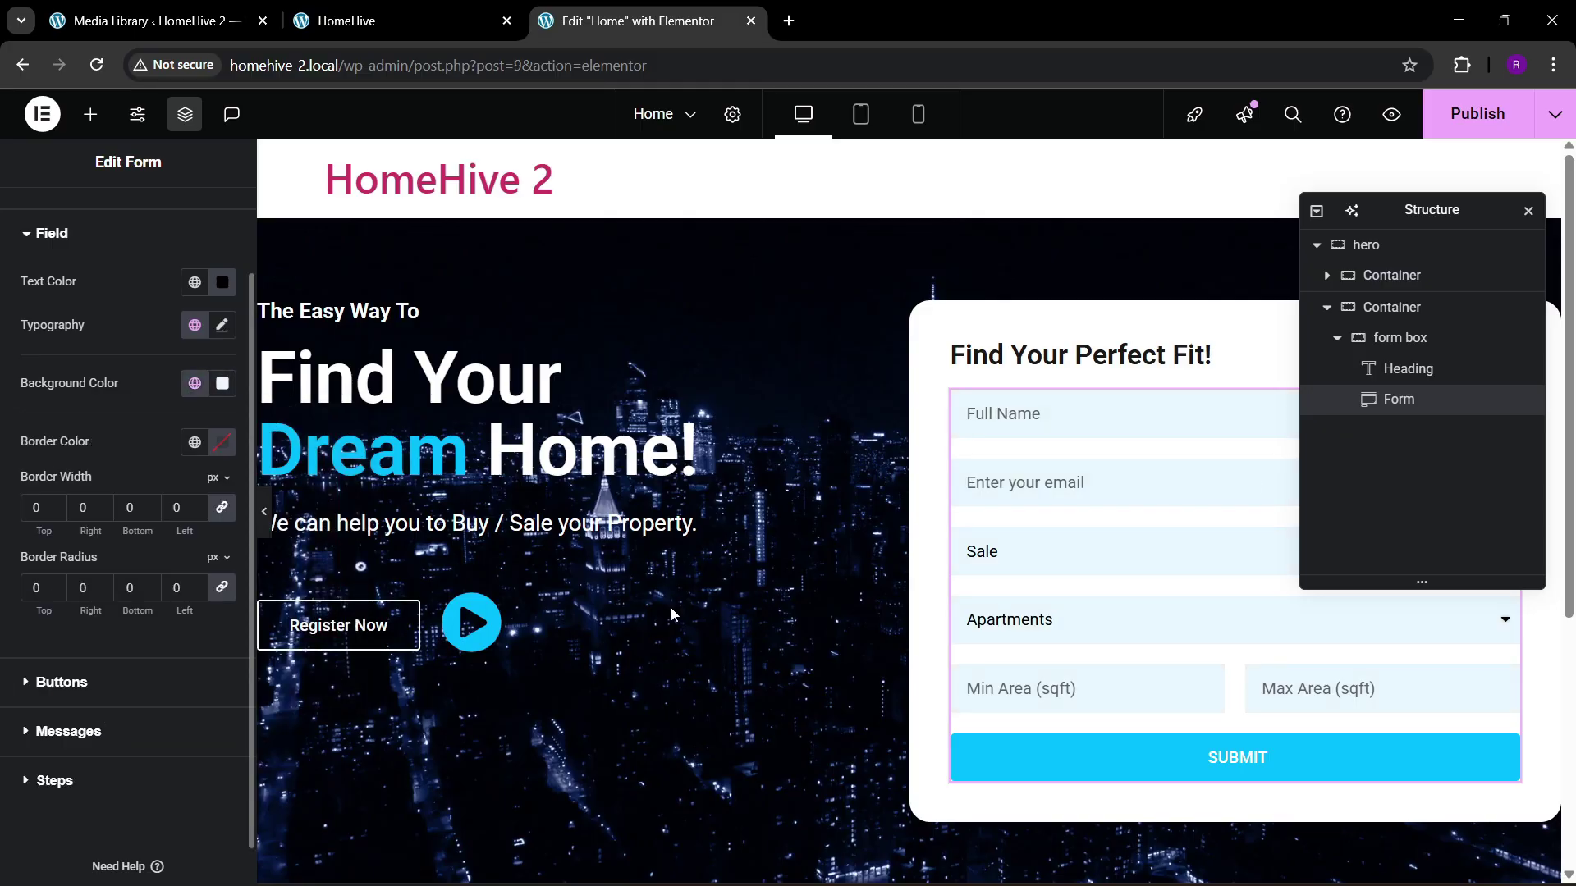
click(369, 21)
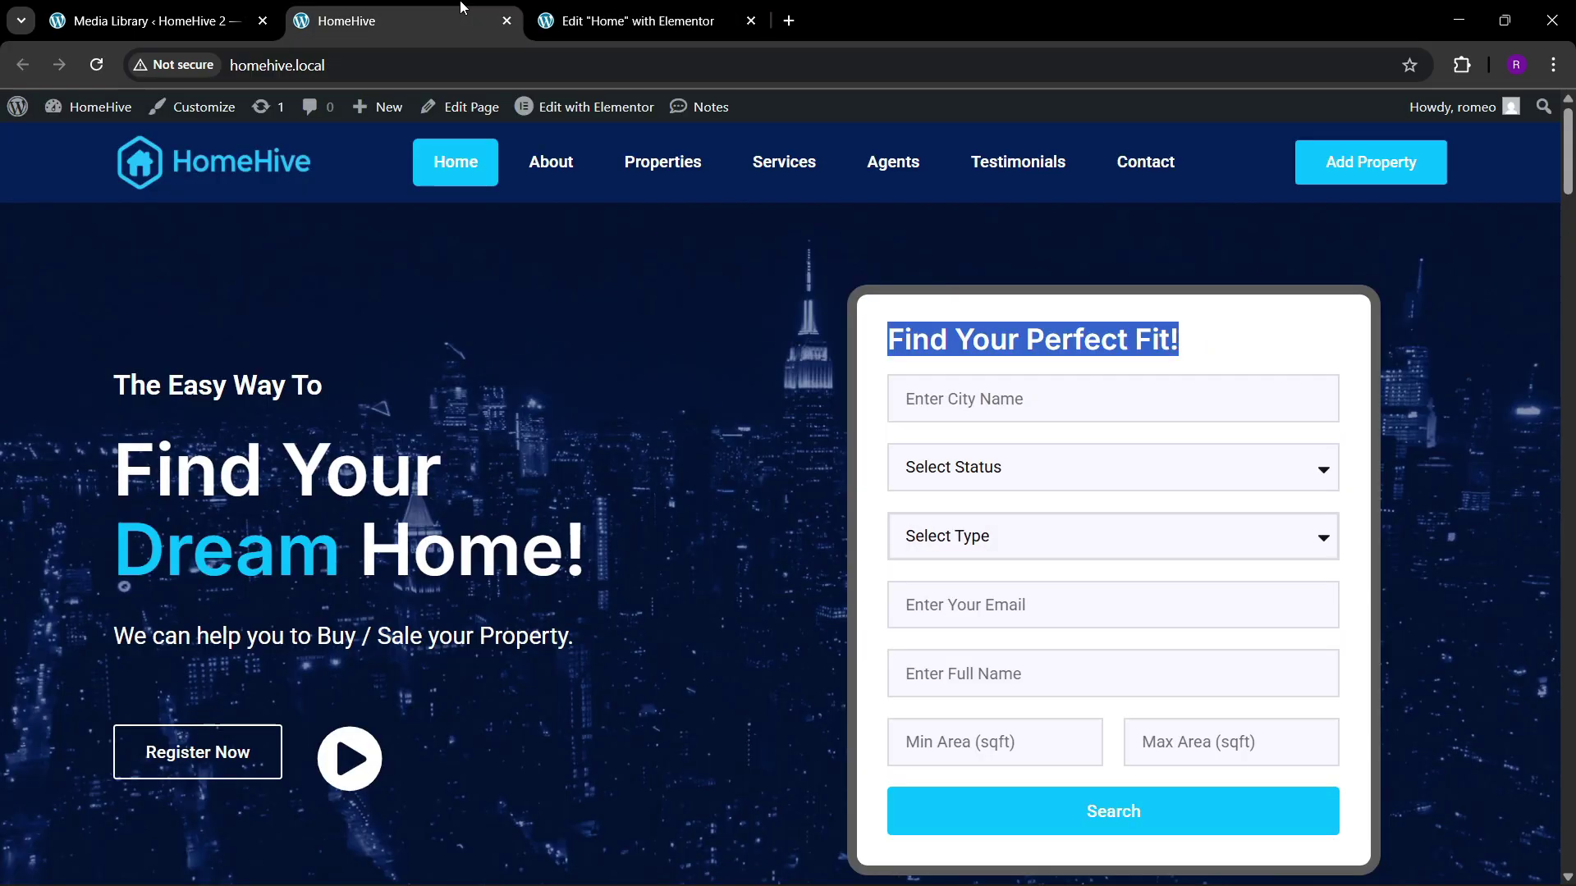
click(632, 20)
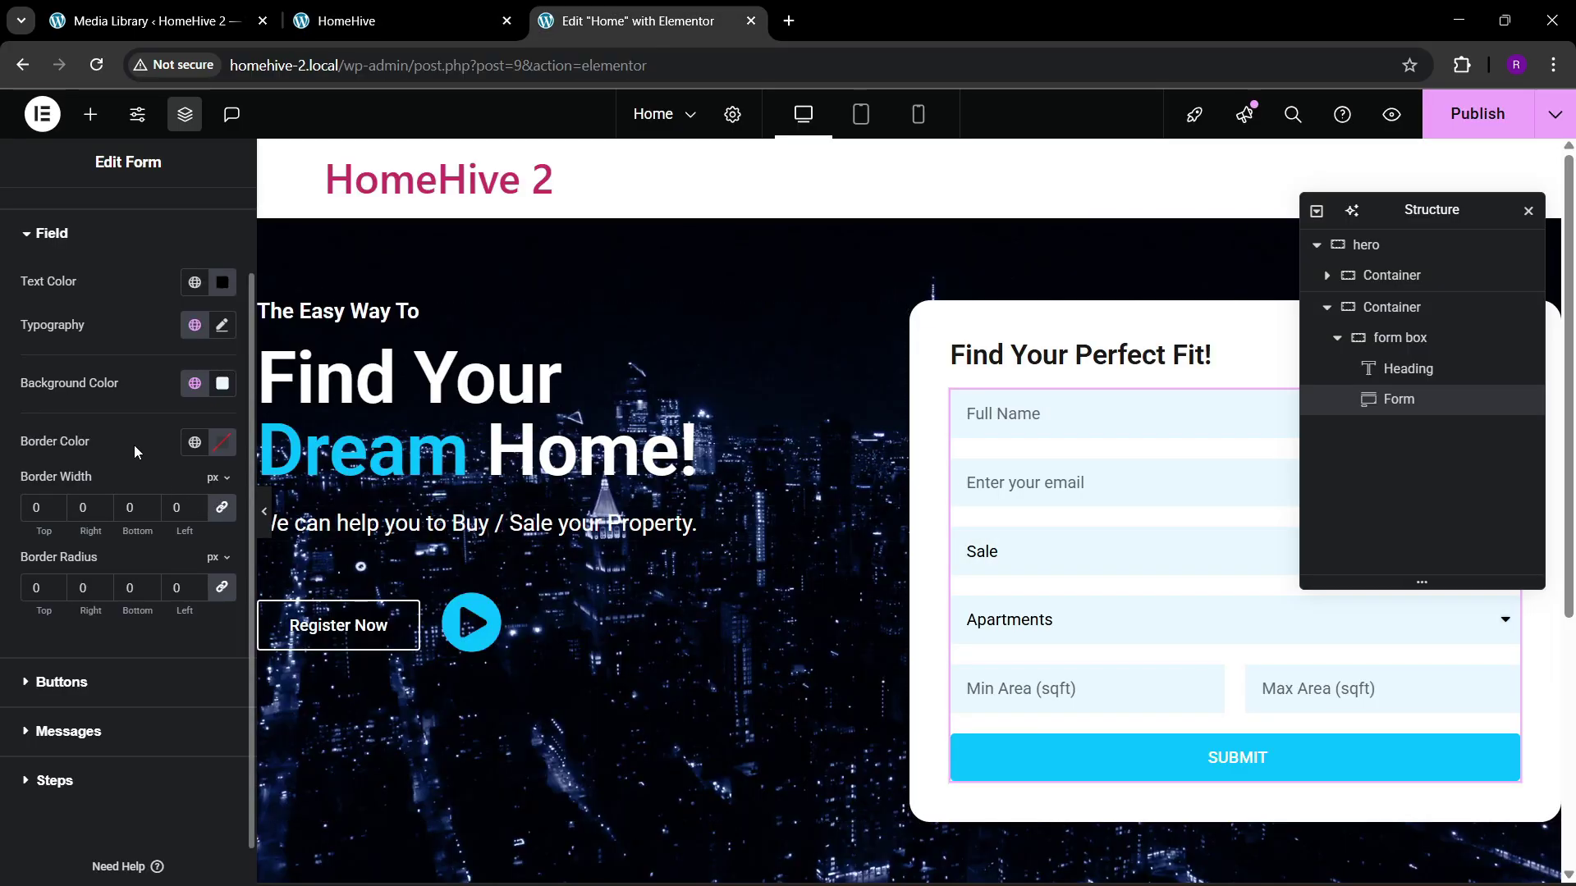
Step: Give the form fields a 2 px border on all sides in the pale blue-gray #D4E3EA
click(195, 441)
click(112, 783)
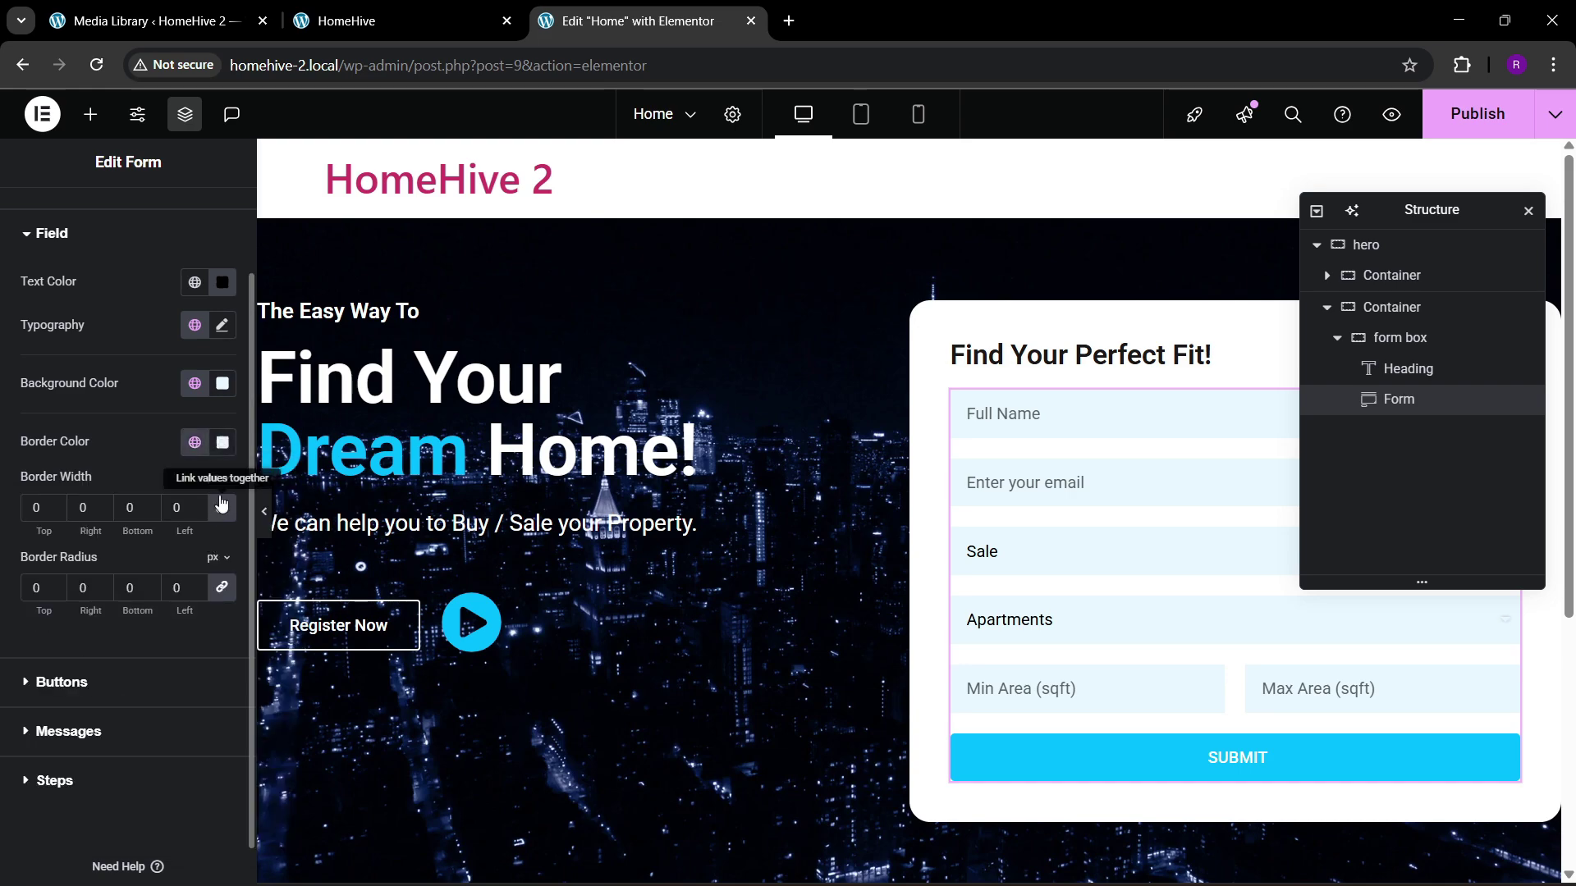
click(222, 442)
click(160, 438)
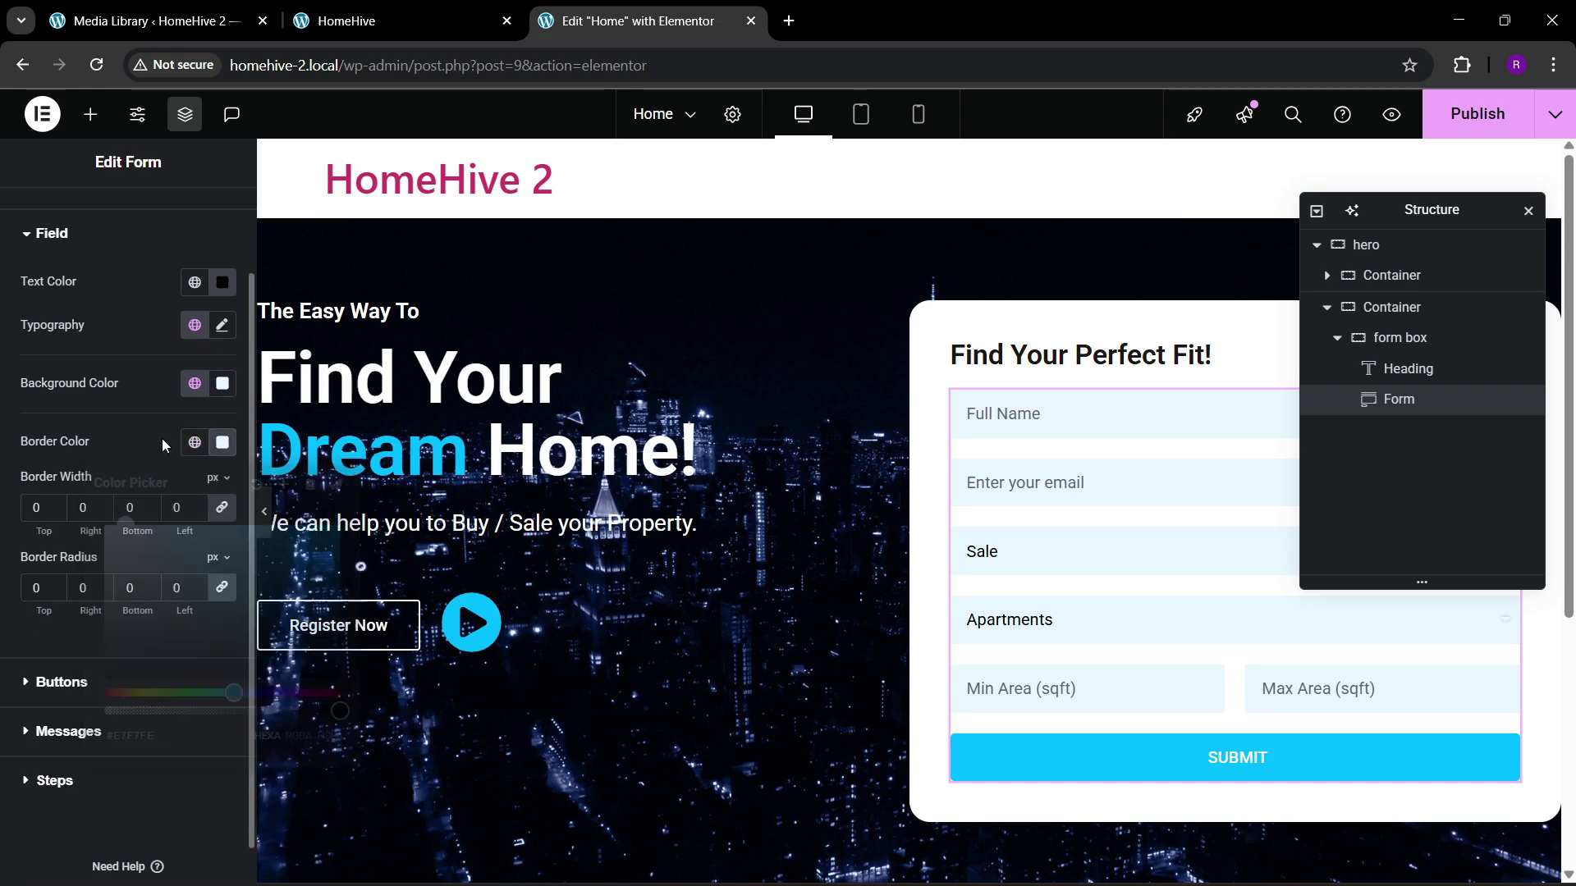
click(56, 502)
click(56, 503)
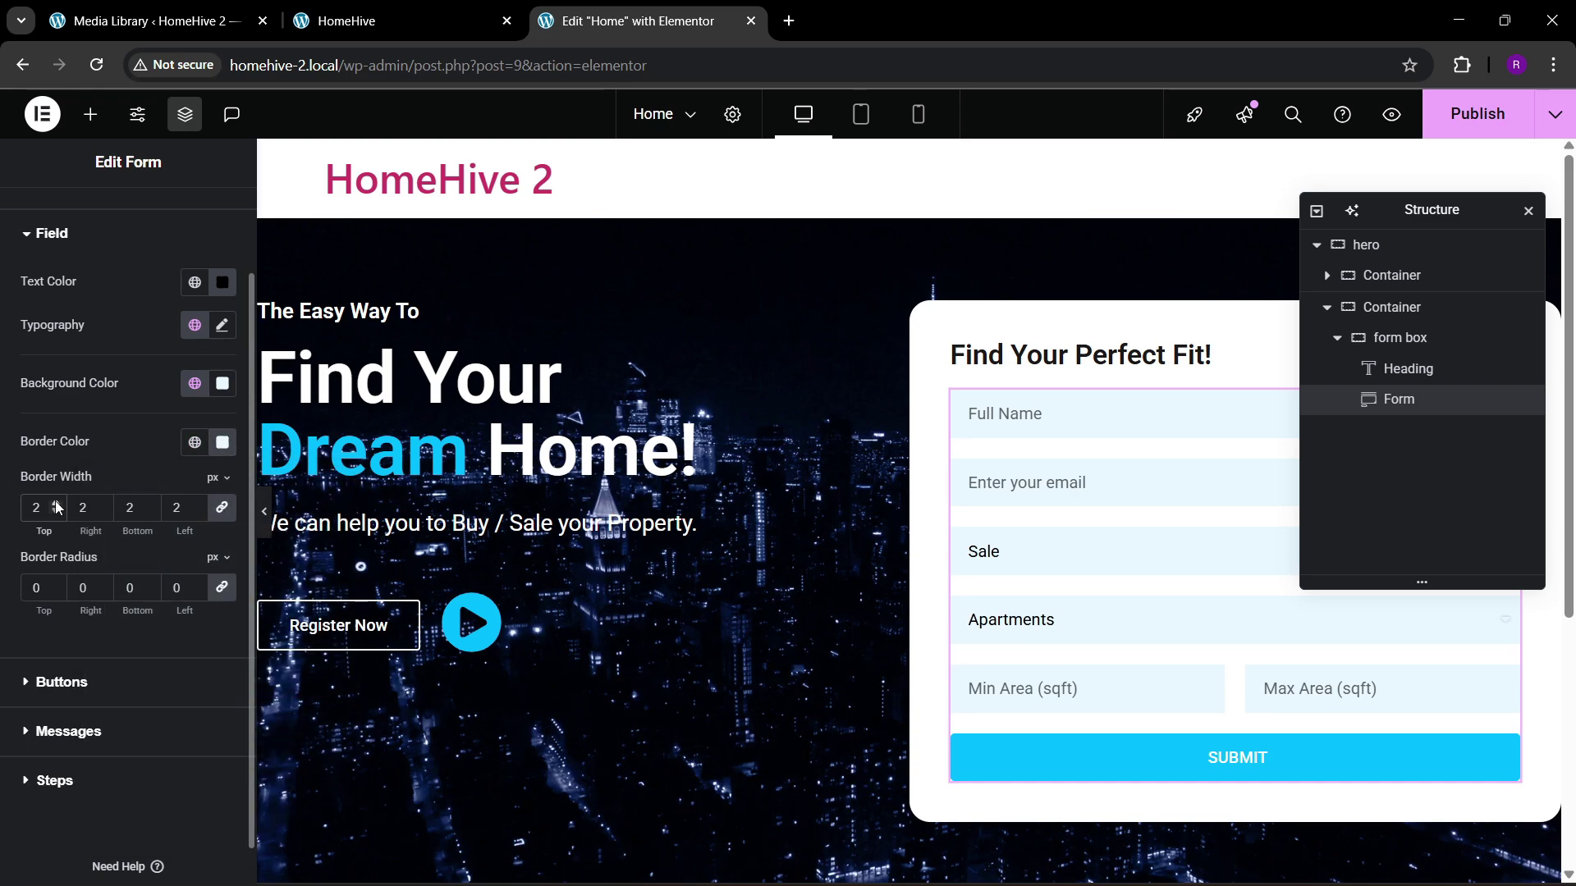
click(222, 442)
drag(229, 581, 126, 532)
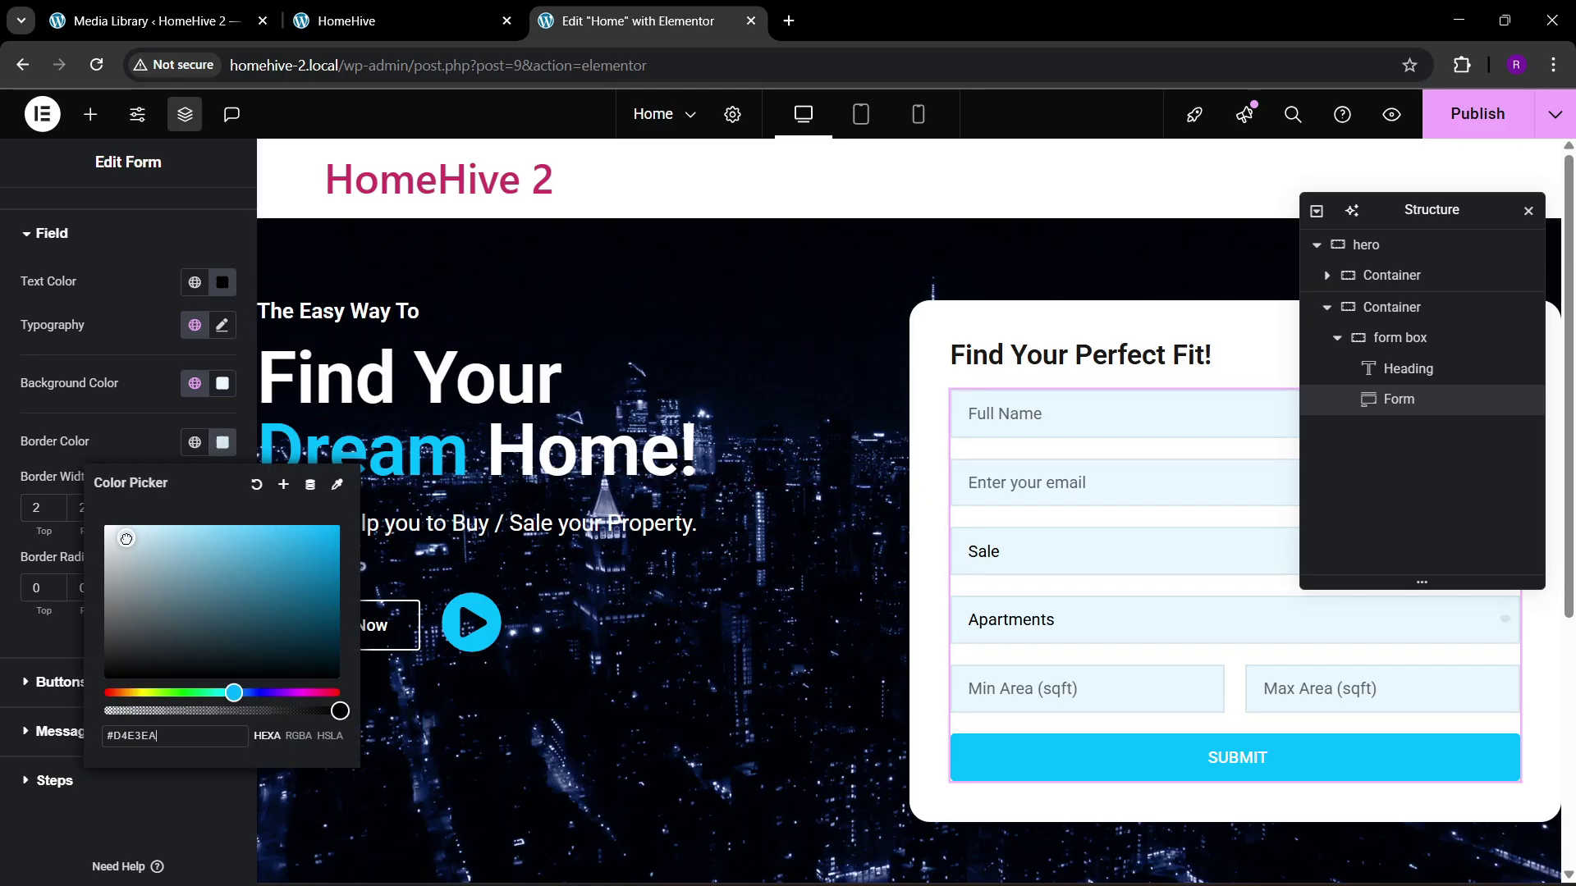
Step: Try a 3 px border width on the form fields and return it to 2 px
click(56, 504)
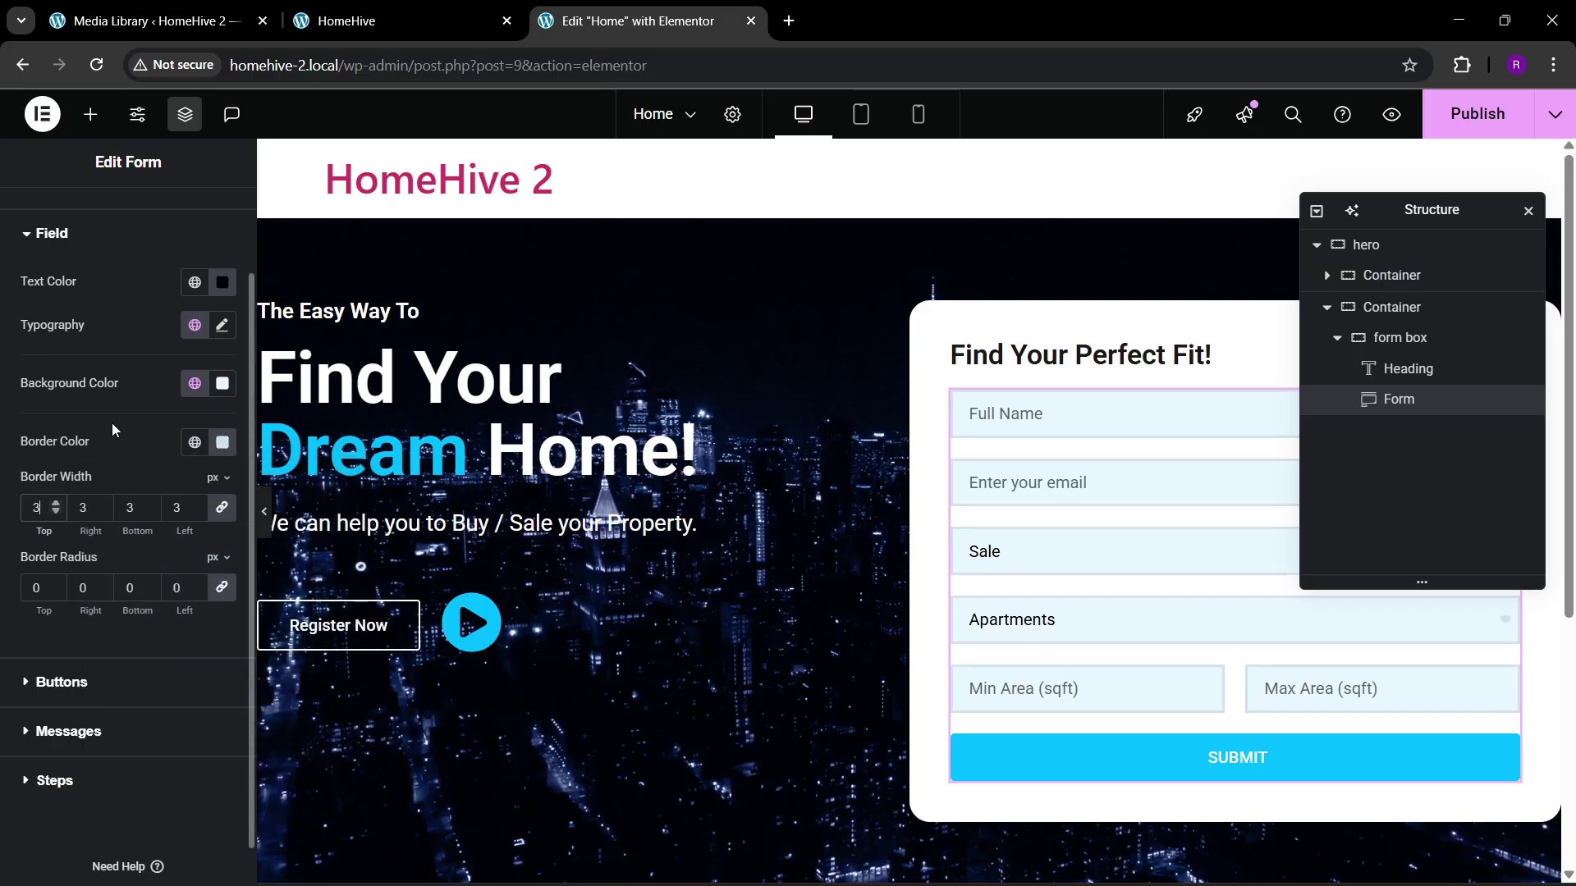
scroll(958, 608, down, 1)
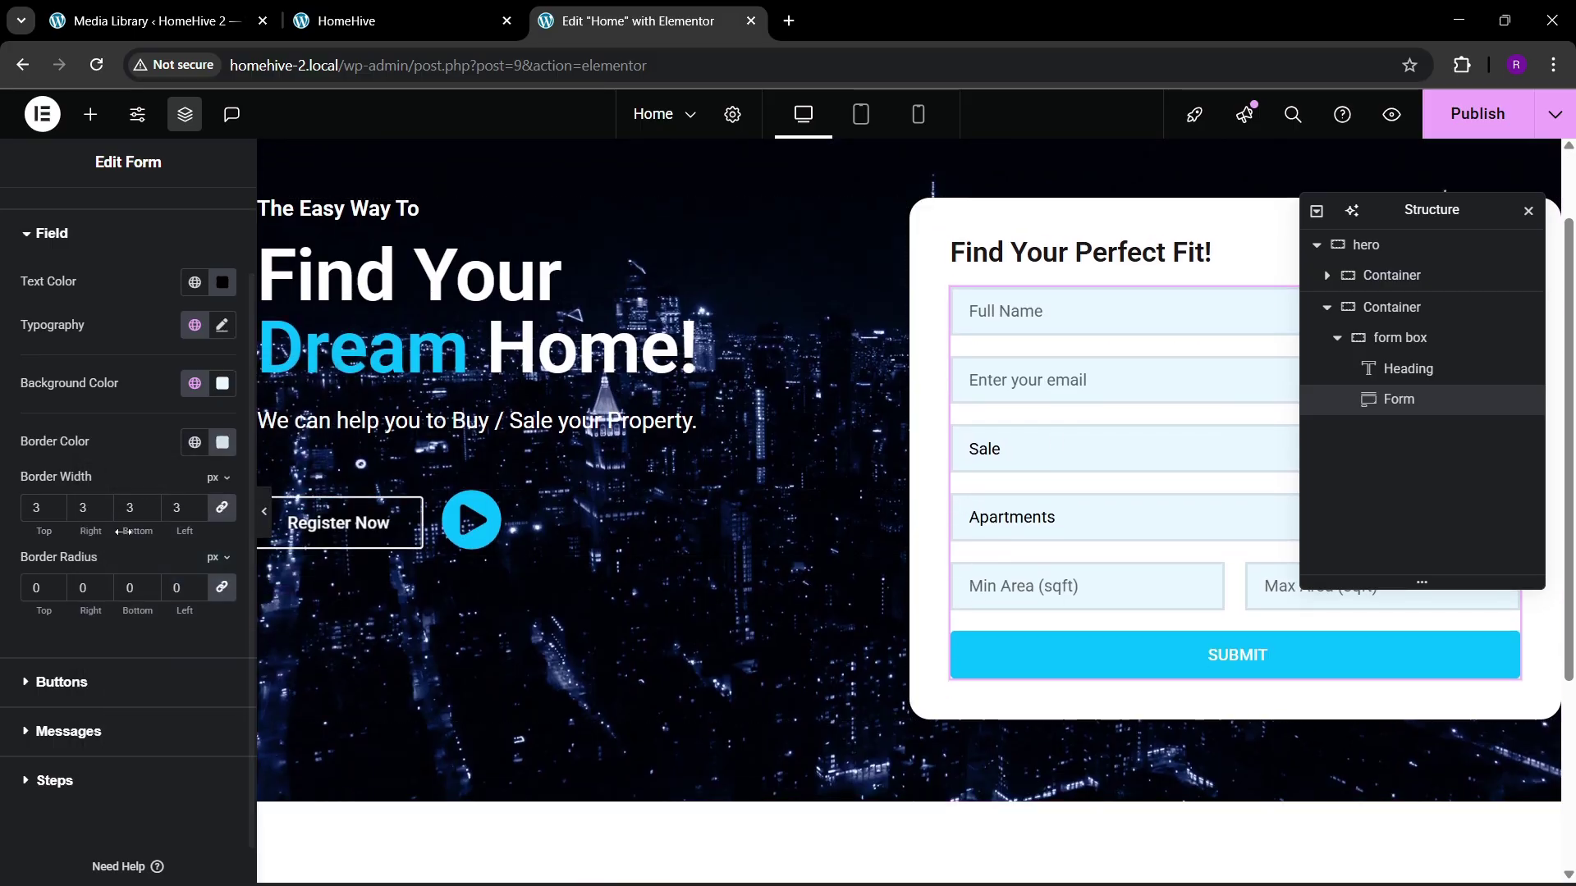
click(57, 512)
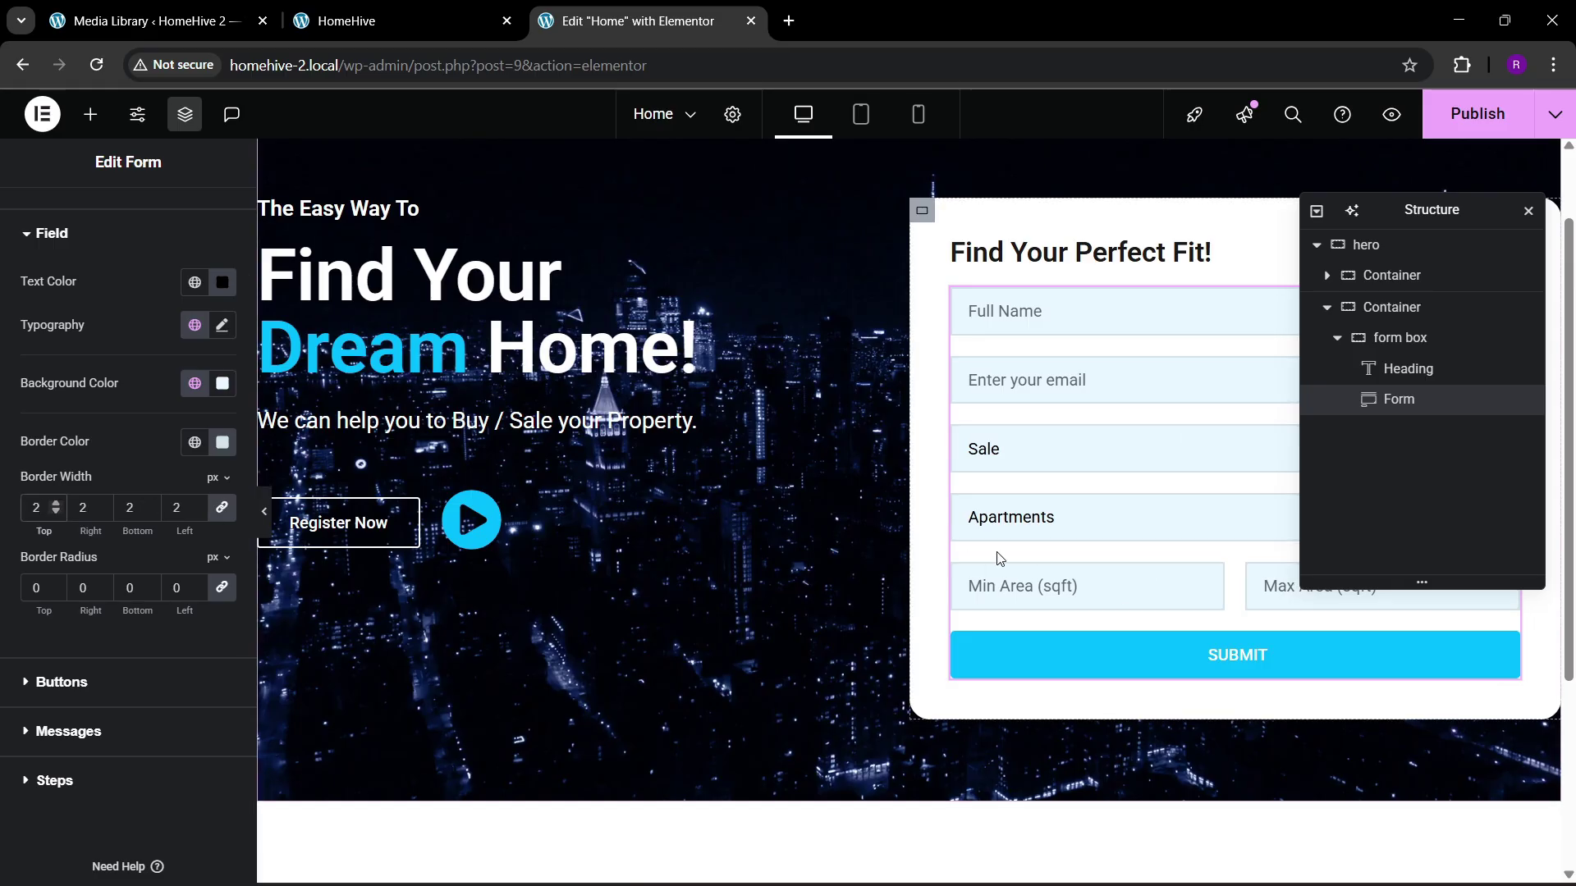
scroll(892, 456, up, 1)
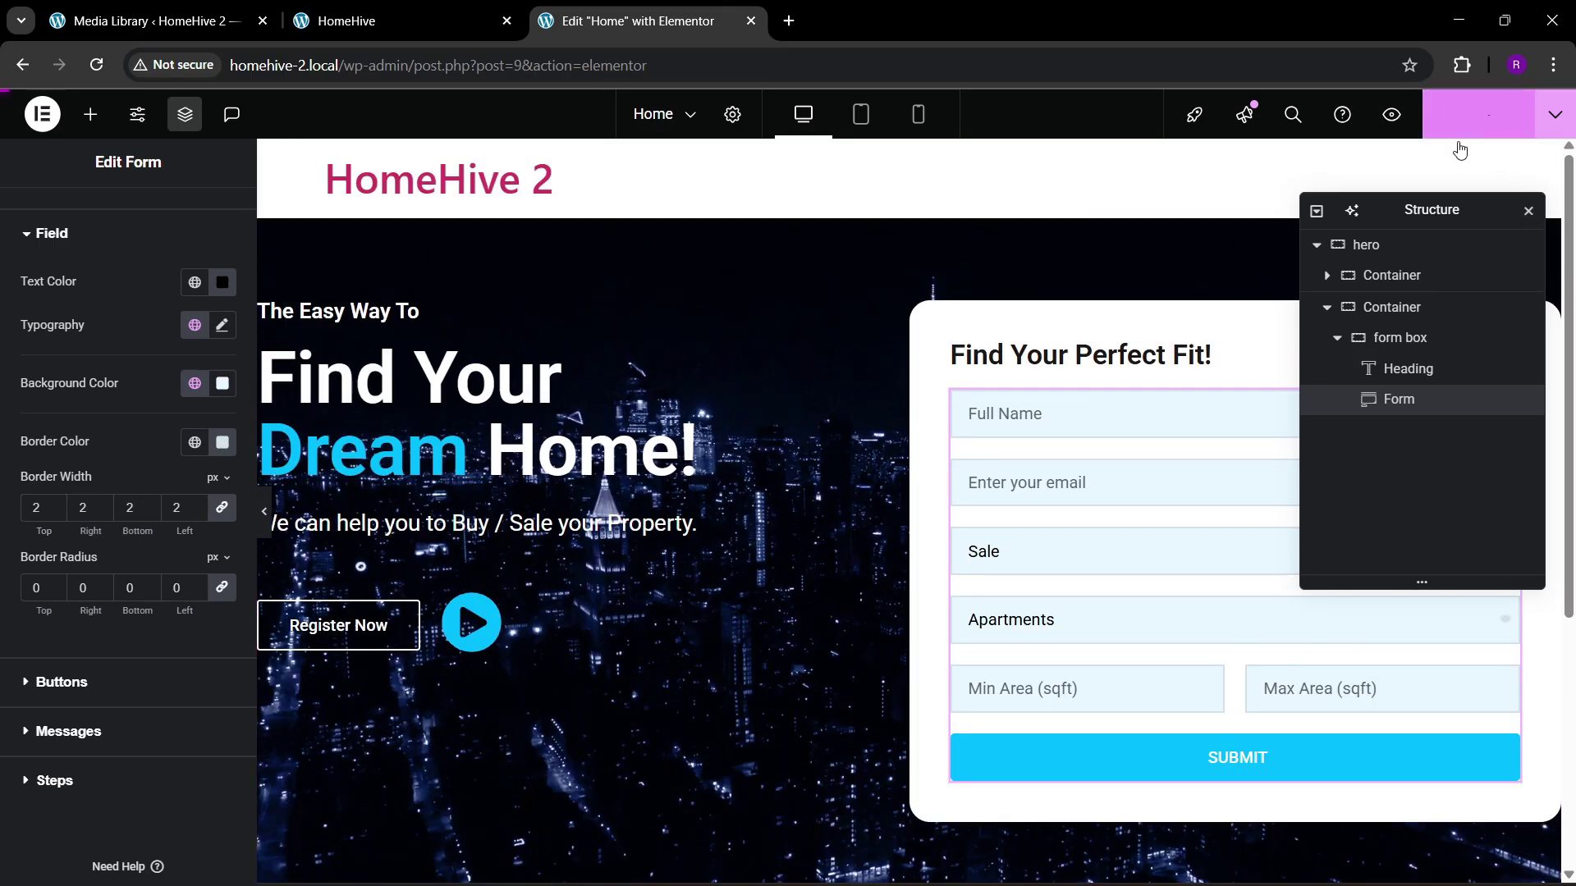
Step: Publish the page and compare its form with the one on the reference site
click(1477, 113)
click(484, 21)
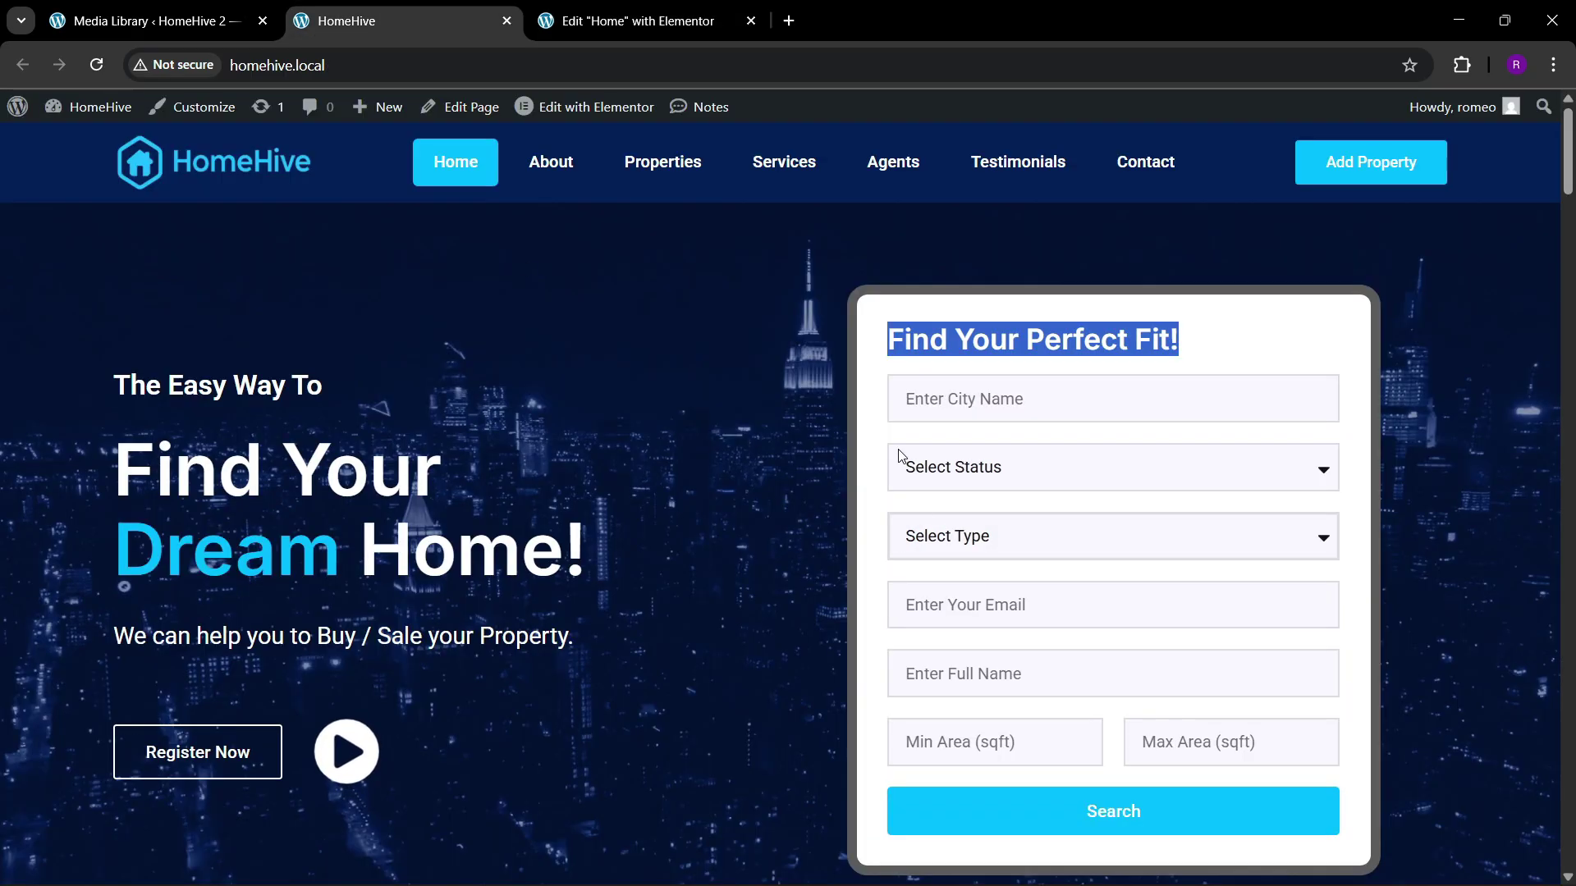
click(632, 21)
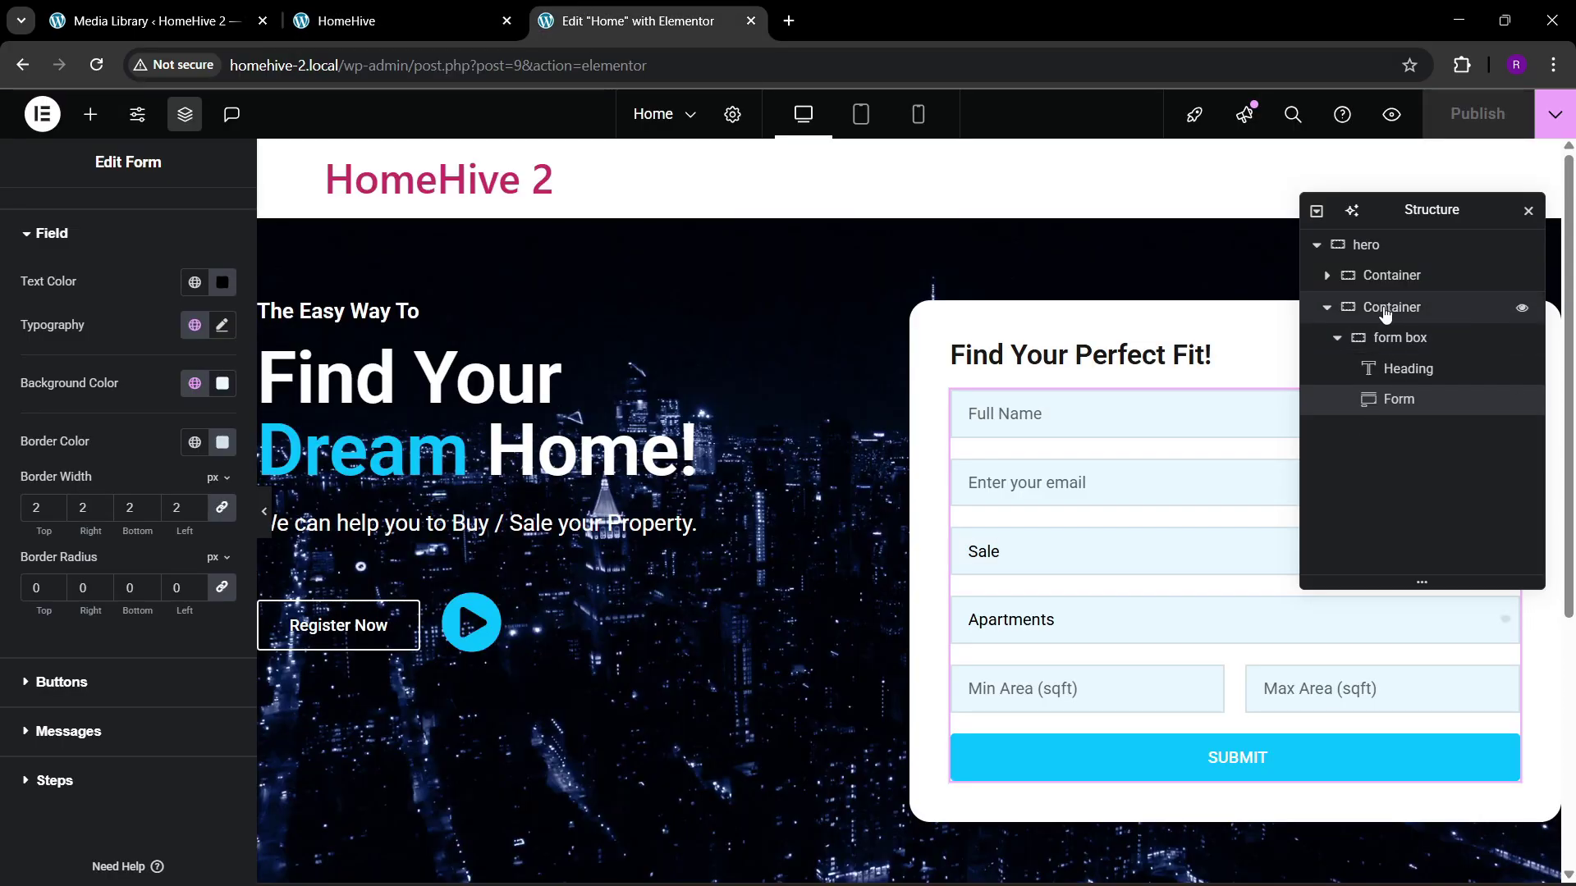
Step: Reduce the form box container's width to 78%
click(1175, 506)
click(42, 217)
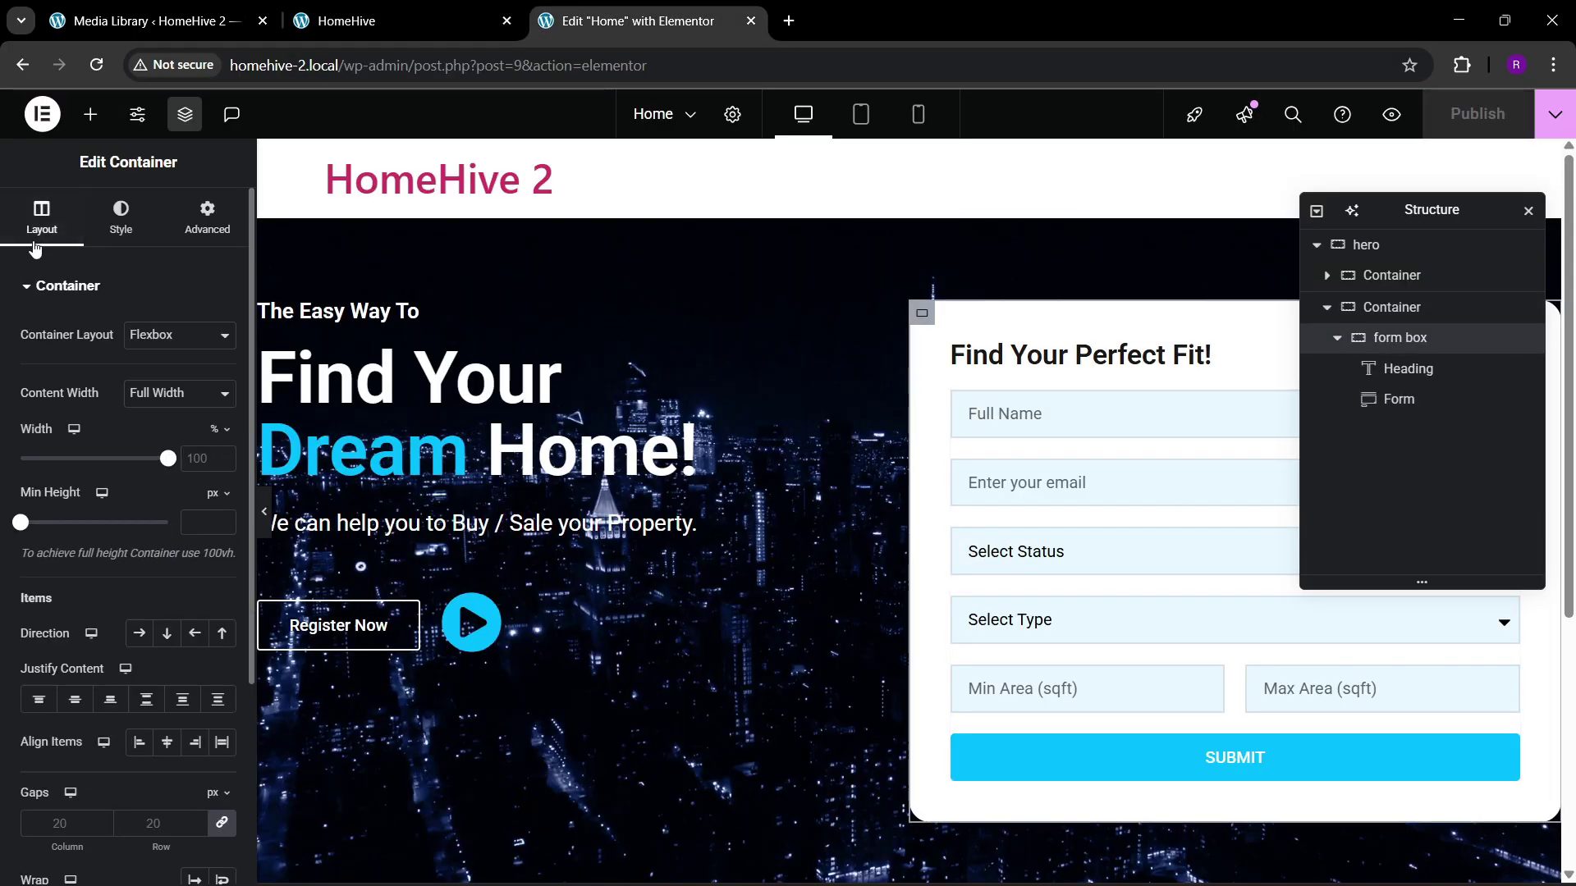
drag(167, 462, 136, 462)
Step: Center the form box horizontally within its parent container and check the placement against the reference site
click(1393, 308)
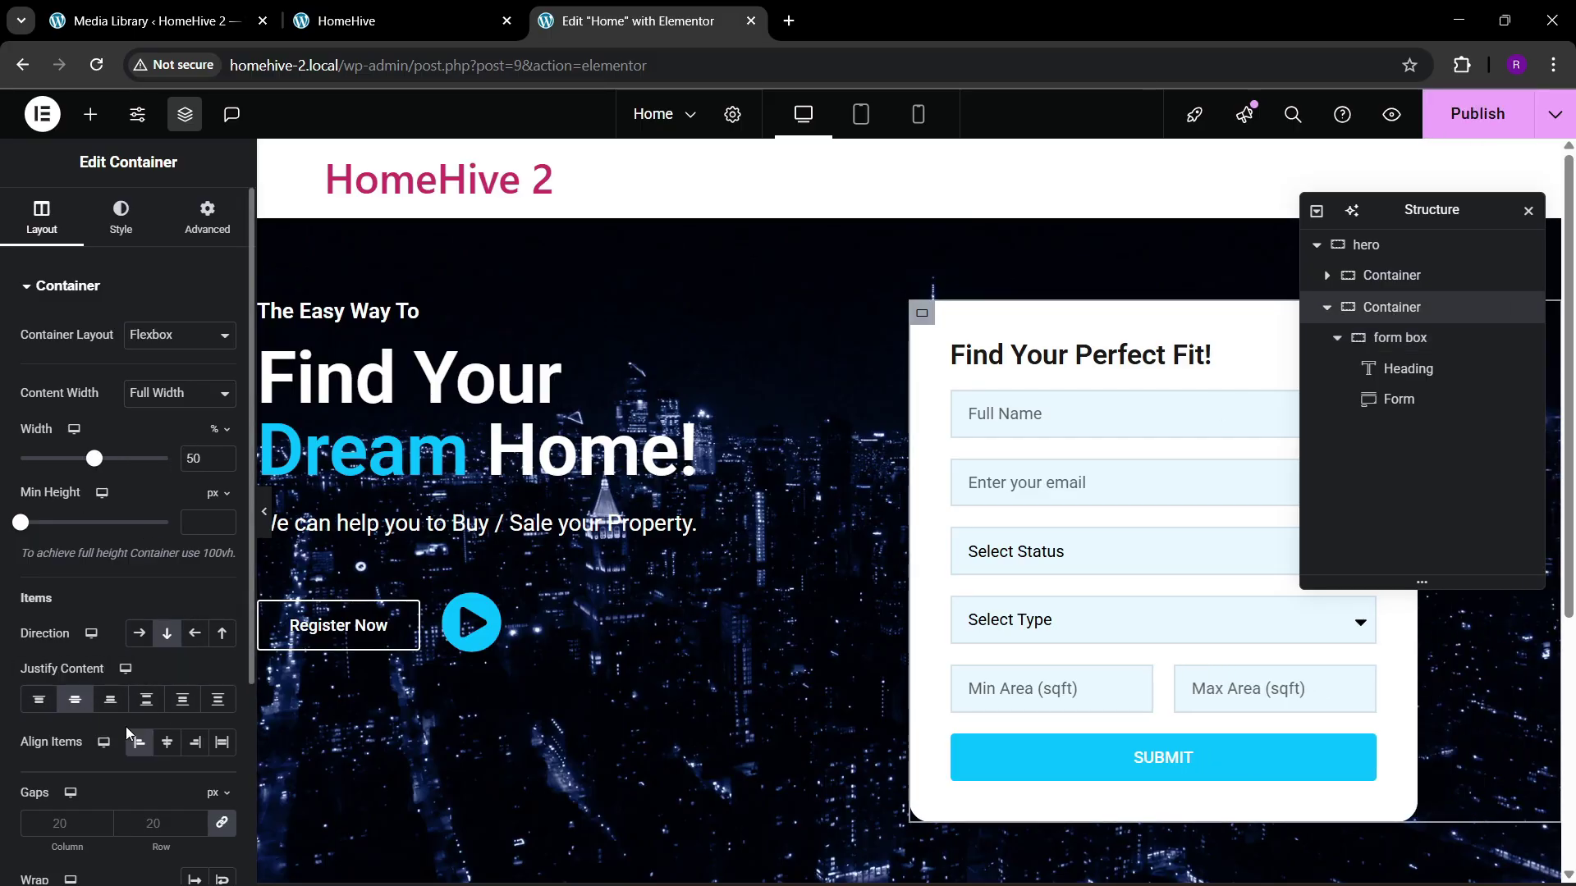
click(195, 743)
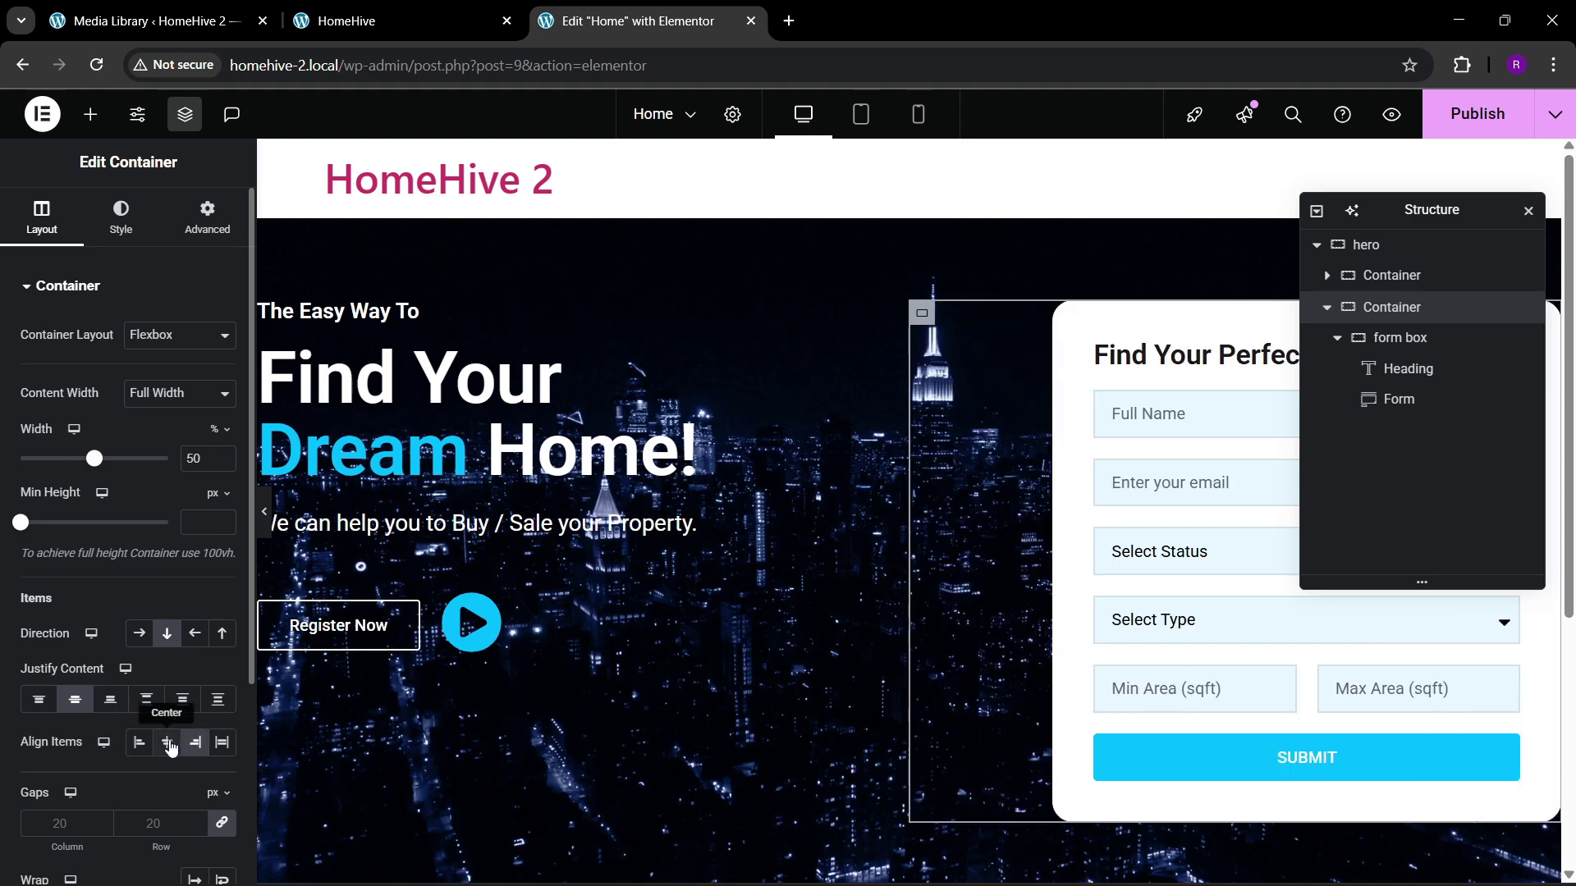
click(167, 742)
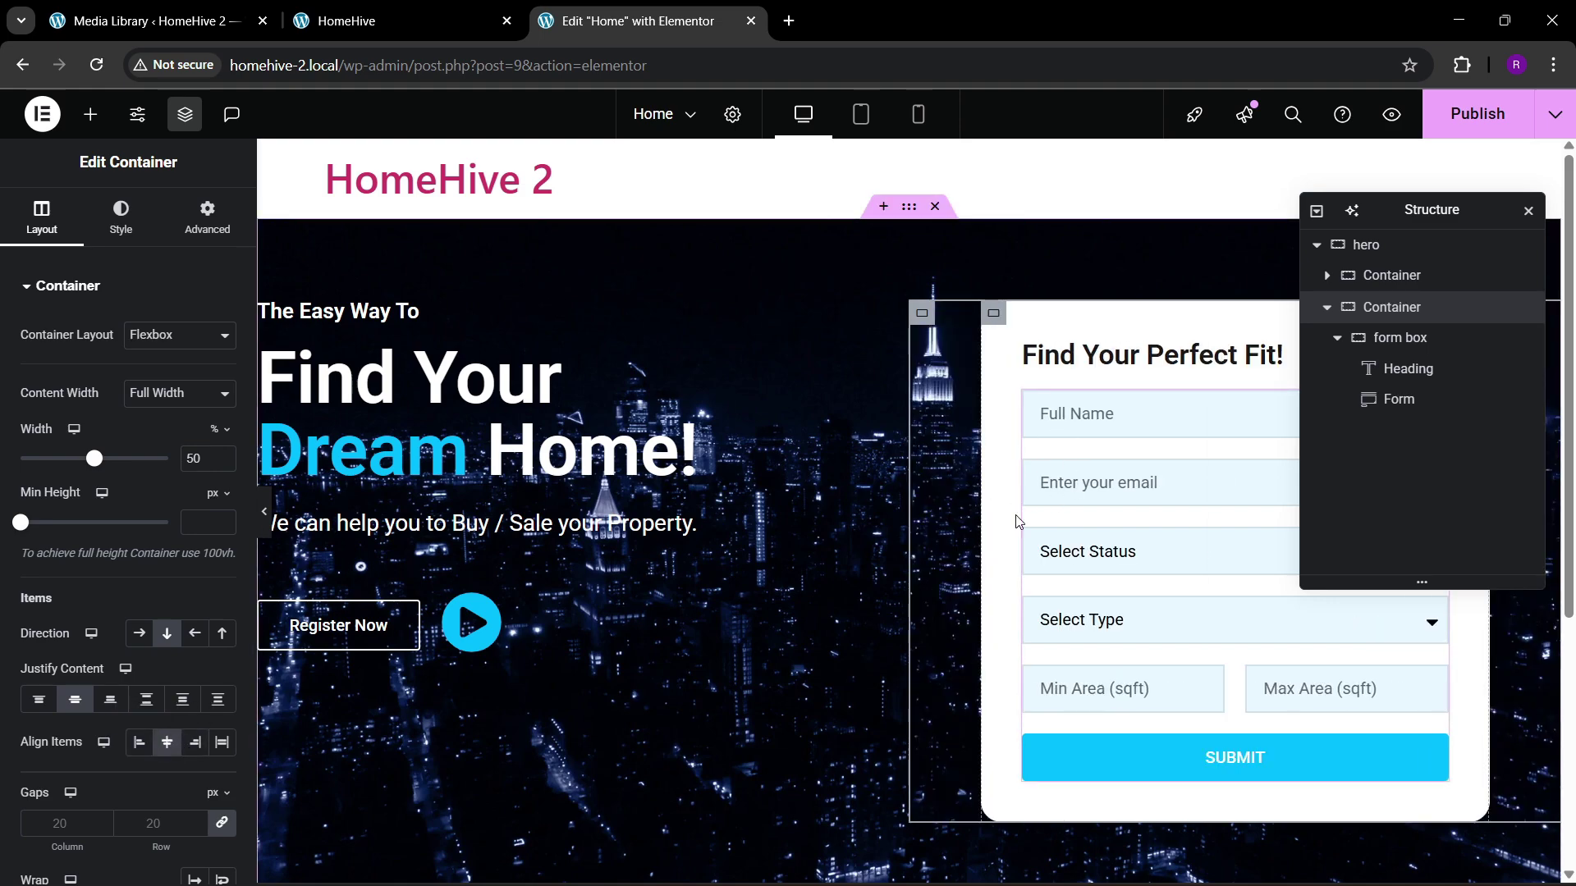
key(ctrl+shift+Tab)
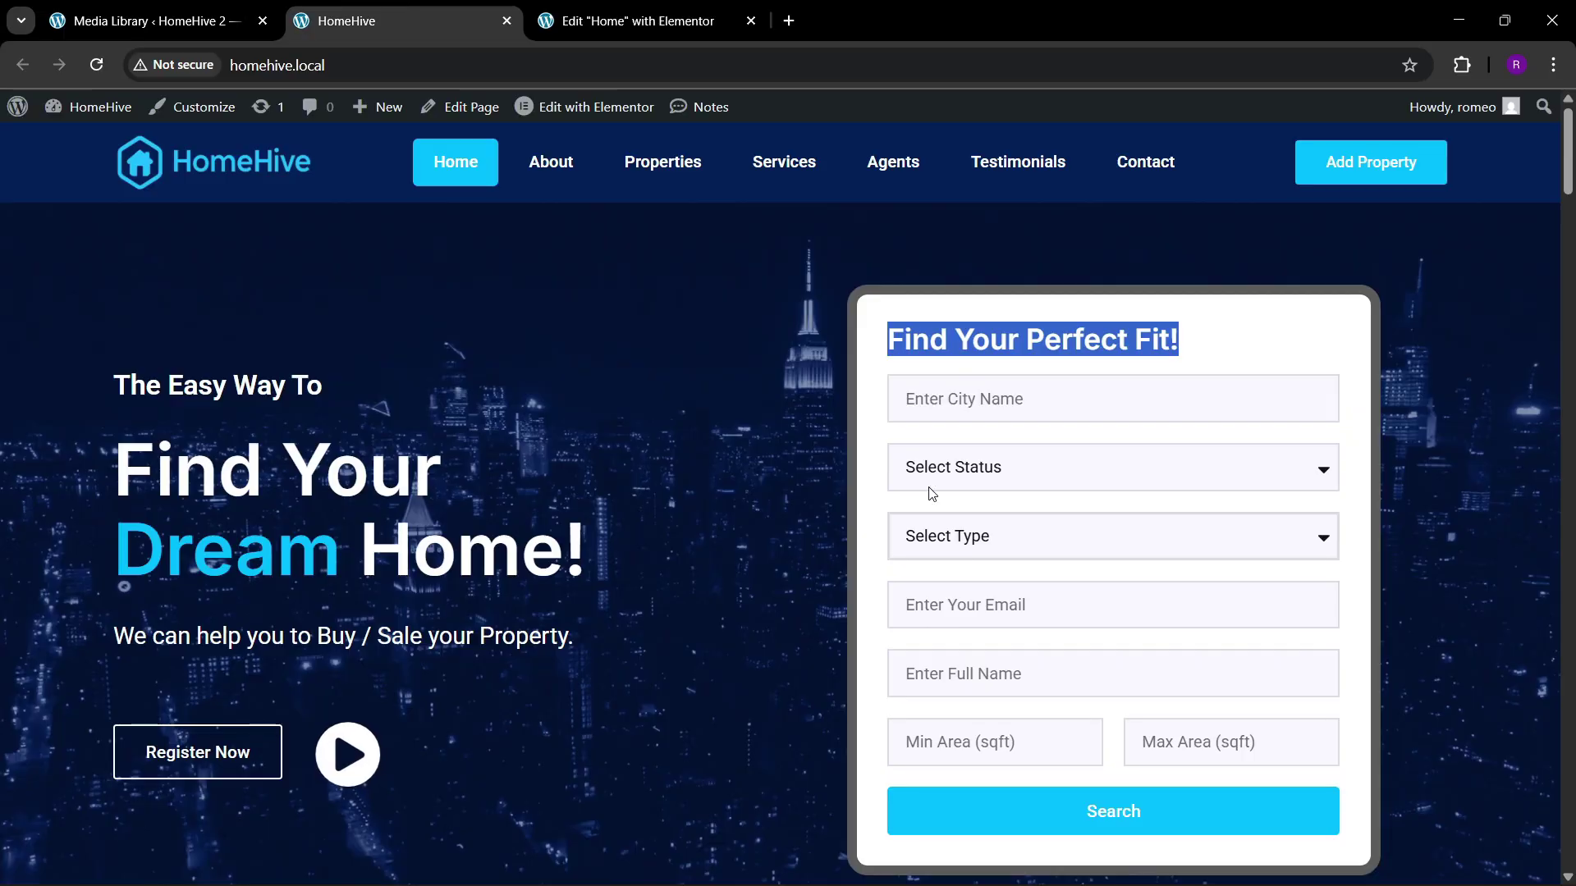
key(ctrl+Tab)
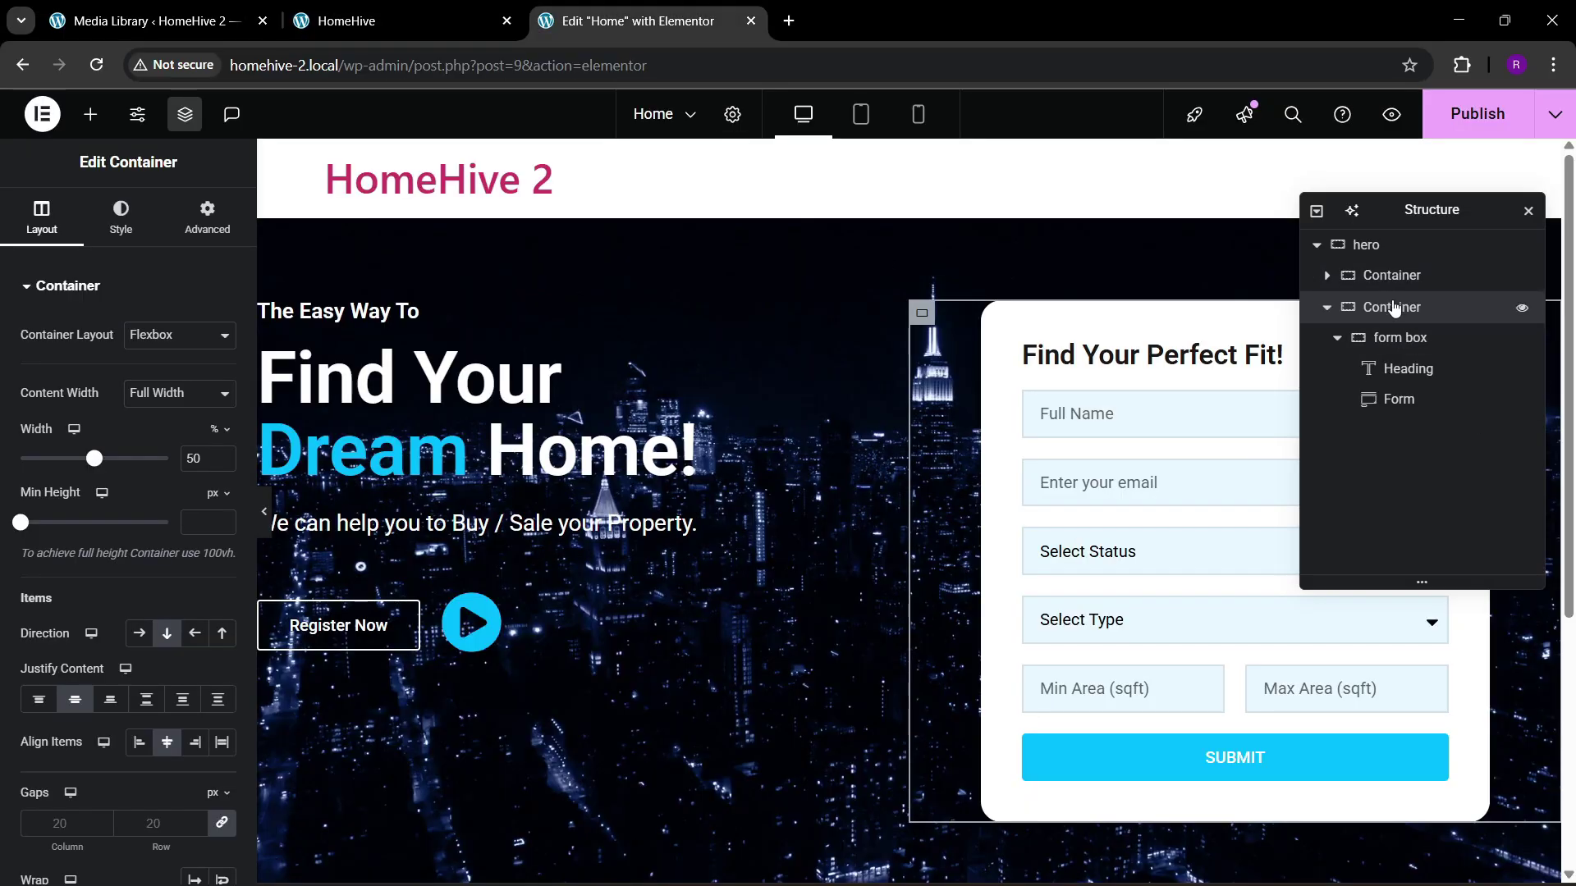
Step: Apply a solid border to the form box container
click(1401, 340)
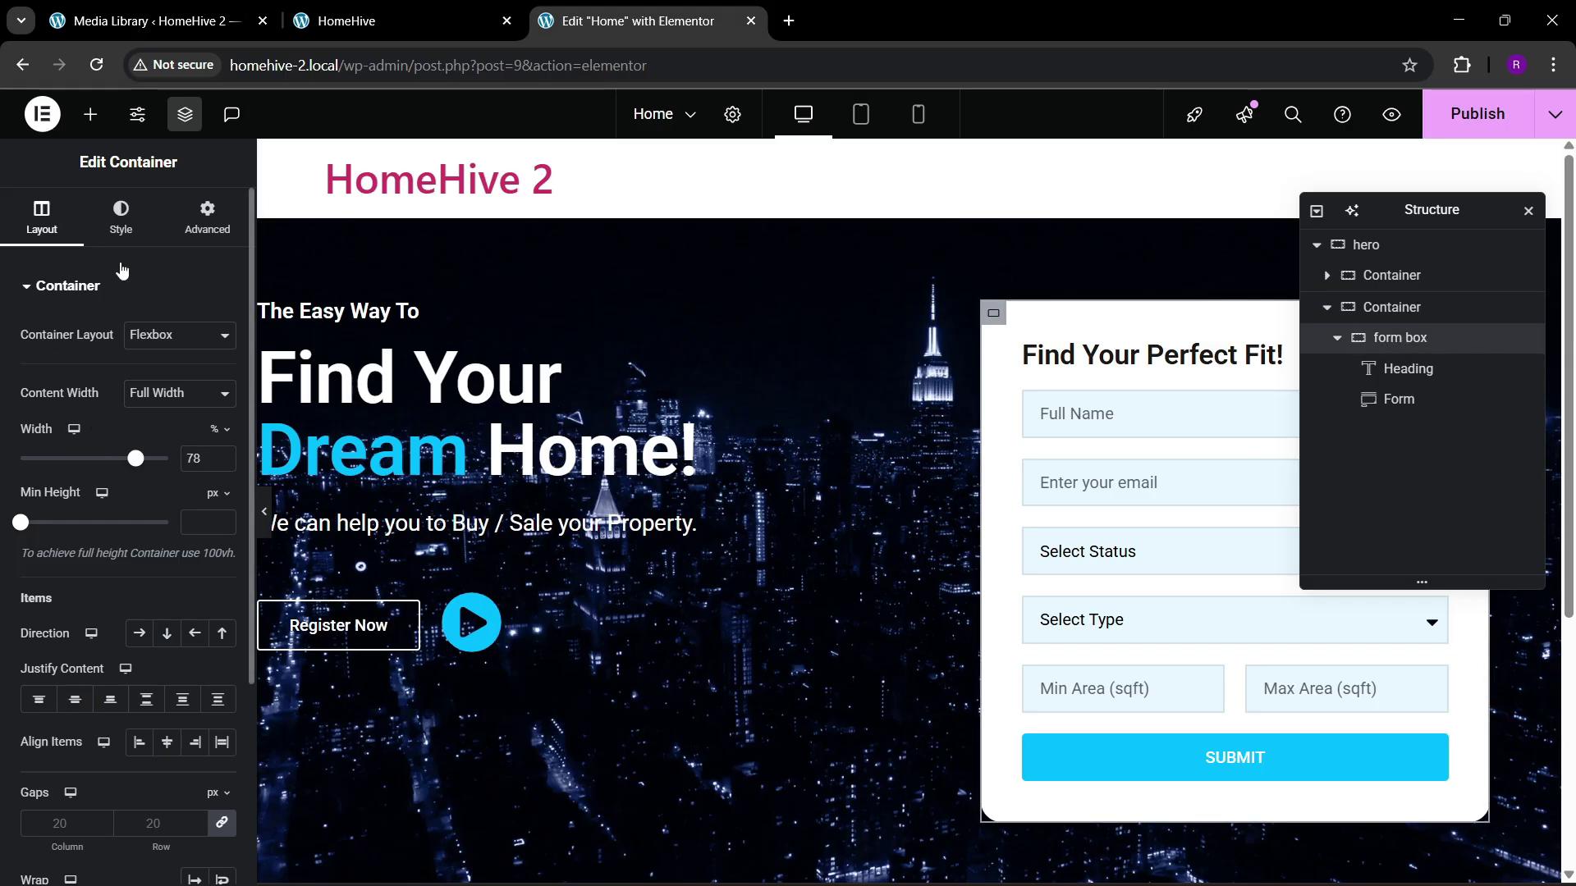
click(120, 215)
scroll(123, 541, down, 1)
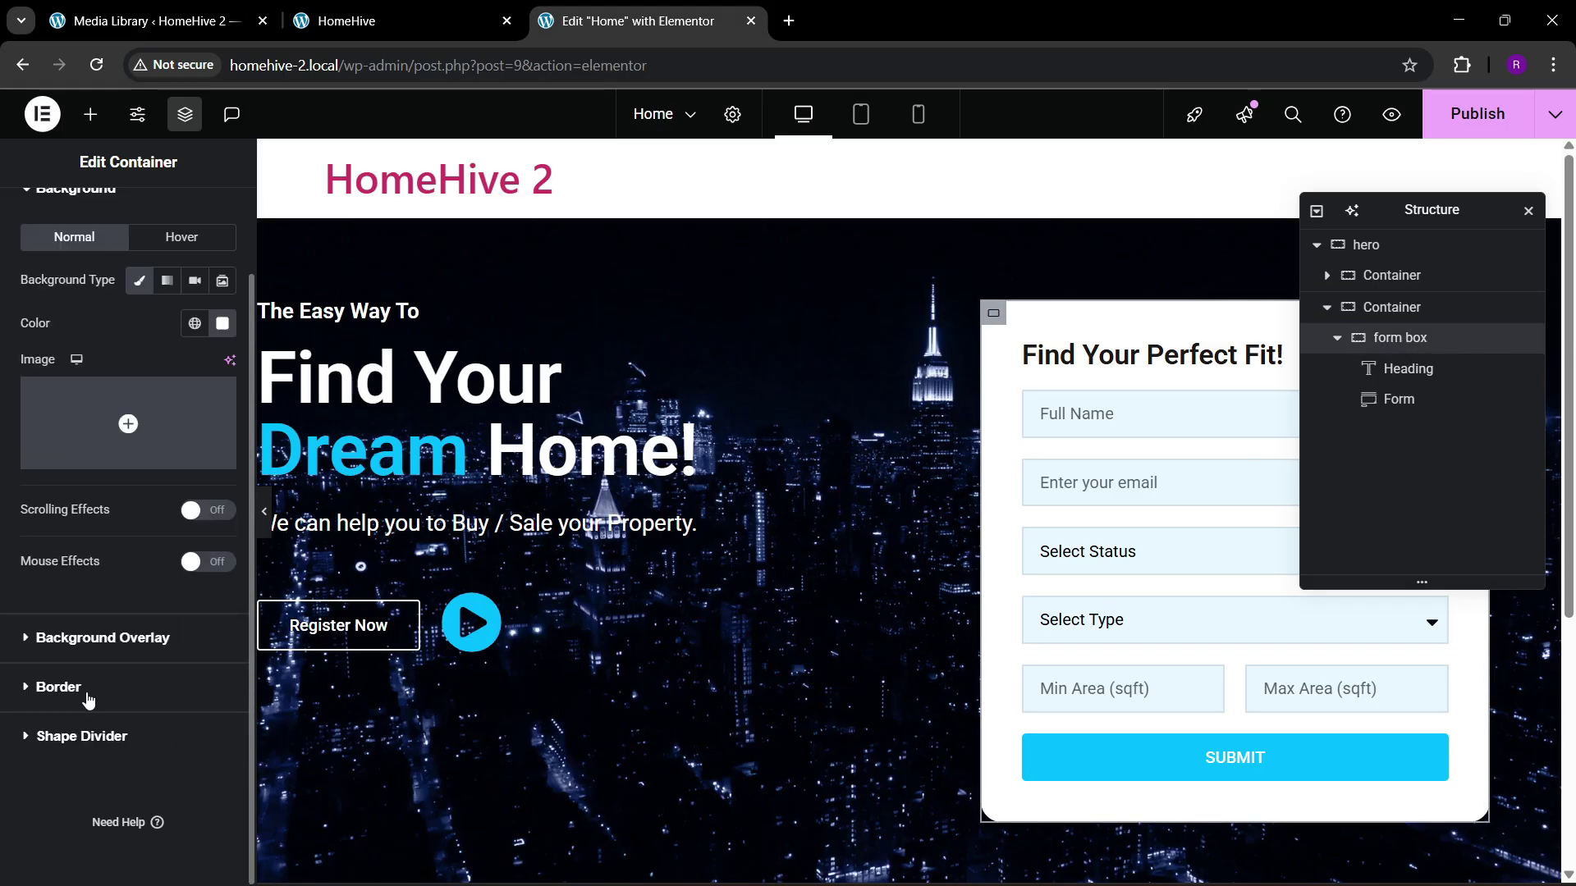
click(58, 688)
click(159, 492)
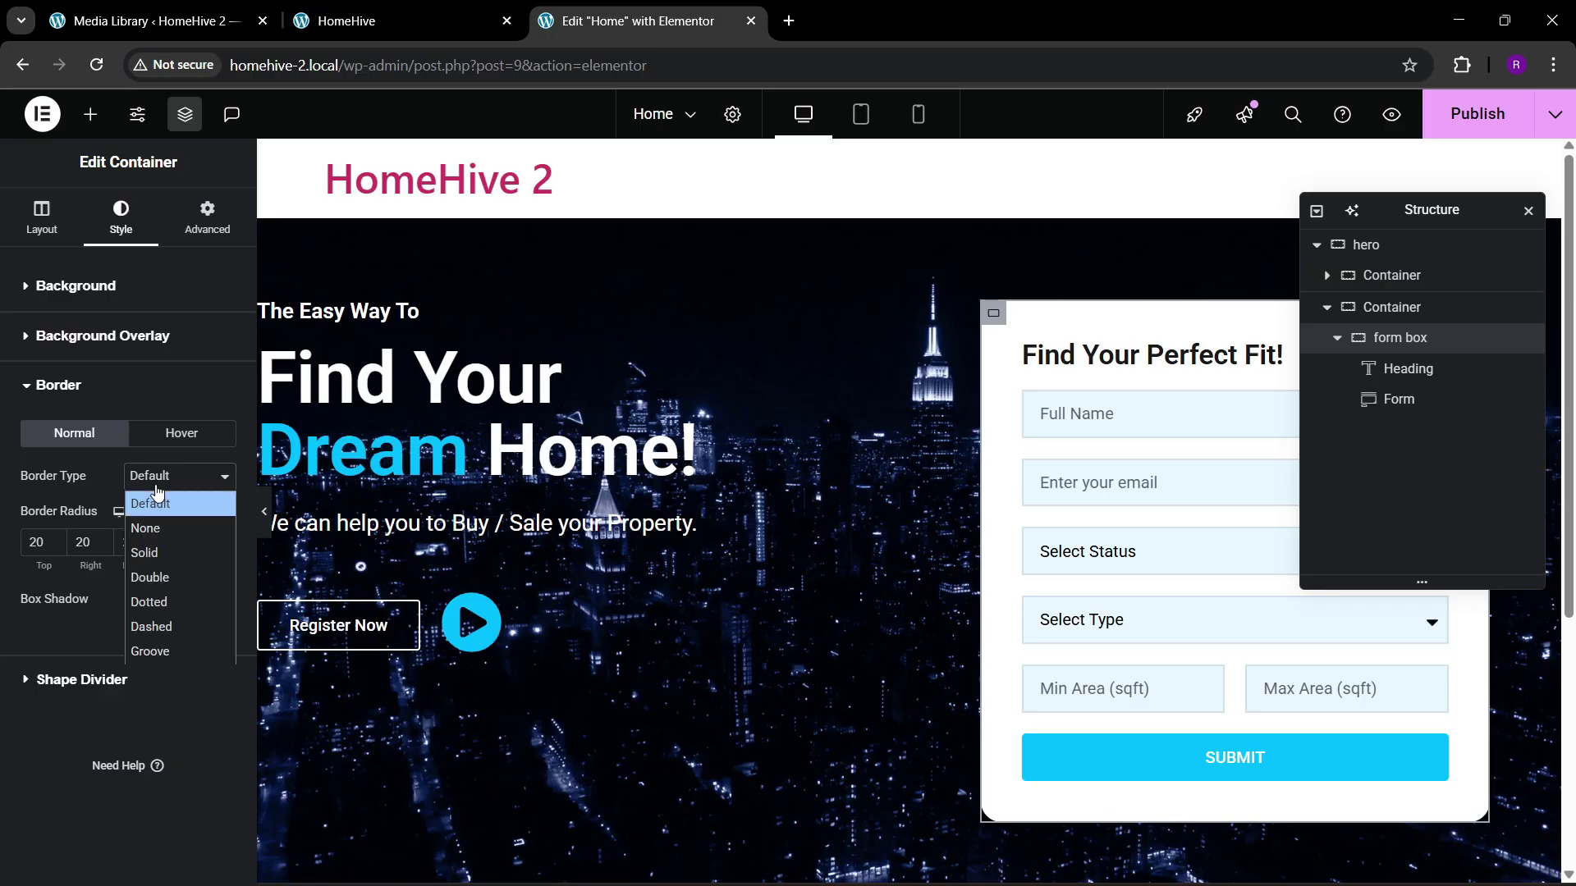
click(162, 558)
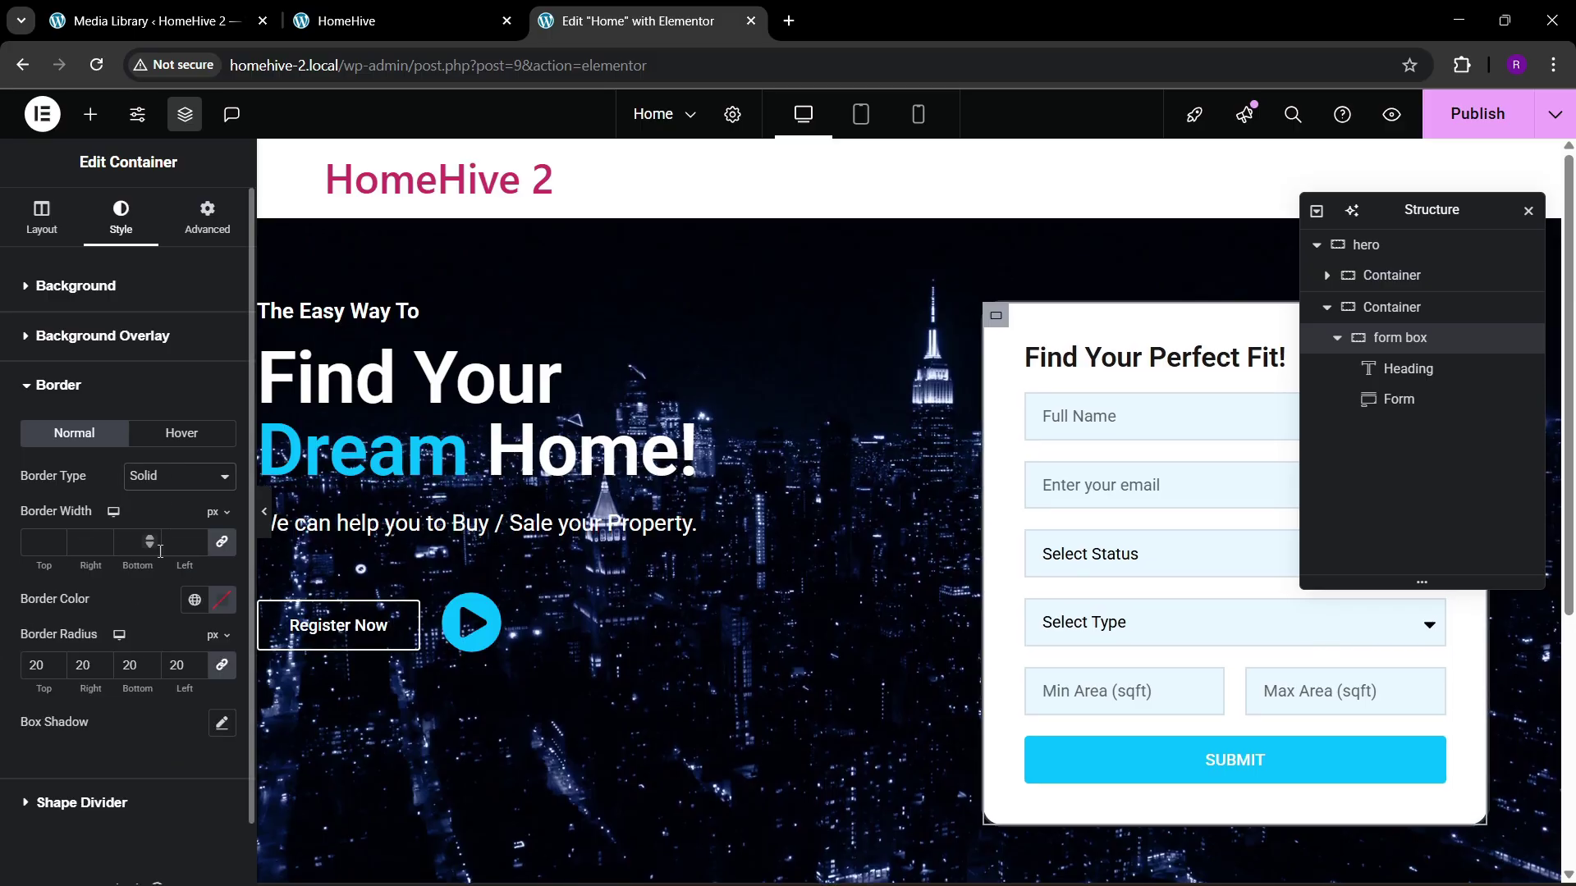
Step: Set the form box's border width to 6 px on all sides and its border color to the gray #847777
click(58, 535)
click(58, 534)
click(58, 534)
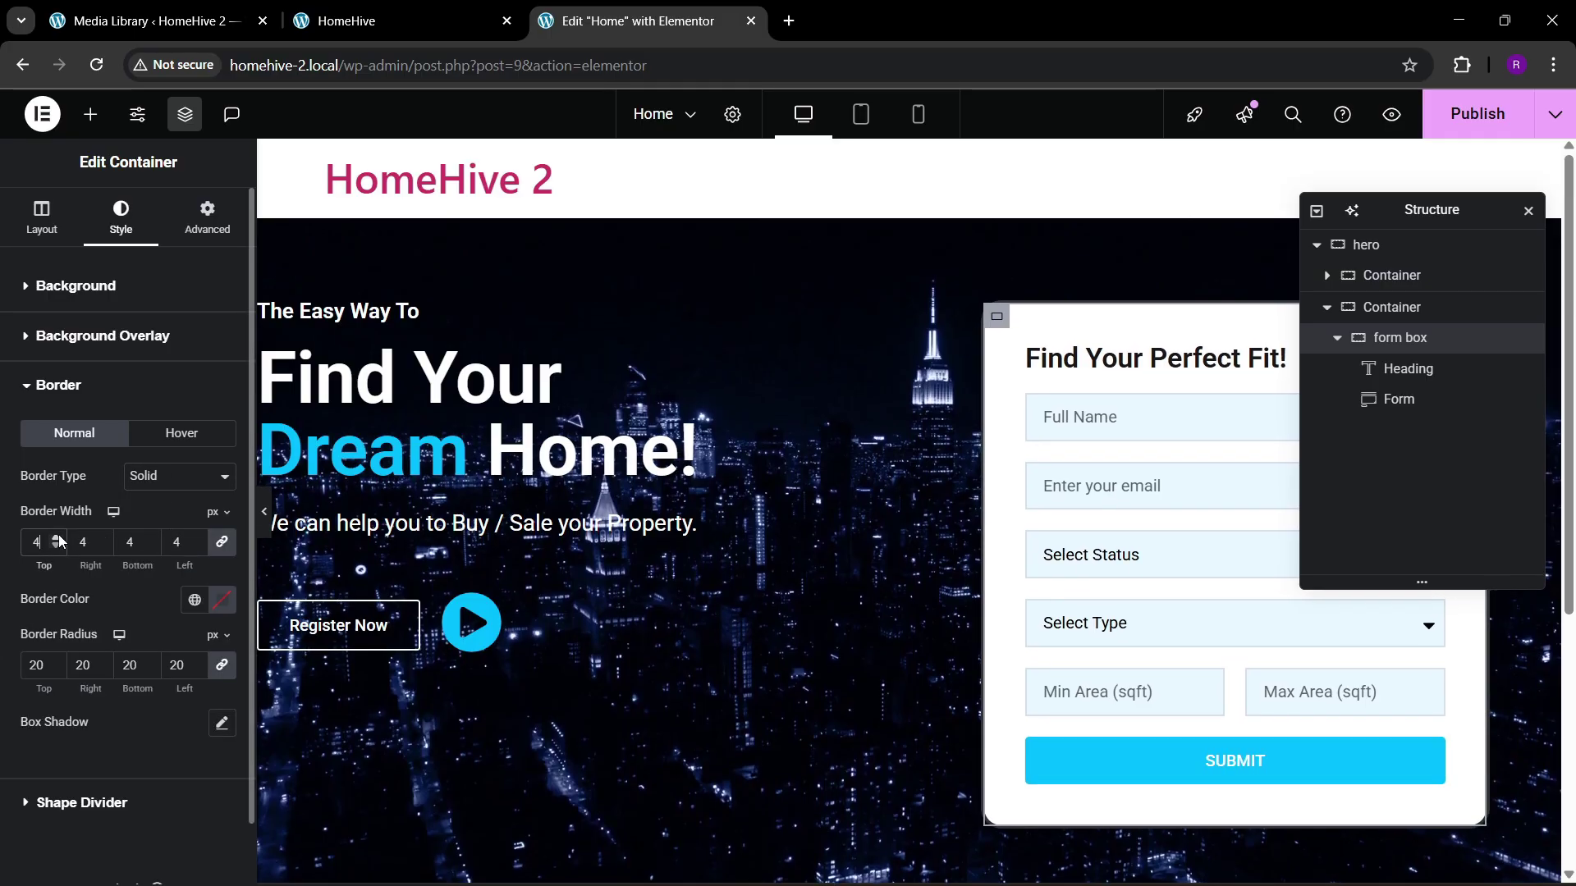
click(57, 534)
click(57, 535)
click(57, 534)
click(222, 600)
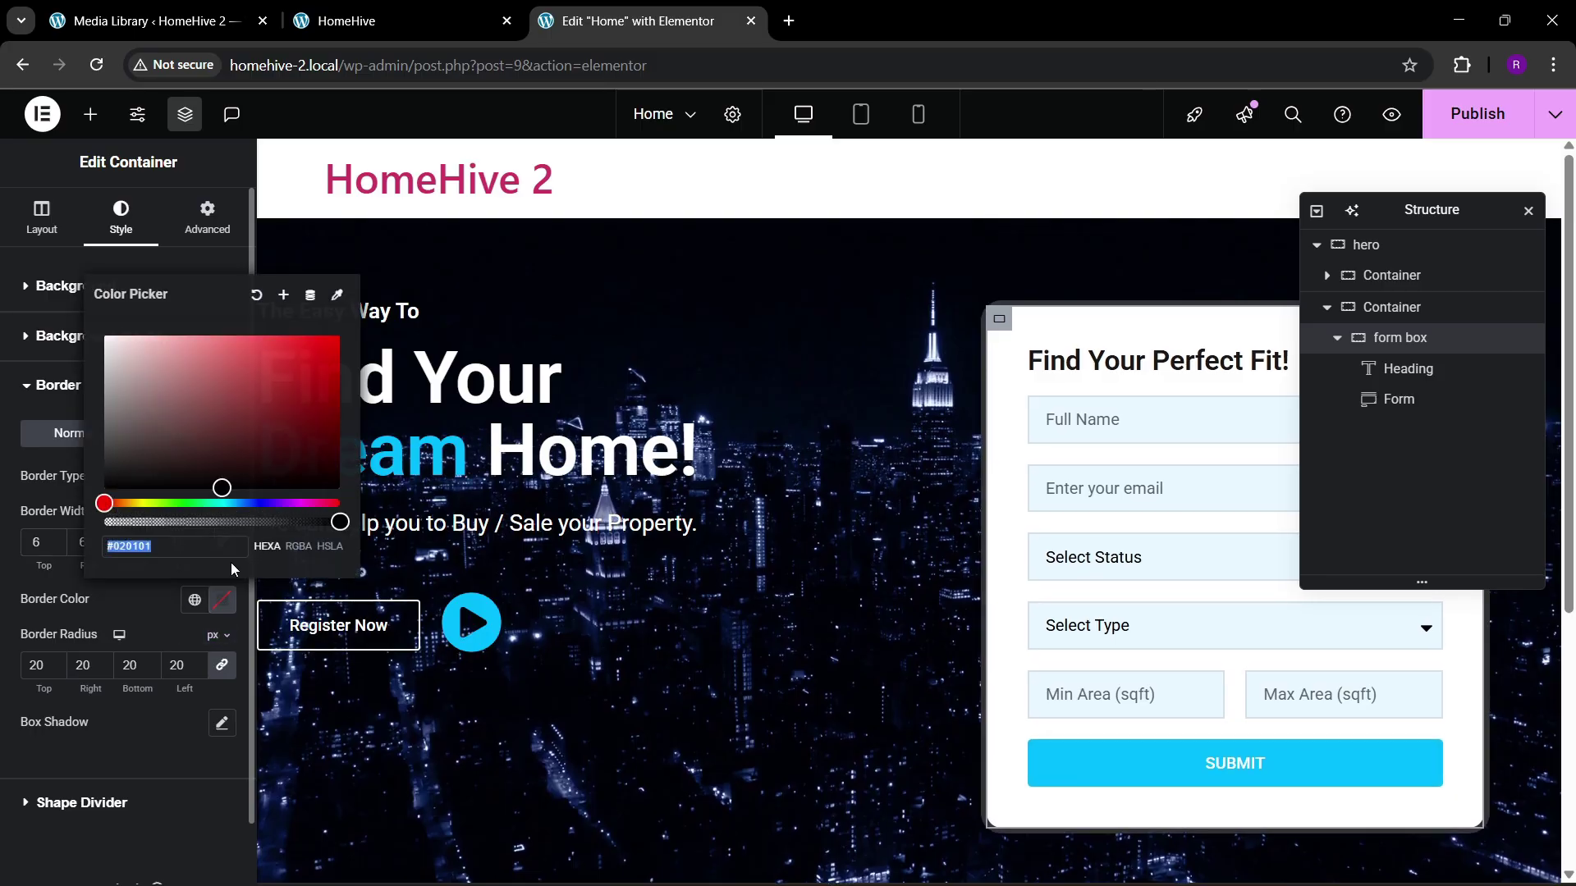
drag(221, 485, 128, 408)
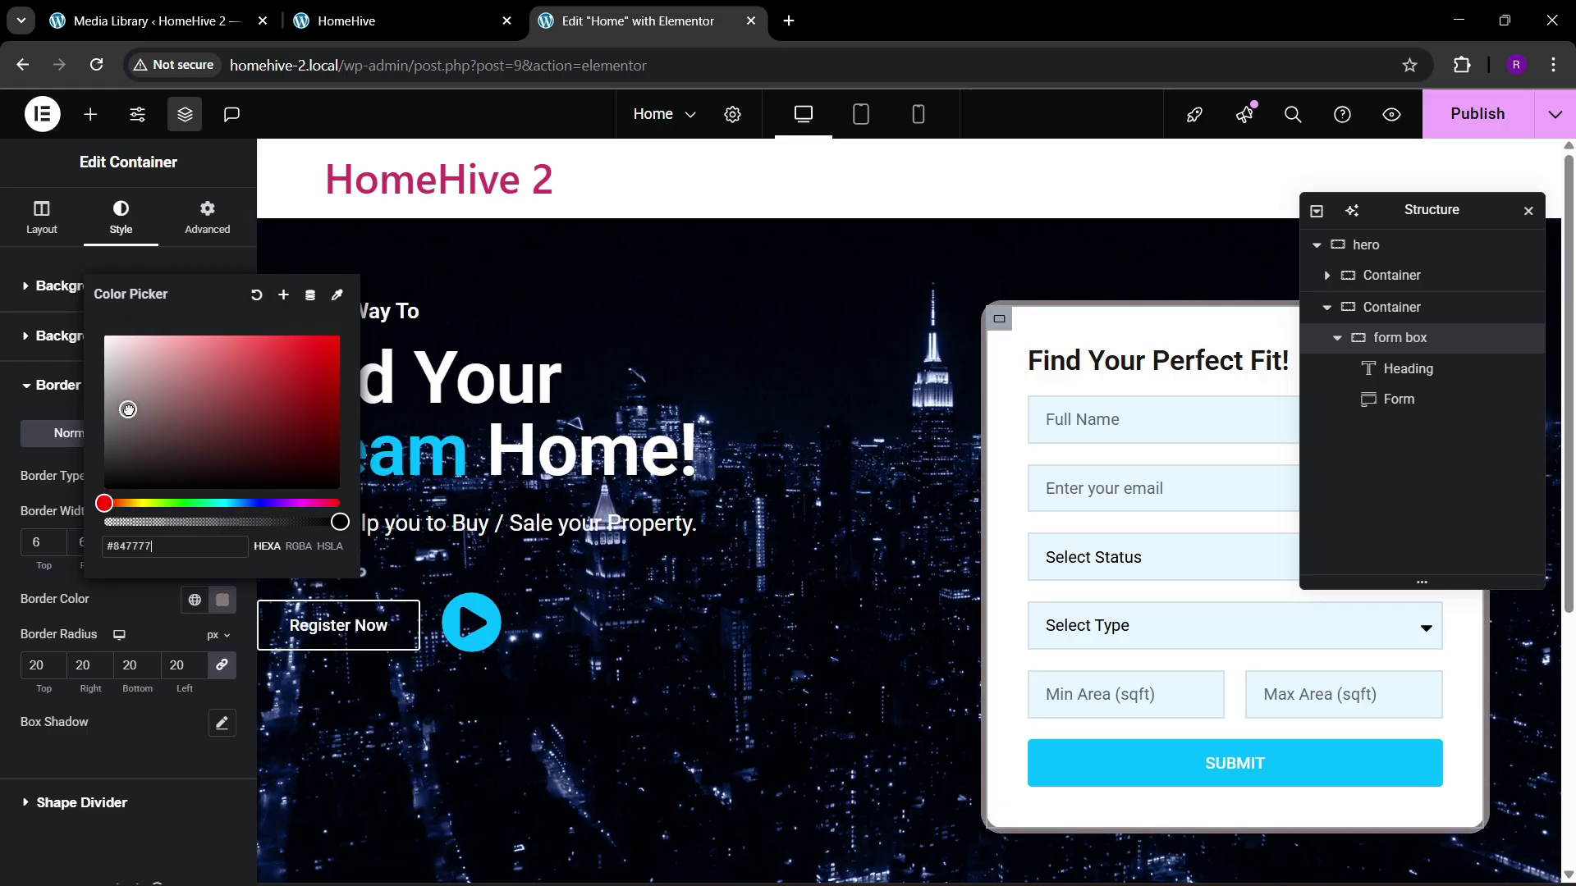
Step: Increase the form box's border width to 8 px on all sides
click(135, 593)
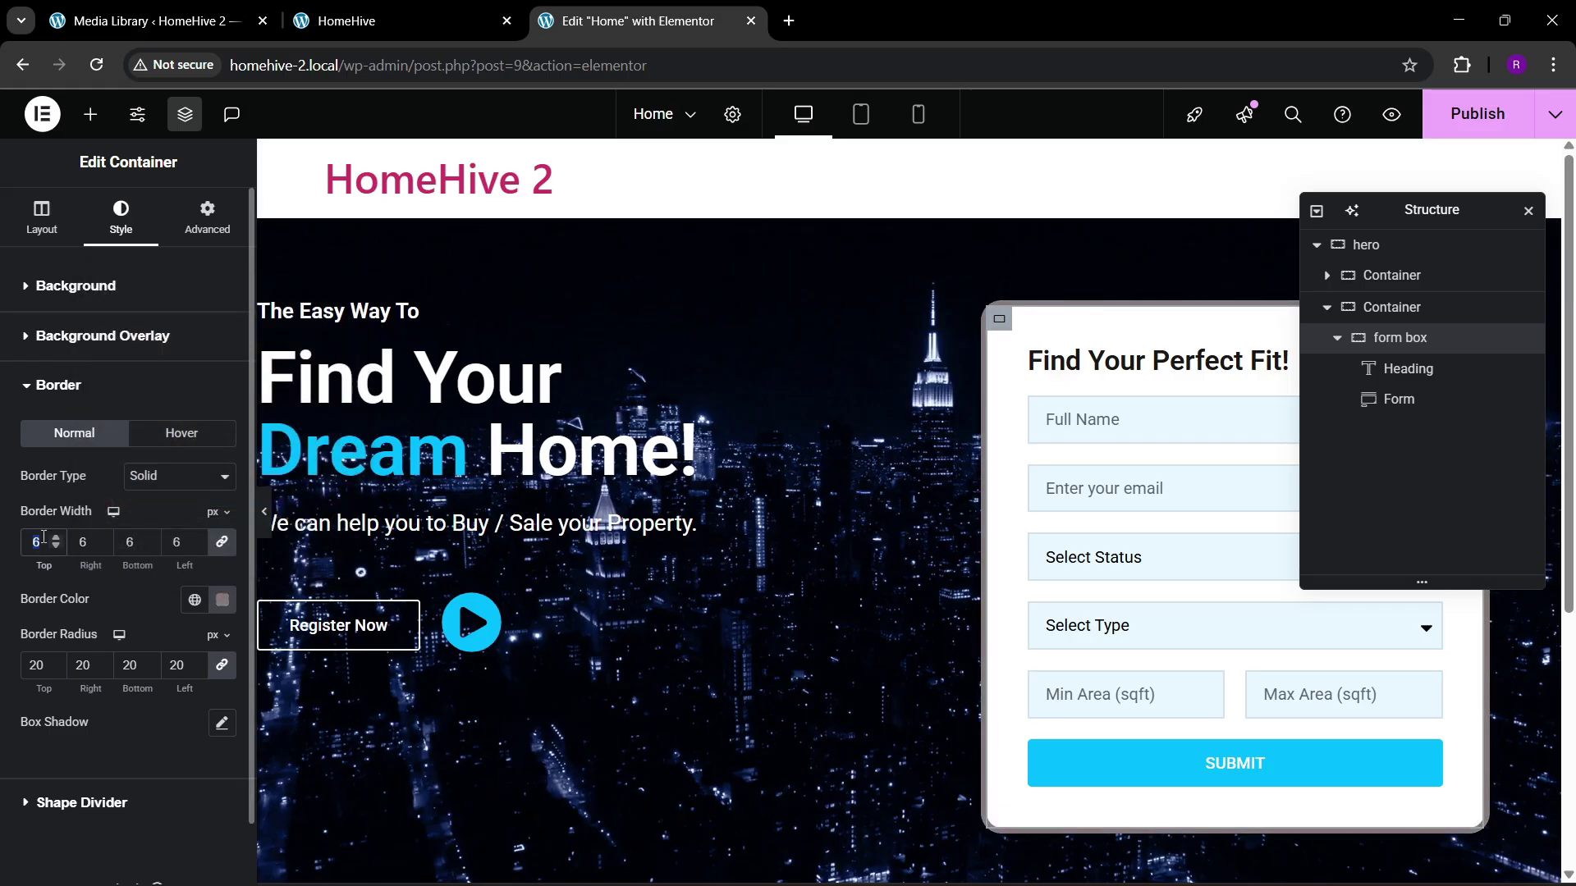
text(10)
key(BackSpace)
key(BackSpace)
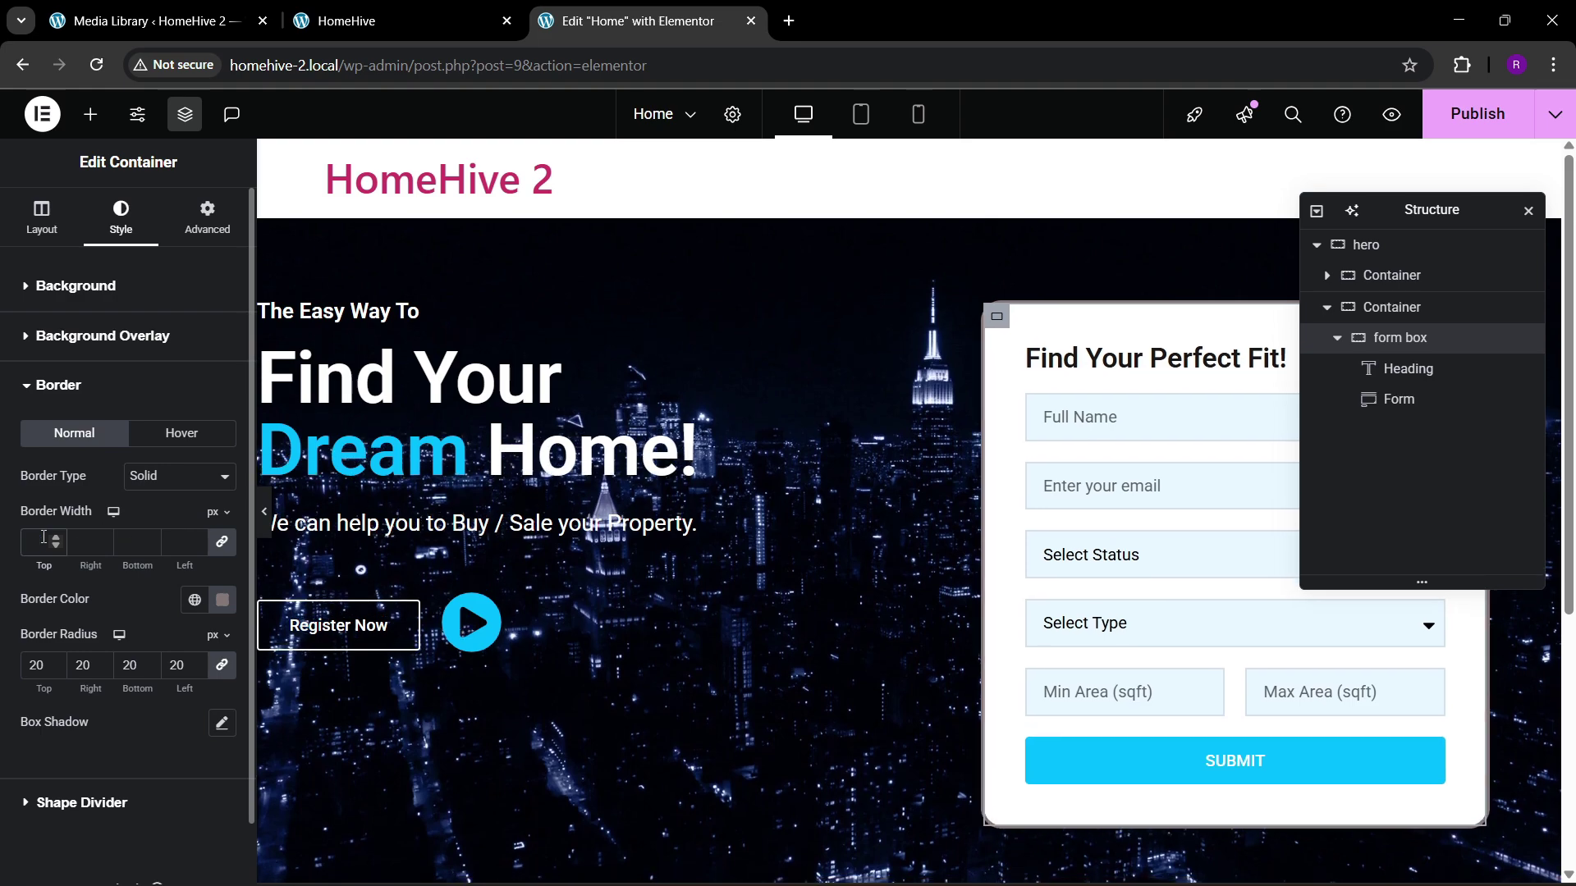
text(8)
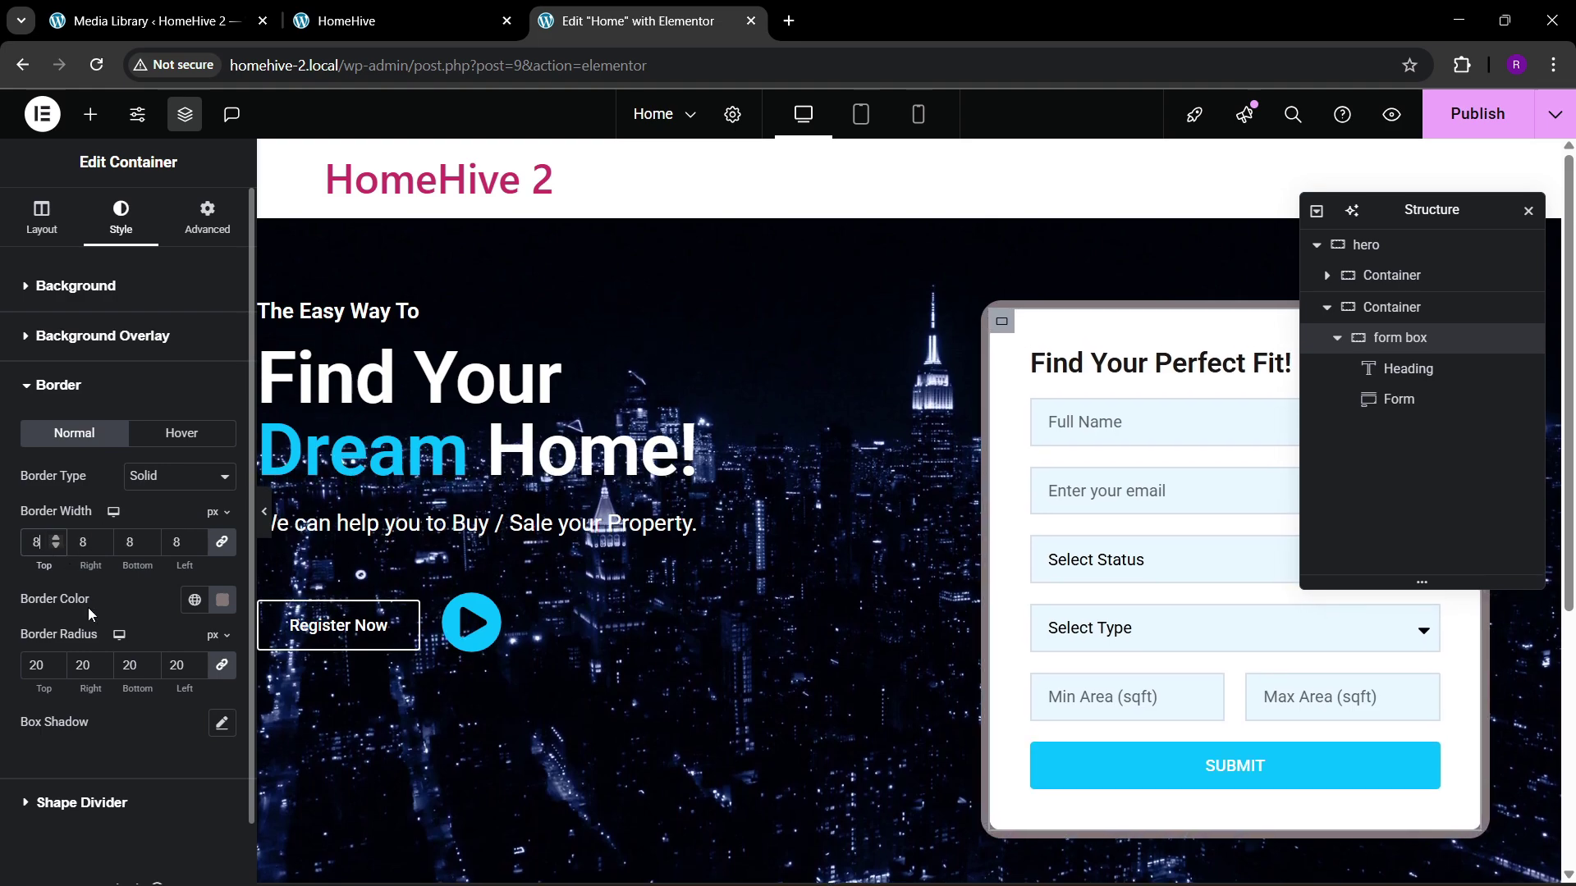
Step: Make the form box's border color semi-transparent with #847777C9 and preview the hero section without the editing panels
click(221, 600)
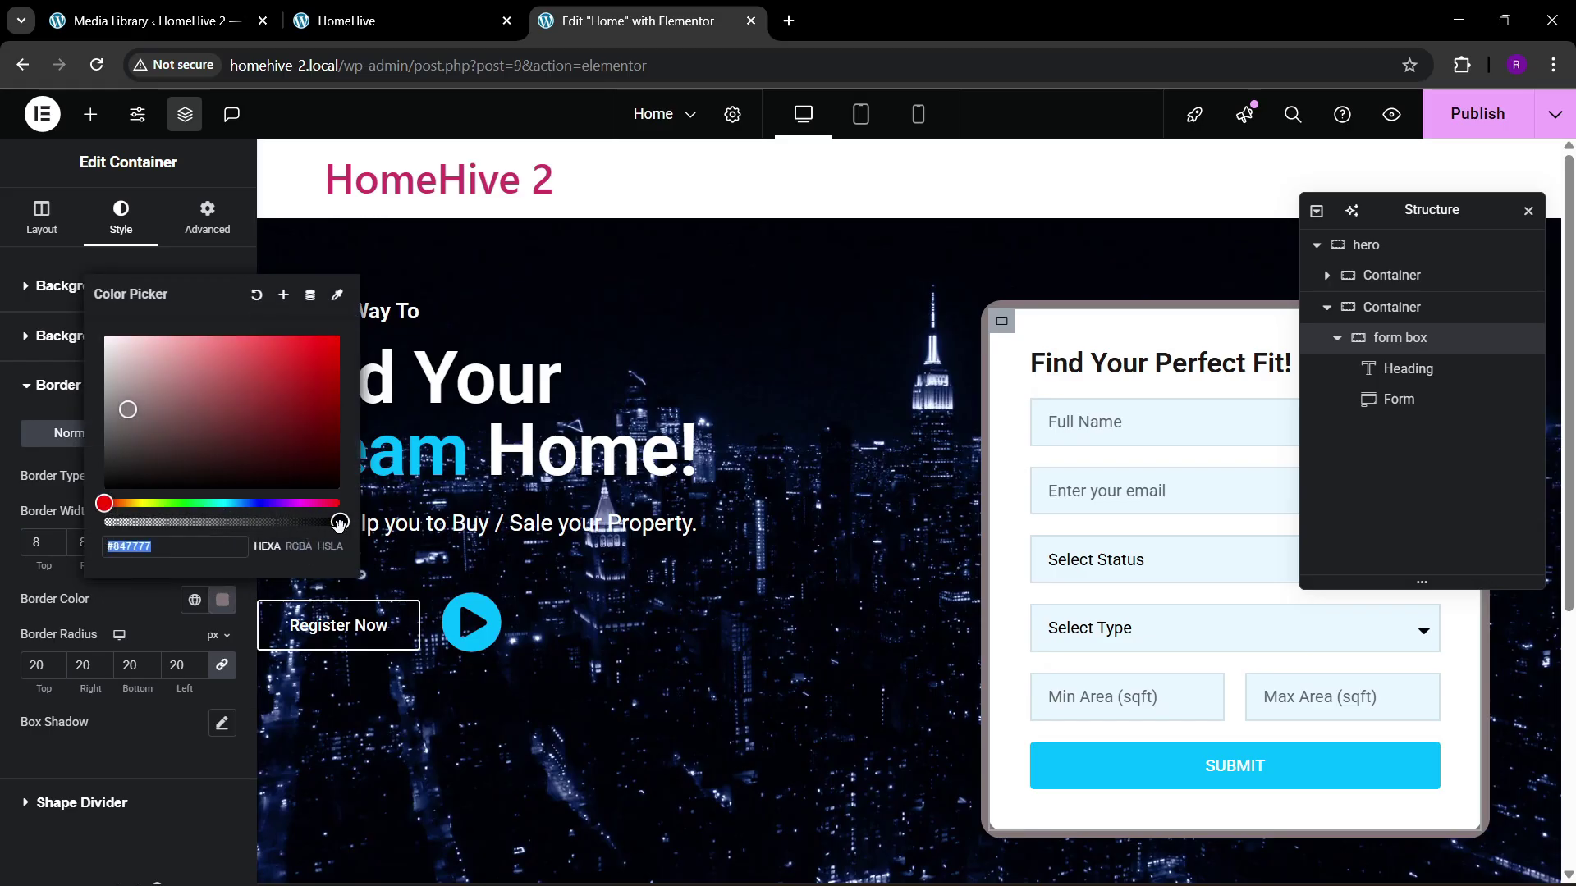
click(147, 547)
text(5C)
key(BackSpace)
key(BackSpace)
text(BD)
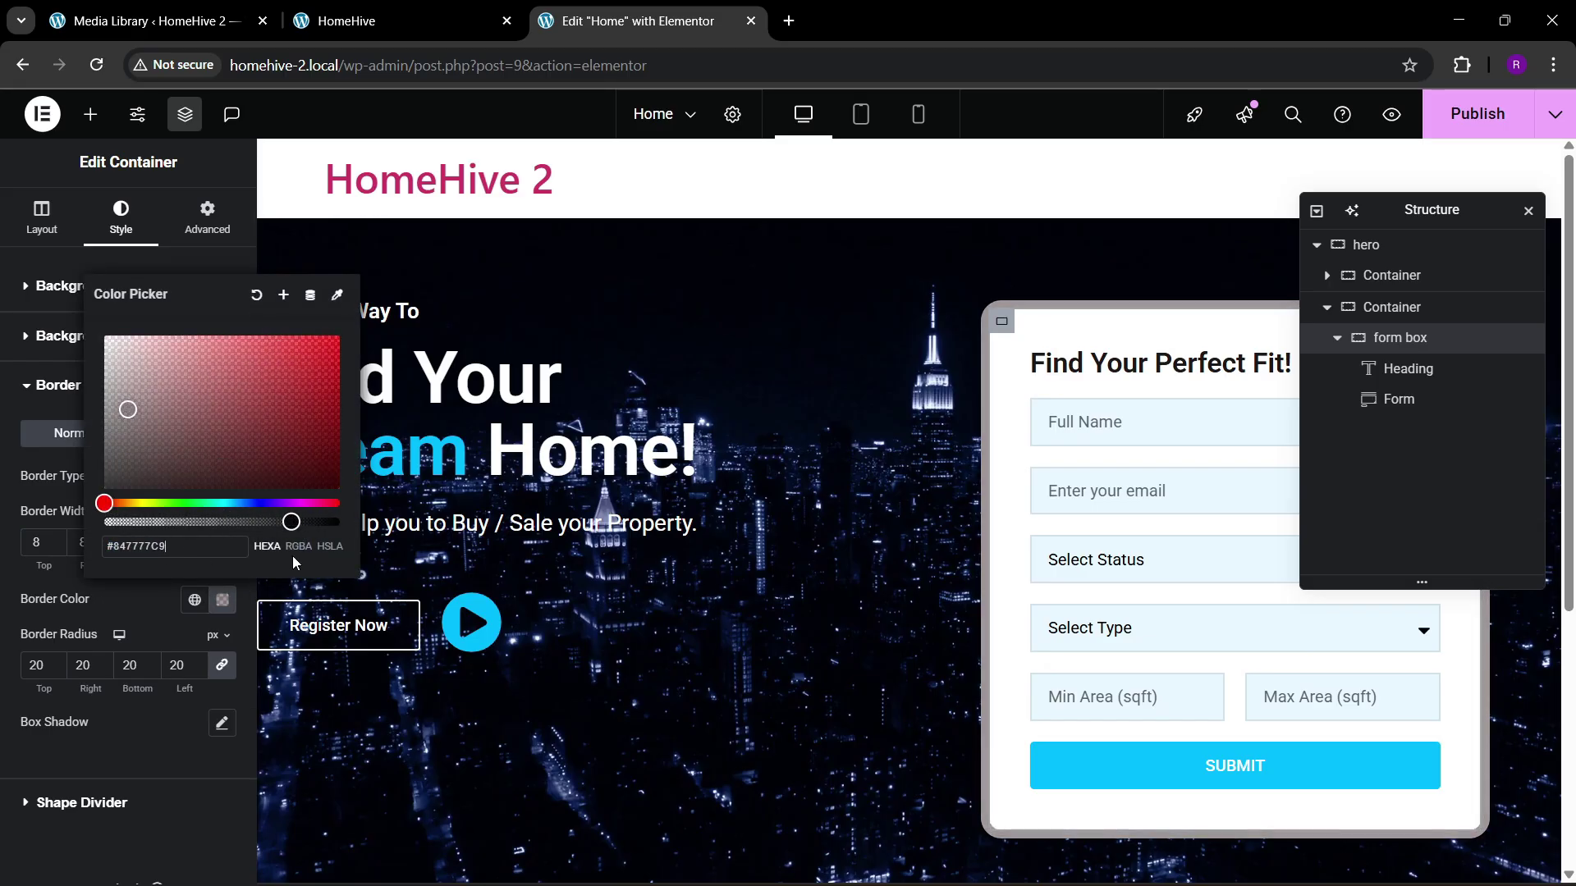
click(120, 604)
key(ctrl+shift+p)
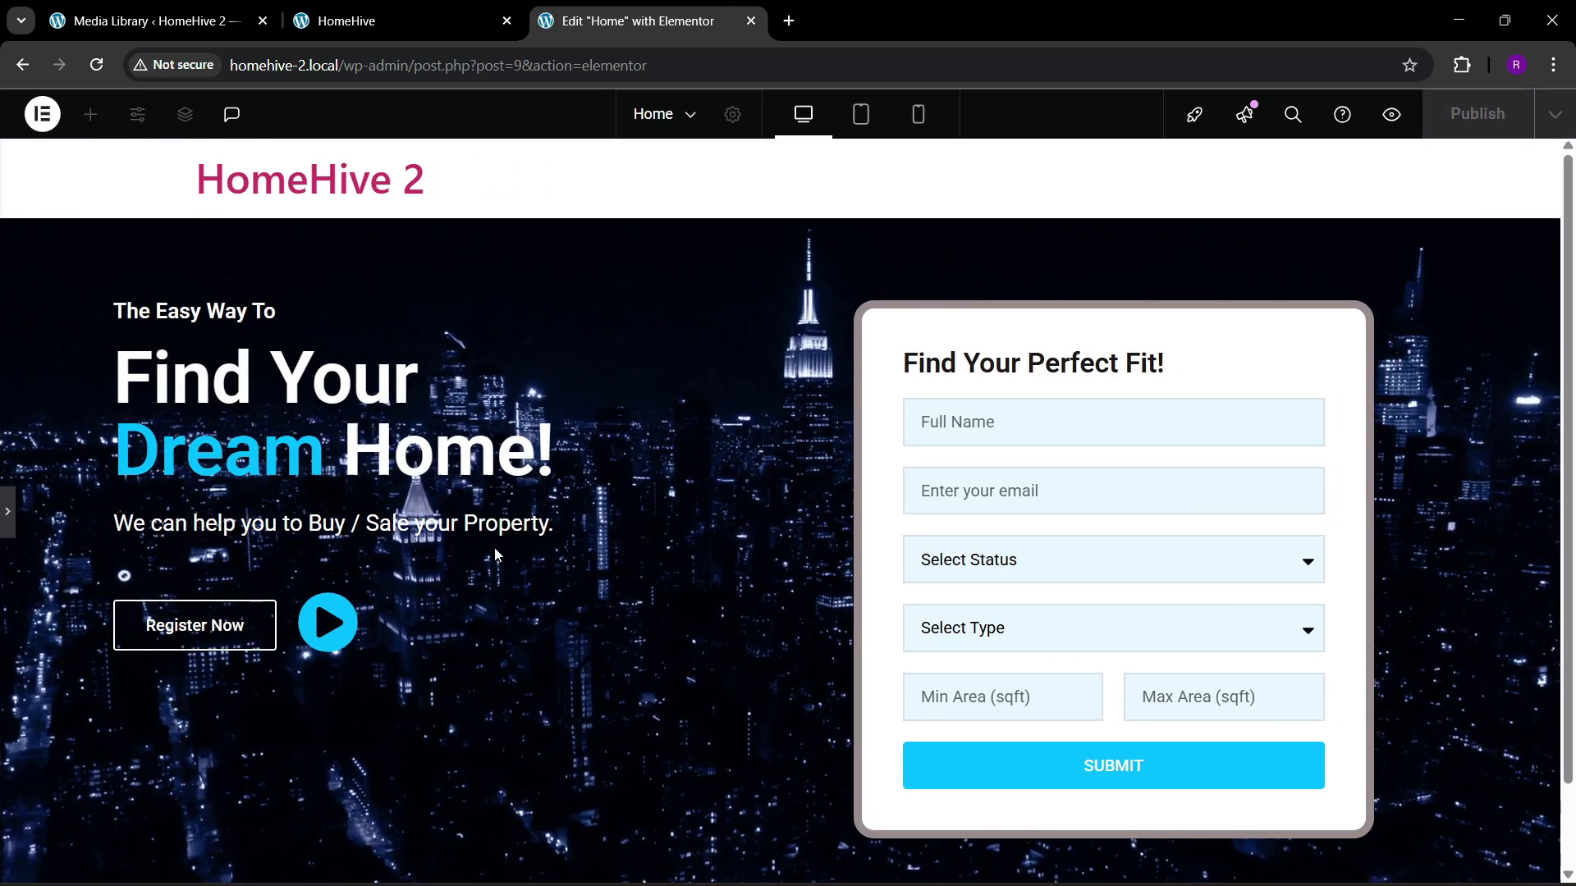
click(10, 516)
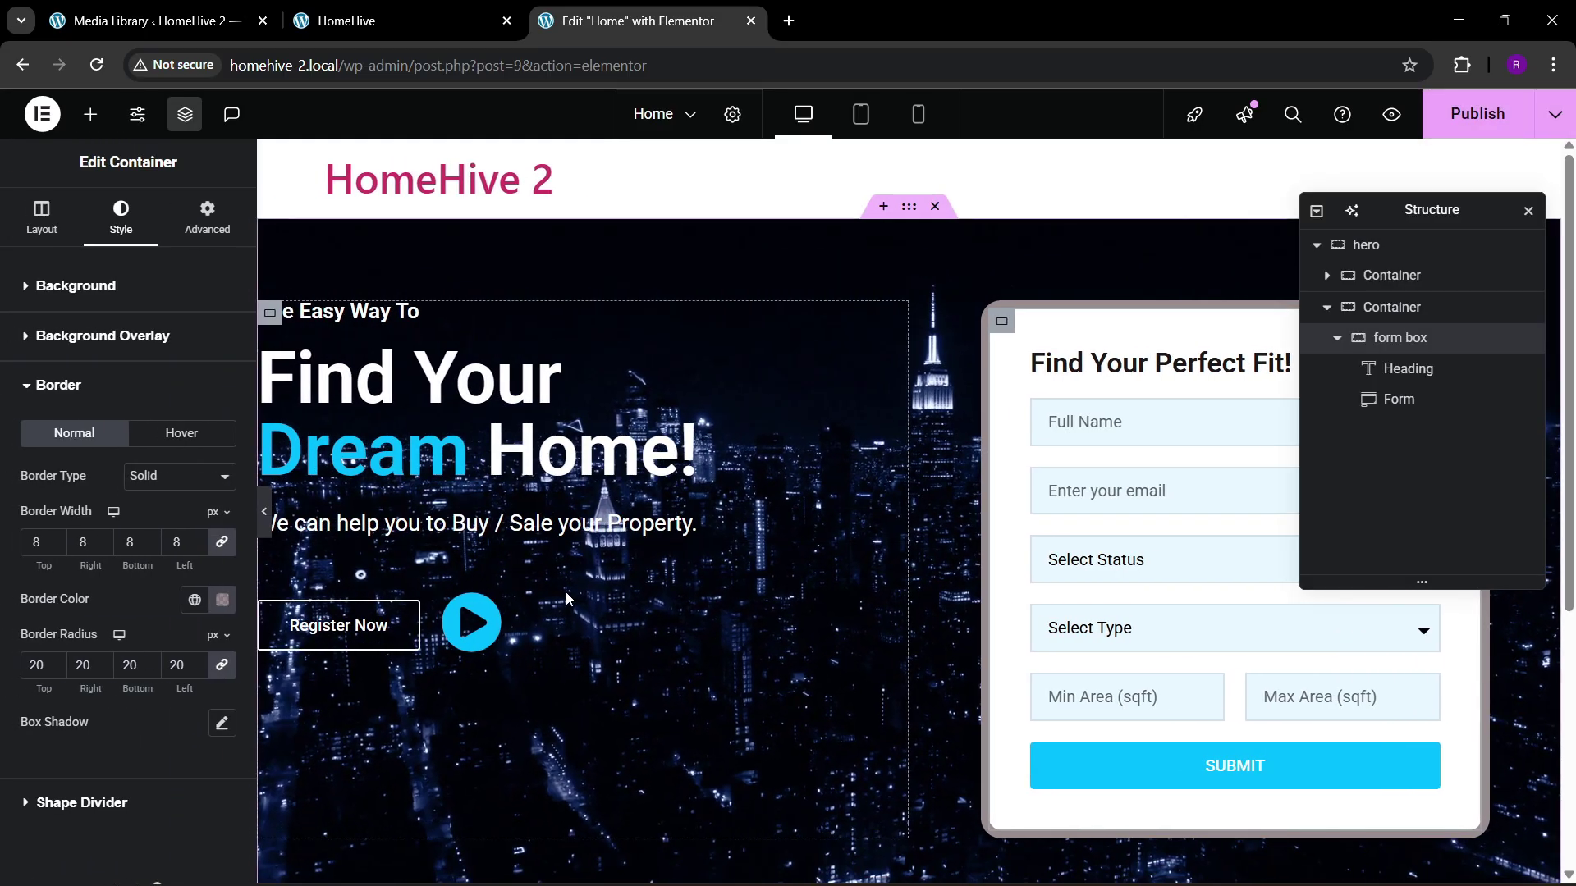
Step: Center the hero text container's items vertically, keep them aligned to the start, and set its column and row gaps to 40 px
click(1385, 279)
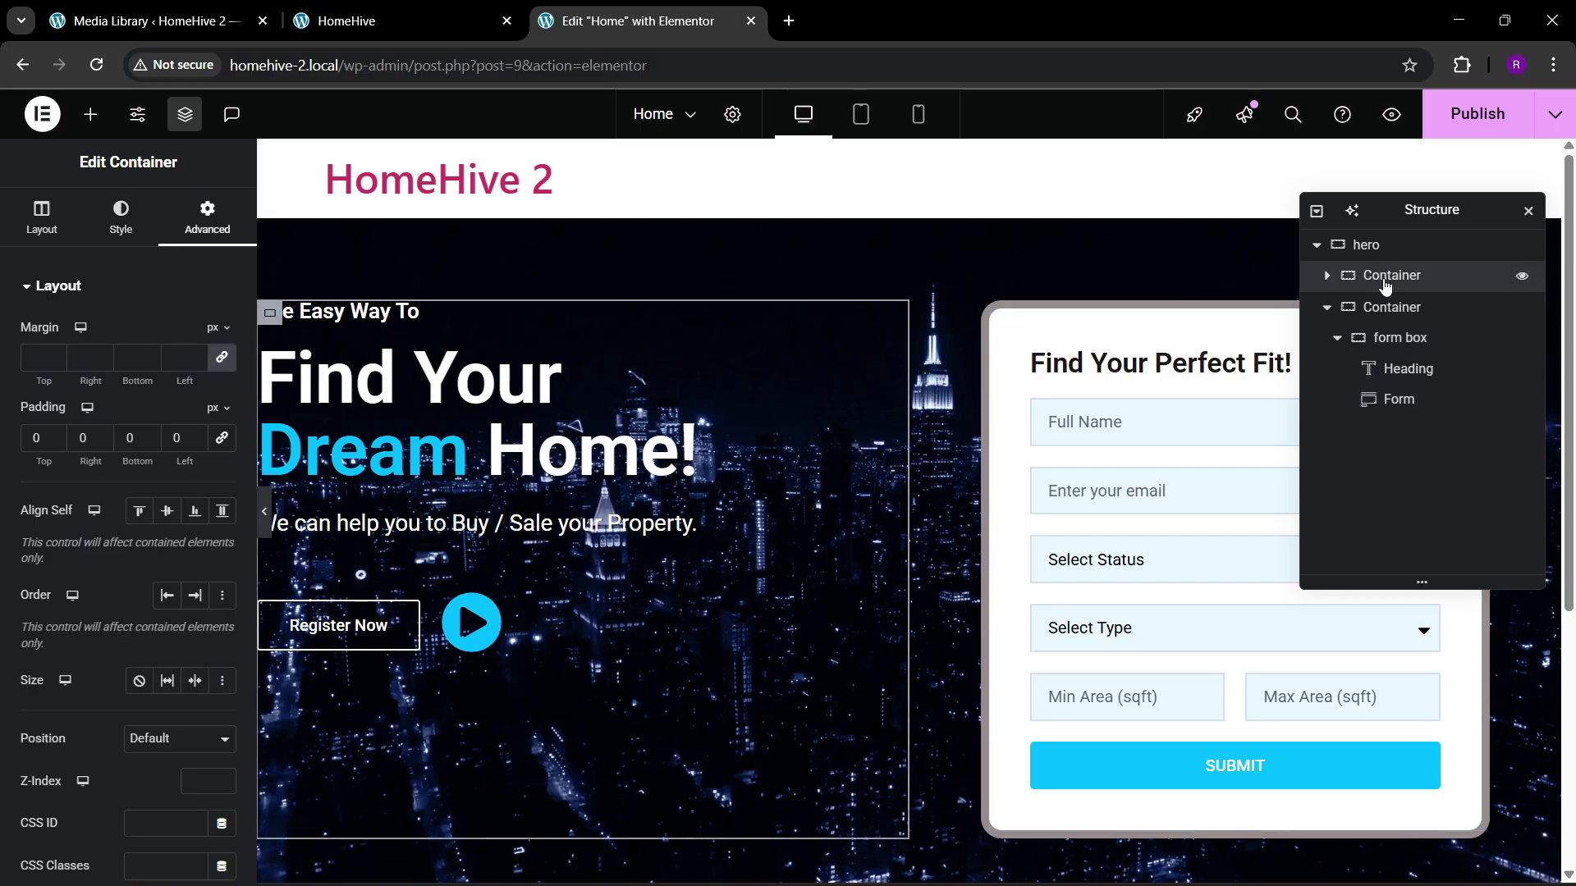
click(40, 220)
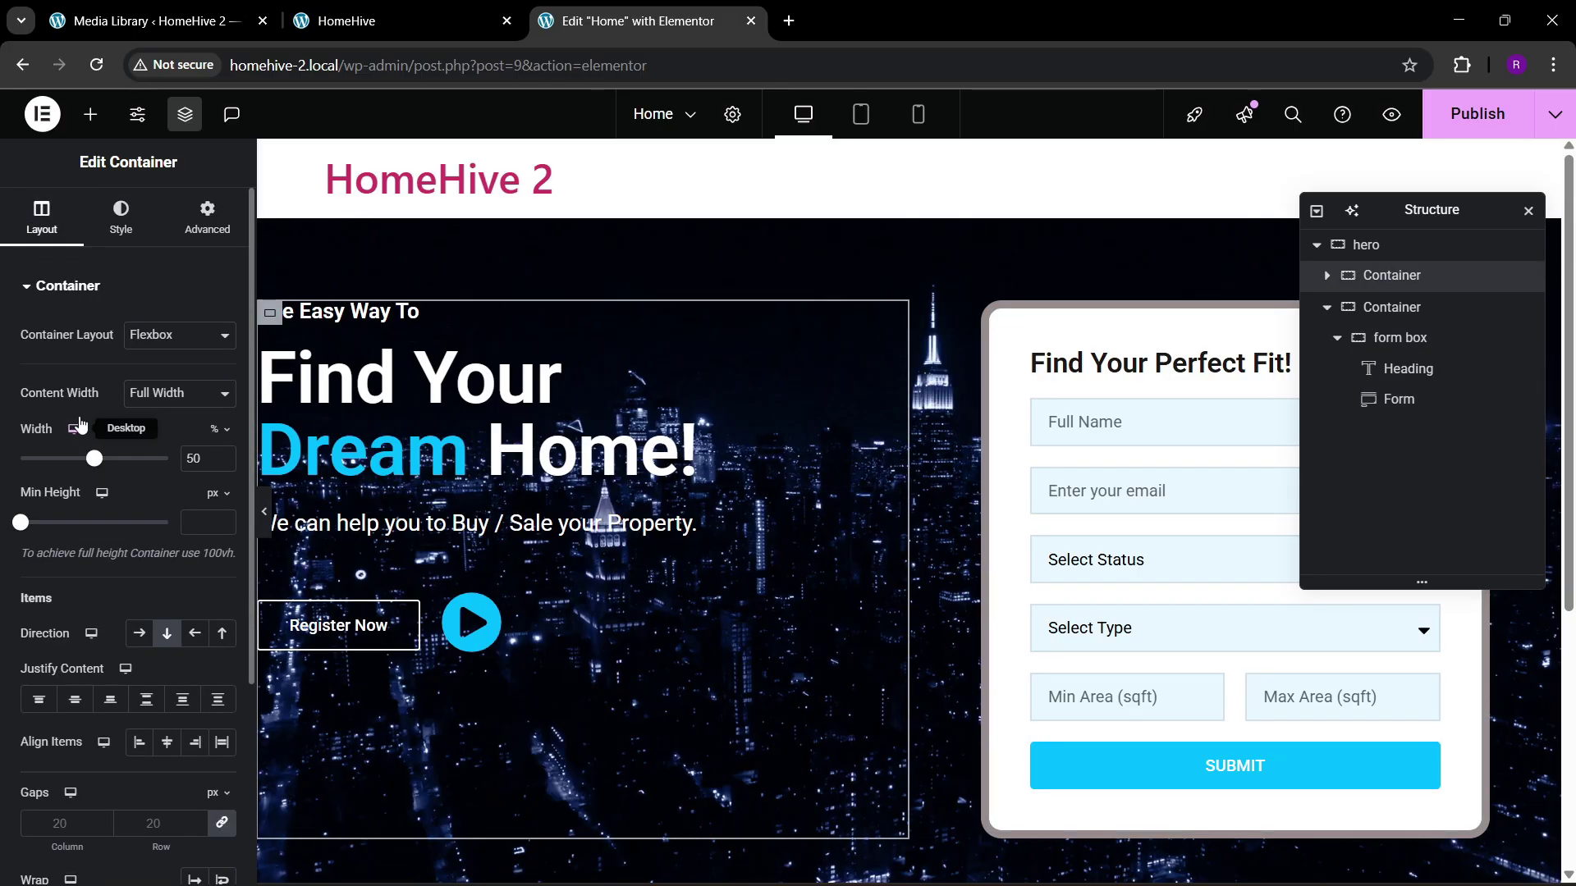
click(78, 705)
click(167, 743)
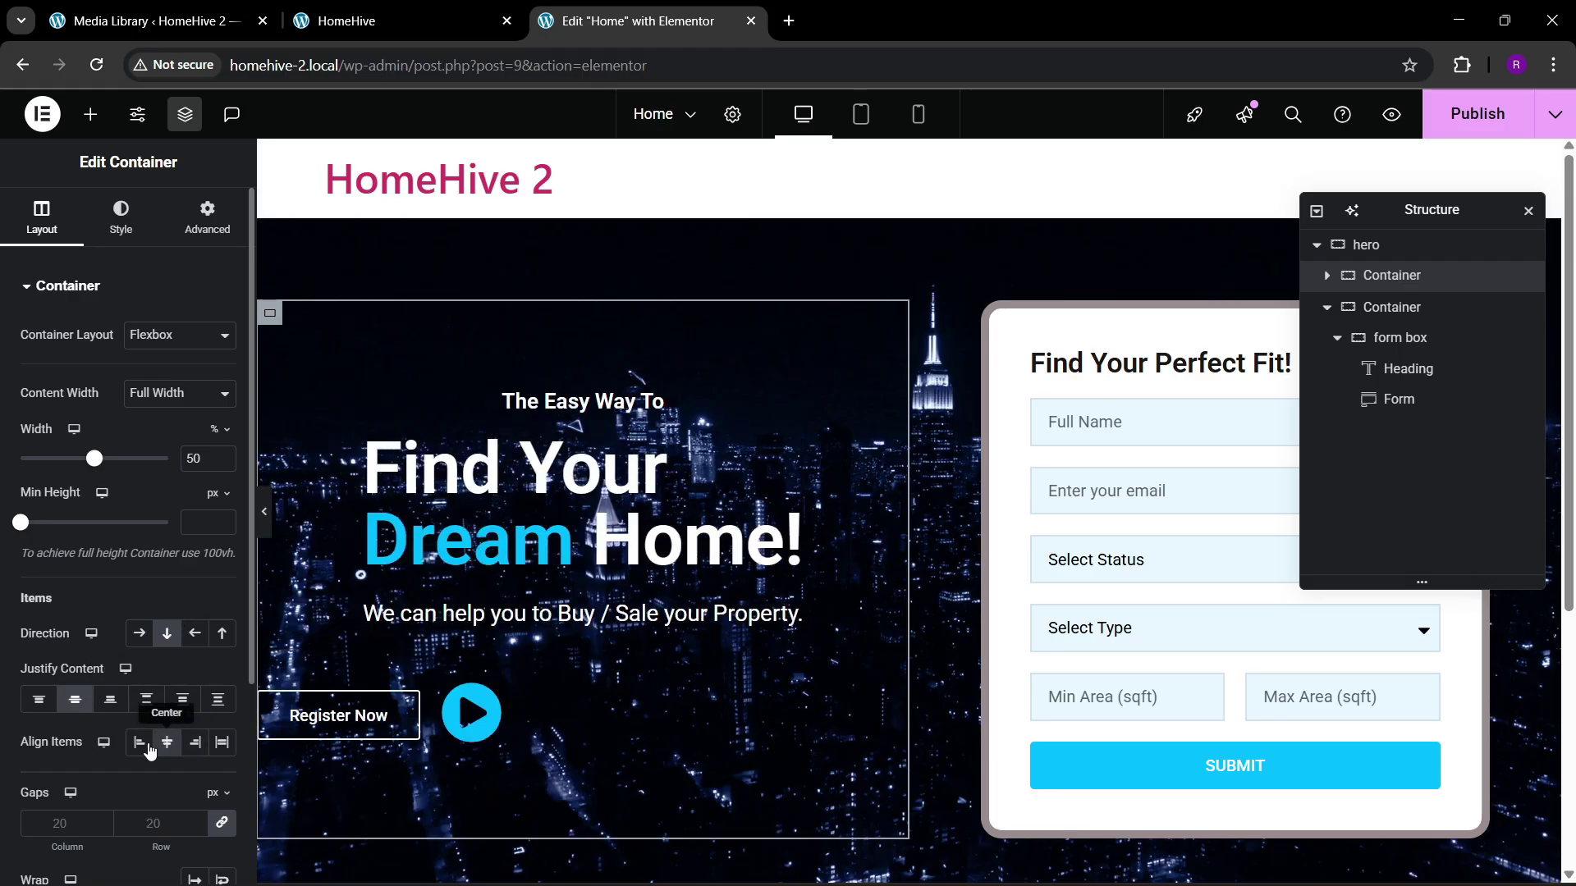
click(146, 749)
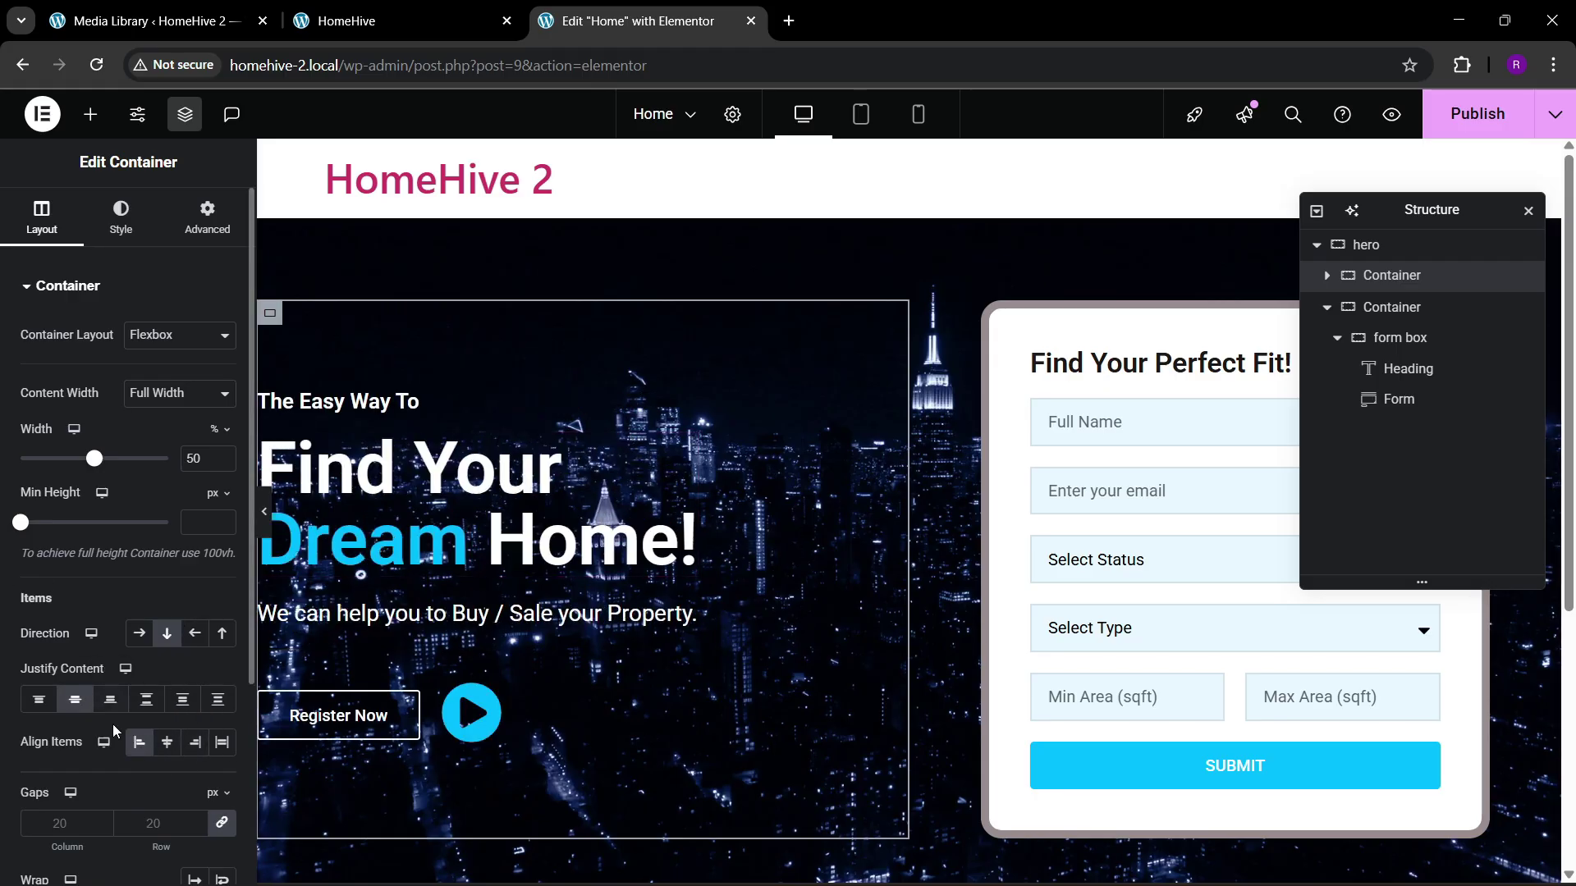
text(40)
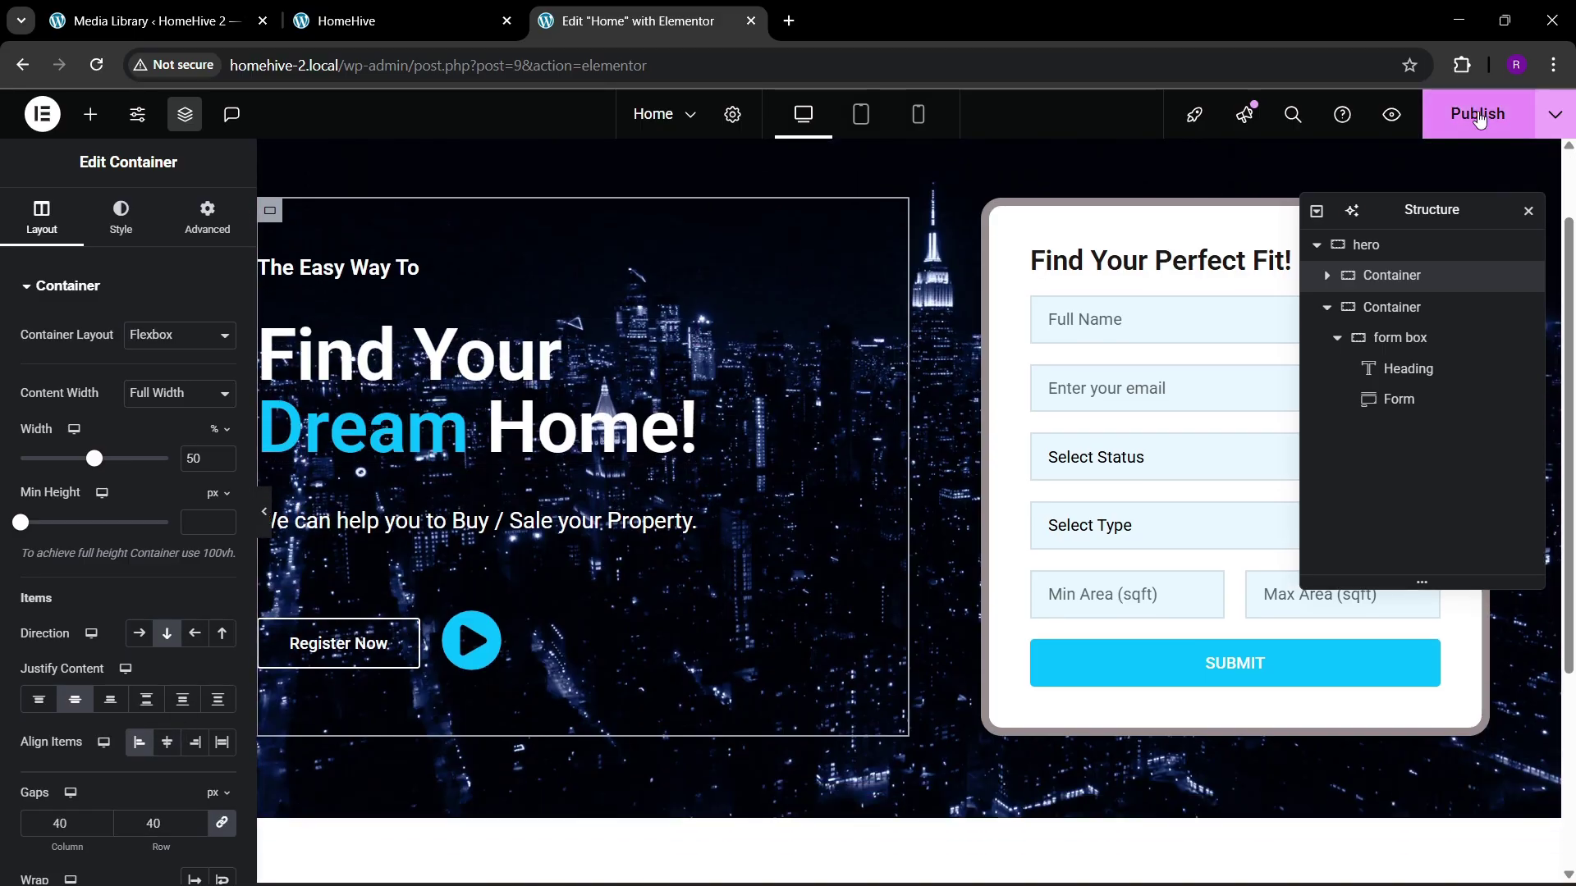
Step: Publish the page and open the live HomeHive 2 home page
key(ctrl+s)
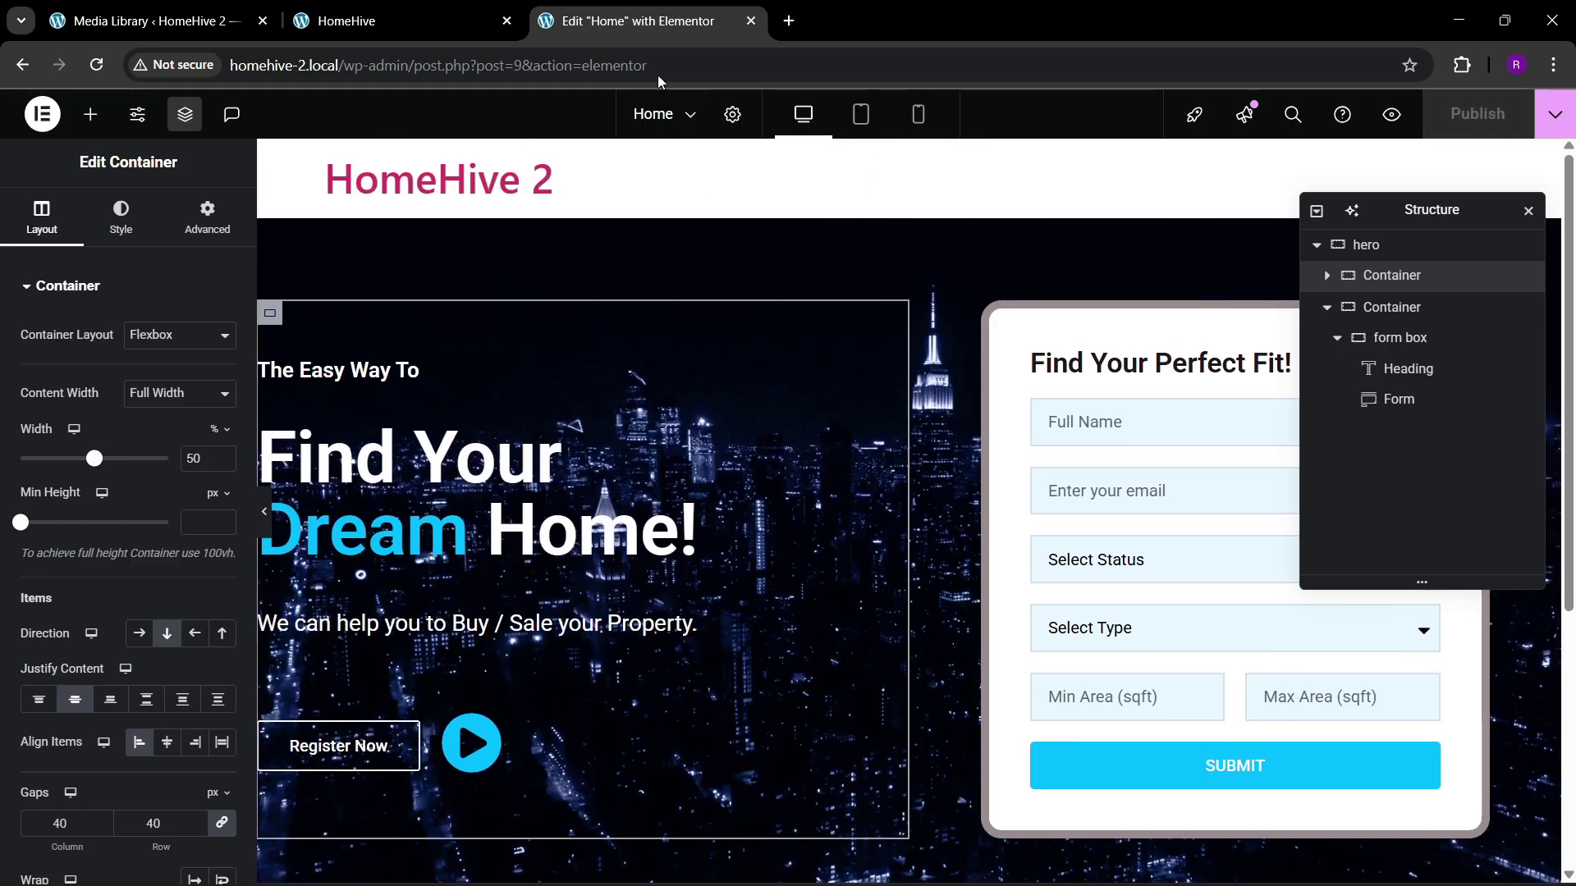
click(1555, 113)
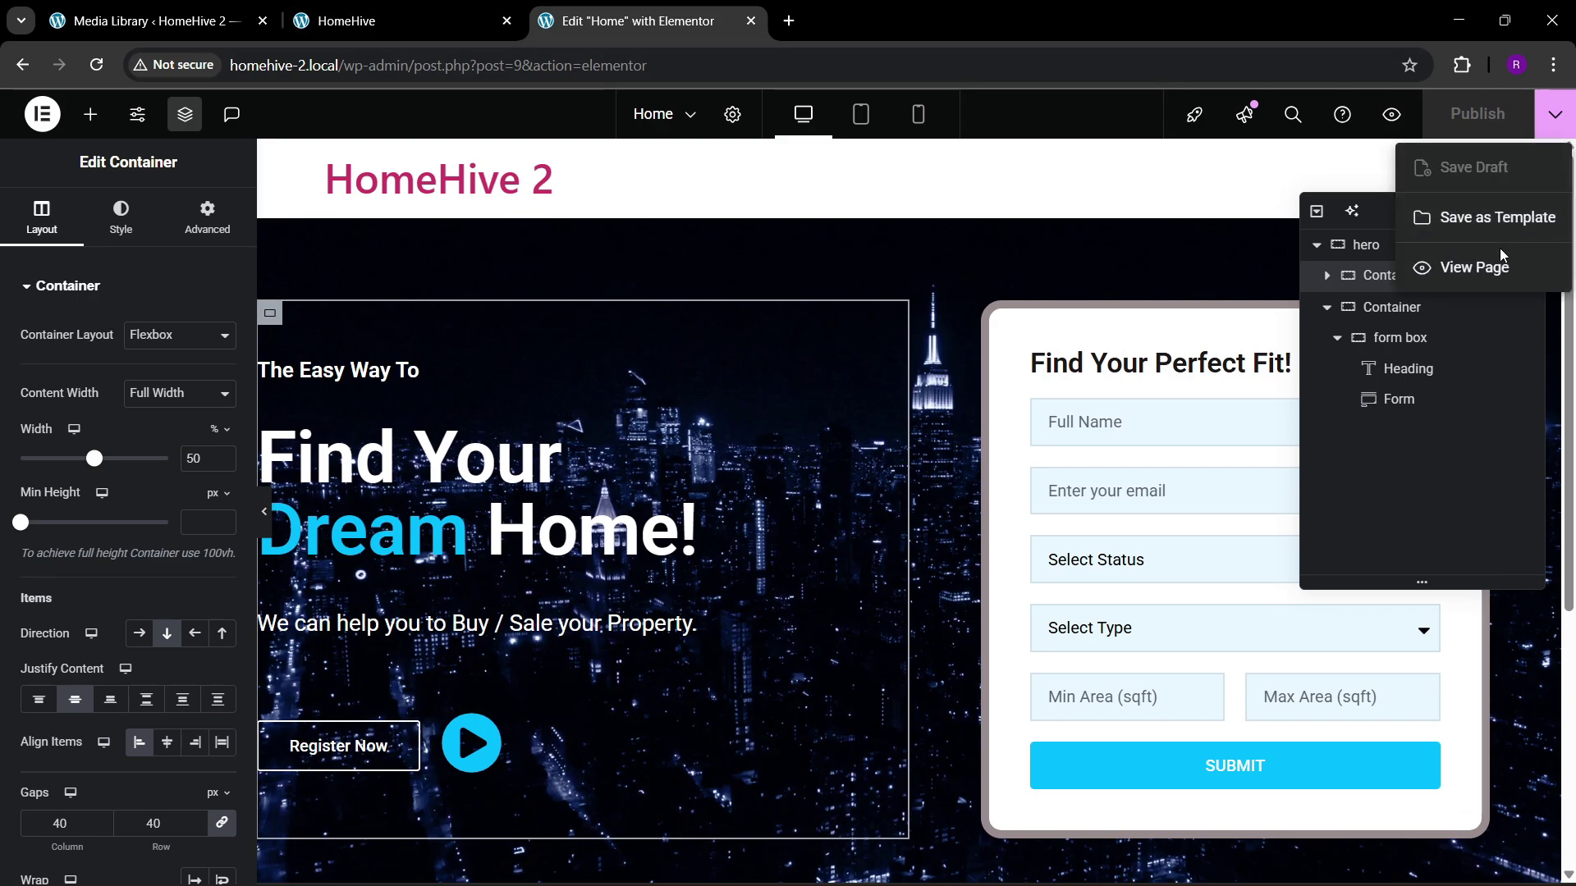
click(1502, 262)
click(681, 7)
click(837, 21)
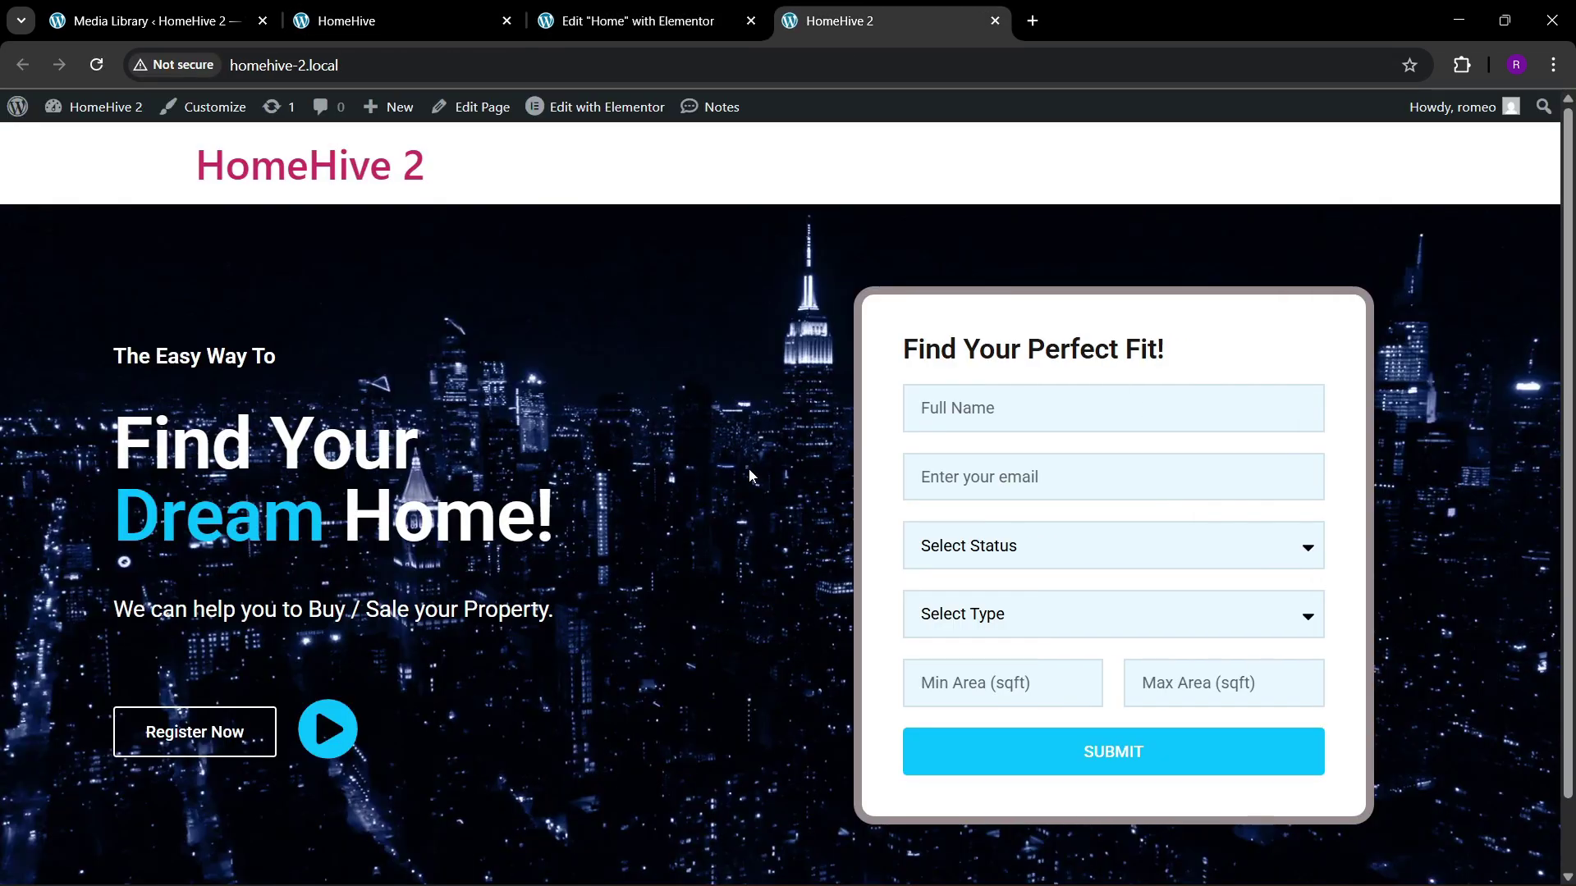
Step: Examine the live hero section and its form, and compare them with the reference HomeHive site
scroll(749, 468, down, 1)
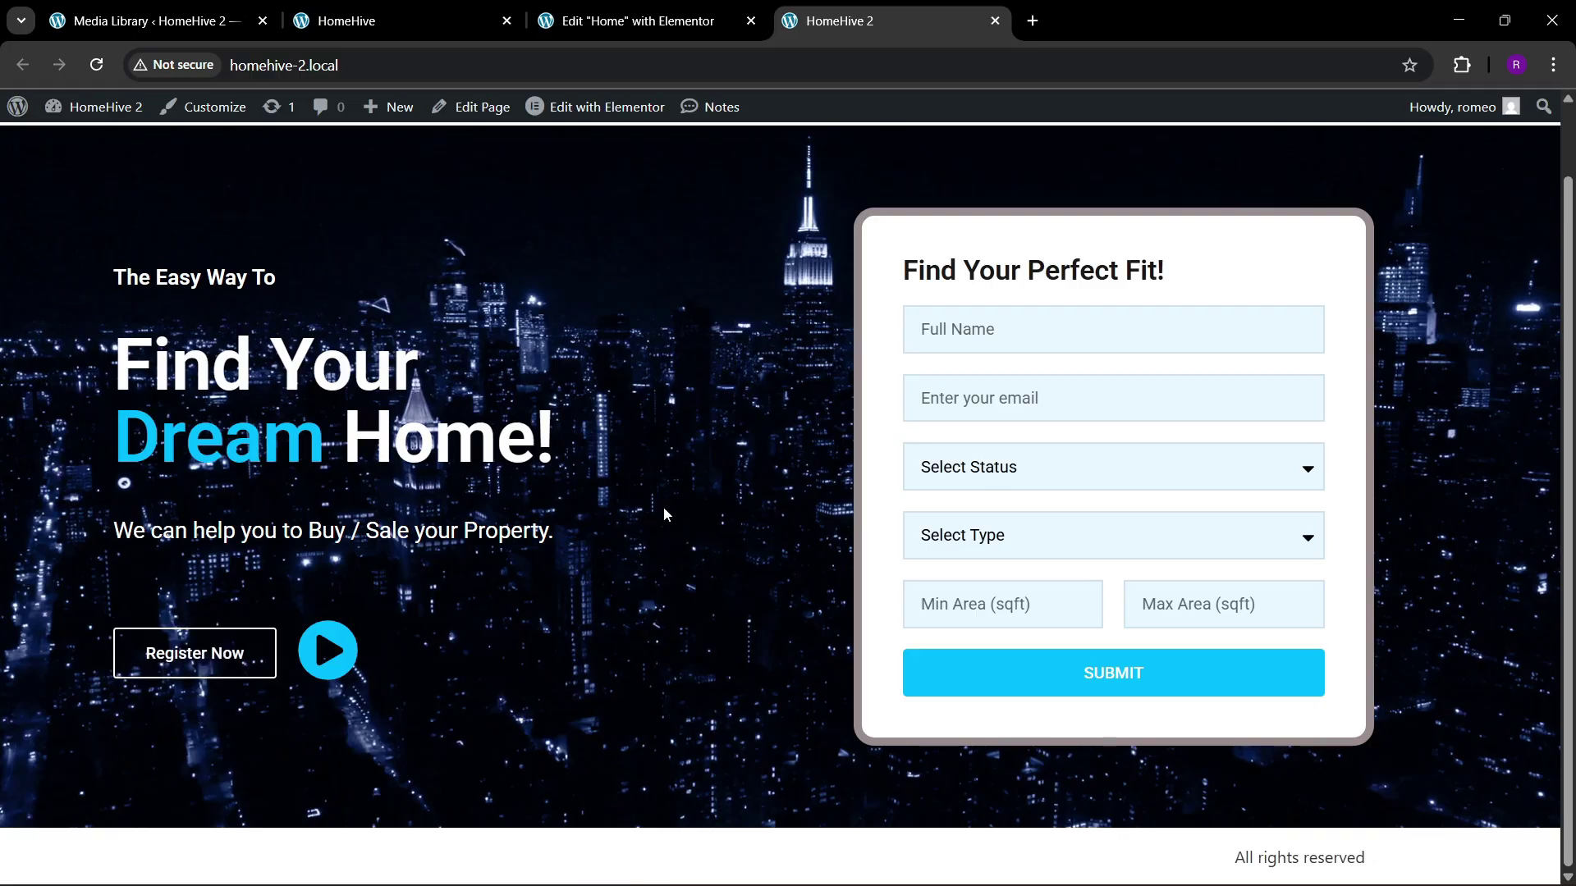
click(1133, 461)
click(1133, 462)
click(344, 21)
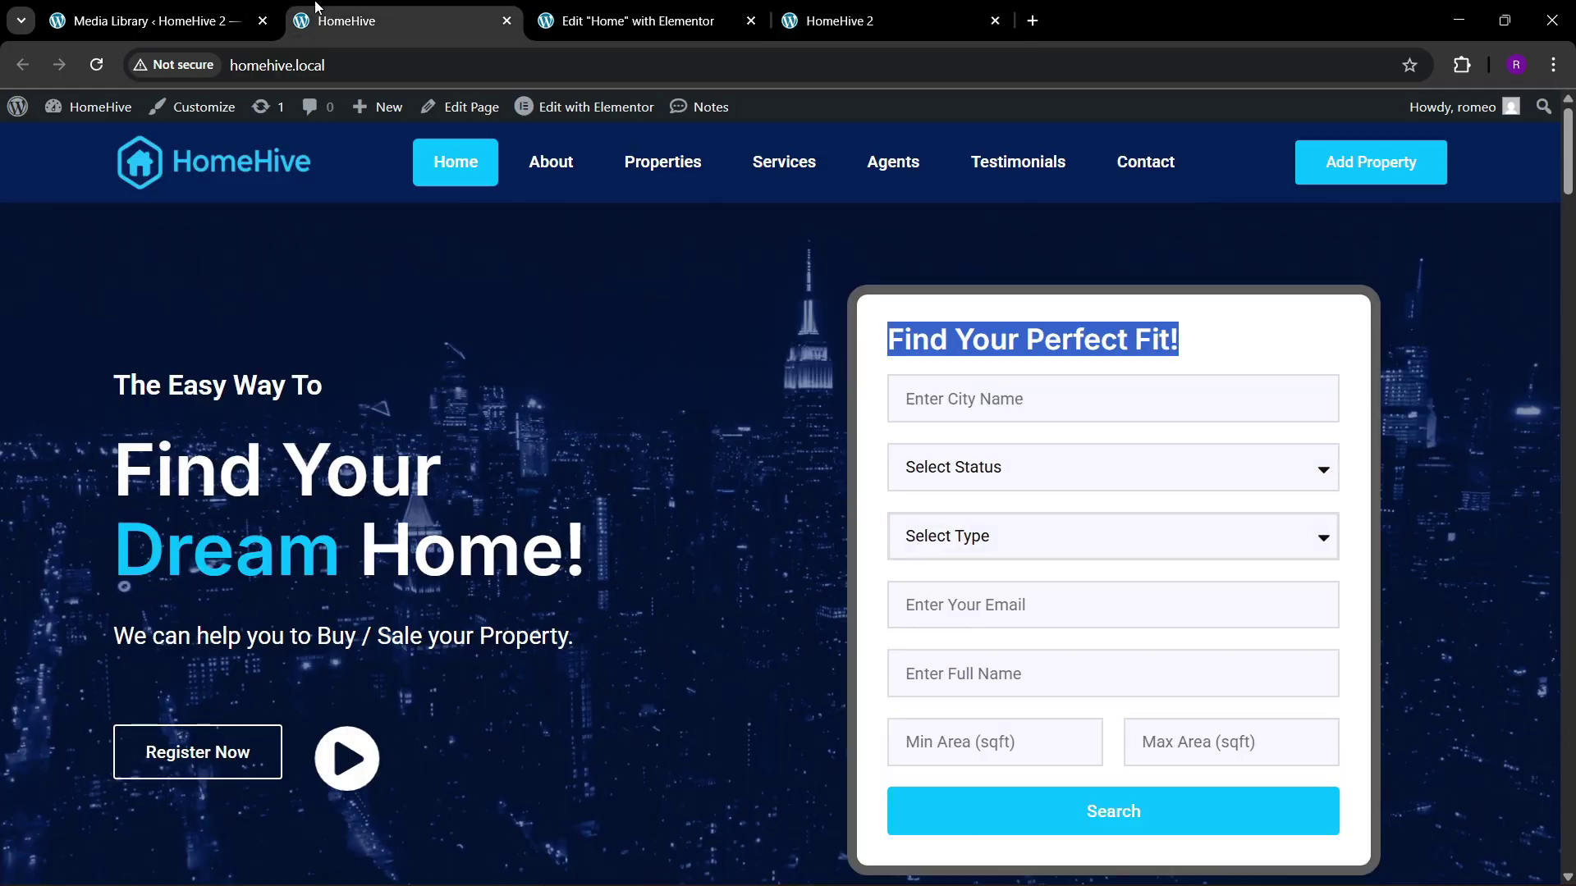